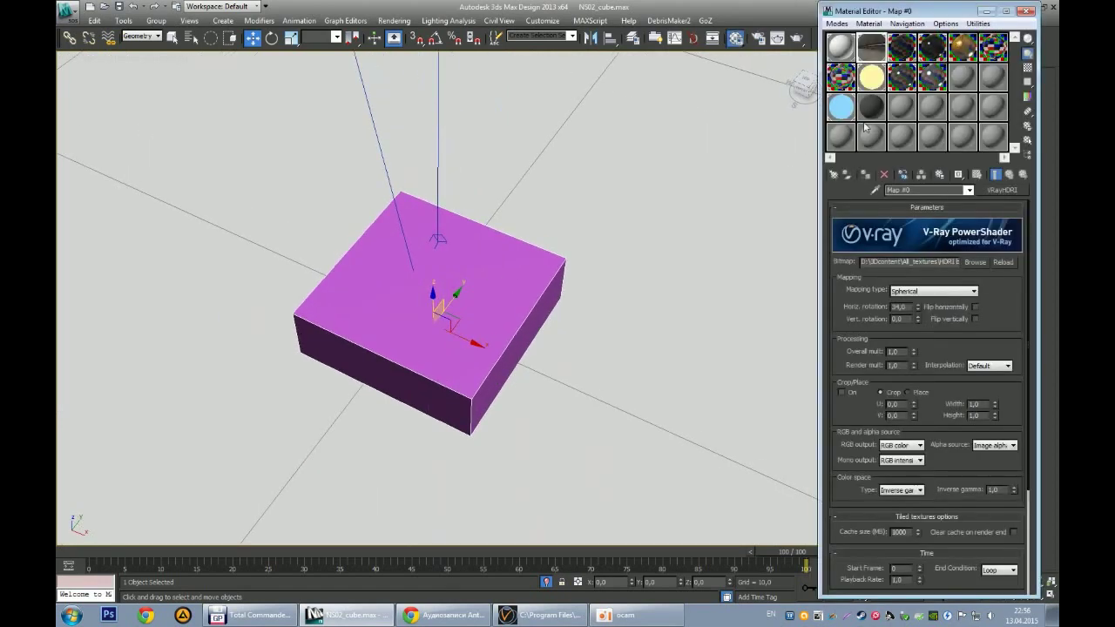
Step: Apply the grey_matte material to the box
click(872, 106)
click(865, 174)
click(1025, 10)
Step: Scale the box uniformly into a wide, flat slab
scroll(549, 242, down, 3)
key(r)
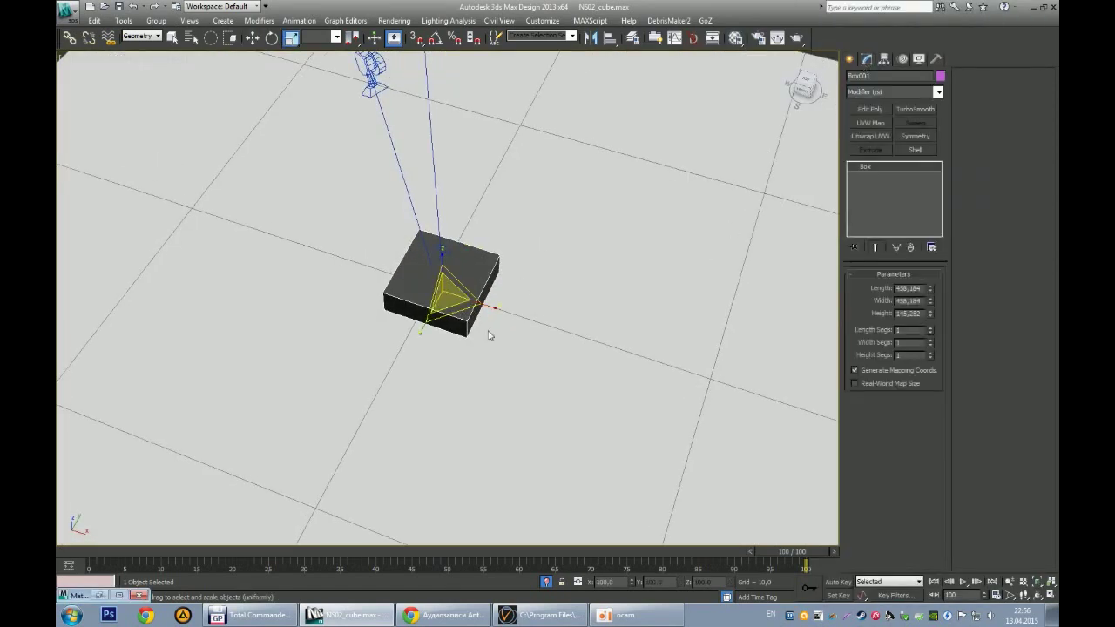
scroll(467, 320, up, 1)
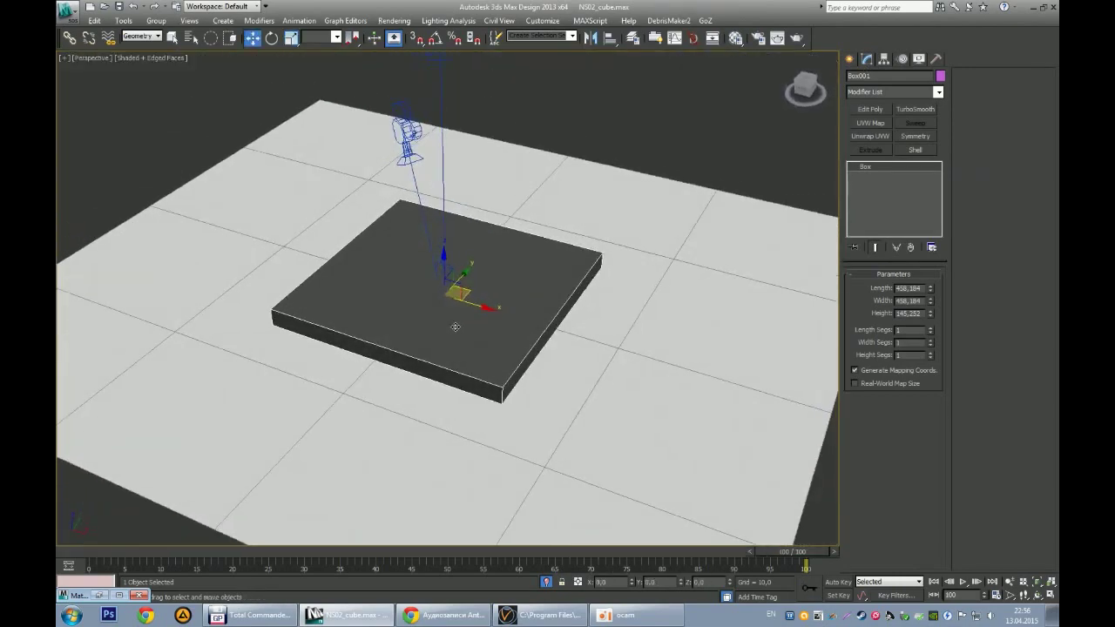
scroll(484, 309, up, 2)
scroll(501, 297, up, 1)
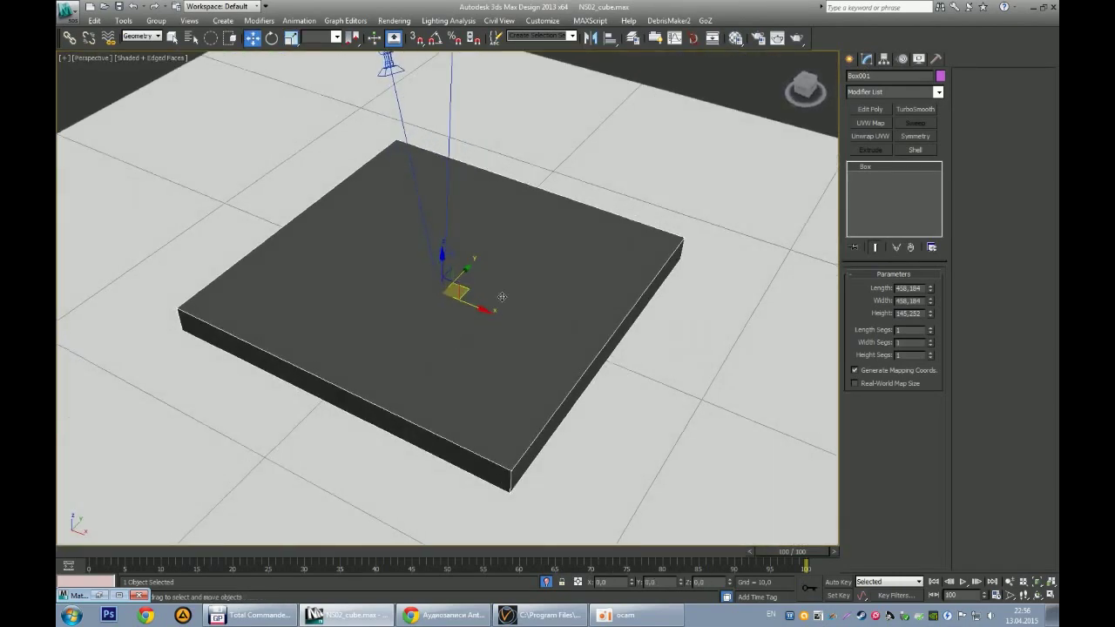
Step: Add an Edit Poly modifier and select the box's top polygon
click(869, 108)
key(4)
click(555, 337)
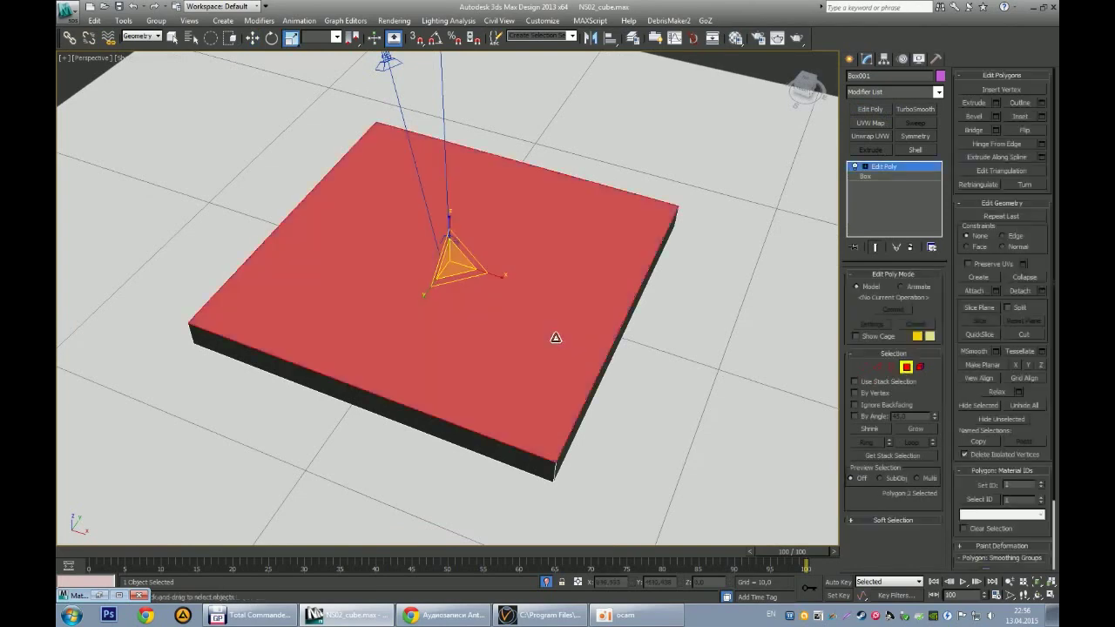
Step: Inset the top polygon by about 60, extrude it, and push the inner face down along Z
drag(505, 316, 717, 290)
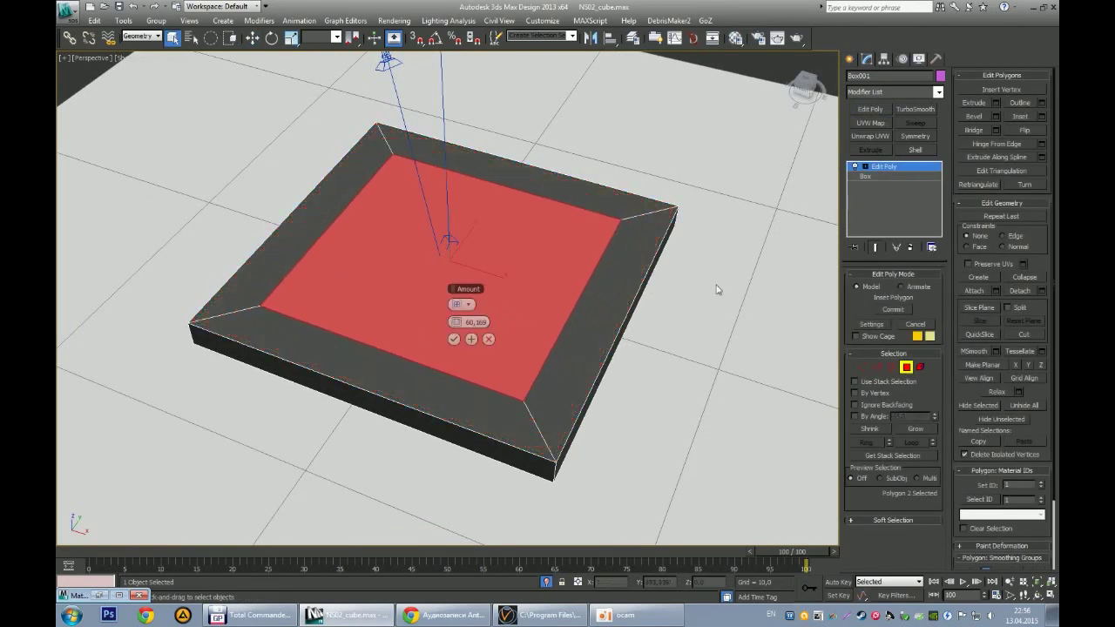
alt+middle_drag(451, 340, 459, 328)
key(shift+e)
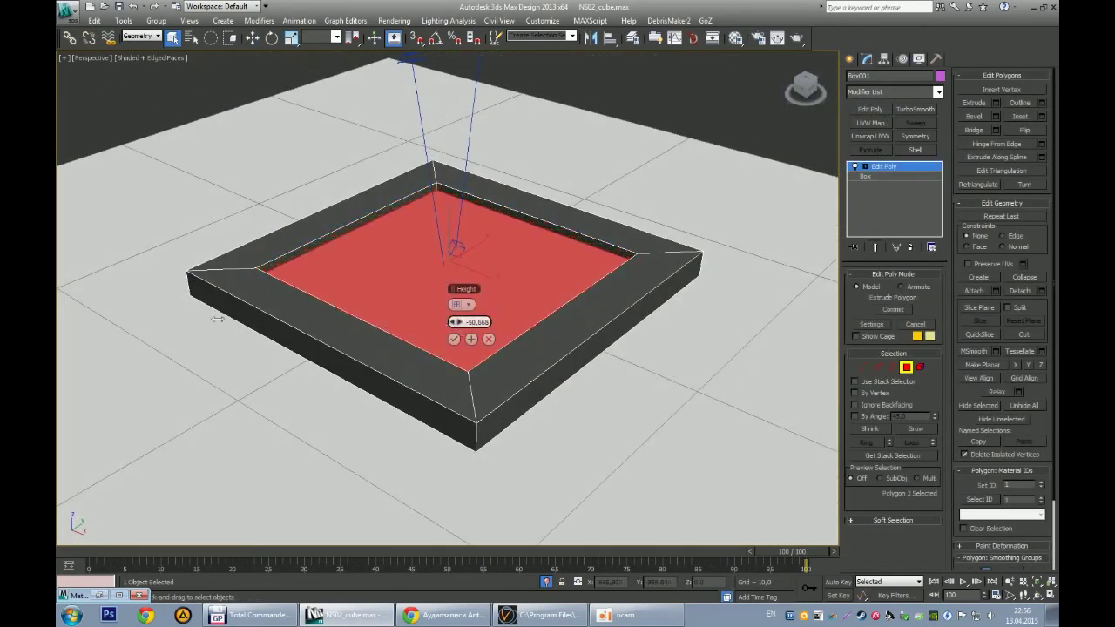
key(w)
drag(455, 241, 455, 256)
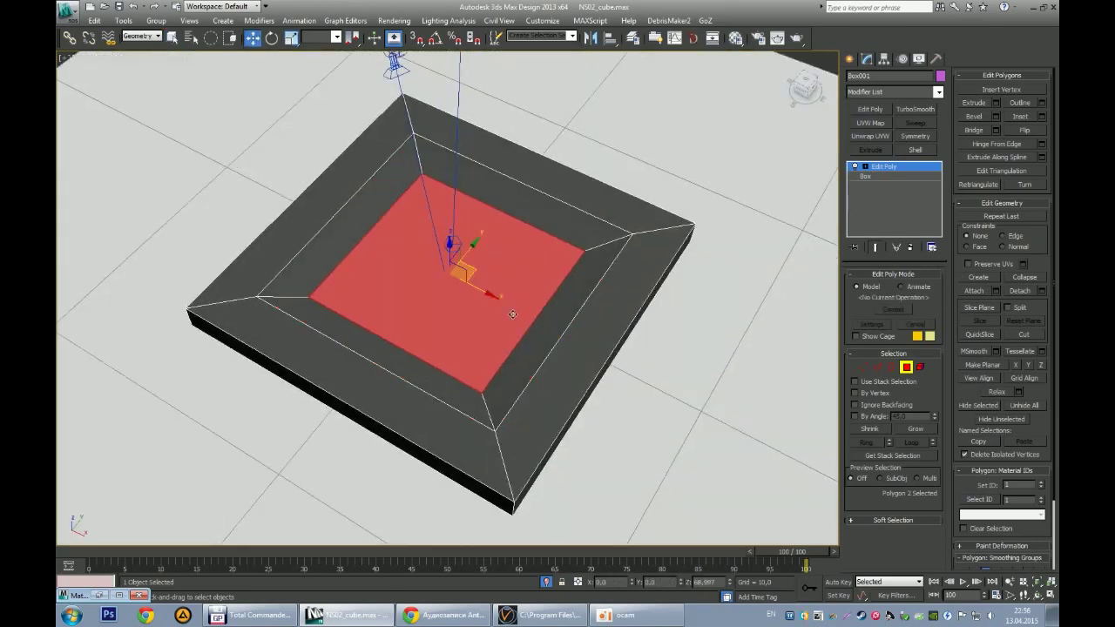
scroll(455, 256, up, 3)
mouse_move(455, 256)
alt+middle_down()
mouse_move(449, 240)
mouse_move(490, 311)
alt+middle_up()
scroll(449, 241, down, 2)
scroll(453, 237, down, 4)
Step: Select the corner edge loop, then Connect and Chamfer it to form a rim loop
key(2)
double_click(533, 437)
alt+middle_drag(533, 438, 530, 380)
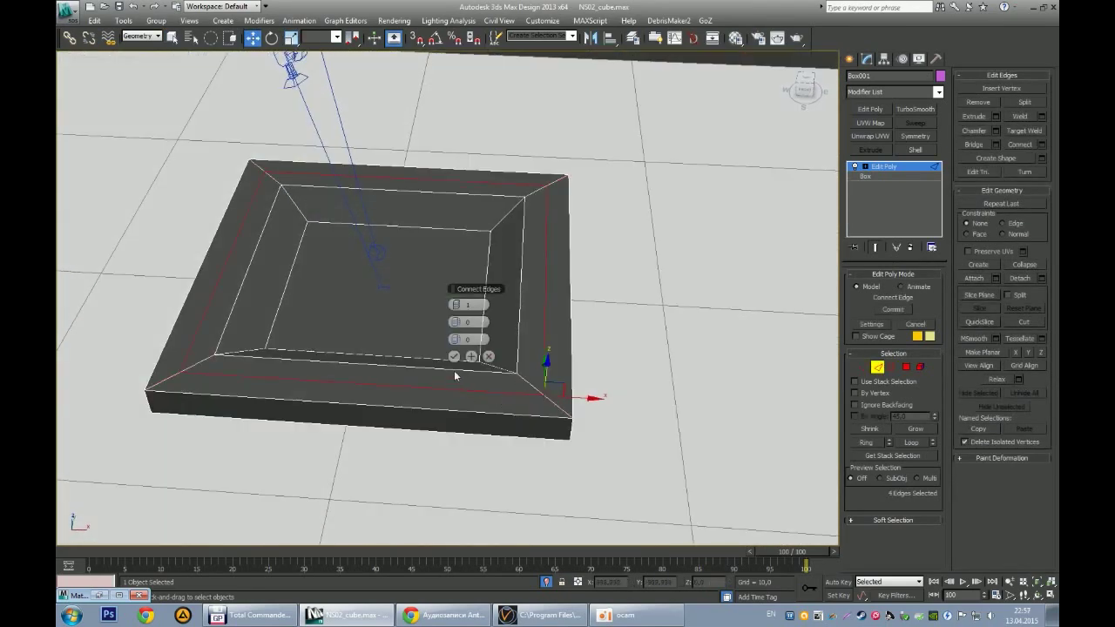
click(454, 356)
alt+middle_drag(454, 356, 477, 357)
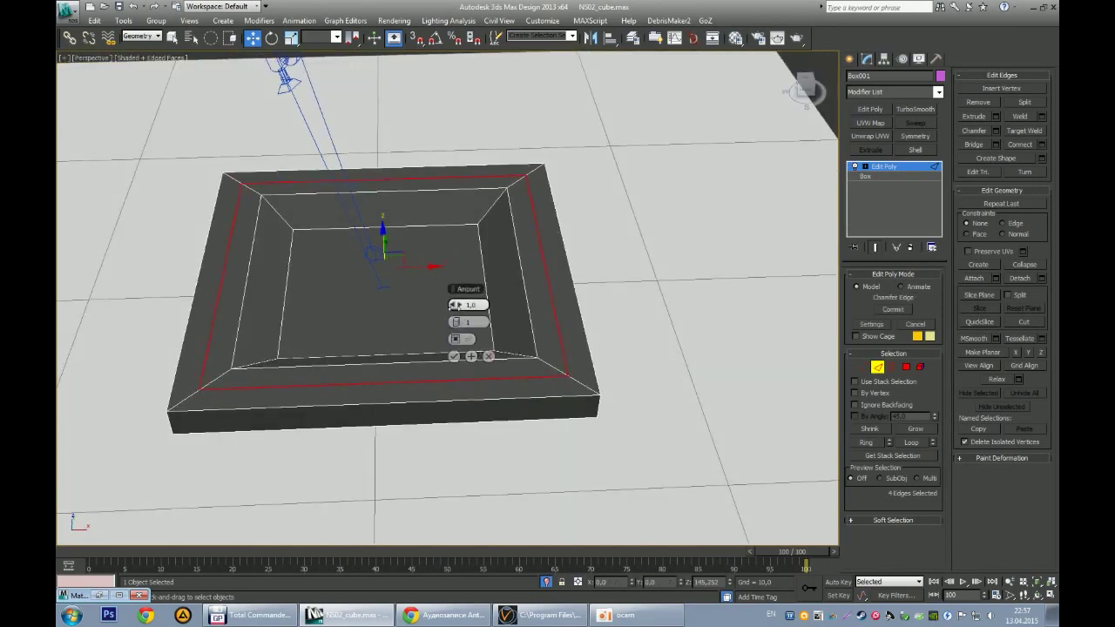
click(454, 356)
Step: Select the rim polygon loop and extrude it 18 units downward into a groove
key(4)
click(386, 249)
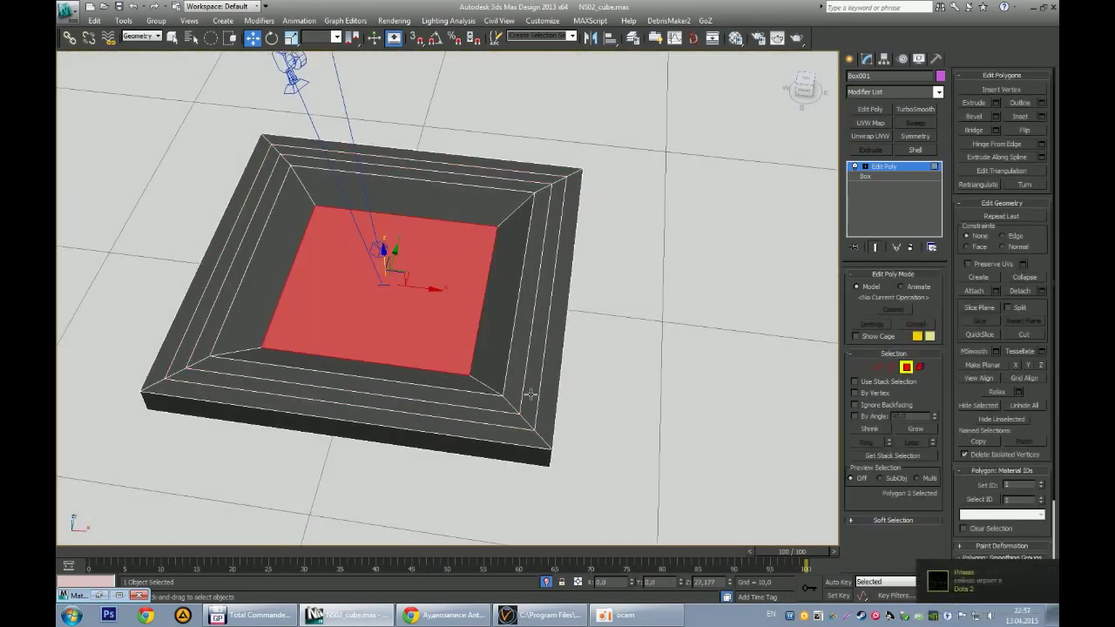
click(552, 250)
double_click(552, 252)
alt+middle_drag(553, 253, 776, 494)
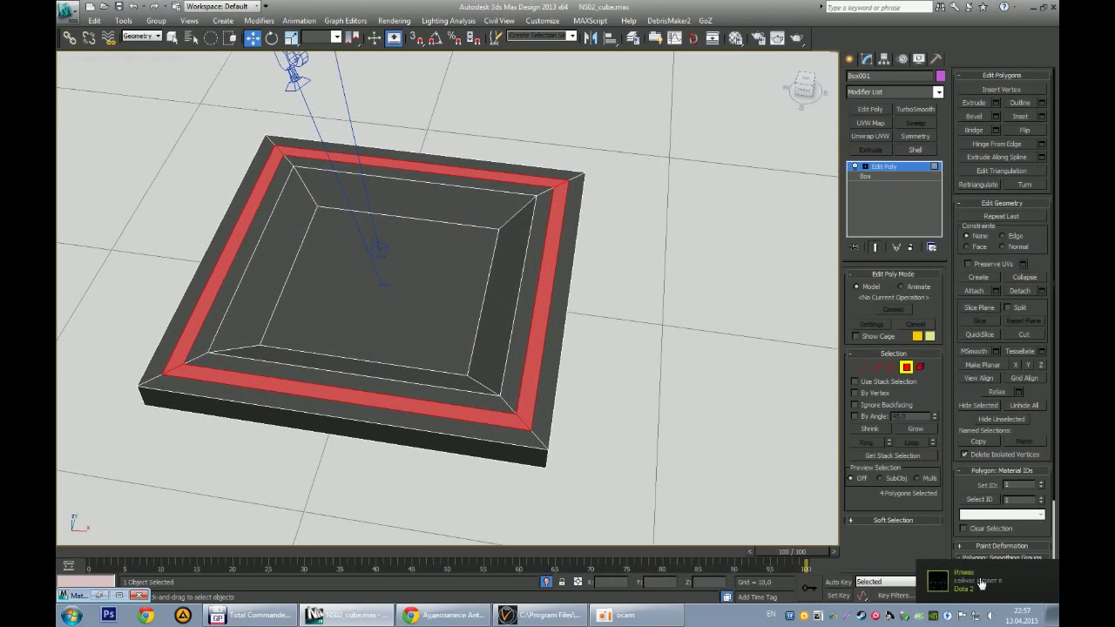
alt+middle_drag(557, 58, 505, 241)
key(shift+e)
alt+middle_drag(400, 288, 332, 306)
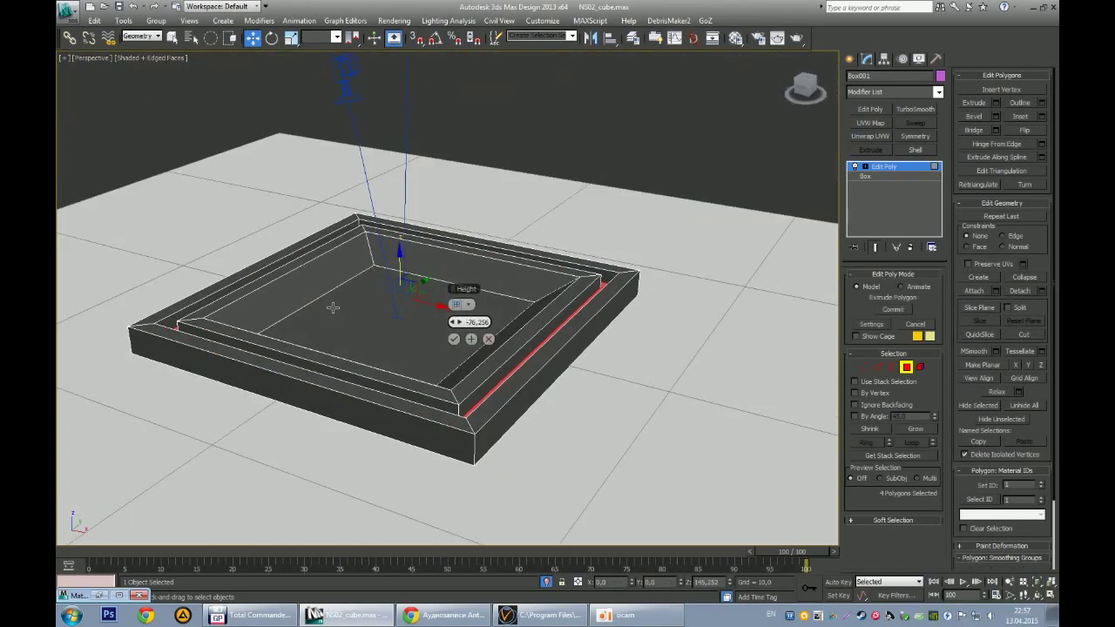
drag(452, 332, 808, 278)
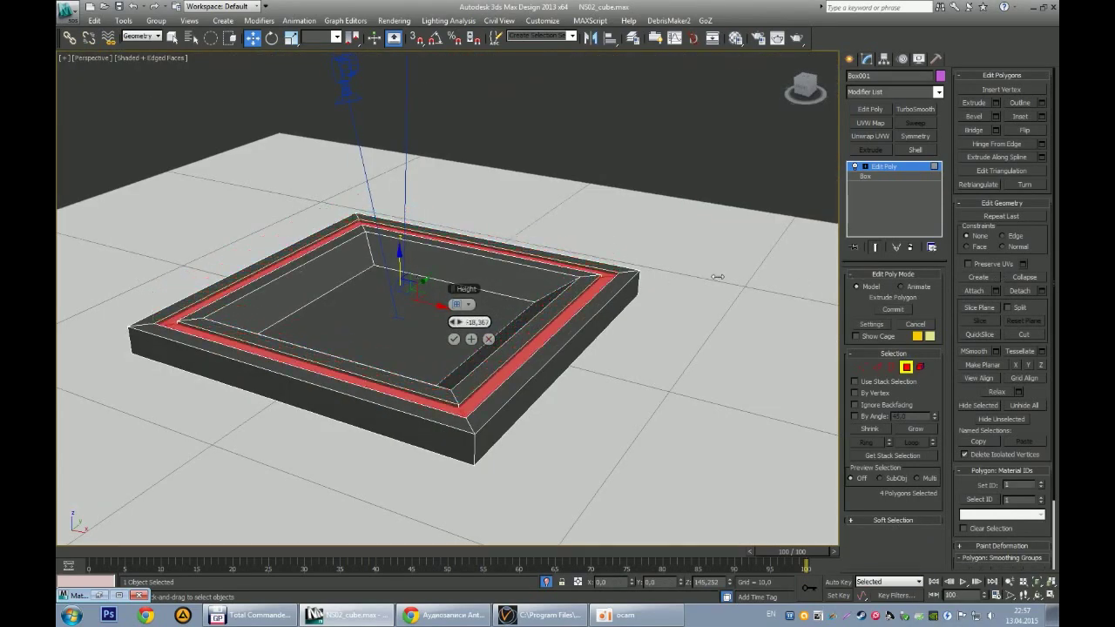
click(454, 343)
Step: Clone the tray as an instance, Box002, and raise it above the original
alt+middle_drag(455, 342, 607, 255)
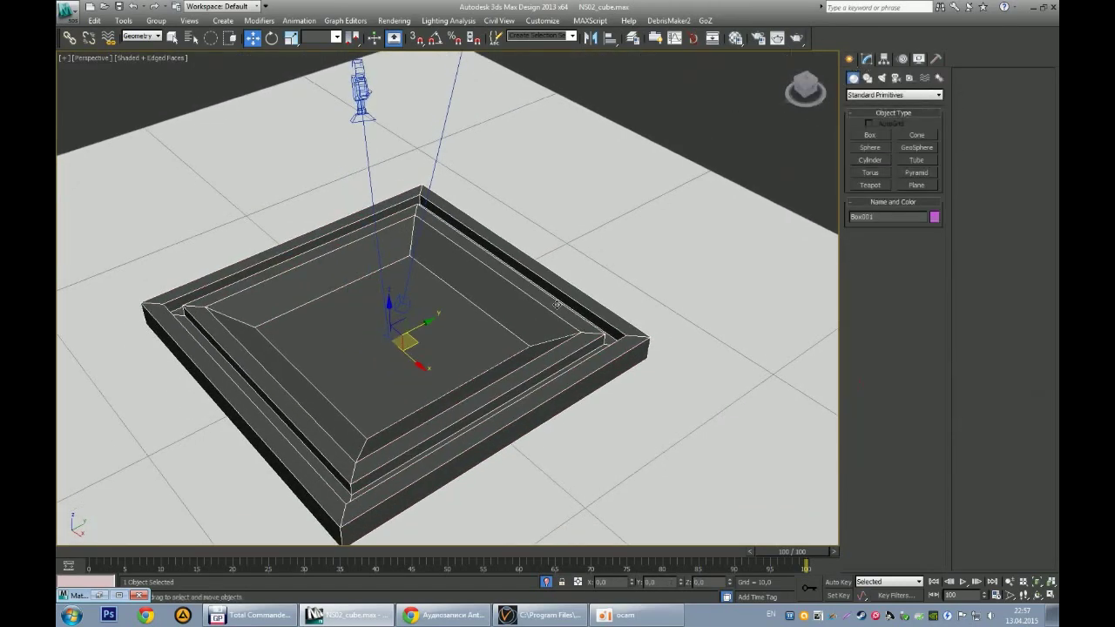
right_click(562, 296)
click(577, 380)
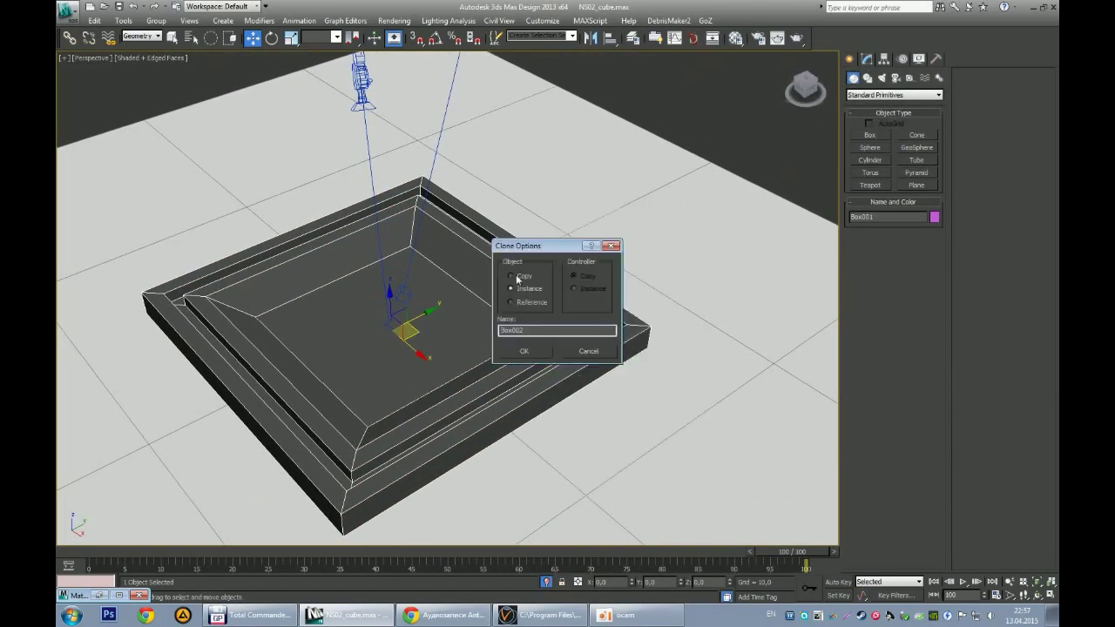
scroll(411, 335, down, 3)
drag(416, 279, 418, 217)
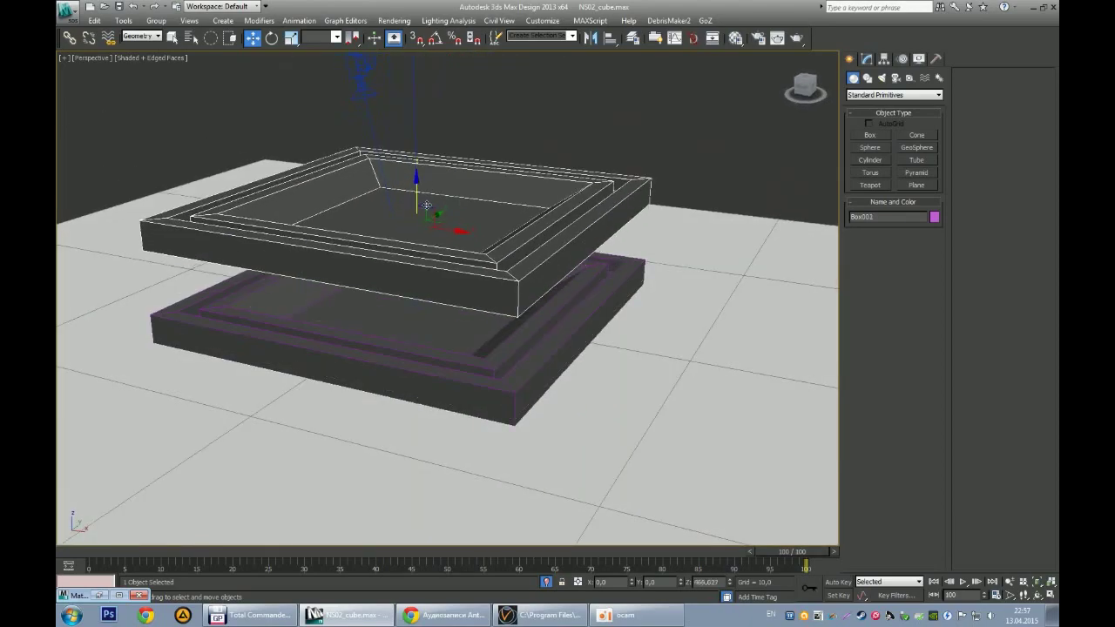
scroll(480, 295, up, 4)
Step: Connect the selected edges to add new slicing edges across Box002's walls
alt+middle_drag(480, 295, 563, 291)
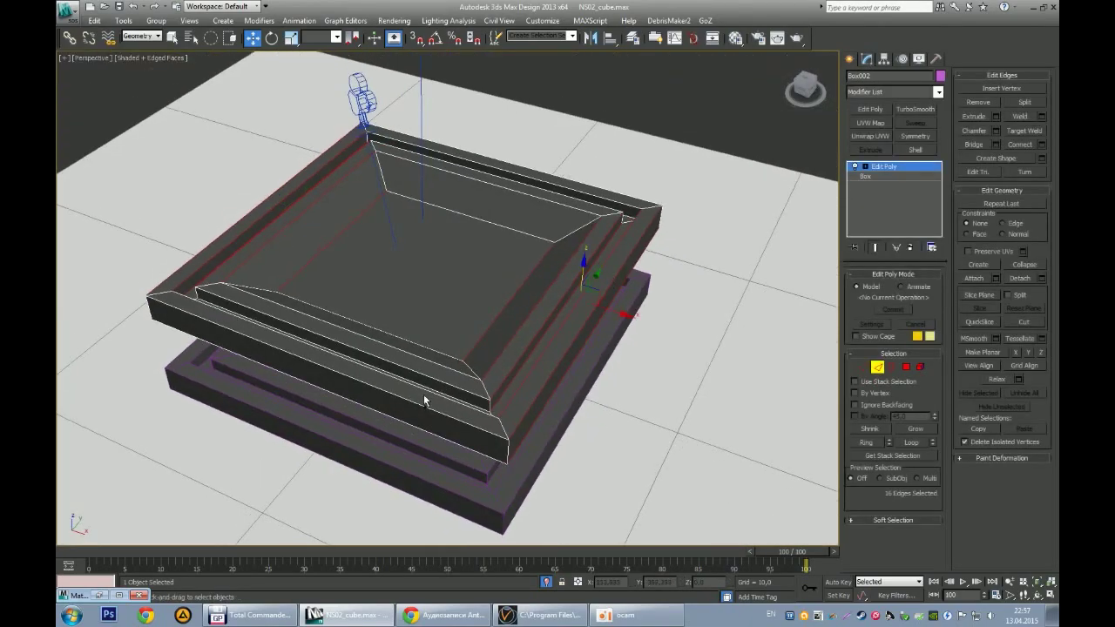
mouse_move(422, 383)
alt+middle_down()
mouse_move(455, 384)
mouse_move(488, 428)
mouse_move(461, 348)
alt+middle_up()
key(ctrl+shift+e)
click(455, 304)
Step: Delete Box002's central octagon and wall-strip polygons, then thicken the four corner pieces with Shell
alt+middle_drag(378, 399, 452, 407)
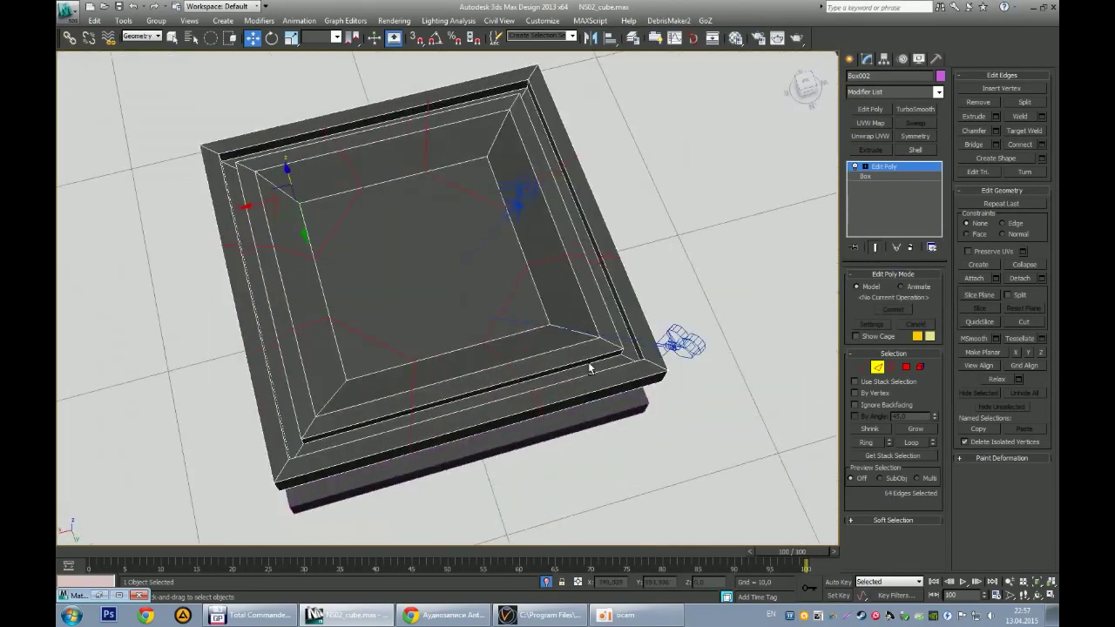
alt+middle_drag(491, 364, 828, 363)
click(906, 367)
ctrl+click(425, 264)
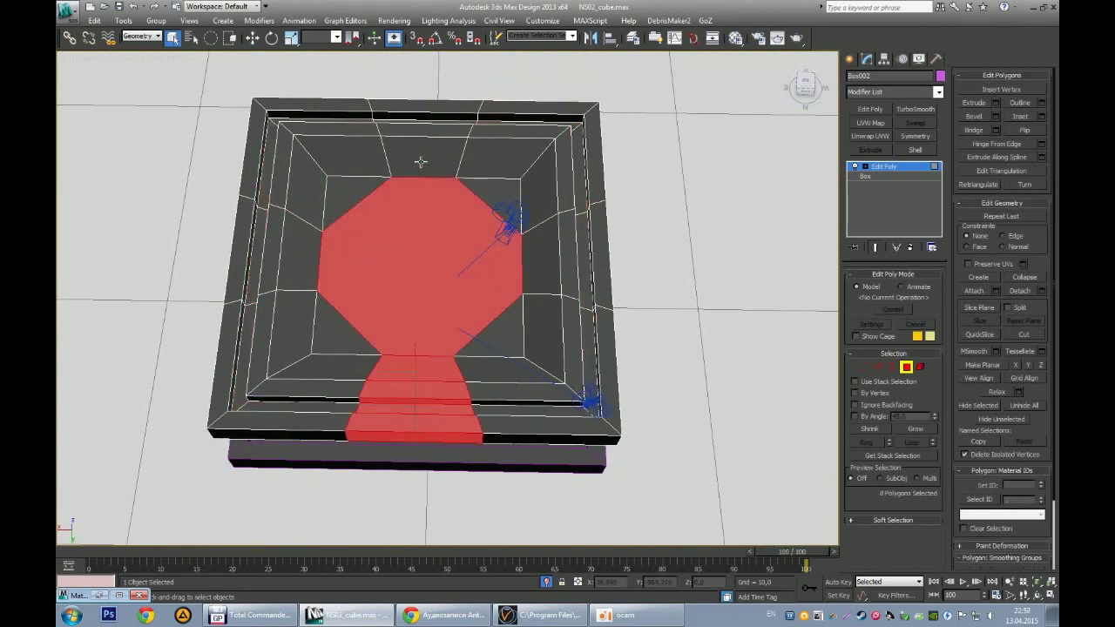
mouse_move(292, 268)
alt+middle_down()
mouse_move(555, 274)
mouse_move(531, 296)
mouse_move(497, 269)
mouse_move(455, 341)
mouse_move(516, 325)
mouse_move(518, 310)
mouse_move(637, 308)
mouse_move(688, 251)
alt+middle_up()
key(Delete)
click(916, 149)
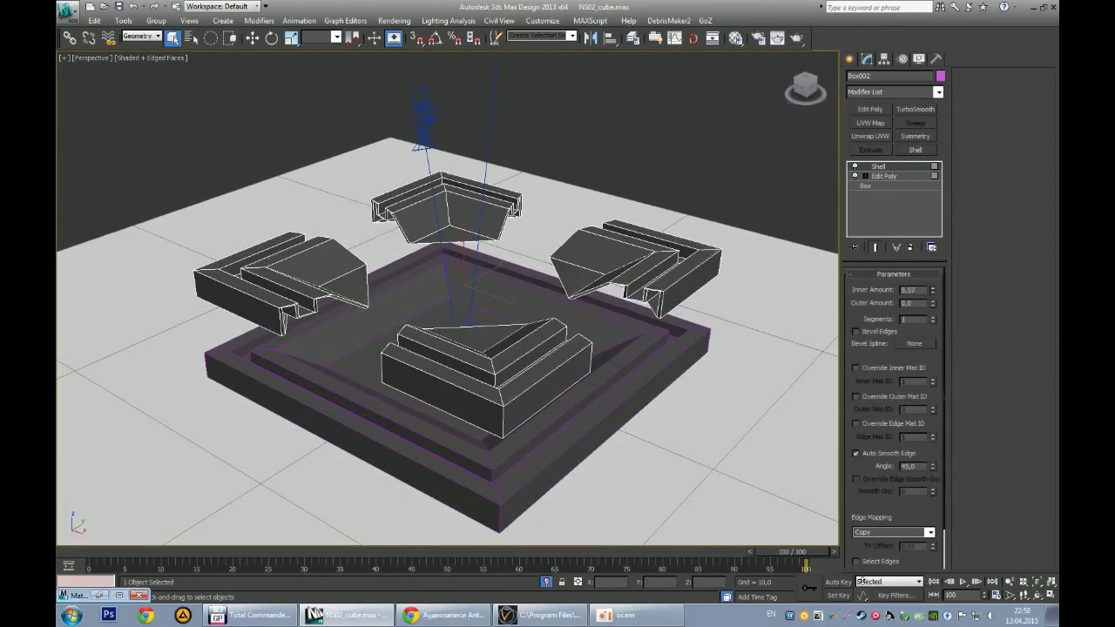
mouse_move(648, 466)
alt+middle_down()
mouse_move(649, 449)
mouse_move(510, 465)
mouse_move(500, 450)
mouse_move(515, 482)
mouse_move(691, 466)
alt+middle_up()
Step: Add an Edit Poly below the Shell and isolate the bracket pieces in polygon mode
click(885, 176)
click(870, 109)
key(4)
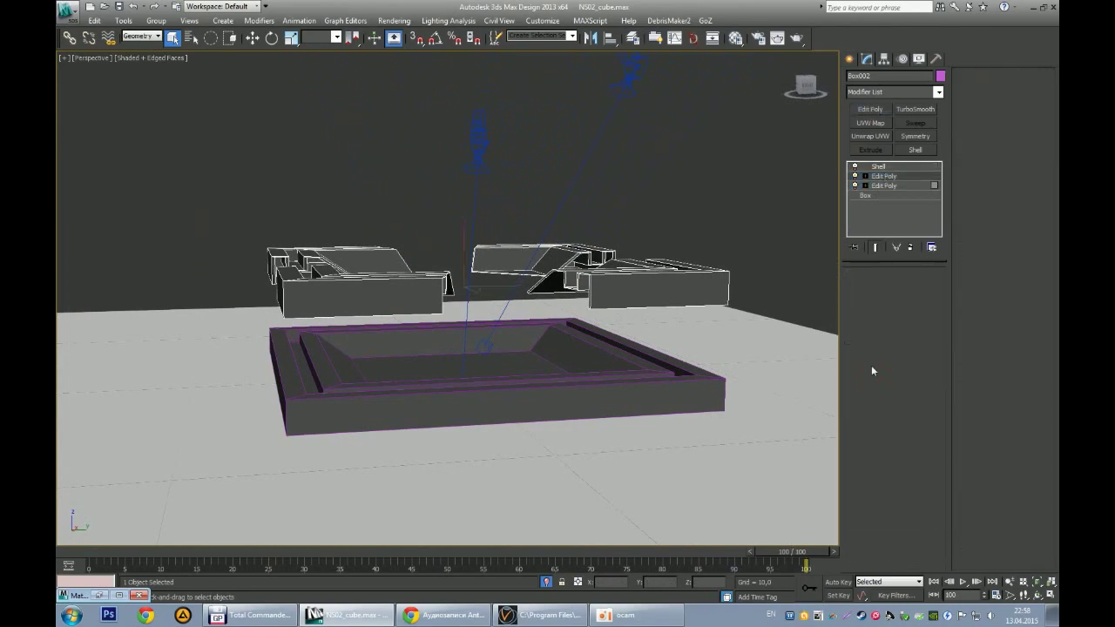
mouse_move(492, 436)
alt+middle_down()
mouse_move(512, 364)
mouse_move(591, 311)
alt+middle_up()
click(512, 364)
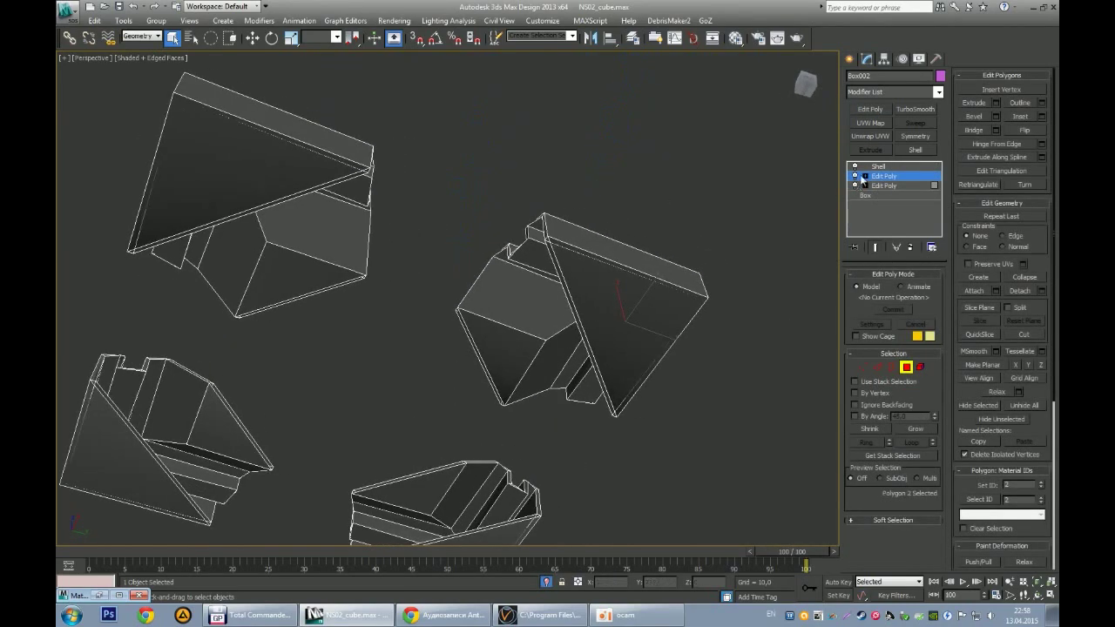
click(465, 392)
scroll(465, 393, down, 5)
mouse_move(473, 410)
alt+middle_down()
mouse_move(563, 385)
mouse_move(522, 335)
mouse_move(517, 305)
mouse_move(530, 351)
mouse_move(518, 405)
alt+middle_up()
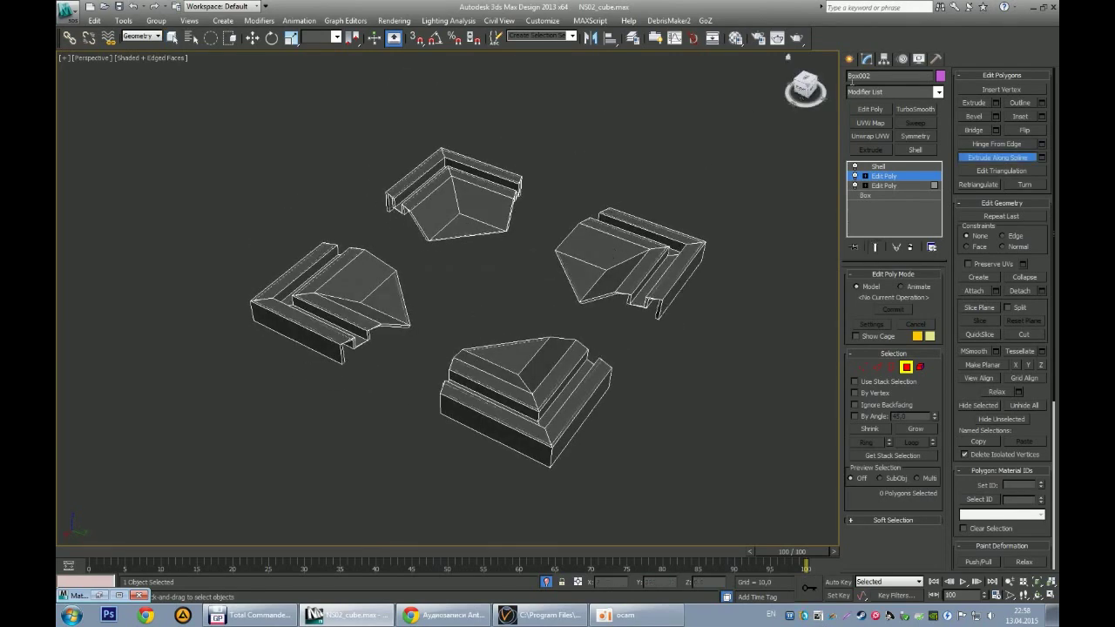
Step: Restore the hidden scene objects with Unhide All from the quad menu
click(799, 94)
key(w)
right_click(610, 396)
click(647, 361)
click(575, 339)
right_click(580, 420)
click(621, 362)
click(572, 340)
Step: Lower the four bracket pieces down into Box001's recessed well
mouse_move(383, 331)
alt+middle_down()
mouse_move(497, 295)
mouse_move(500, 217)
alt+middle_up()
drag(486, 261, 487, 366)
alt+middle_drag(487, 366, 492, 410)
Step: Scale and move the four brackets to a Z height of 10 inside the well
key(r)
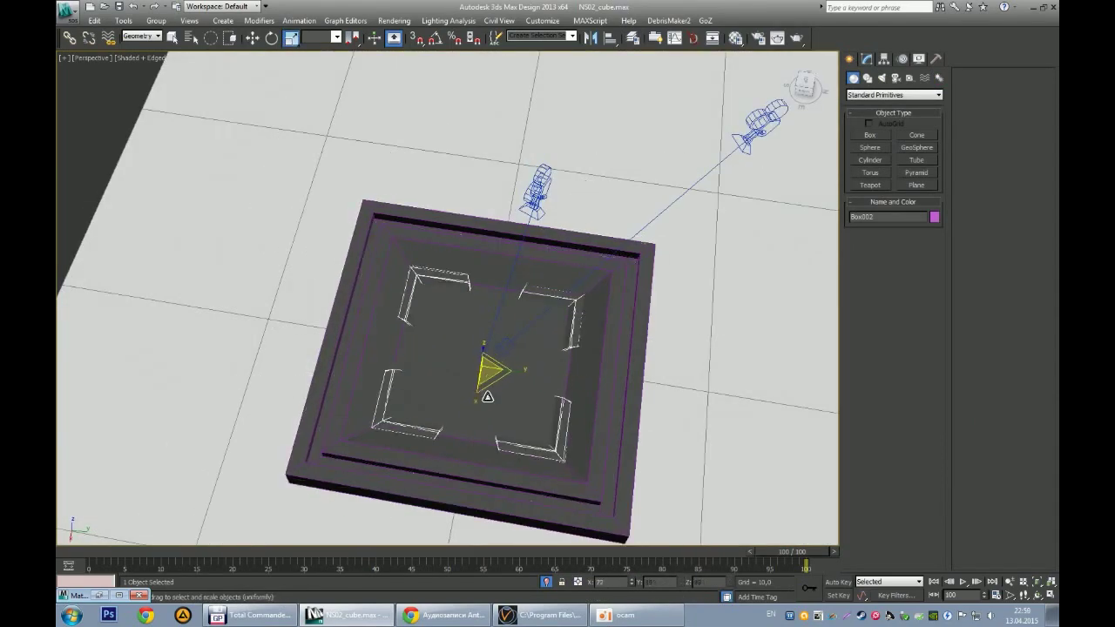
scroll(488, 397, up, 5)
alt+middle_drag(488, 366, 488, 311)
key(w)
alt+middle_drag(622, 249, 453, 314)
mouse_move(451, 315)
mouse_down()
mouse_move(450, 283)
mouse_move(444, 312)
mouse_up()
alt+middle_drag(444, 311, 447, 296)
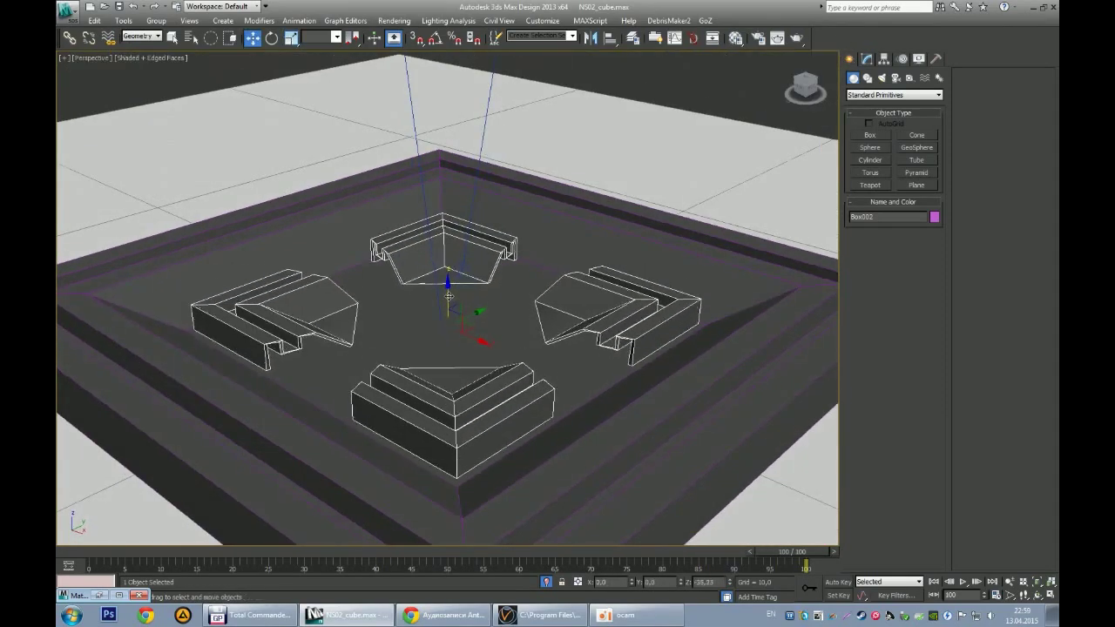
drag(447, 296, 448, 280)
scroll(447, 335, down, 4)
alt+middle_drag(448, 335, 453, 288)
scroll(444, 301, up, 5)
scroll(453, 323, down, 5)
scroll(453, 288, up, 5)
Step: Deselect everything and bring up the Create panel's spline shape list
key(ctrl+d)
scroll(599, 310, down, 5)
mouse_move(599, 310)
alt+middle_down()
mouse_move(447, 330)
mouse_move(468, 301)
alt+middle_up()
scroll(540, 381, up, 6)
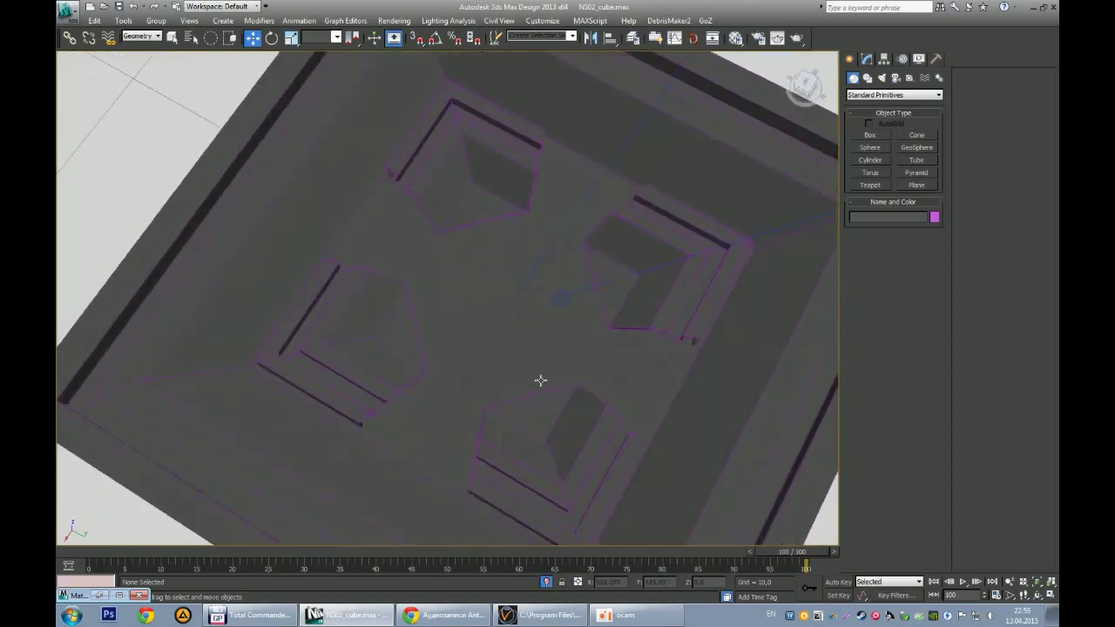
scroll(540, 381, down, 5)
alt+middle_drag(543, 361, 490, 353)
click(850, 60)
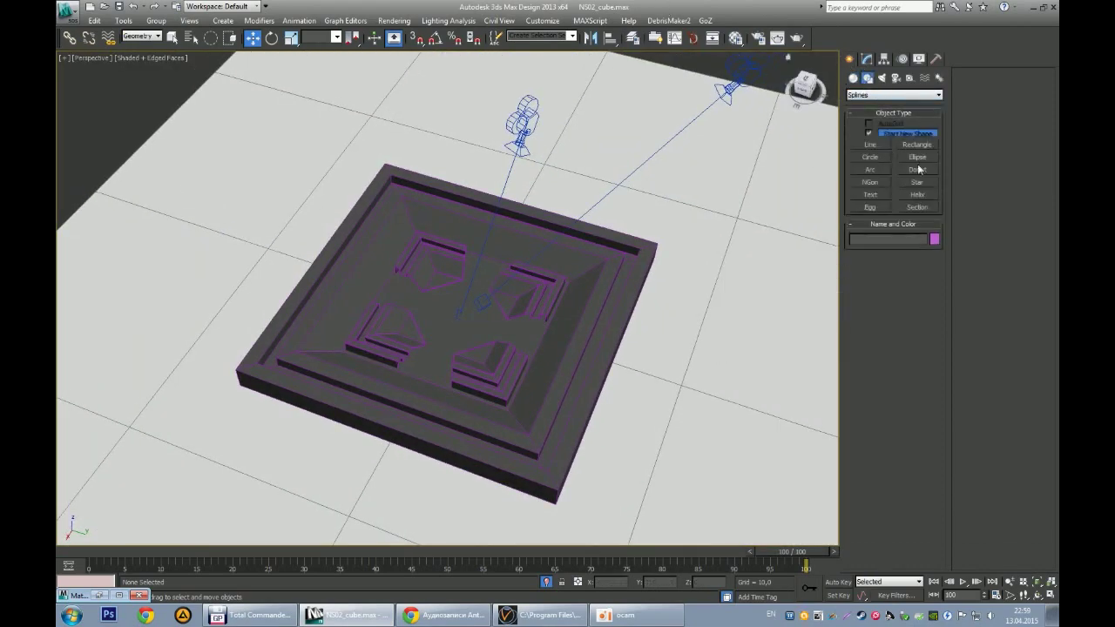
Step: Draw a six-sided NGon outline at the centre of the tray
click(870, 182)
click(680, 382)
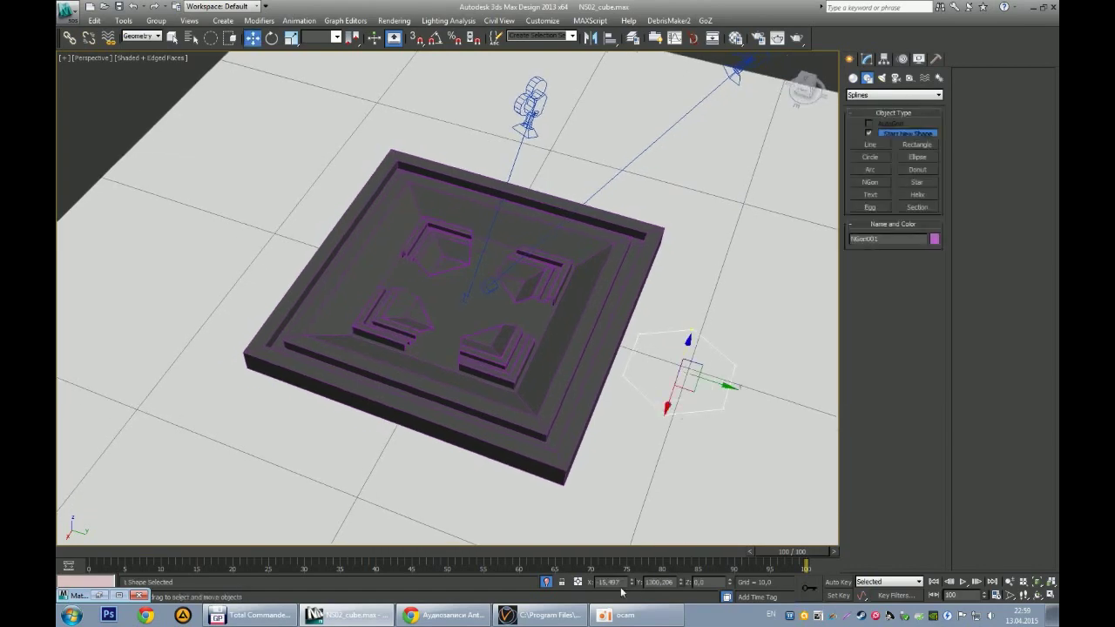
mouse_move(603, 369)
alt+middle_down()
mouse_move(476, 277)
mouse_move(485, 335)
alt+middle_up()
alt+middle_drag(635, 244, 599, 262)
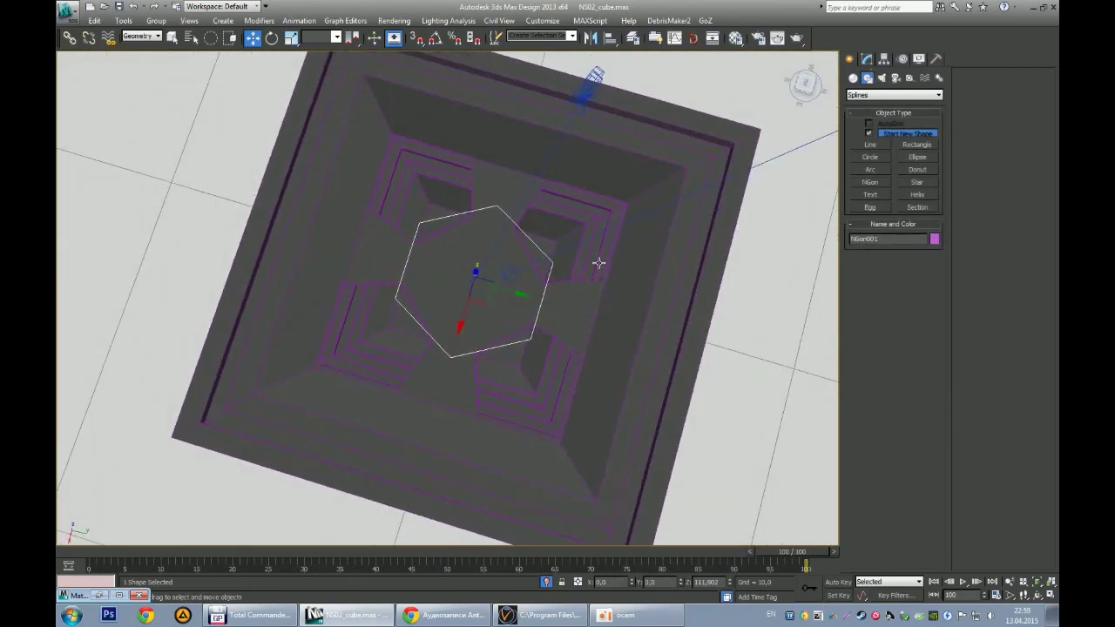
scroll(598, 263, up, 3)
Step: Add an Extrude modifier to NGon01 to turn it into a hexagonal column
click(867, 58)
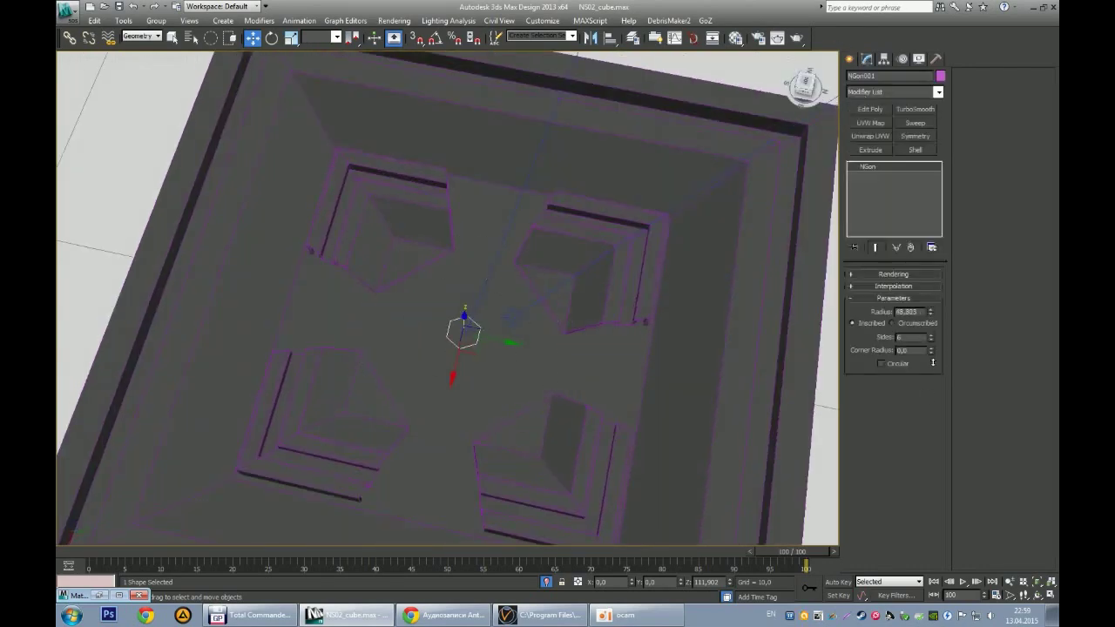
alt+middle_drag(615, 379, 533, 342)
alt+middle_drag(477, 164, 730, 159)
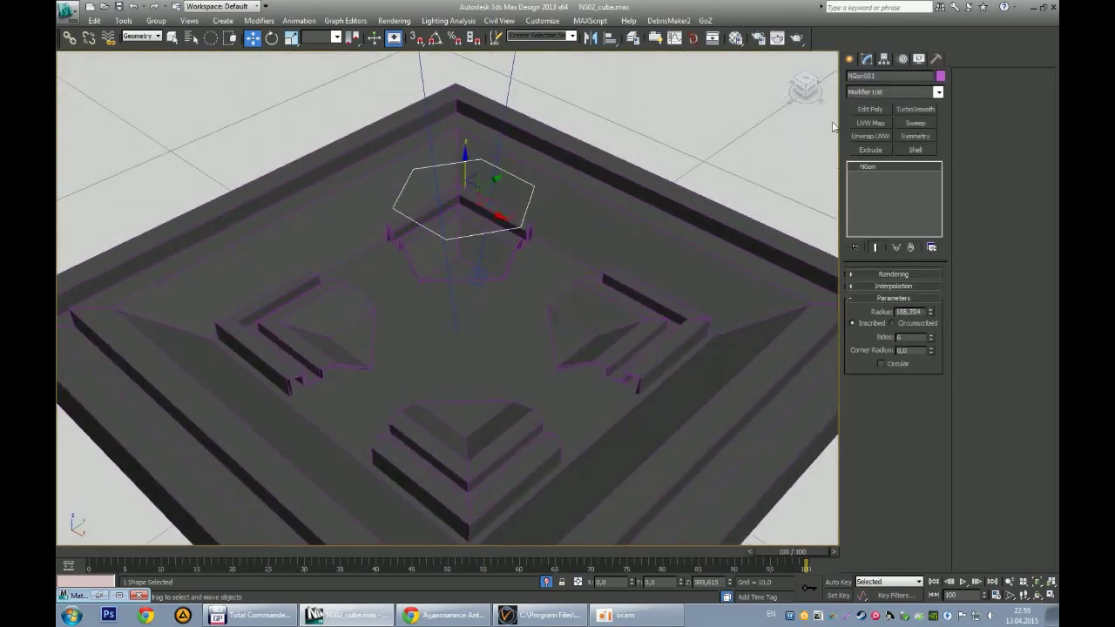
click(871, 149)
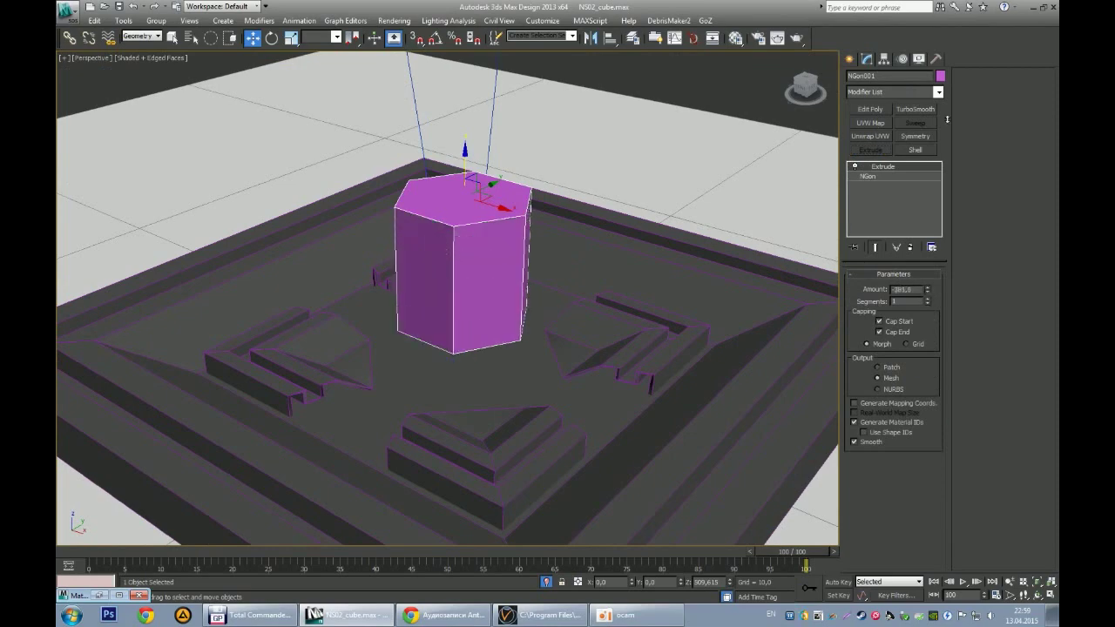
alt+middle_drag(648, 275, 557, 296)
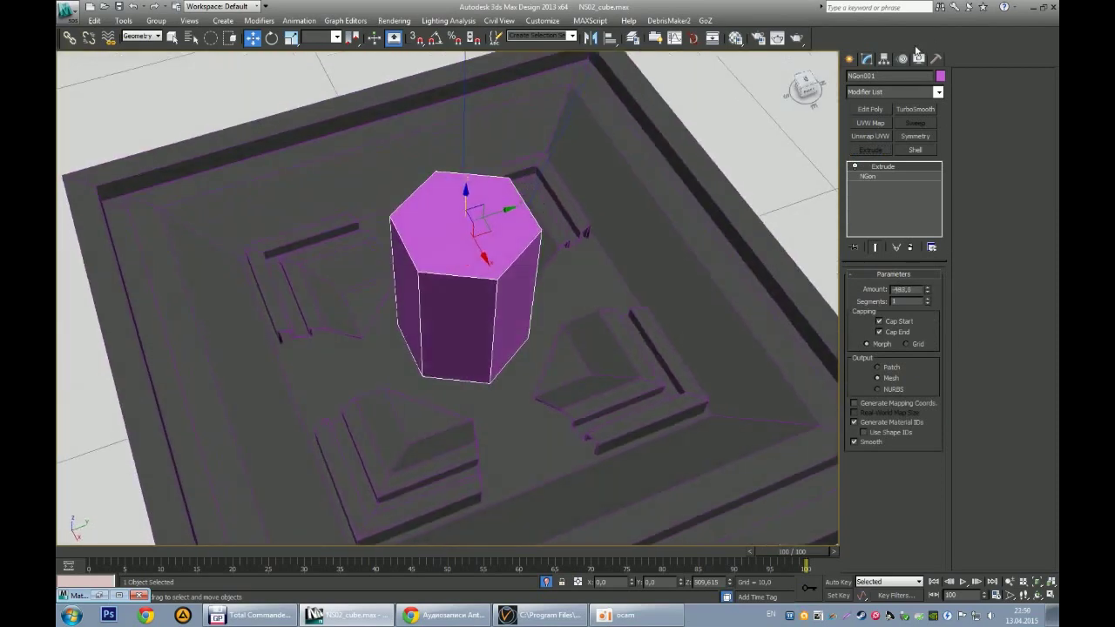
key(r)
key(w)
alt+middle_drag(476, 298, 476, 348)
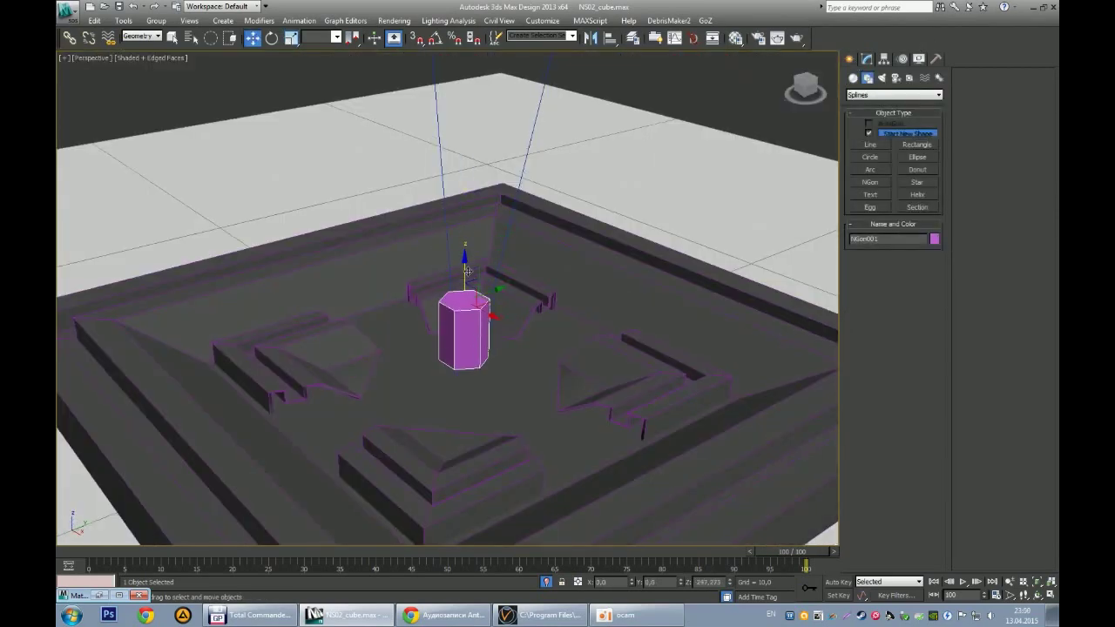
Step: Shift-drag a copy of the column, NGon002, beside the first one
scroll(475, 387, up, 5)
alt+middle_drag(475, 388, 489, 350)
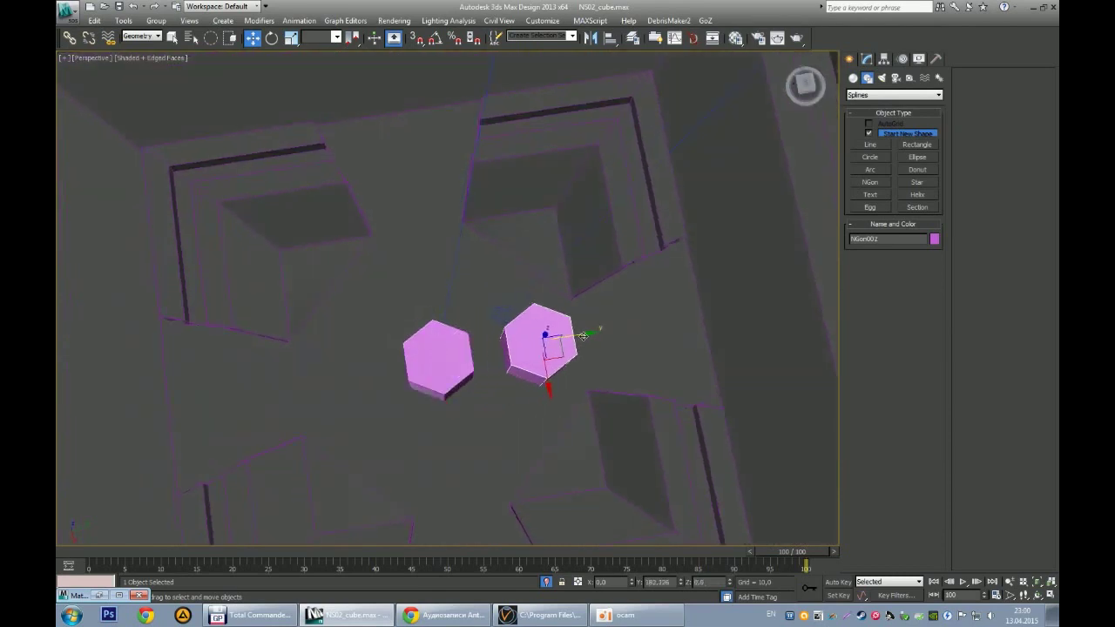
drag(616, 326, 594, 312)
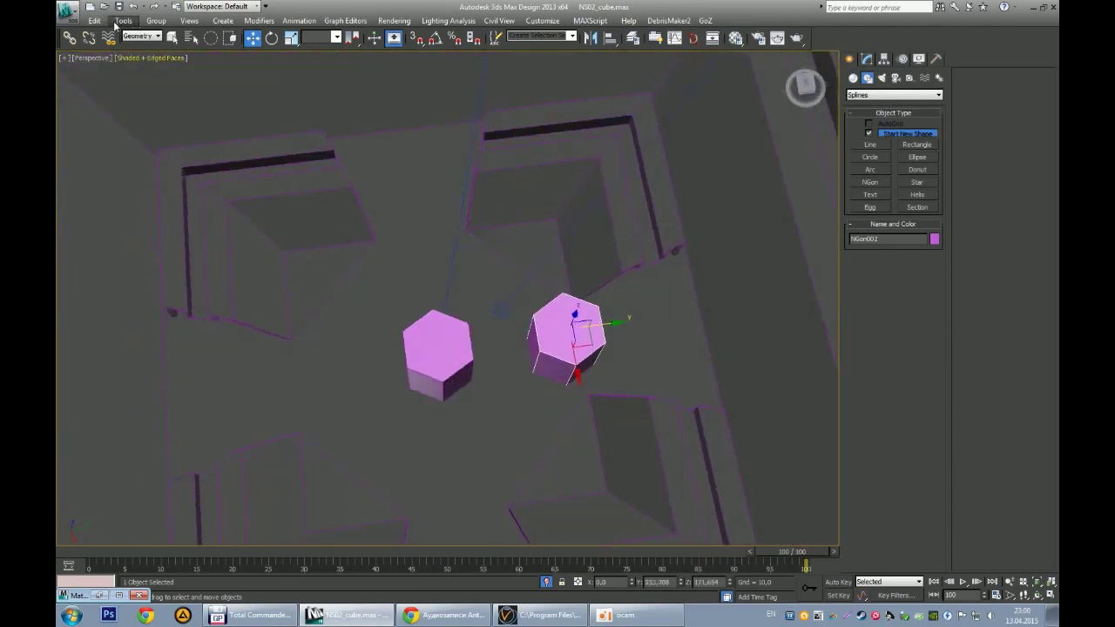
click(123, 20)
click(137, 218)
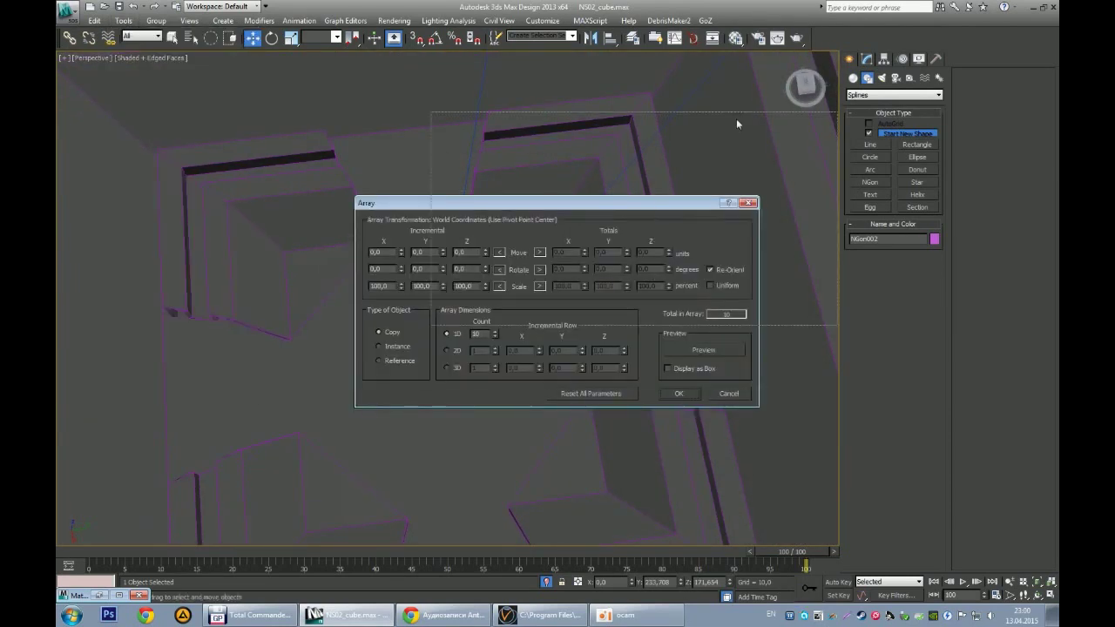
click(870, 218)
Step: With Affect Pivot Only, align NGon002's pivot to the first column's pivot
click(885, 58)
key(alt+a)
click(448, 362)
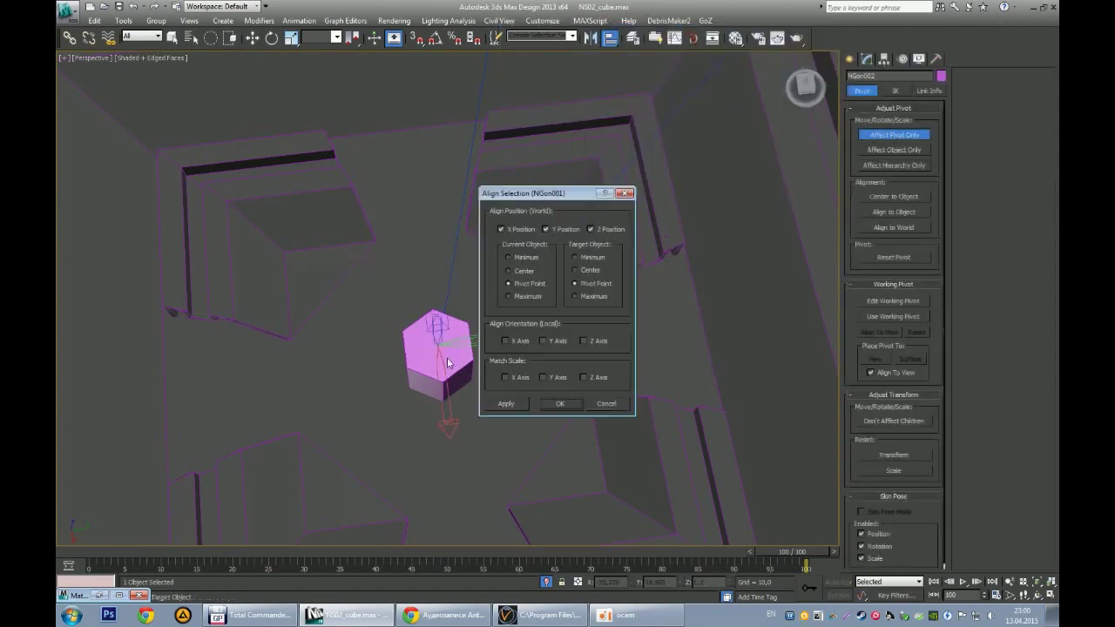
click(560, 403)
click(850, 58)
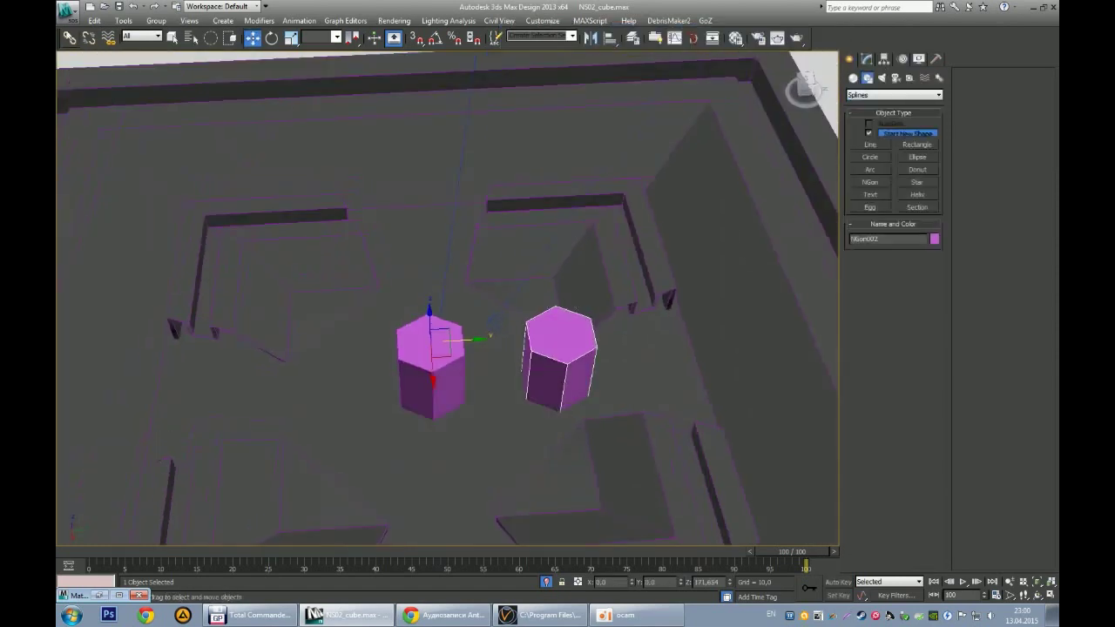
click(93, 21)
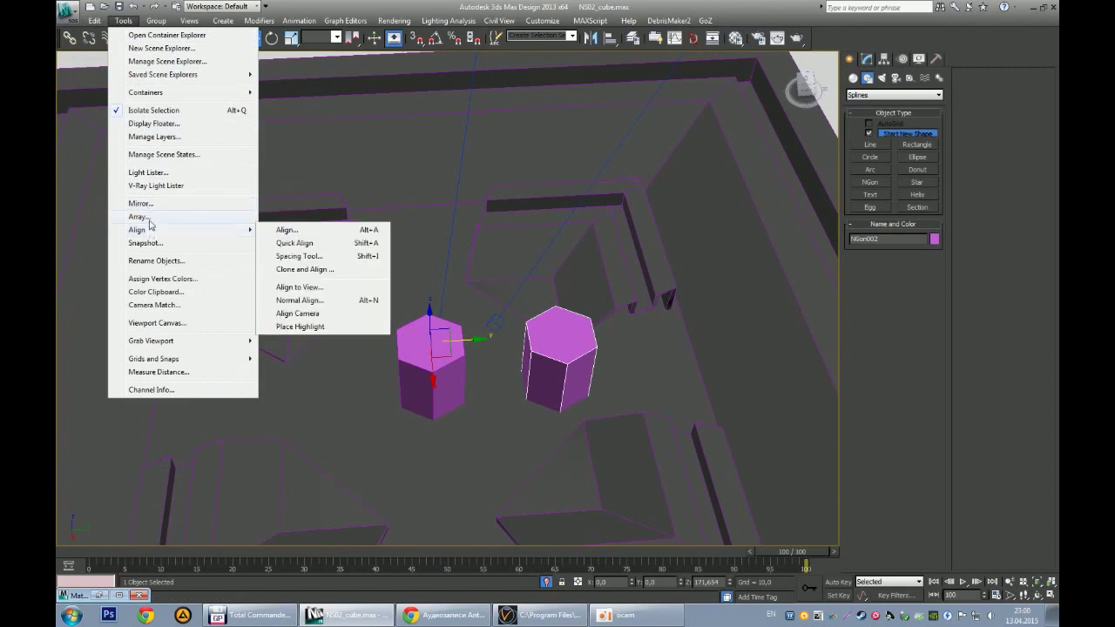
Step: Preview an Array of the outer column while raising its total Z rotation
click(139, 216)
drag(550, 208, 620, 62)
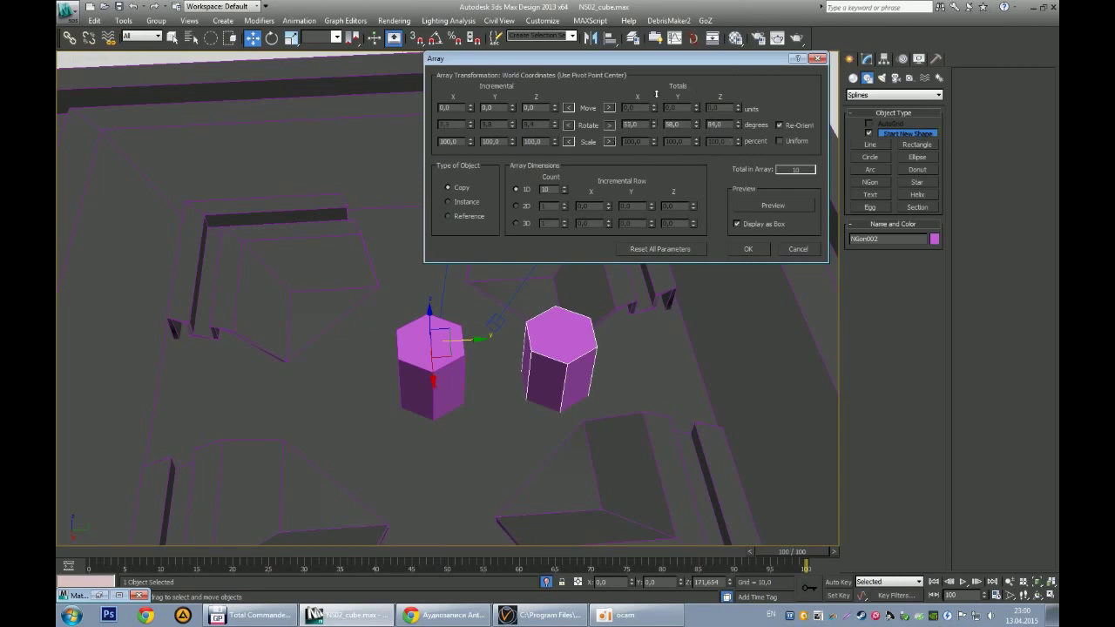
click(776, 221)
mouse_move(568, 342)
alt+middle_down()
mouse_move(540, 362)
mouse_move(601, 331)
mouse_move(590, 425)
alt+middle_up()
scroll(592, 424, up, 2)
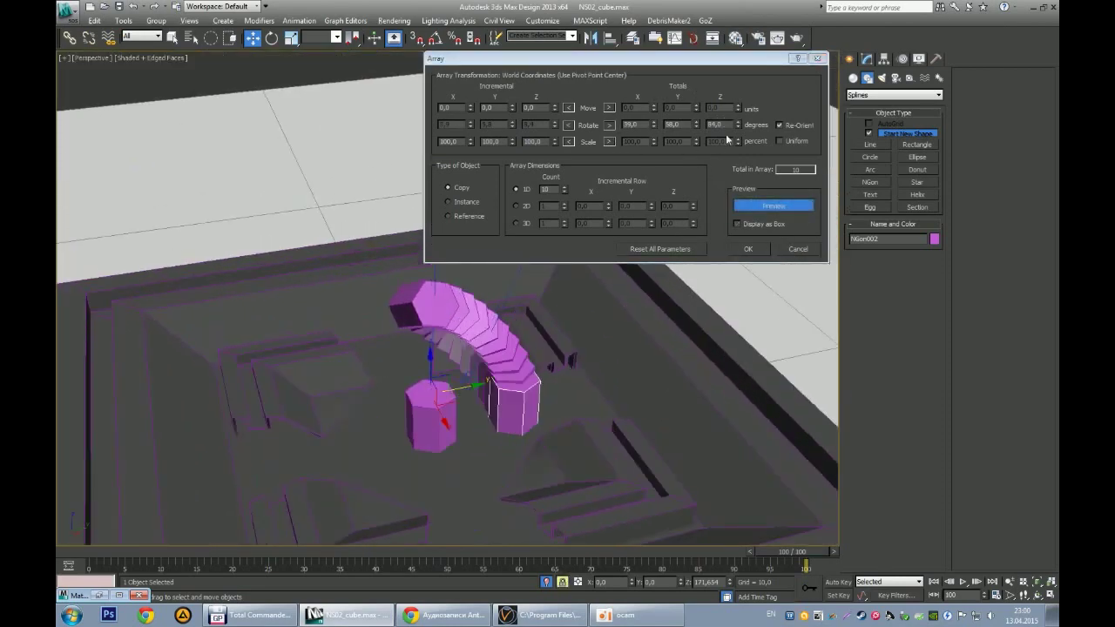
drag(737, 125, 743, 61)
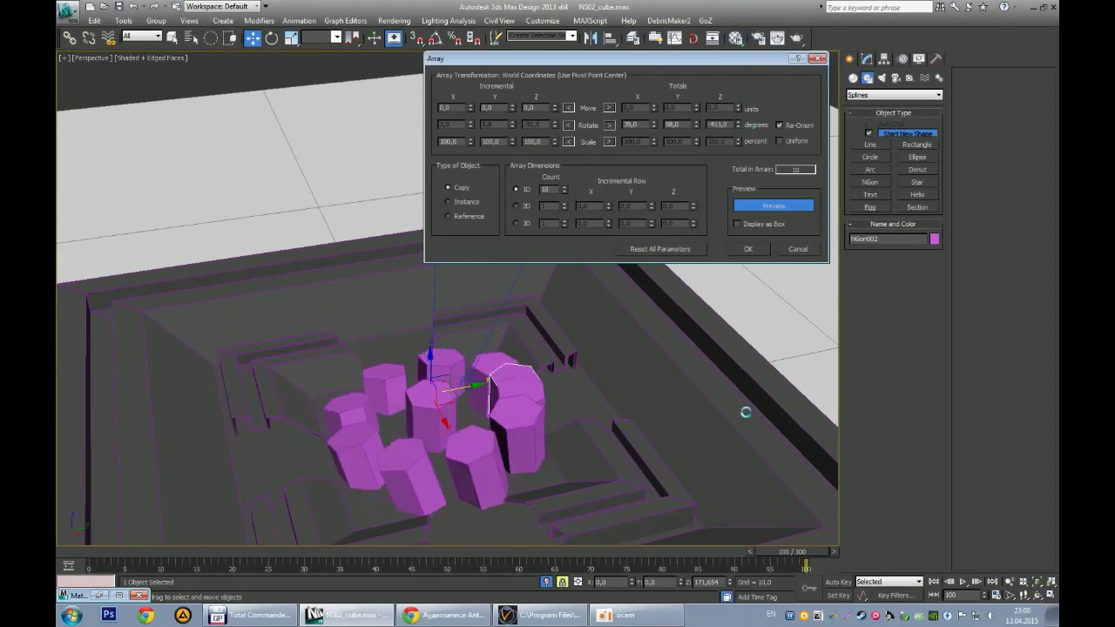
drag(743, 61, 685, 211)
mouse_move(695, 441)
mouse_down()
mouse_move(736, 527)
mouse_move(565, 320)
mouse_up()
text(360)
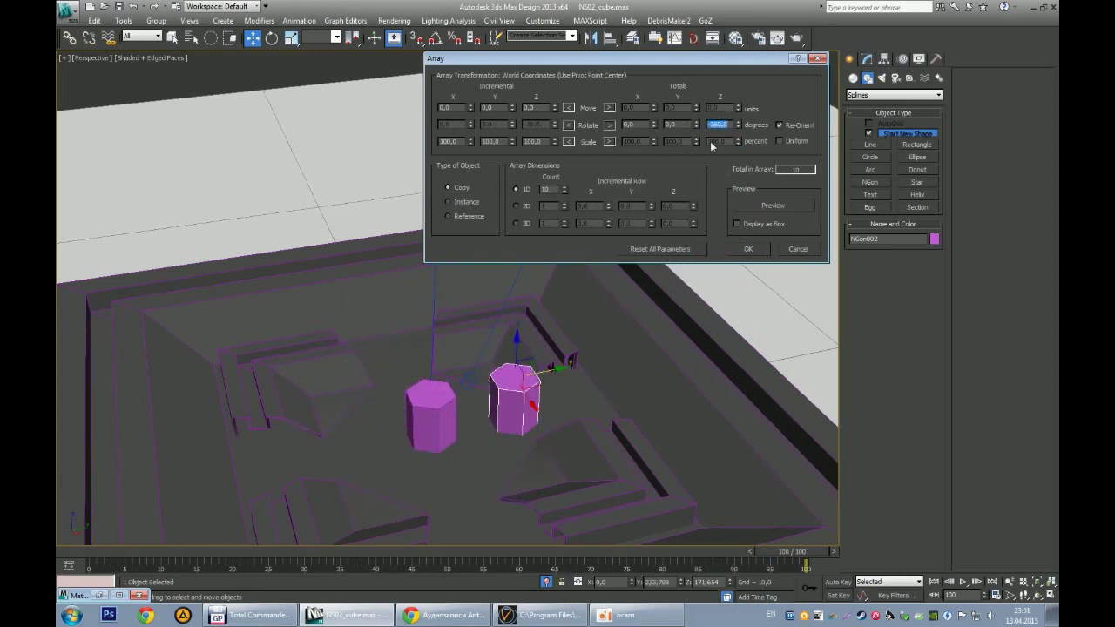
click(751, 249)
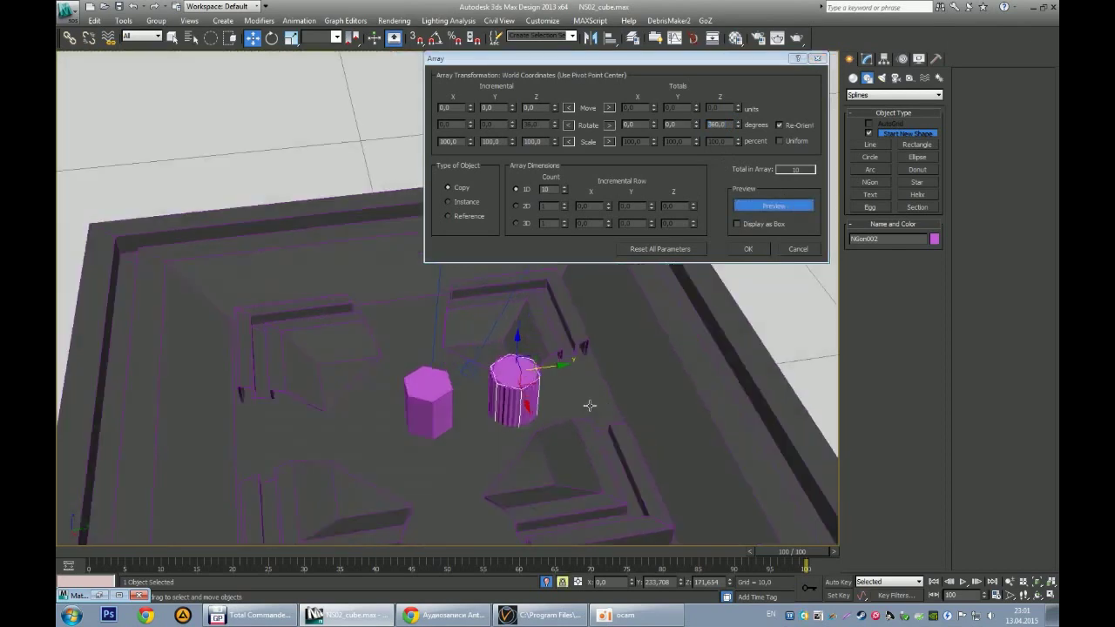
Step: Align the outer column's pivot to the central NGon01 column
alt+middle_drag(622, 355, 562, 392)
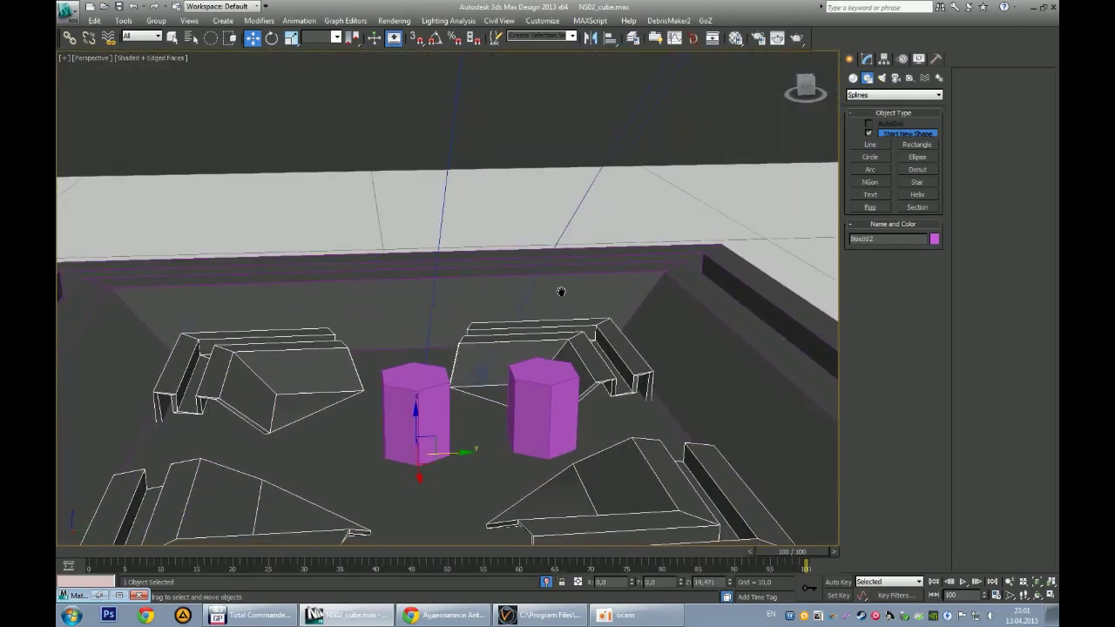
alt+middle_drag(543, 334, 547, 387)
click(544, 401)
click(883, 59)
click(883, 134)
key(alt+a)
click(415, 401)
click(567, 400)
click(849, 59)
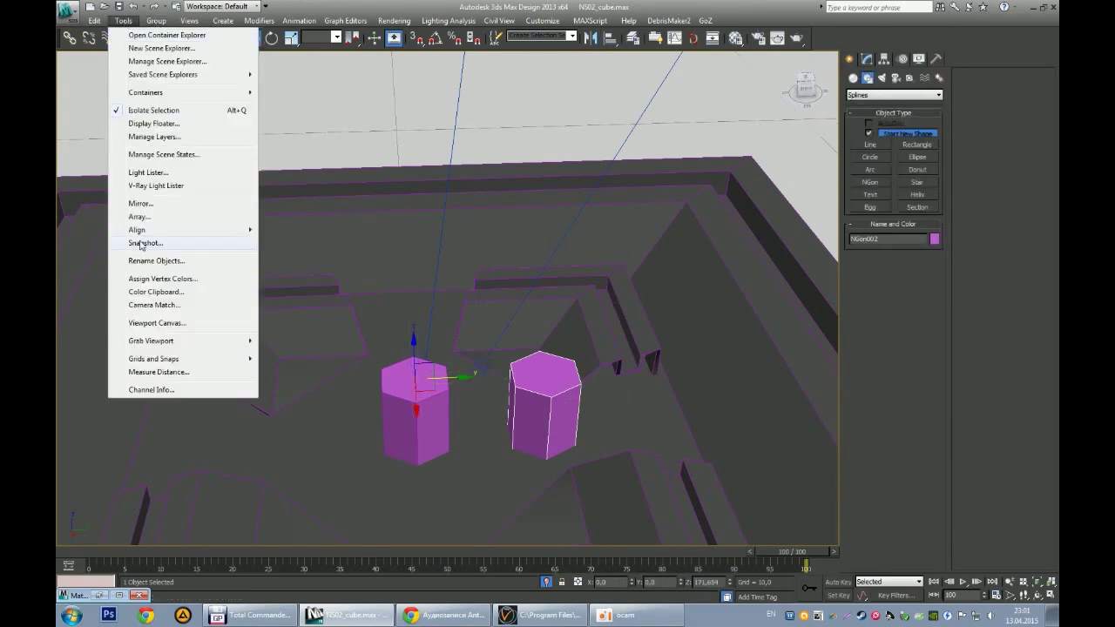
Step: Array the outer column into 7 copies through a full 360° Z rotation
click(166, 219)
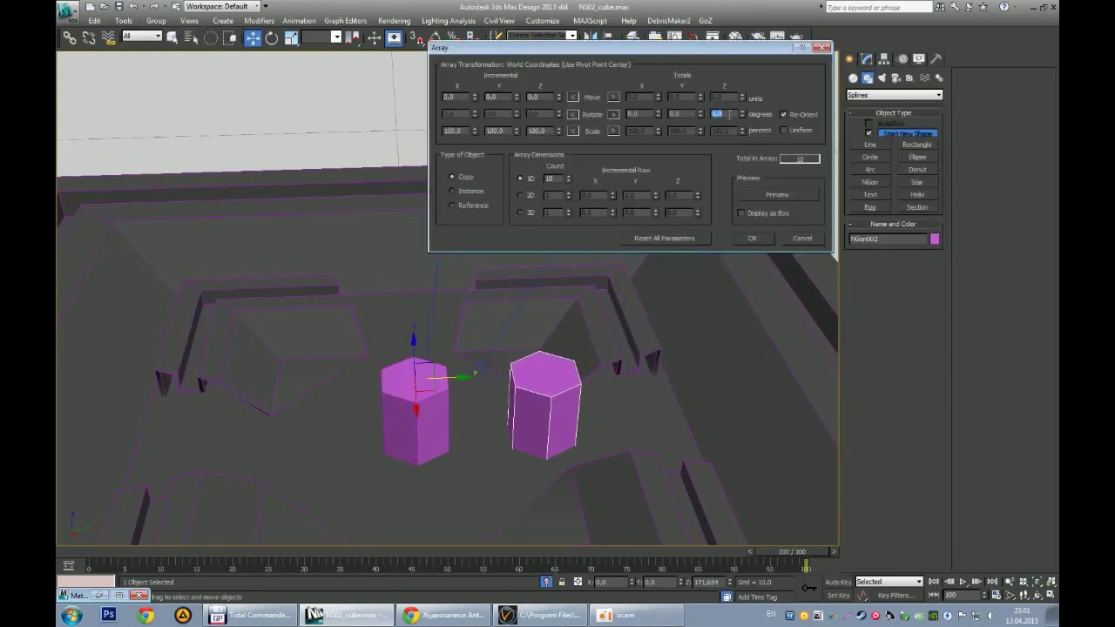
text(360)
click(772, 195)
click(568, 182)
click(569, 182)
click(569, 182)
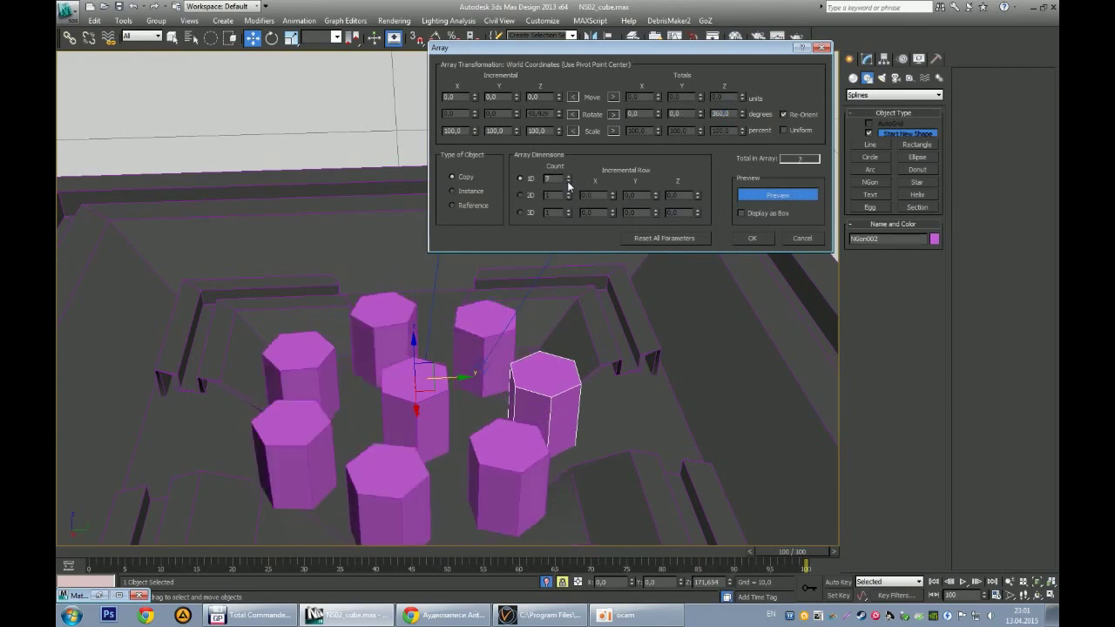
click(750, 240)
alt+middle_drag(523, 357, 473, 356)
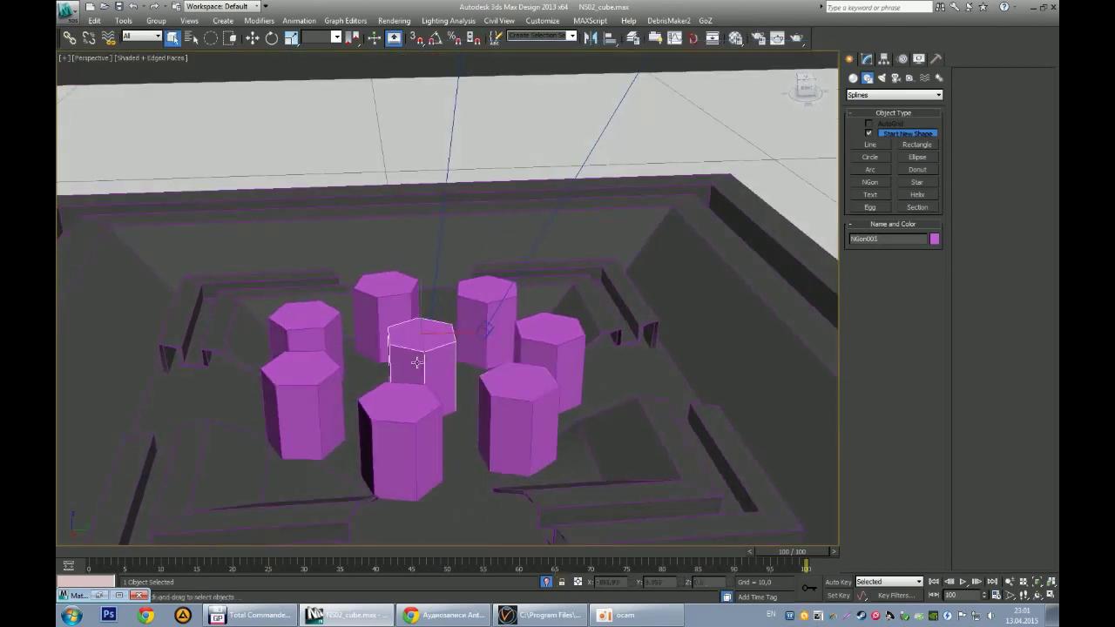
Step: Maximize the Perspective viewport and orbit around the scene
scroll(535, 286, down, 10)
key(alt+w)
click(568, 398)
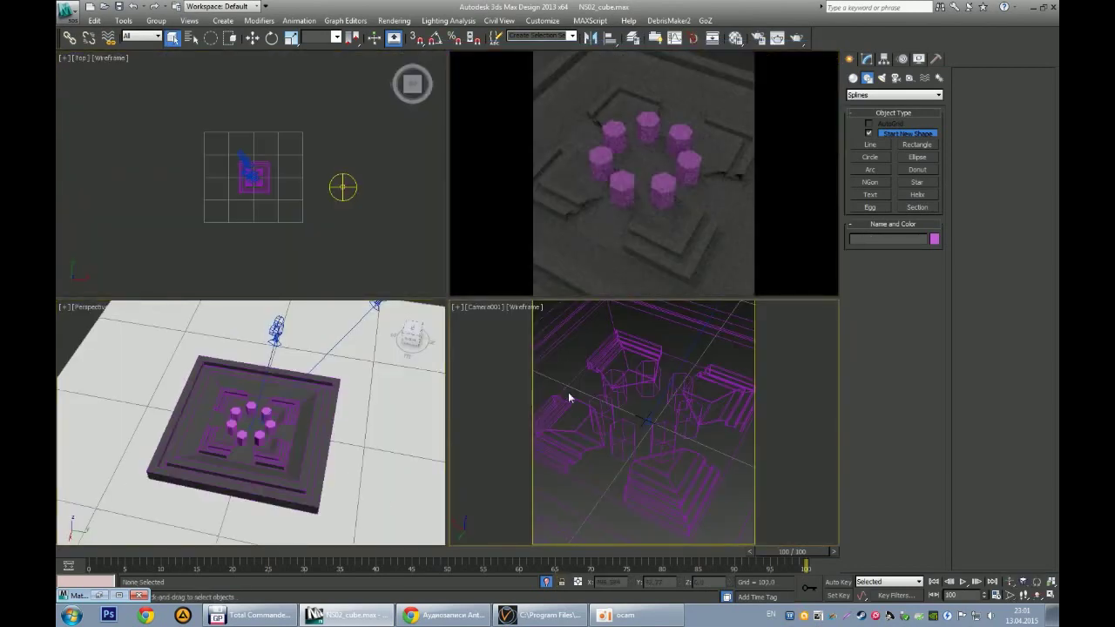
scroll(282, 435, up, 5)
key(alt+w)
mouse_move(301, 381)
alt+middle_down()
mouse_move(336, 354)
mouse_move(458, 346)
mouse_move(455, 383)
mouse_move(426, 397)
mouse_move(425, 348)
alt+middle_up()
scroll(395, 368, down, 3)
Step: Select the ring of arrayed columns and delete it
click(426, 324)
key(w)
scroll(443, 253, up, 3)
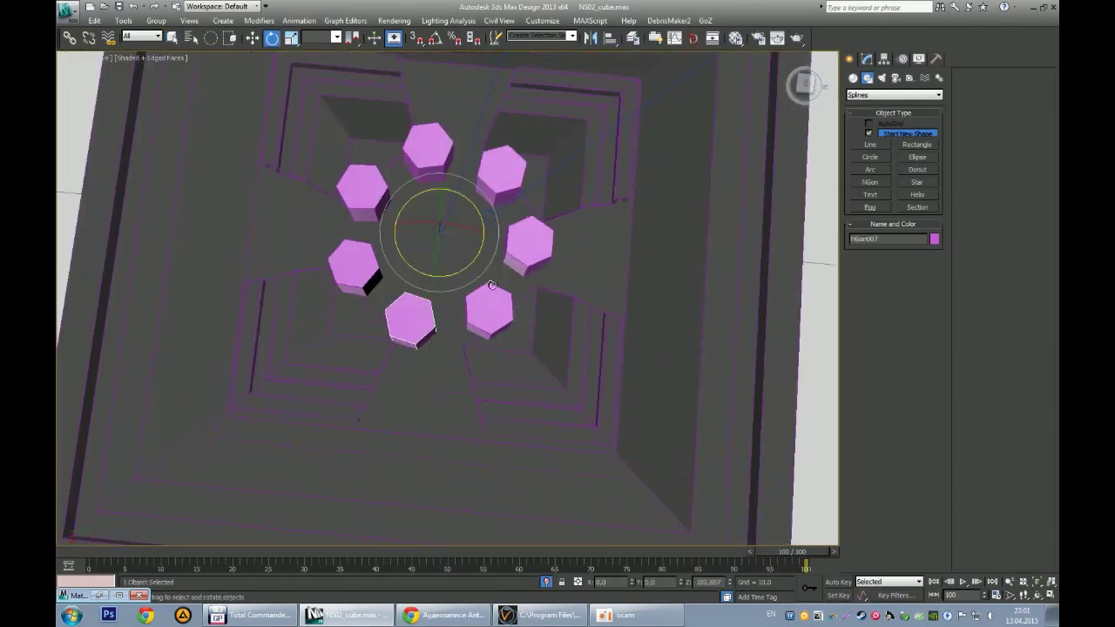
alt+middle_drag(442, 253, 435, 287)
scroll(489, 315, up, 4)
alt+middle_drag(488, 312, 536, 298)
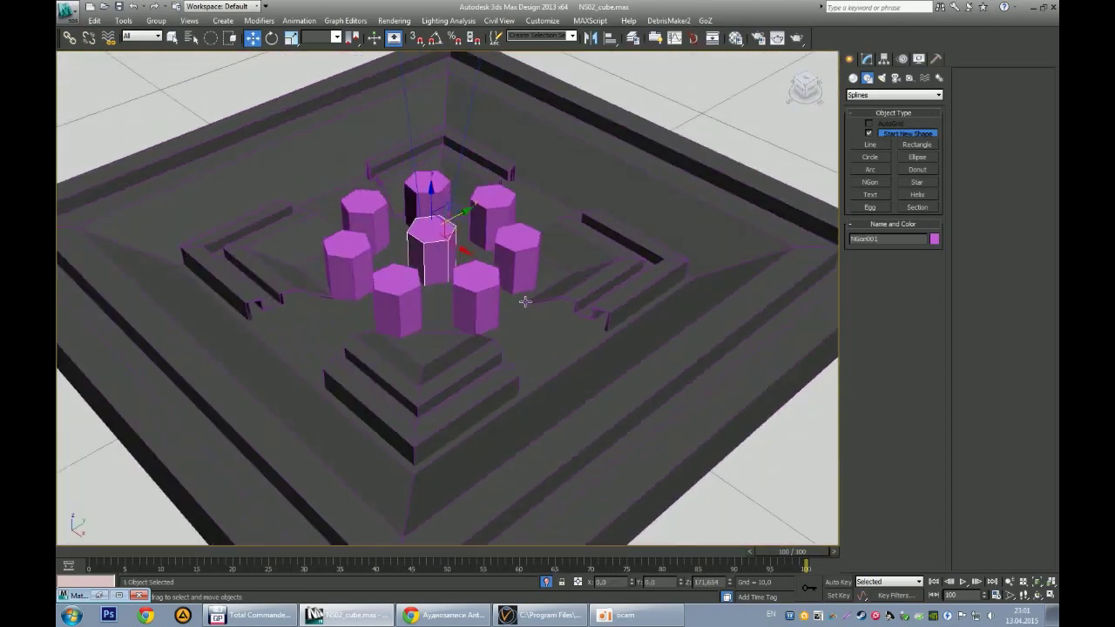
scroll(514, 256, down, 2)
key(Delete)
scroll(454, 306, up, 2)
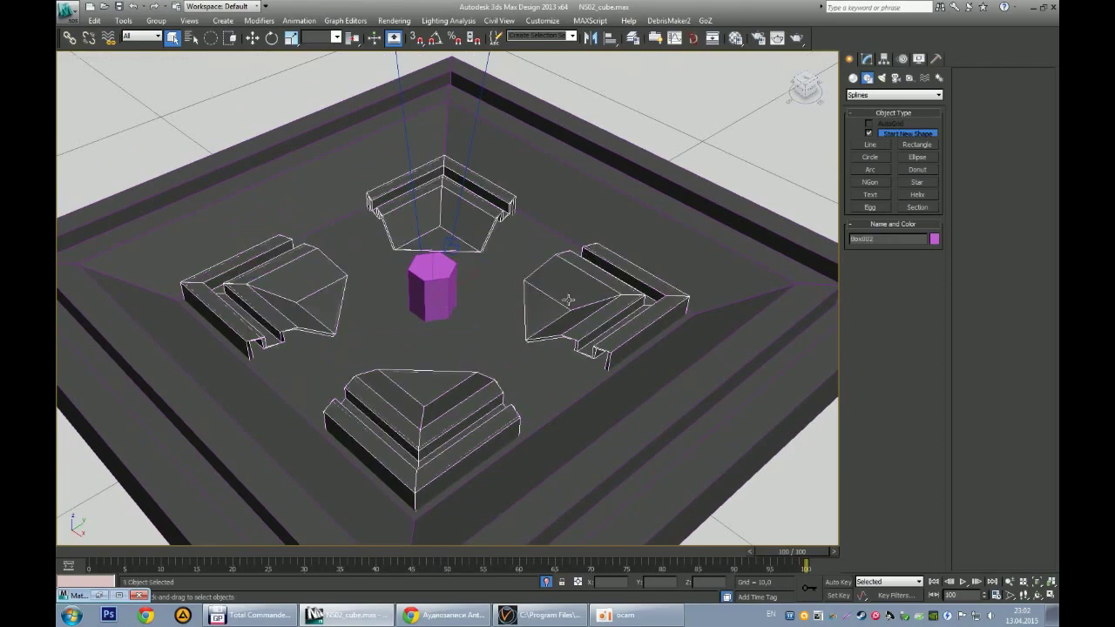
scroll(568, 300, down, 4)
Step: Scale the frame pieces down uniformly about their pivot in the camera view
alt+middle_drag(568, 301, 488, 323)
scroll(472, 334, up, 2)
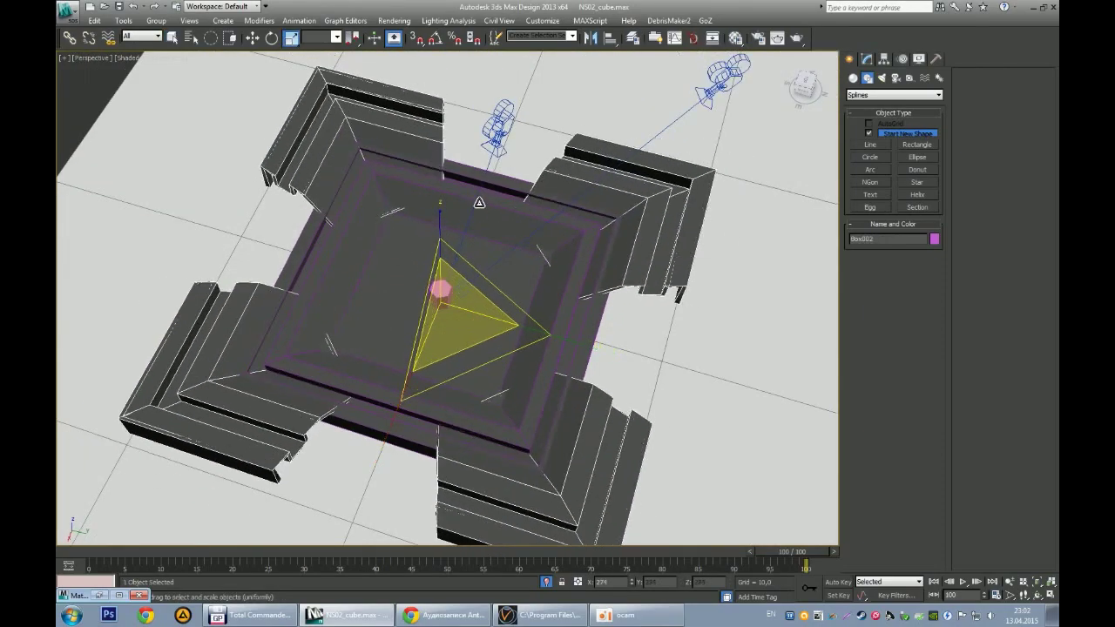
key(w)
mouse_move(476, 397)
alt+middle_down()
mouse_move(436, 307)
mouse_move(402, 386)
alt+middle_up()
key(r)
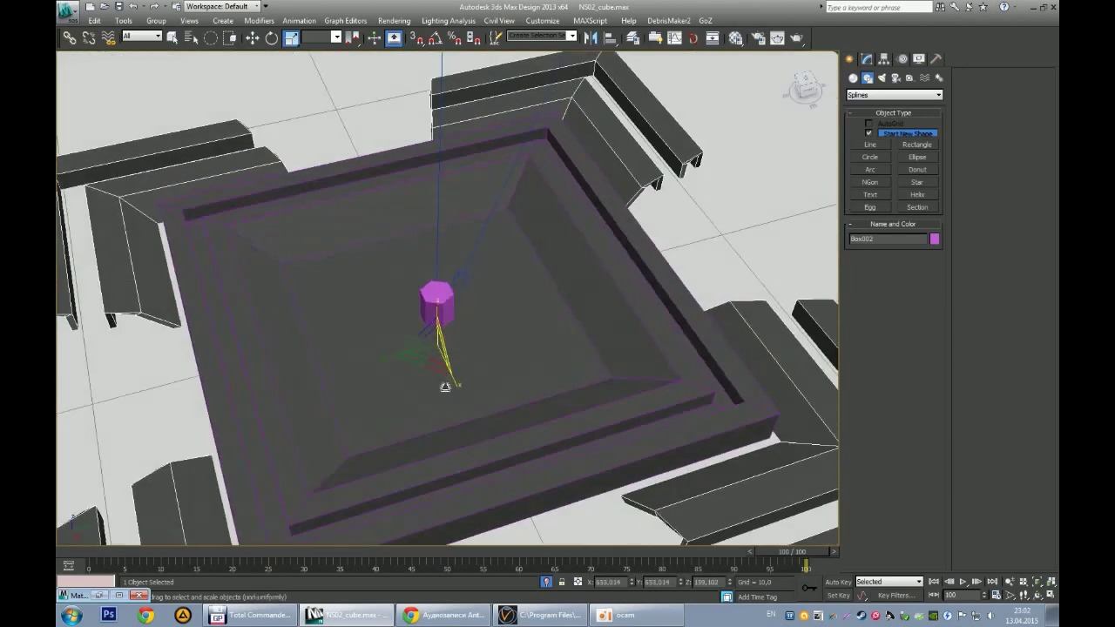
key(alt+w)
key(c)
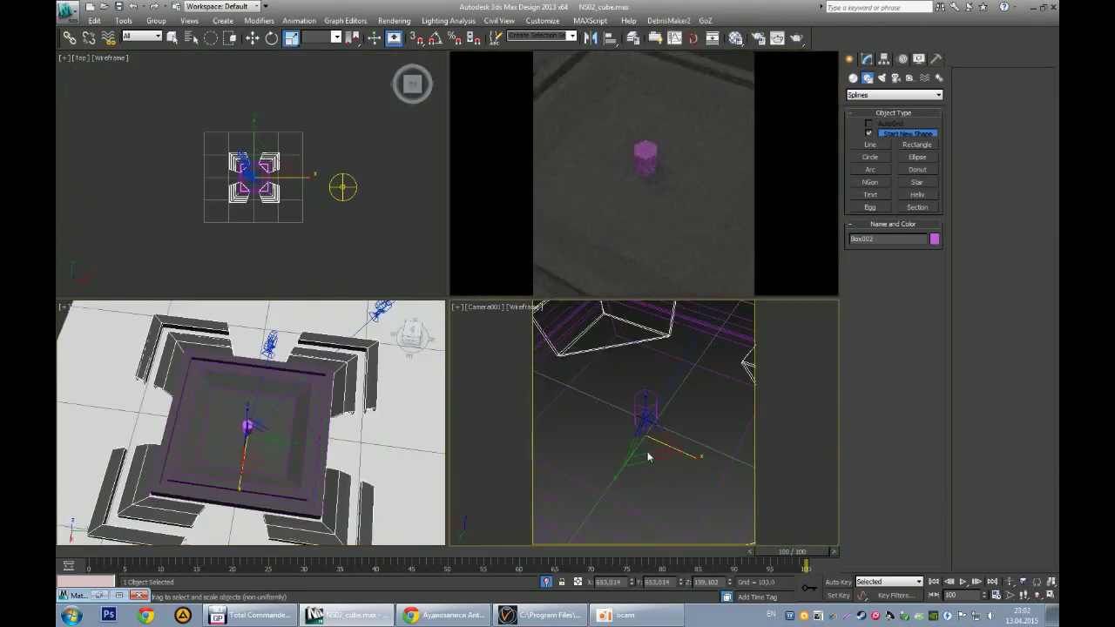
key(q)
click(273, 483)
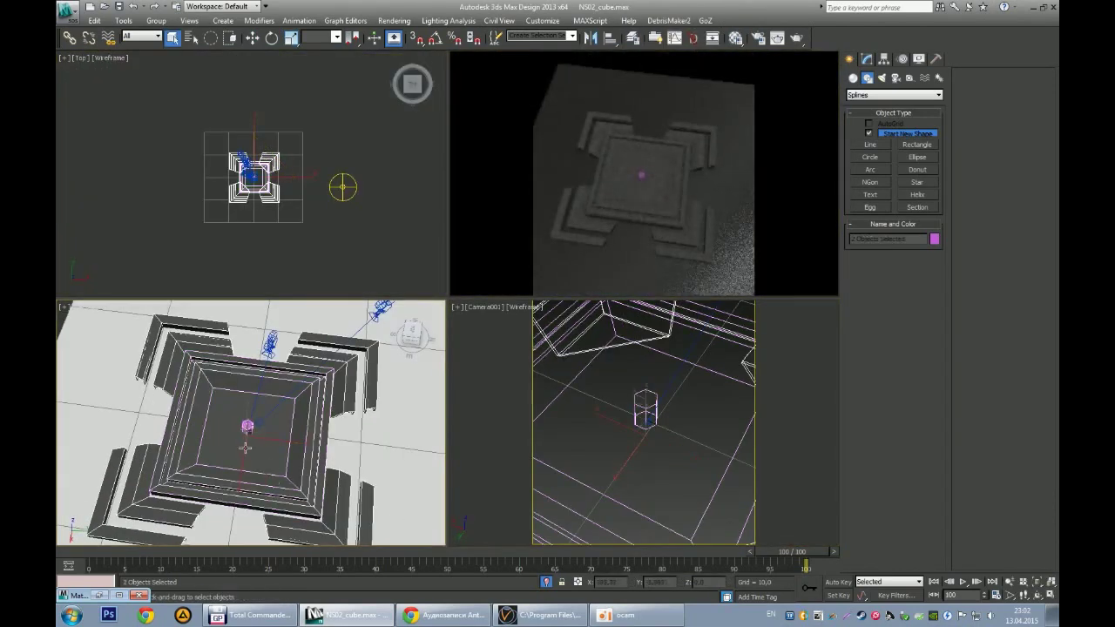
drag(254, 434, 272, 601)
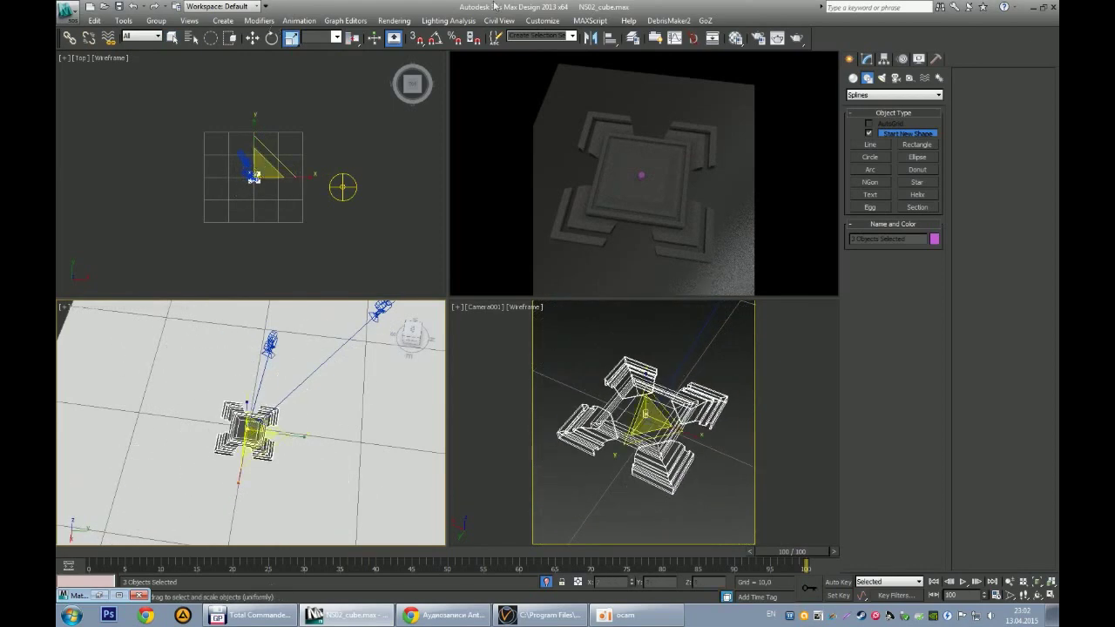
Step: Deselect everything, maximize the Perspective view and orbit to look down on the base
click(718, 358)
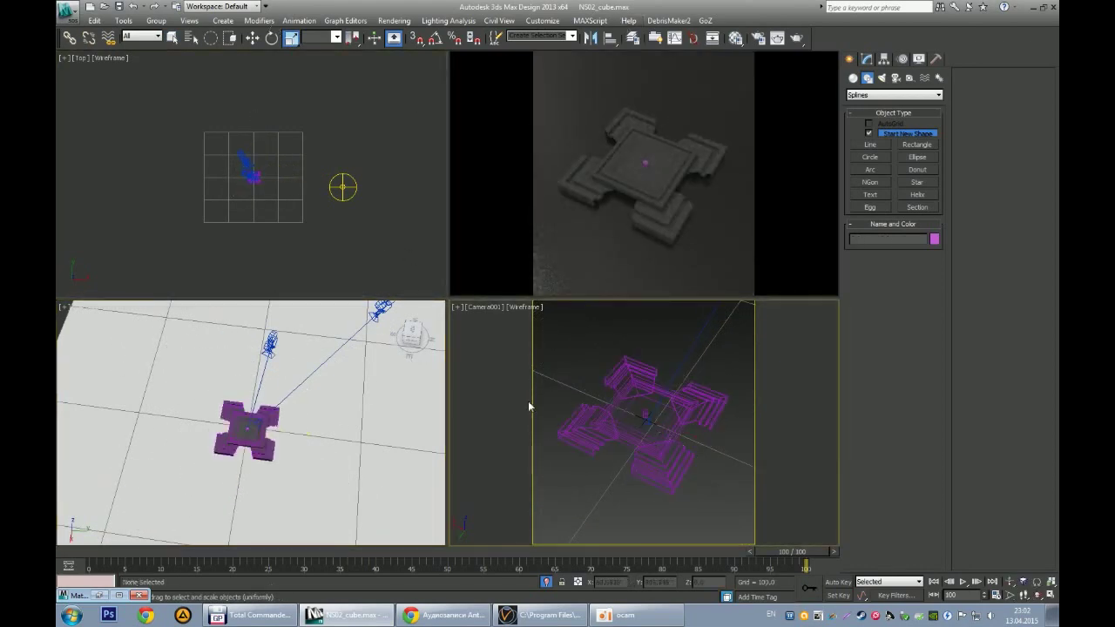
scroll(252, 409, up, 5)
scroll(261, 401, up, 3)
key(alt+w)
mouse_move(309, 353)
alt+middle_down()
mouse_move(349, 391)
mouse_move(453, 433)
mouse_move(432, 447)
mouse_move(573, 305)
alt+middle_up()
key(ctrl+z)
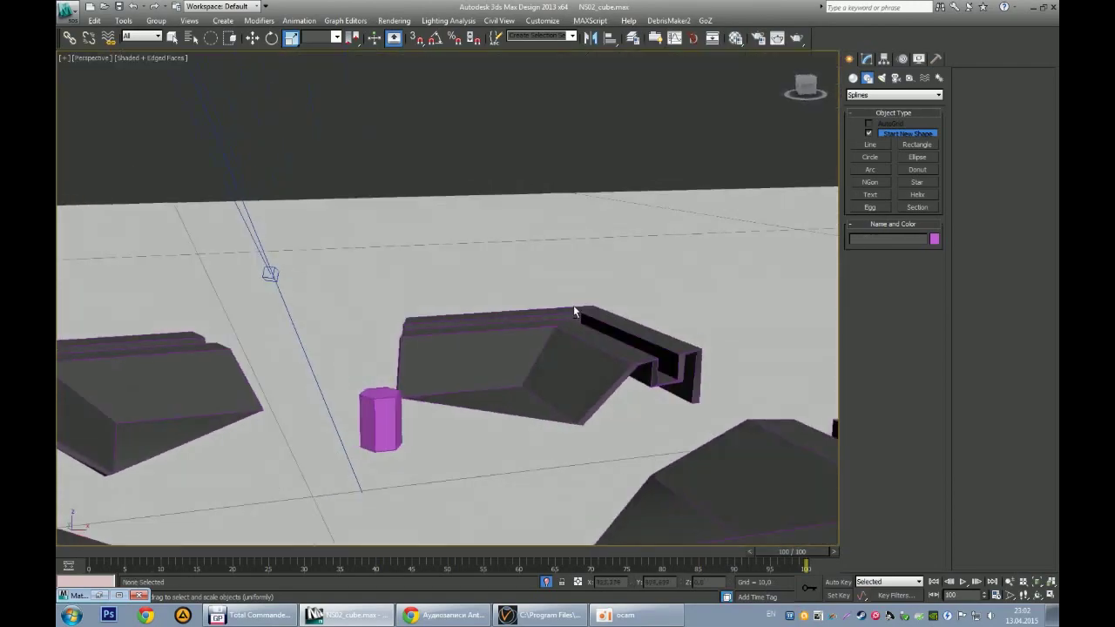
Step: Add Edit Poly to Box001 and select its top polygon
right_click(435, 40)
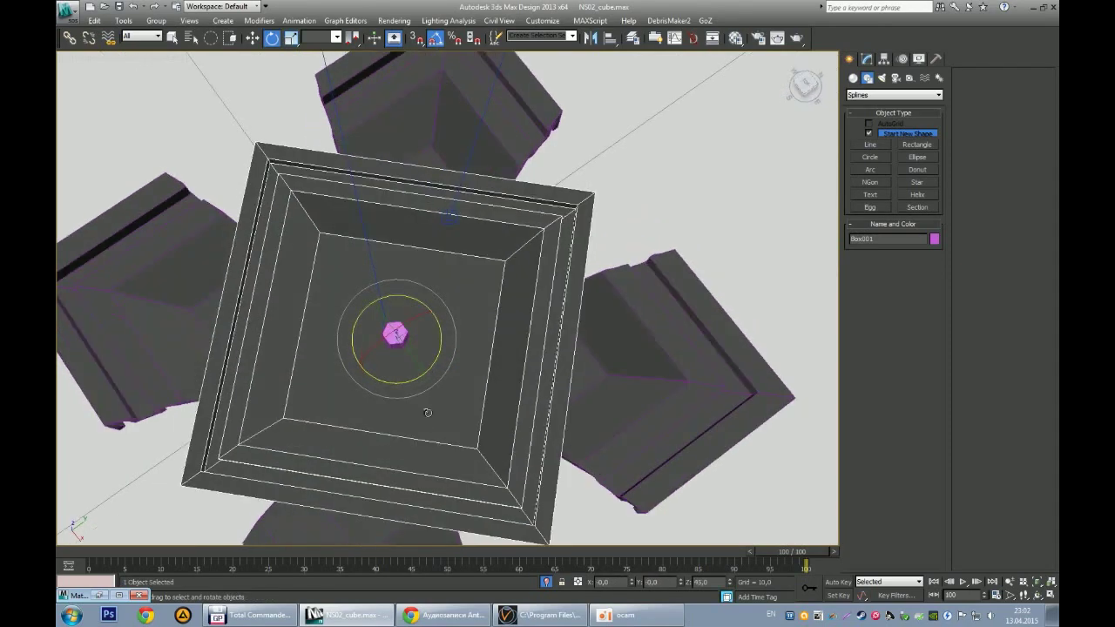
key(r)
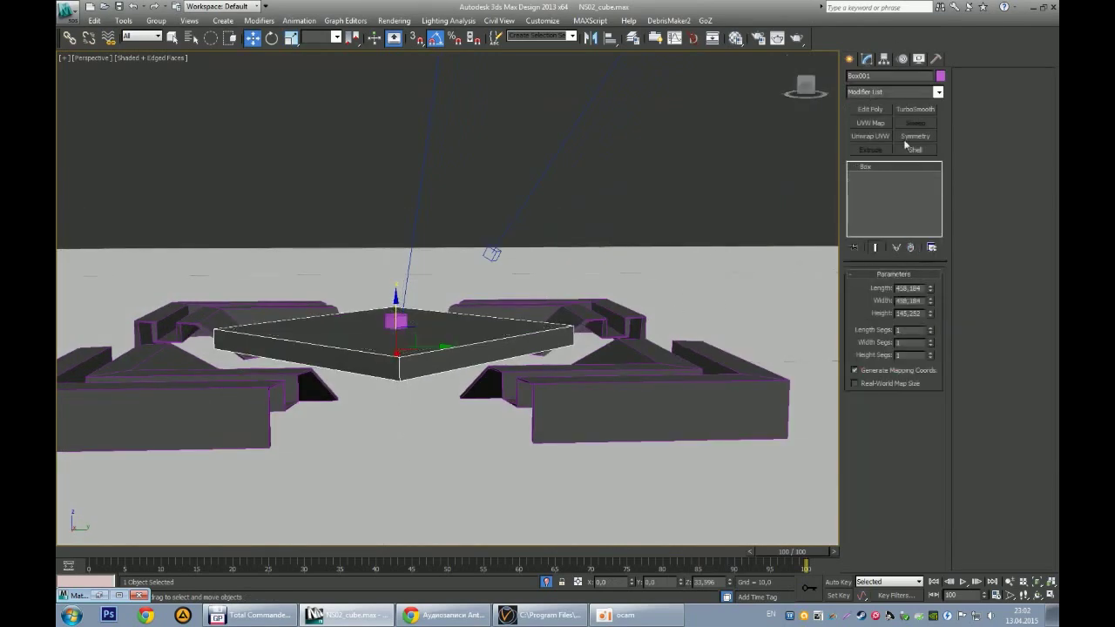
click(869, 109)
key(F3)
key(q)
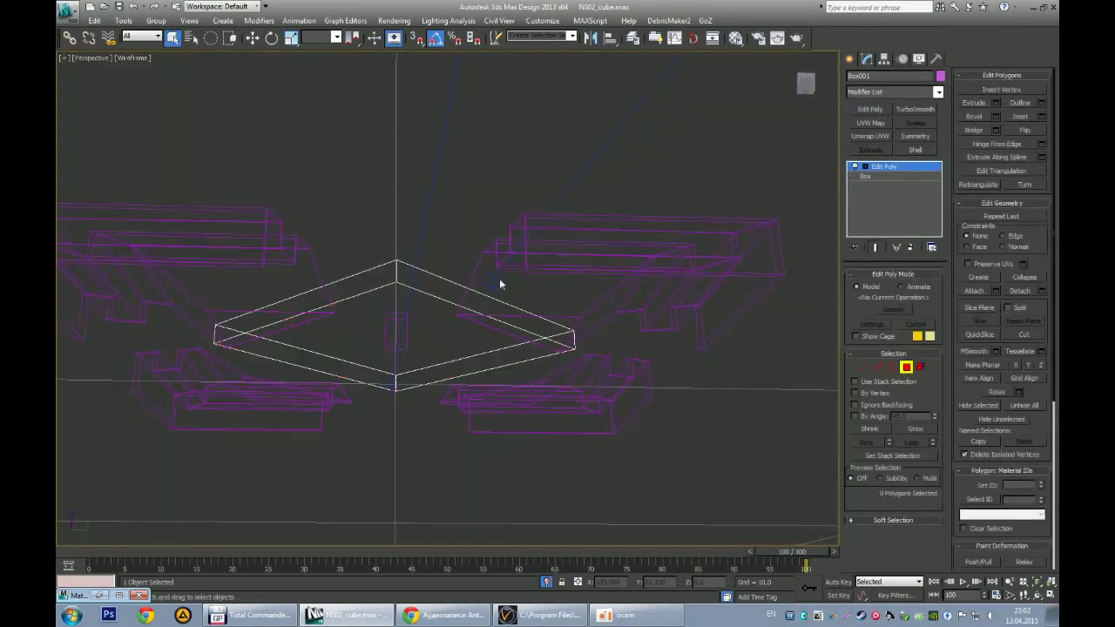
key(F3)
key(4)
click(498, 343)
key(w)
mouse_move(497, 343)
alt+middle_down()
mouse_move(414, 297)
mouse_move(413, 310)
mouse_move(417, 279)
alt+middle_up()
Step: Inset Box001's top face, leaving a border around an inner panel
key(alt+w)
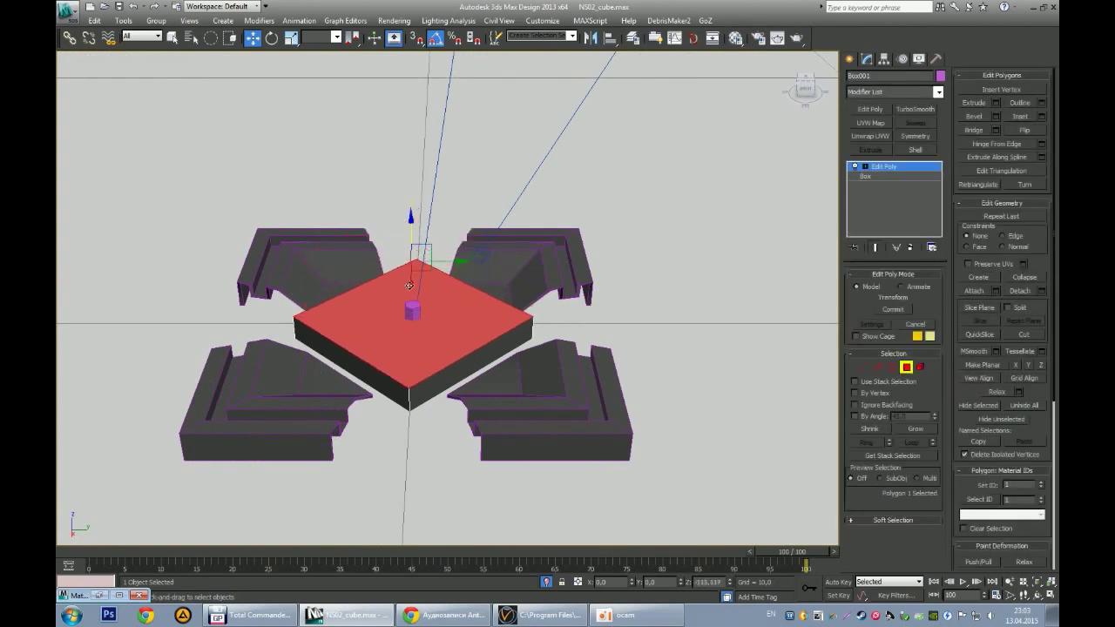
scroll(408, 301, up, 5)
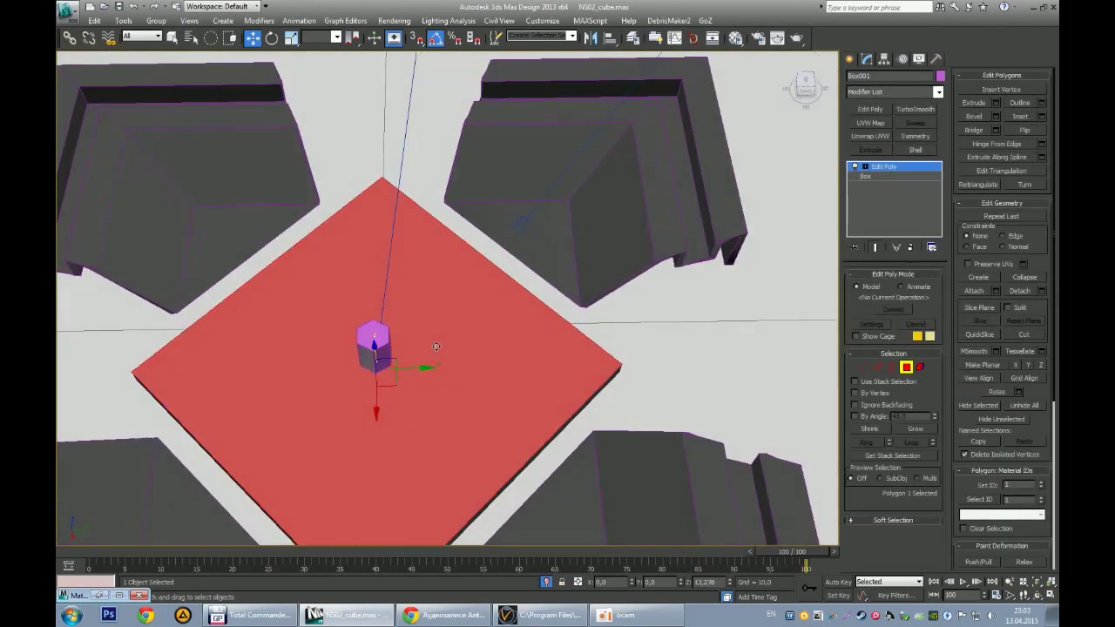
scroll(463, 271, down, 1)
drag(459, 321, 718, 296)
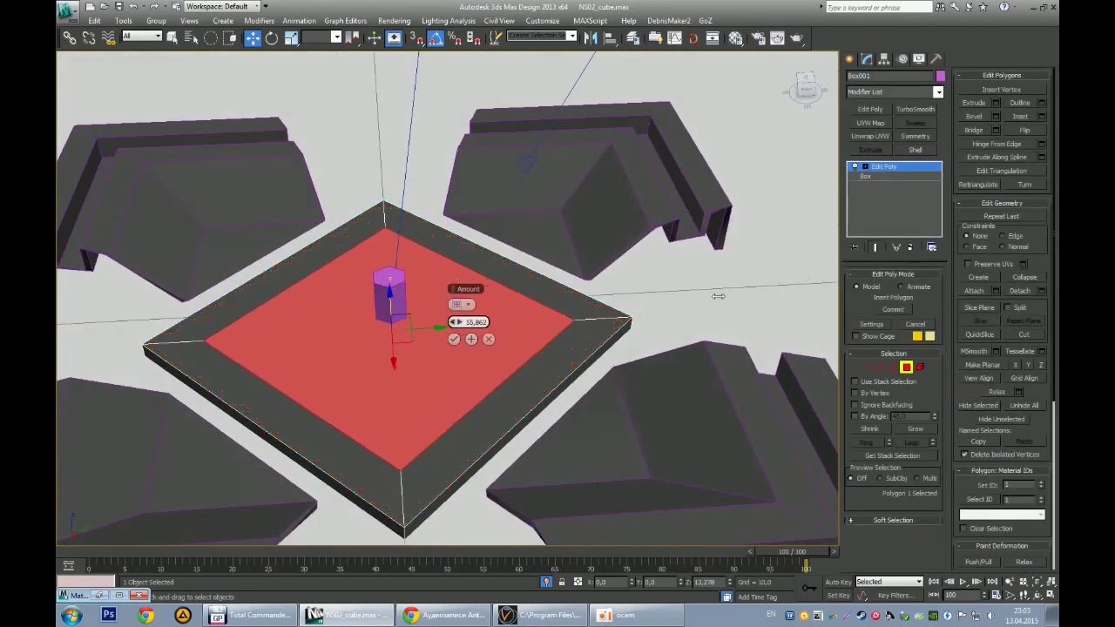
alt+middle_drag(452, 342, 462, 331)
click(1032, 116)
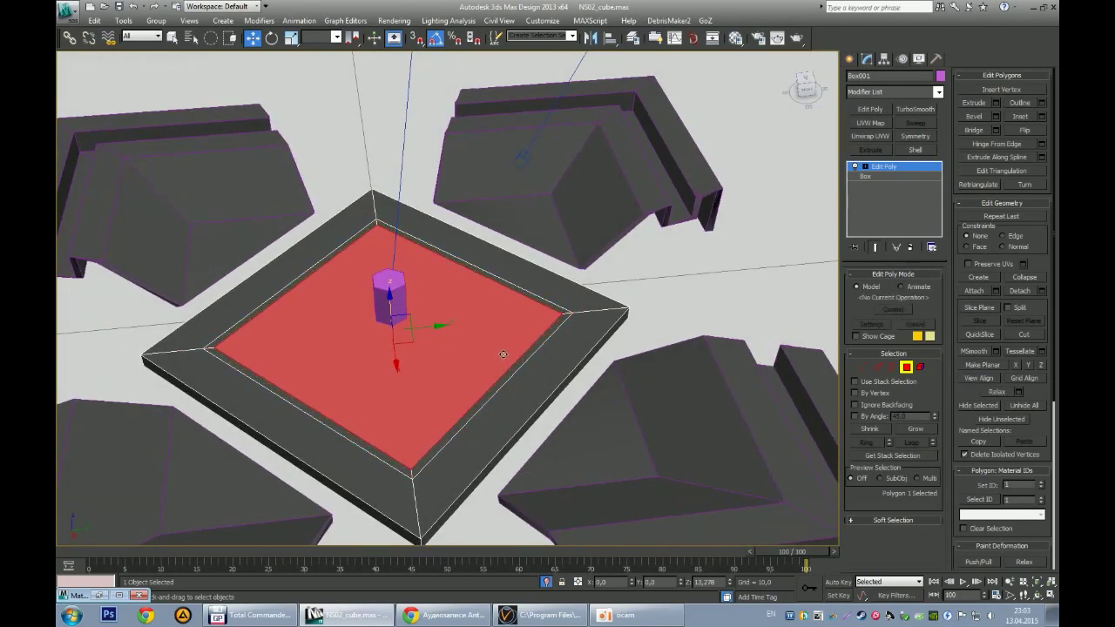
Step: Select the thin ring polygons and extrude them -88.796 down into a groove
key(q)
click(531, 376)
scroll(480, 326, up, 2)
shift+click(480, 325)
scroll(542, 290, down, 1)
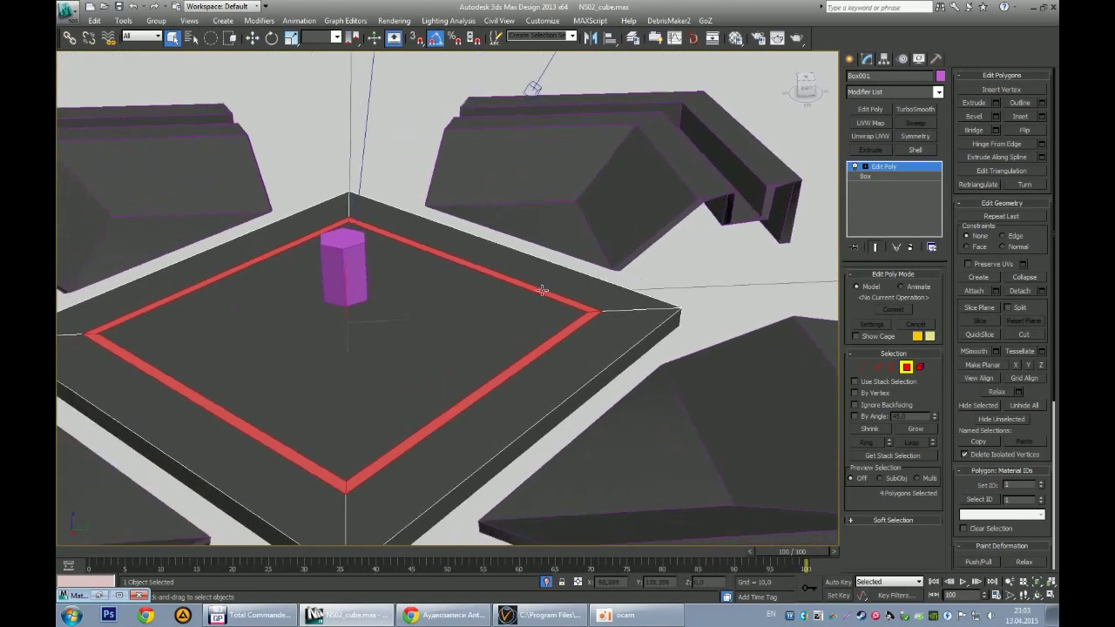
alt+middle_drag(736, 306, 618, 381)
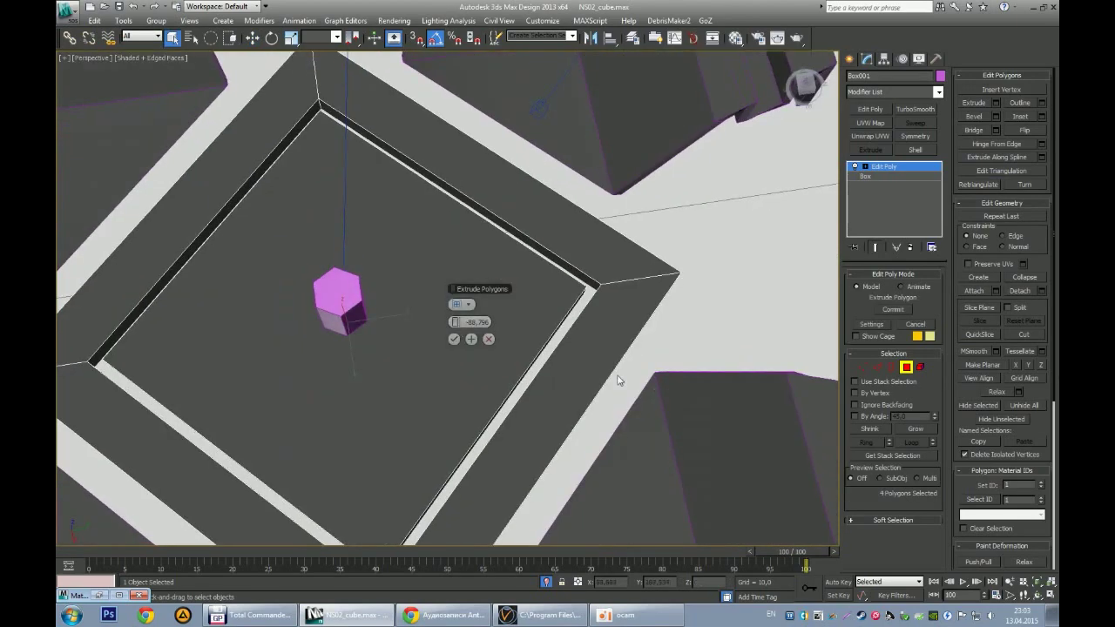
Step: Switch to Edge mode and start a Chamfer on the rim edges
key(2)
scroll(461, 318, up, 3)
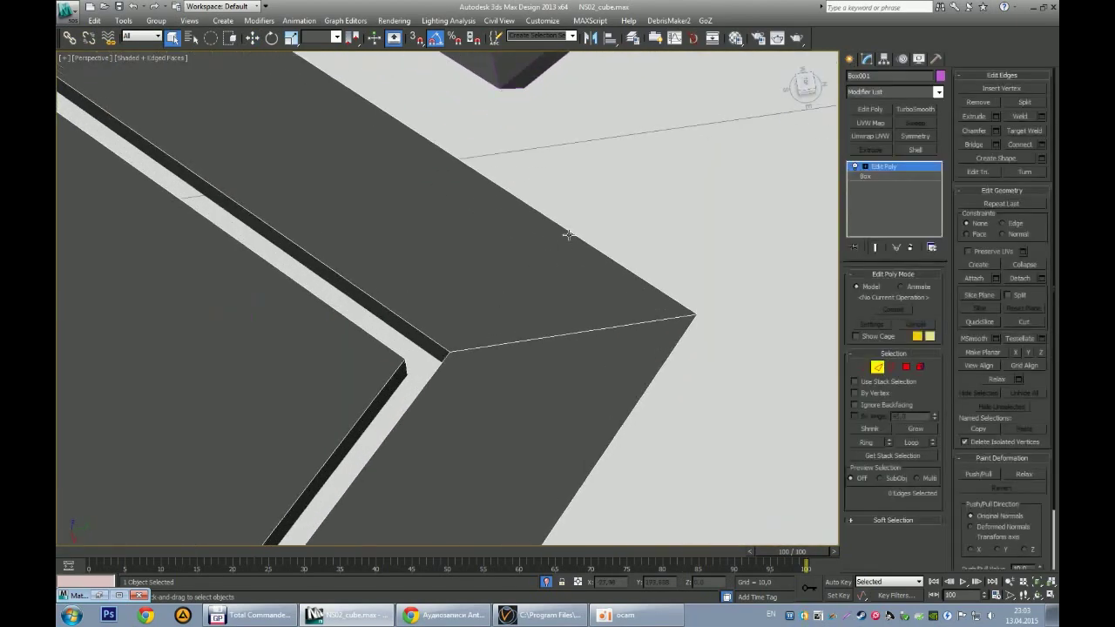
alt+middle_drag(607, 300, 607, 309)
key(ctrl+shift+c)
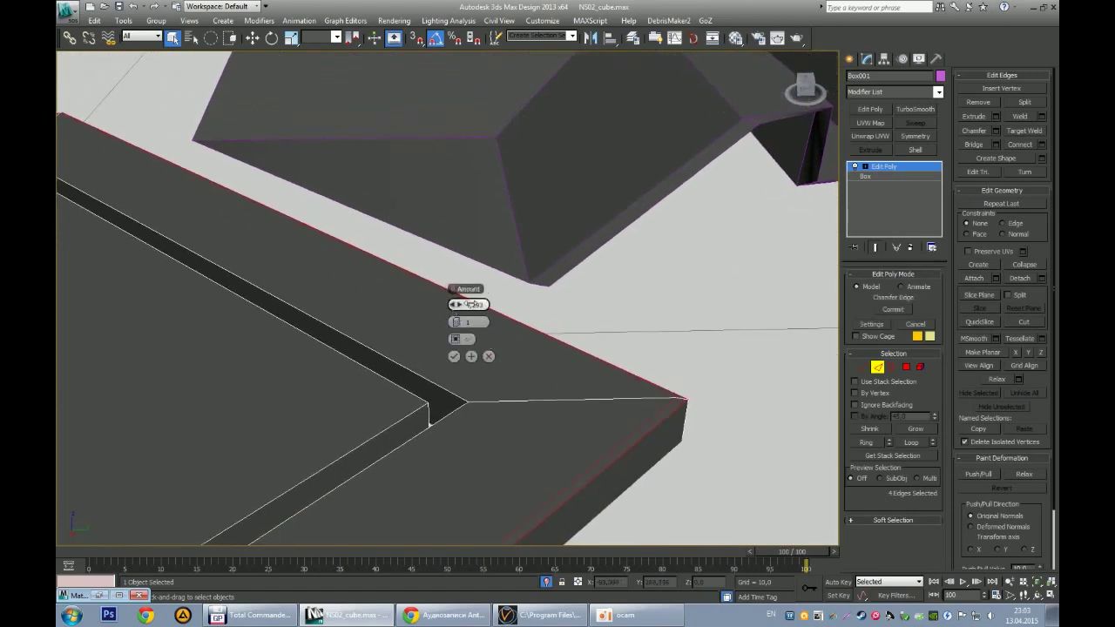
mouse_move(684, 478)
alt+middle_down()
mouse_move(625, 427)
mouse_move(600, 461)
mouse_move(580, 433)
alt+middle_up()
scroll(523, 394, down, 5)
mouse_move(526, 393)
alt+middle_down()
mouse_move(529, 411)
mouse_move(580, 448)
mouse_move(555, 338)
mouse_move(496, 357)
alt+middle_up()
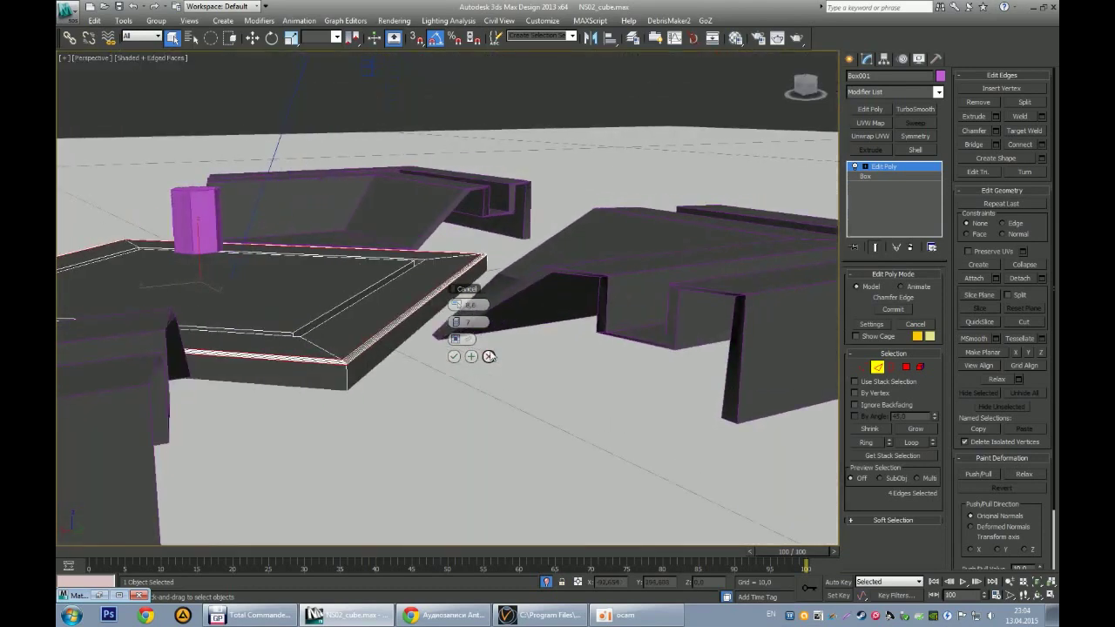
Step: Convert Box001 to Editable Poly and reset its transform
right_click(326, 313)
click(489, 429)
click(937, 59)
click(892, 300)
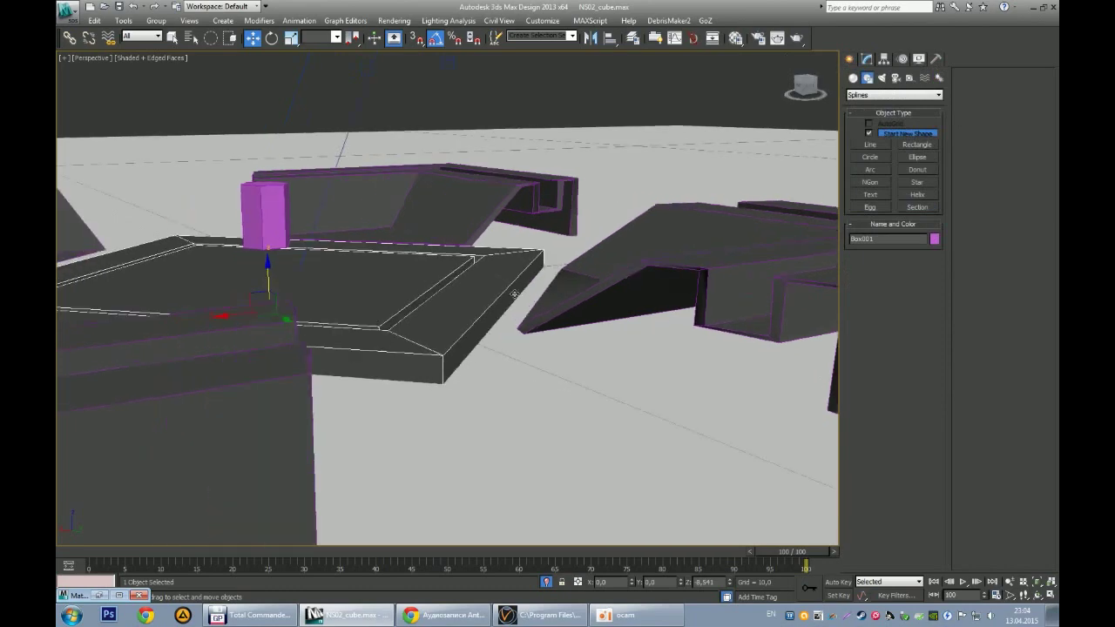
click(867, 58)
alt+middle_drag(436, 305, 488, 261)
scroll(477, 255, up, 3)
Step: Reapply Edit Poly to Box001 and commit the Chamfer on the rim edges
right_click(477, 254)
click(653, 378)
click(870, 109)
scroll(526, 287, up, 2)
key(ctrl+shift+c)
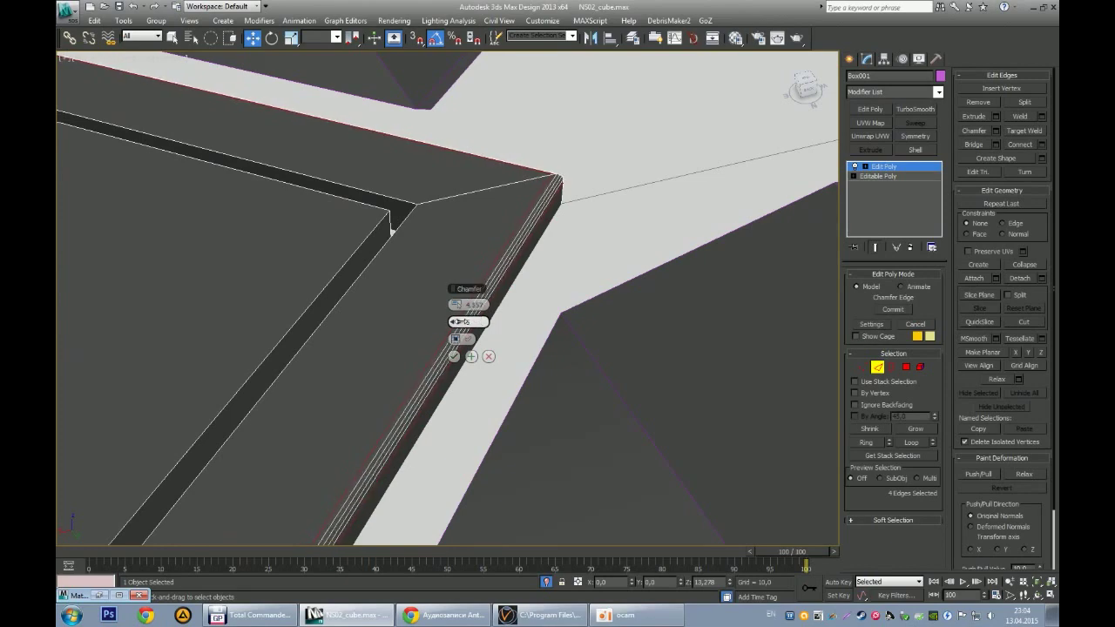
click(454, 356)
scroll(497, 305, down, 3)
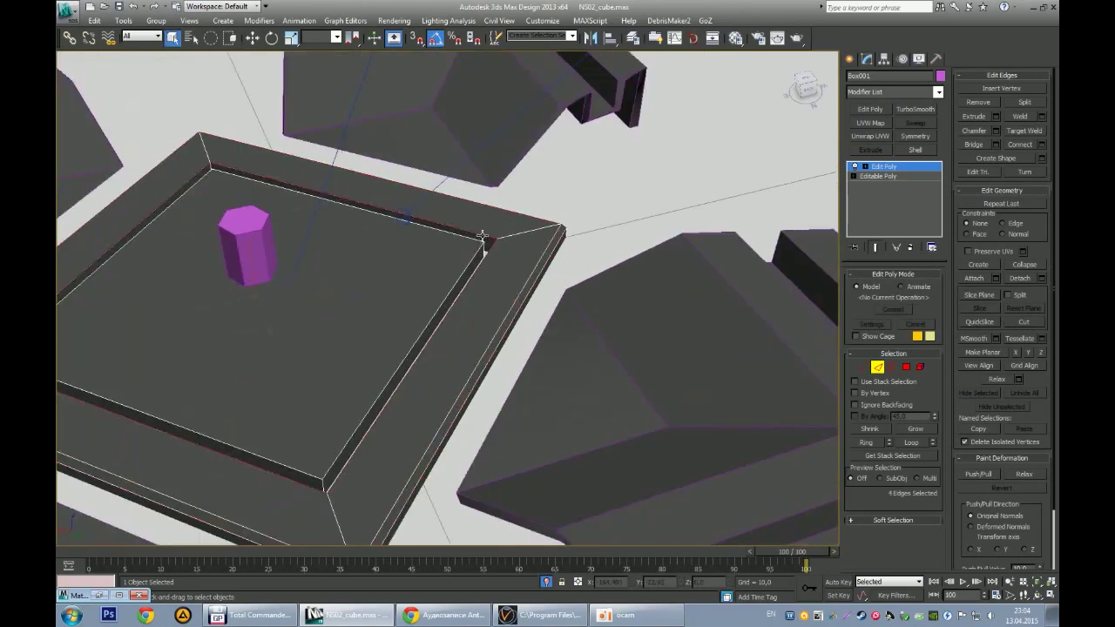
alt+middle_drag(483, 237, 485, 286)
scroll(455, 361, down, 3)
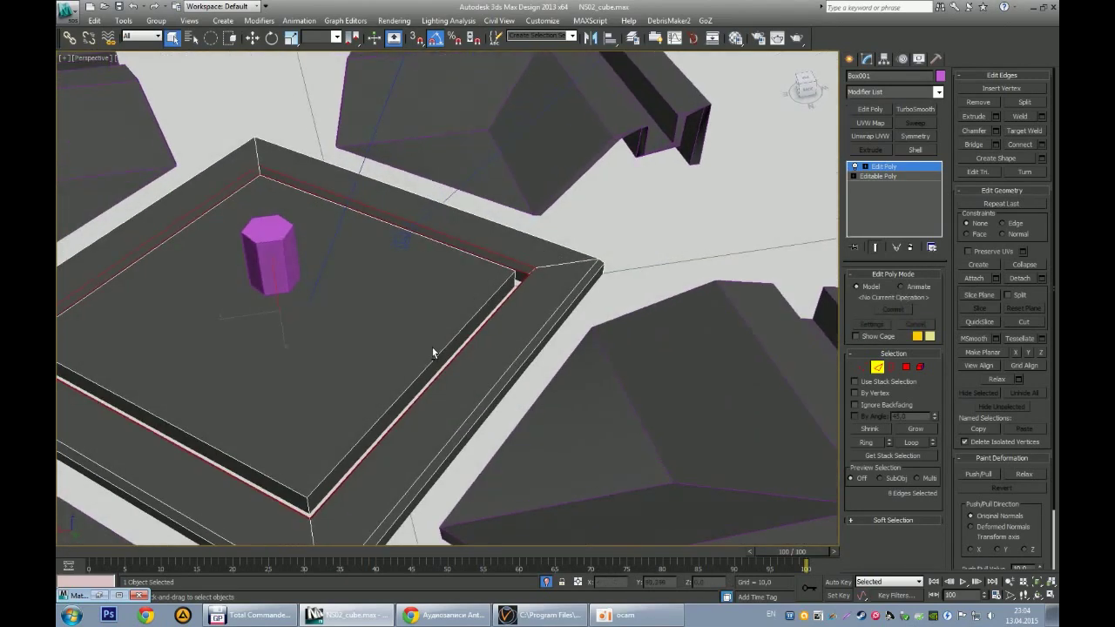
Step: Select the base's inner top panel and view the base from directly above
key(4)
click(428, 349)
alt+middle_drag(428, 349, 453, 287)
click(852, 60)
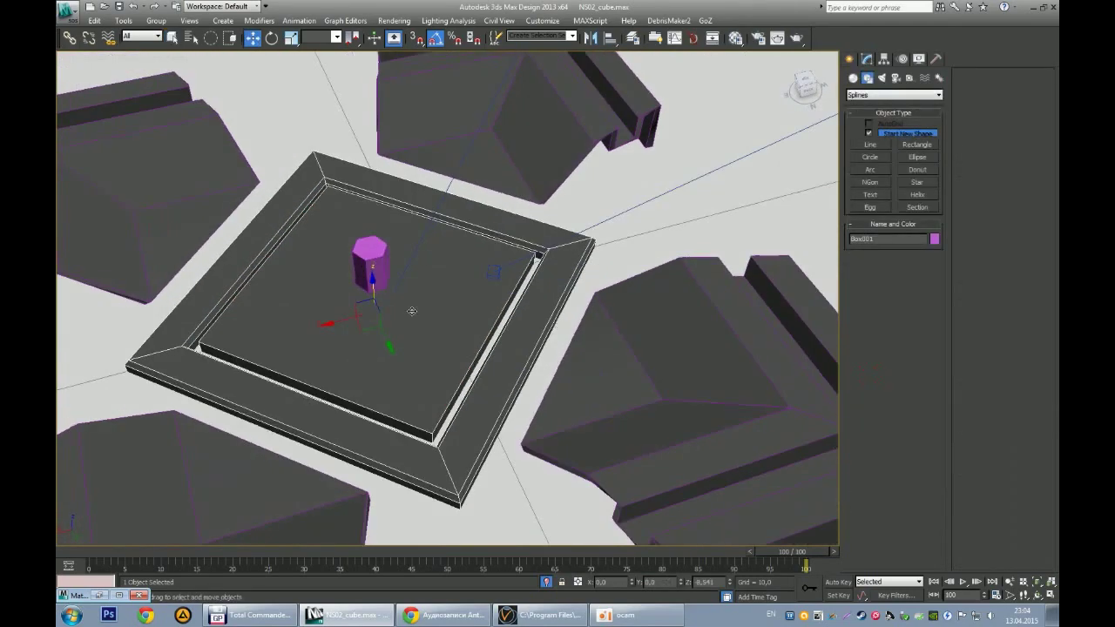
alt+middle_drag(540, 331, 596, 292)
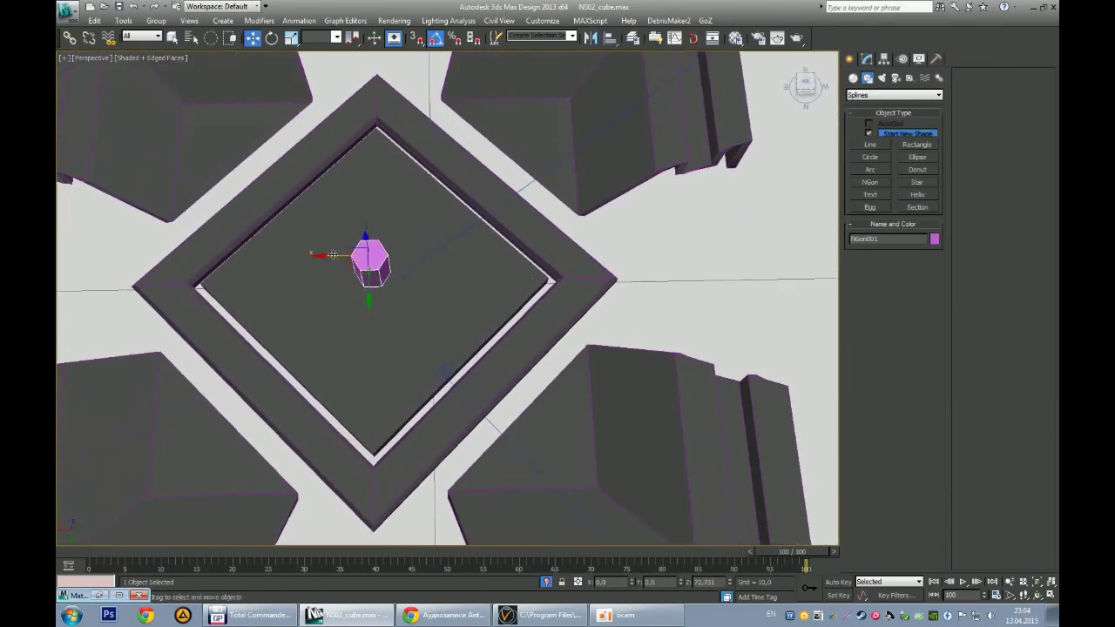
Step: Add Edit Poly to NGon001, then select and inset its top face by about 44.461
scroll(555, 263, up, 5)
mouse_move(518, 256)
alt+middle_down()
mouse_move(458, 380)
mouse_move(431, 408)
mouse_move(336, 368)
mouse_move(396, 376)
mouse_move(409, 335)
mouse_move(444, 367)
mouse_move(522, 180)
alt+middle_up()
click(867, 58)
mouse_move(862, 68)
alt+middle_down()
mouse_move(593, 361)
mouse_move(572, 249)
mouse_move(483, 382)
mouse_move(473, 427)
mouse_move(449, 348)
mouse_move(459, 306)
alt+middle_up()
click(483, 382)
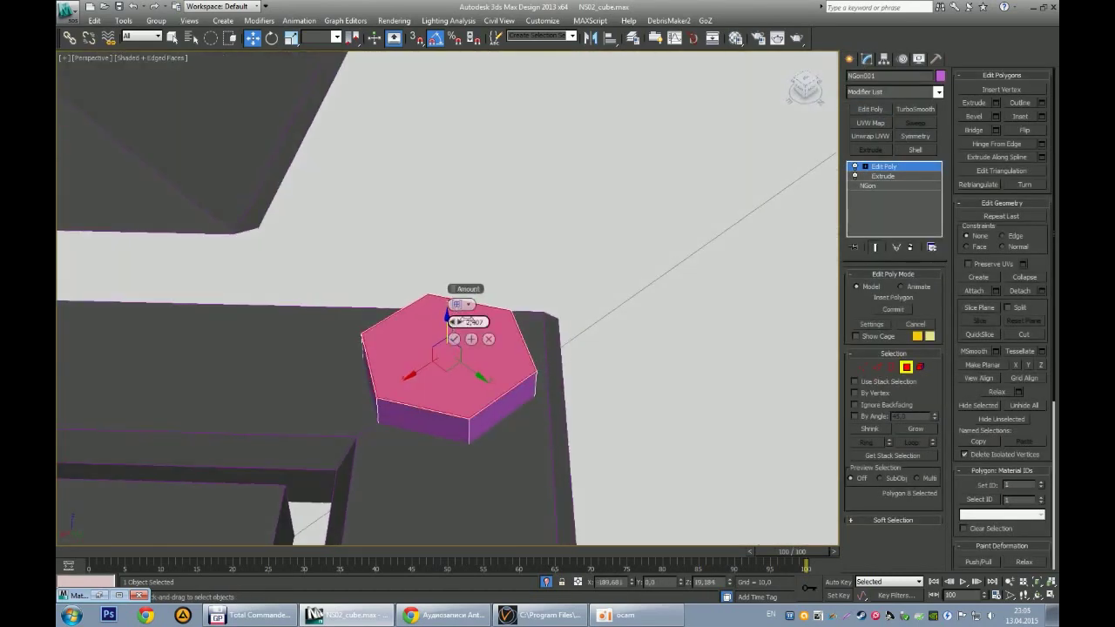
Step: Extrude the inset top about -2.094 to recess it inside a hexagonal lip
key(shift+e)
alt+middle_drag(553, 333, 476, 361)
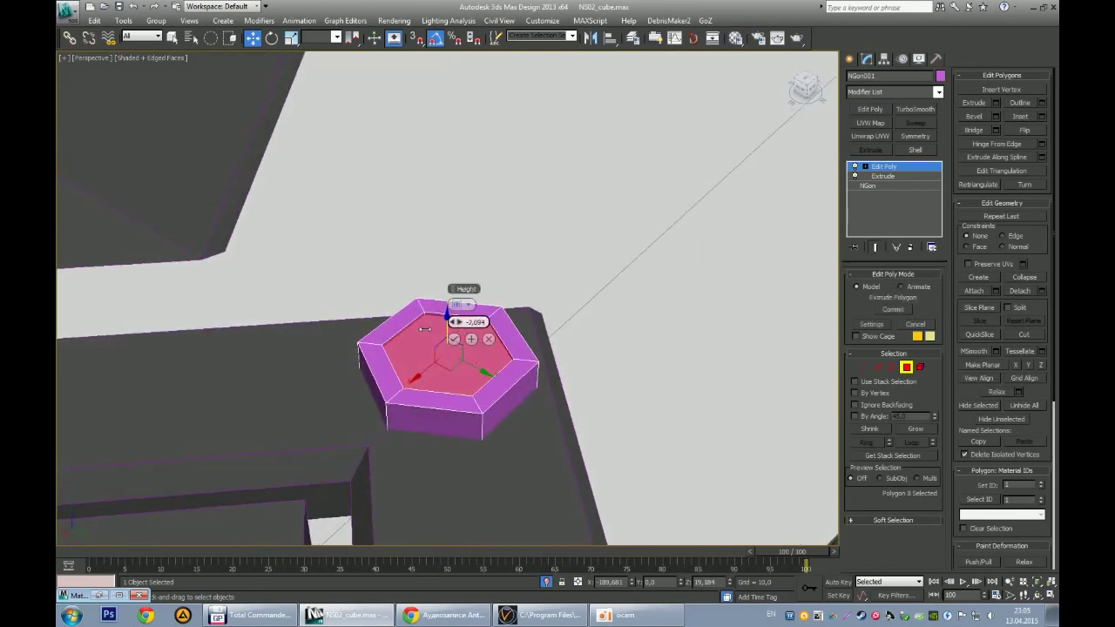
mouse_move(454, 360)
alt+middle_down()
mouse_move(449, 399)
mouse_move(381, 423)
alt+middle_up()
key(2)
key(w)
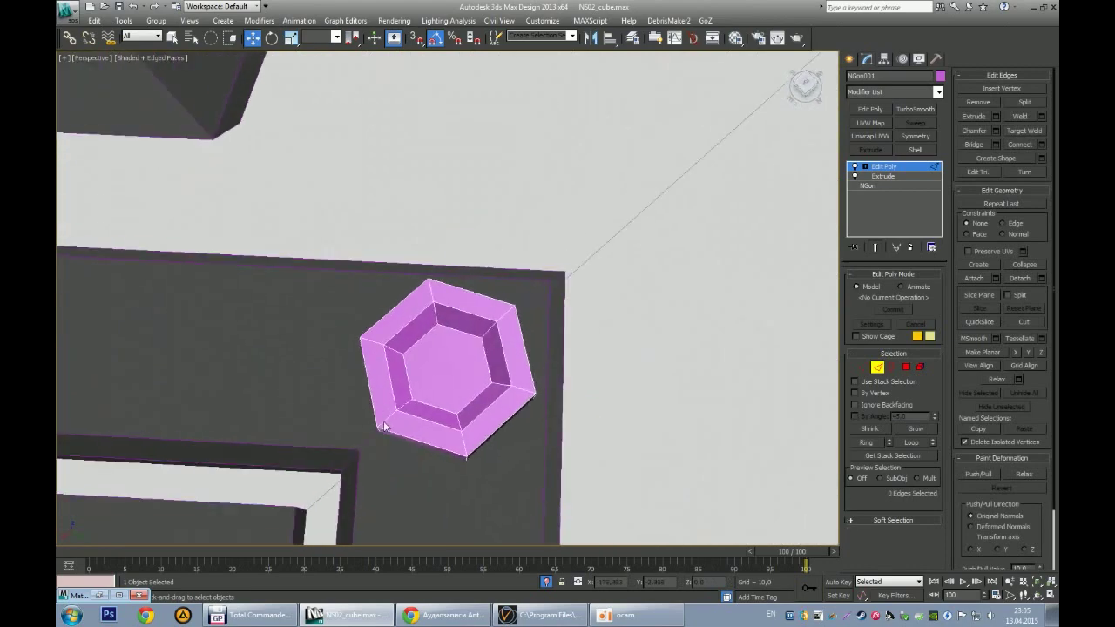
key(e)
mouse_move(471, 366)
alt+middle_down()
mouse_move(564, 445)
mouse_move(599, 386)
alt+middle_up()
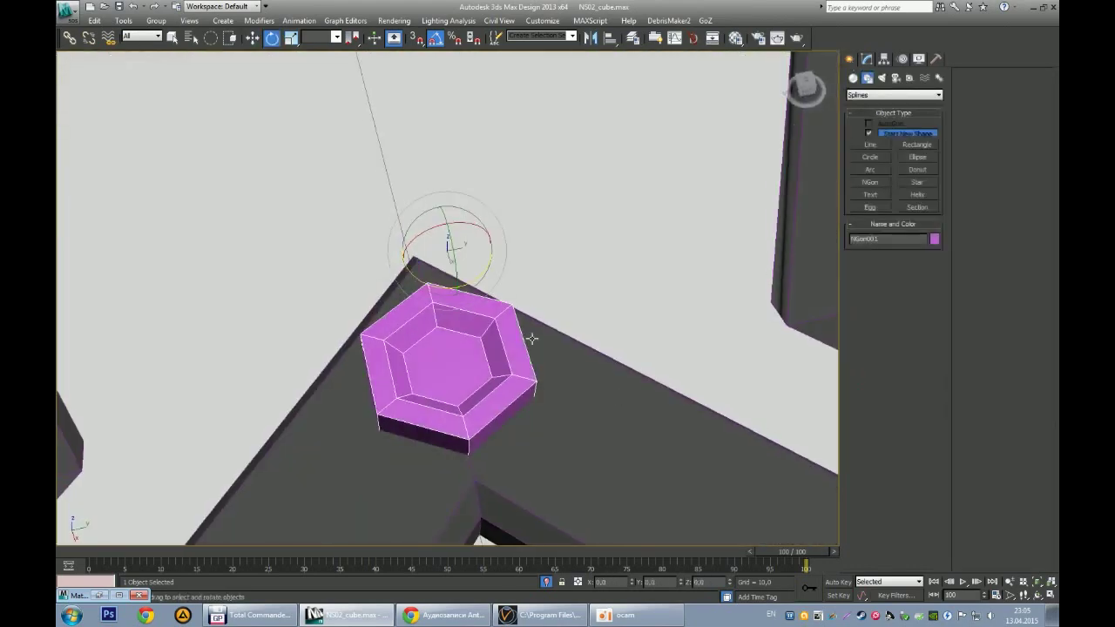
Step: Create a small Box primitive beside the hexagonal column
mouse_move(476, 279)
alt+middle_down()
mouse_move(484, 380)
mouse_move(488, 348)
mouse_move(514, 313)
alt+middle_up()
key(w)
click(853, 77)
click(869, 135)
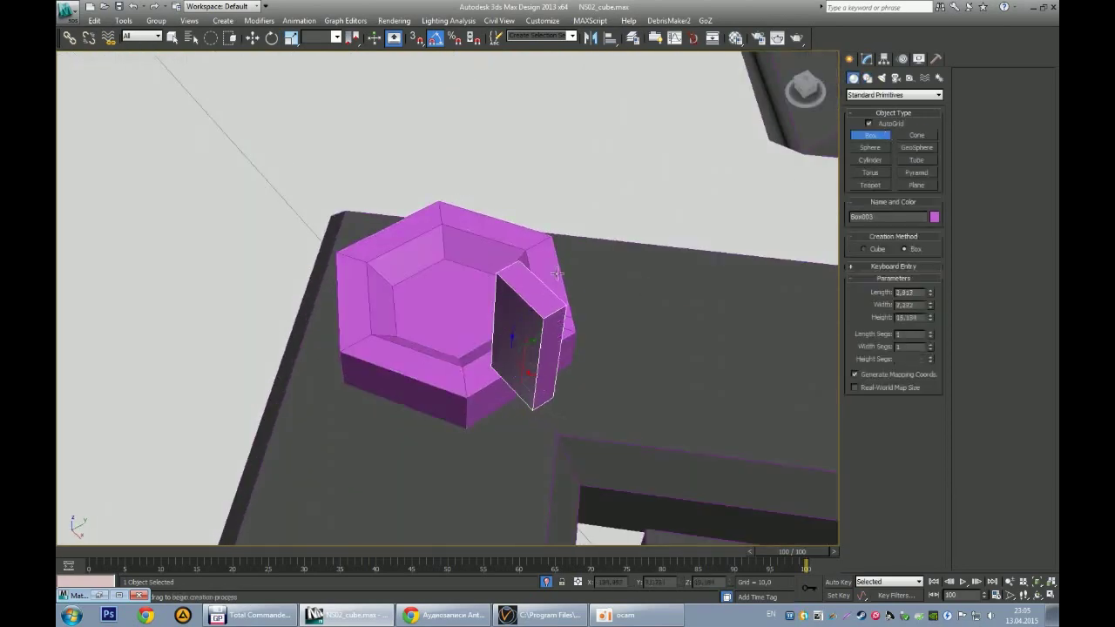
Step: Assign the blue light material to the new box
key(m)
key(m)
alt+middle_drag(700, 239, 732, 261)
key(m)
click(840, 106)
click(853, 179)
click(985, 10)
Step: Apply the grey_matte material to the hexagonal column NGon001
alt+middle_drag(558, 314, 566, 322)
click(557, 322)
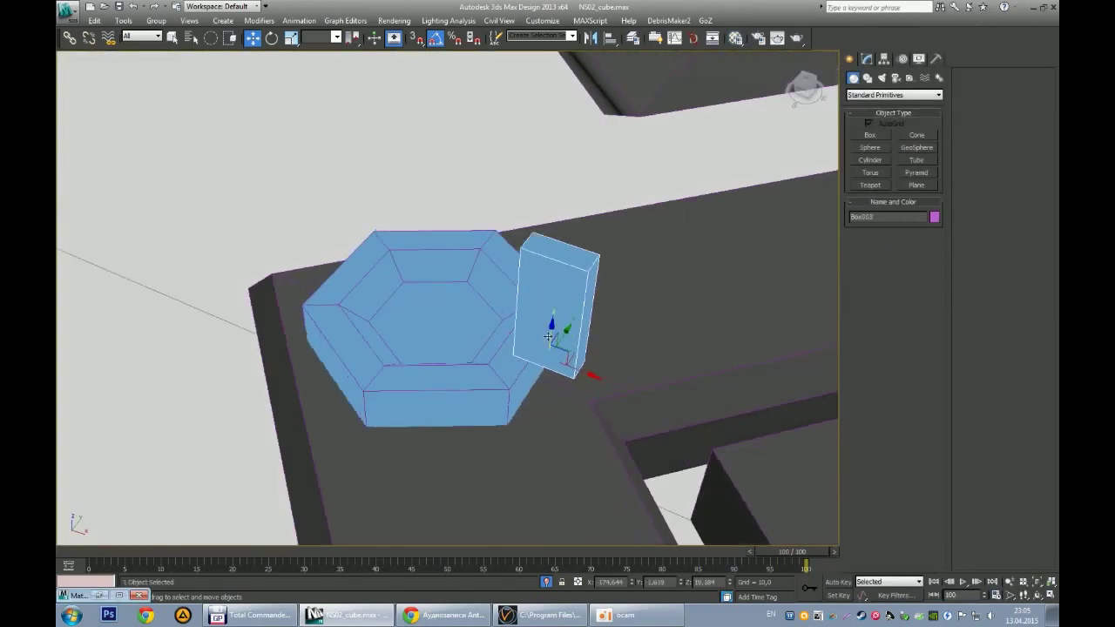
key(m)
click(871, 106)
drag(871, 106, 418, 330)
click(985, 10)
Step: Align the box to NGon001's pivot and switch to vertex editing on it
alt+middle_drag(548, 323, 558, 332)
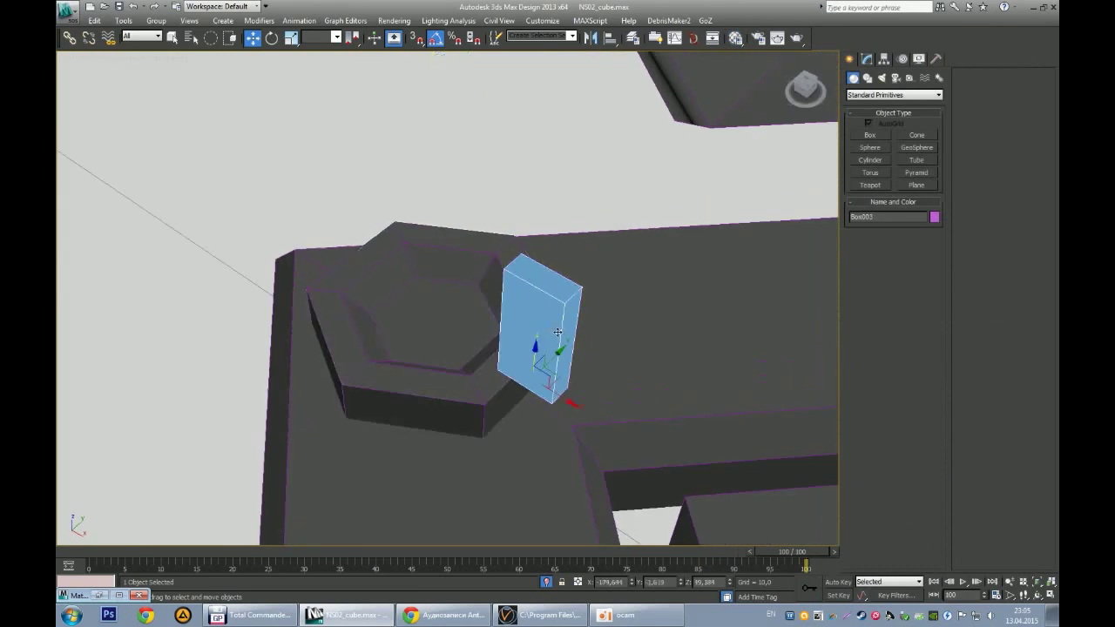
alt+middle_drag(531, 383, 448, 386)
key(alt+a)
click(448, 385)
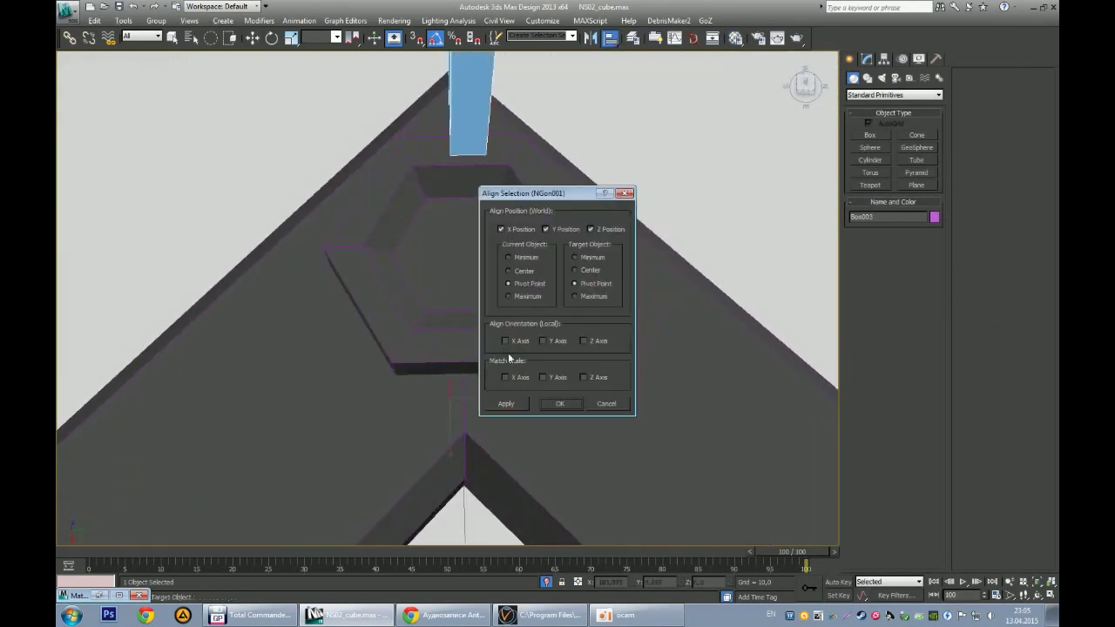
click(558, 403)
mouse_move(549, 395)
alt+middle_down()
mouse_move(649, 275)
mouse_move(429, 279)
alt+middle_up()
key(1)
scroll(540, 348, up, 3)
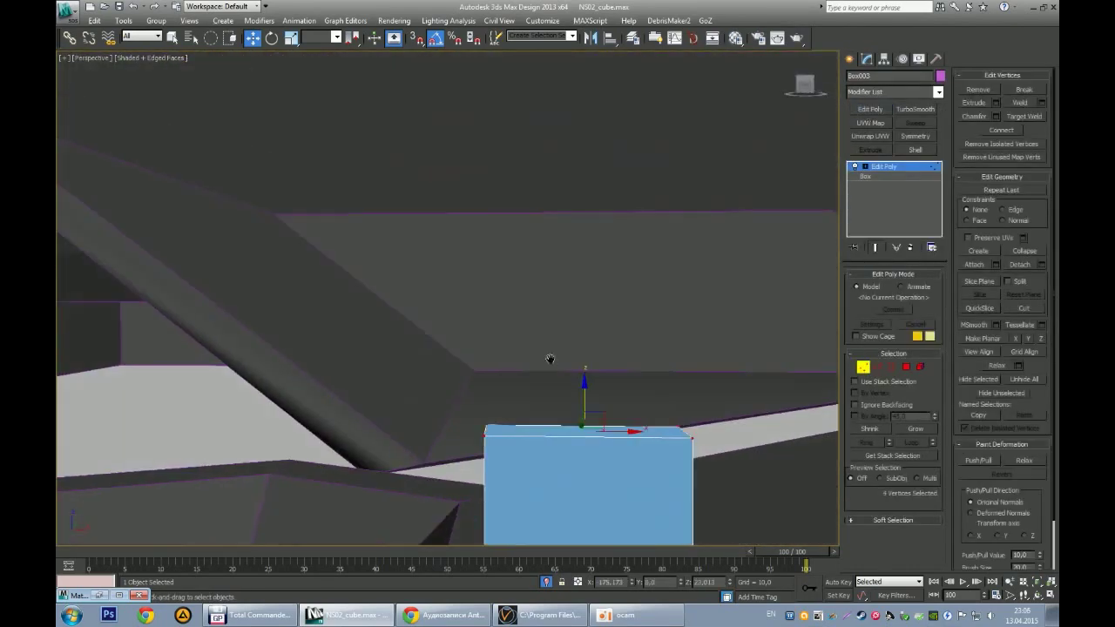
Step: Connect two new edge loops across the bracket box
drag(453, 331, 697, 418)
scroll(572, 393, down, 3)
key(2)
alt+middle_drag(572, 393, 610, 348)
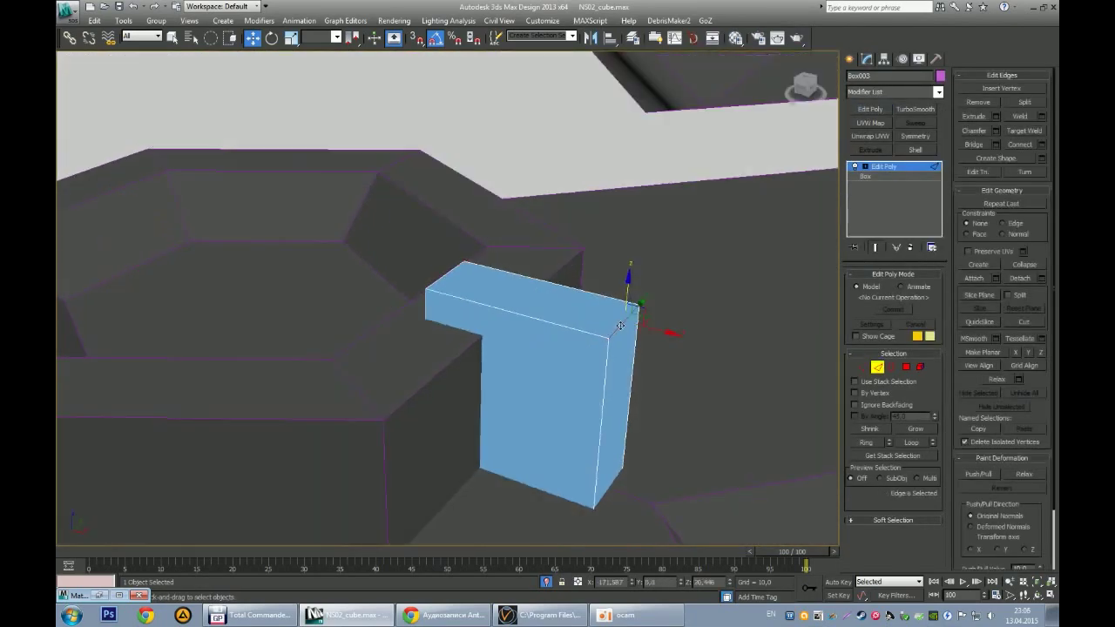
click(995, 130)
mouse_move(456, 305)
mouse_down()
mouse_move(502, 299)
mouse_move(459, 305)
mouse_up()
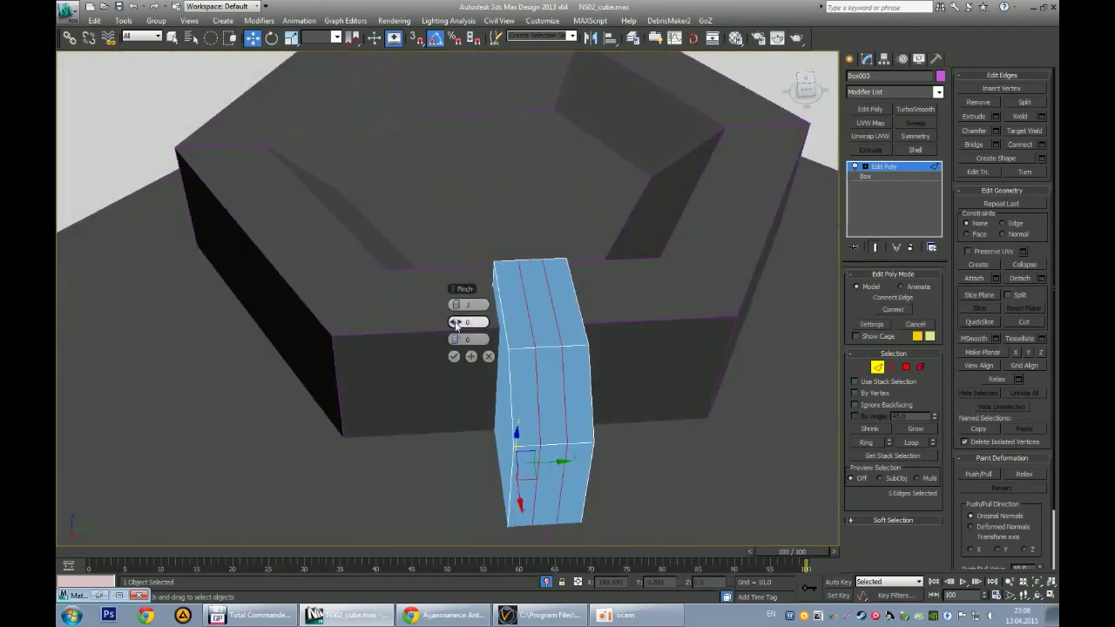
alt+middle_drag(462, 357, 473, 293)
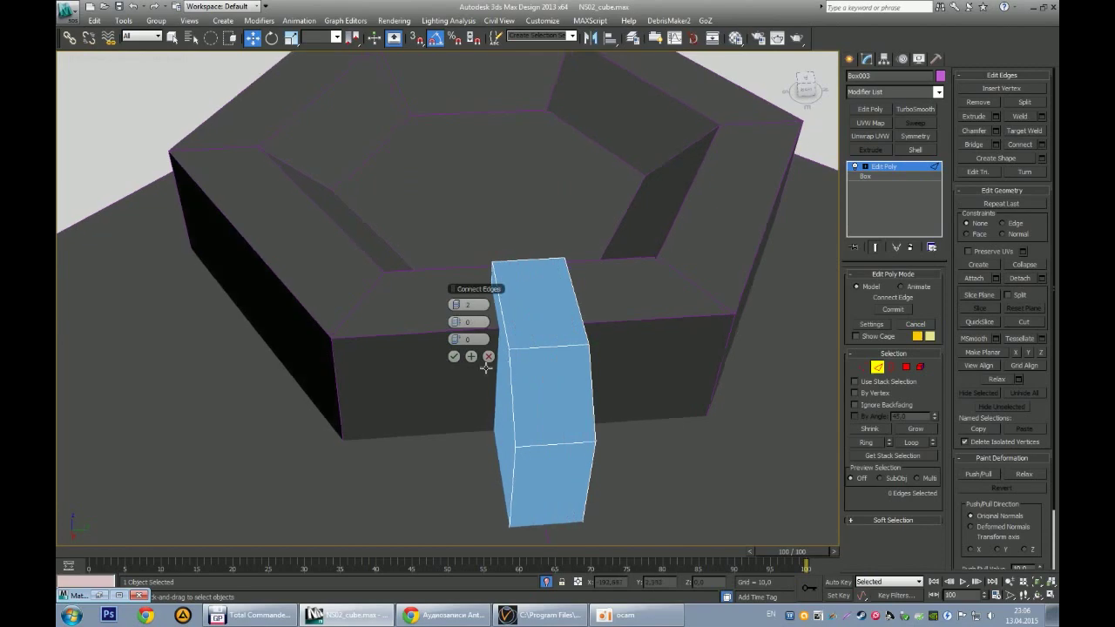
click(453, 357)
Step: Extrude the middle polygon strip outward by 0.507
key(4)
mouse_move(473, 368)
alt+middle_down()
mouse_move(535, 335)
mouse_move(464, 327)
alt+middle_up()
shift+click(535, 335)
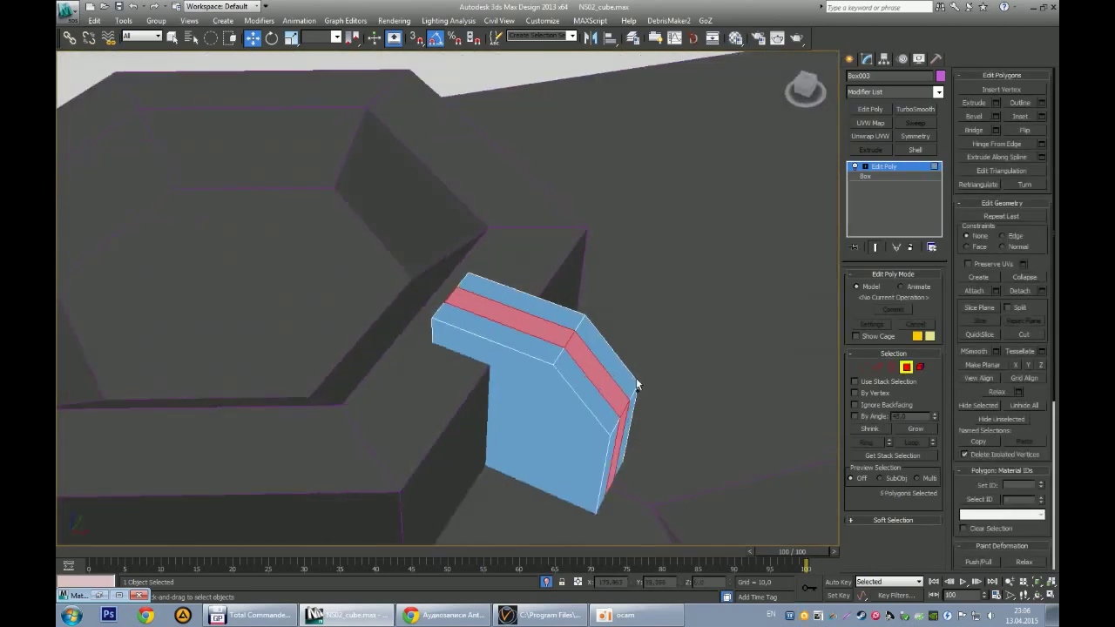
key(shift+e)
drag(452, 323, 454, 322)
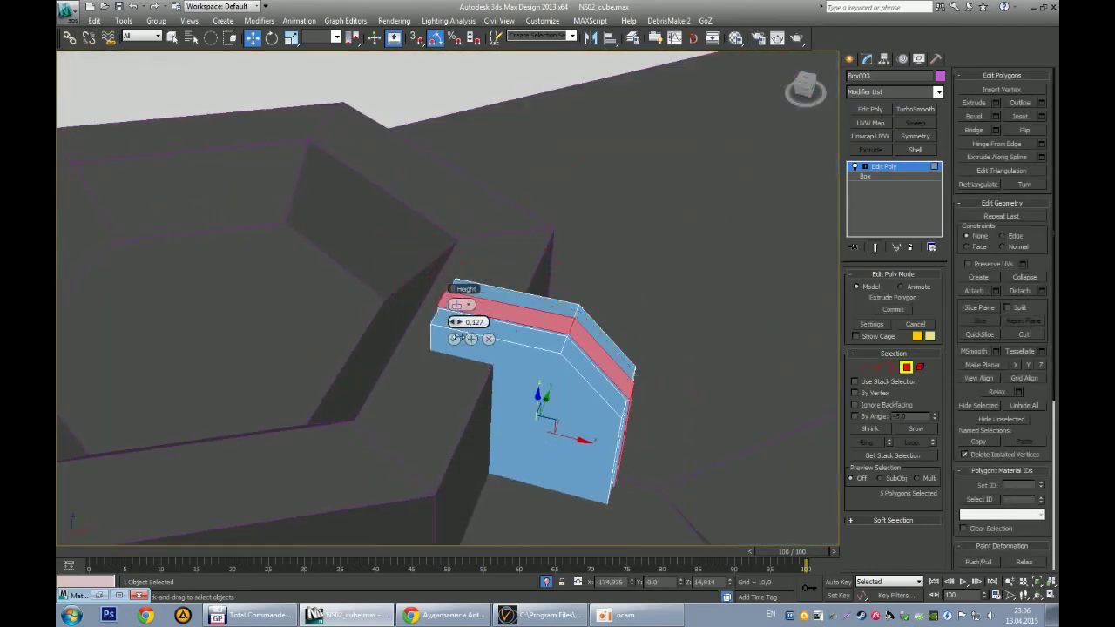
click(454, 339)
Step: Grow the strip selection to its sides and detach it as a separate piece
mouse_move(454, 342)
alt+middle_down()
mouse_move(535, 319)
mouse_move(557, 348)
mouse_move(935, 443)
alt+middle_up()
scroll(535, 319, up, 2)
scroll(577, 365, up, 2)
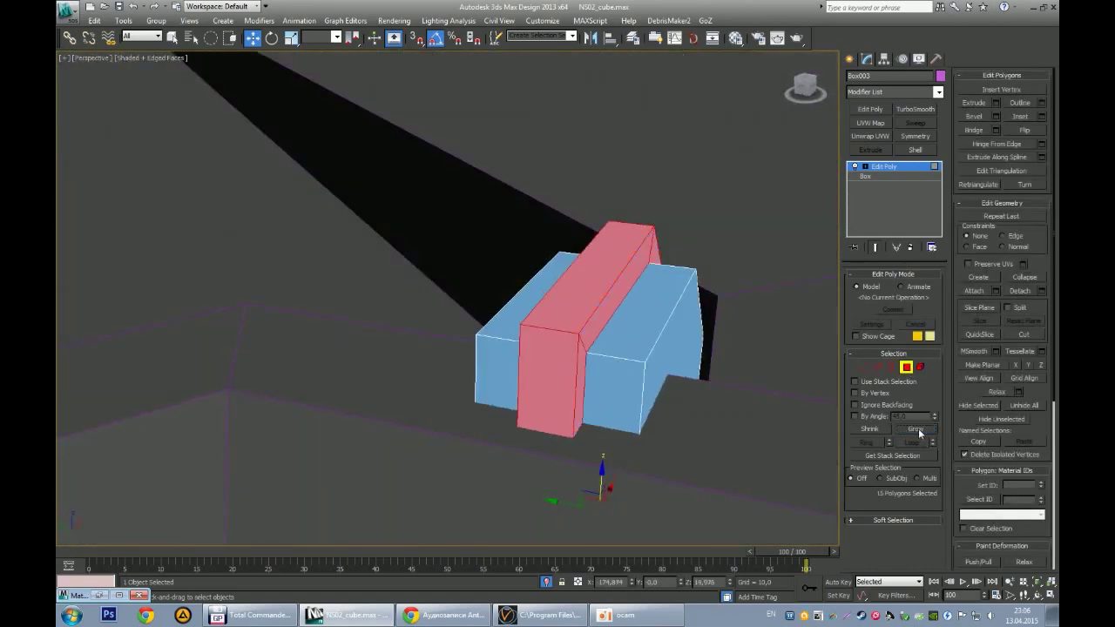
click(918, 431)
alt+middle_drag(818, 435, 838, 449)
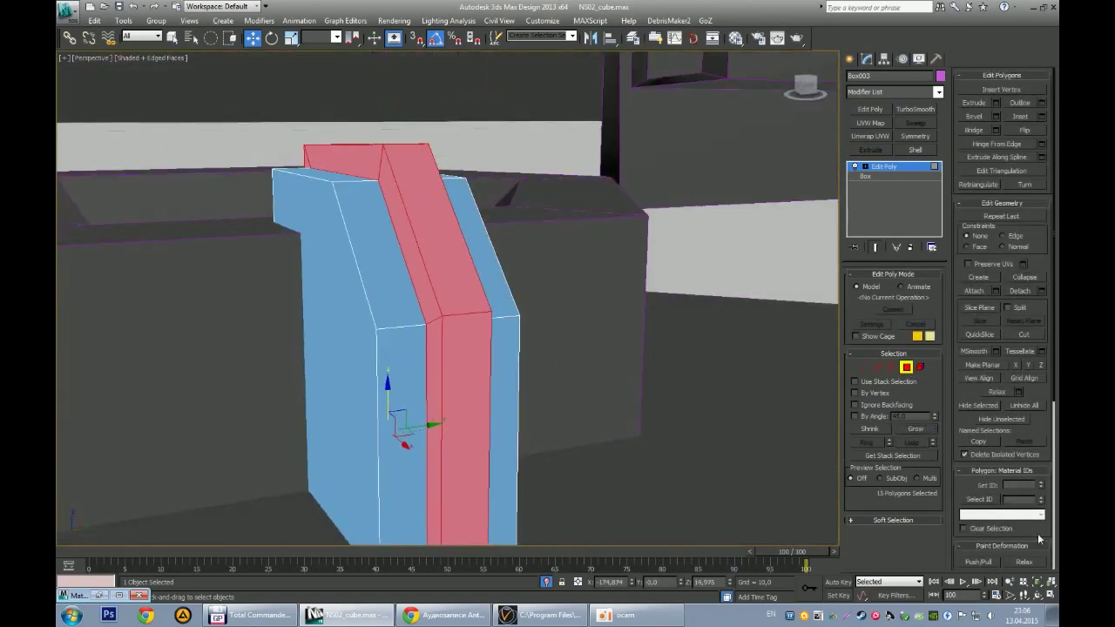
drag(1037, 533, 1037, 422)
scroll(1021, 229, up, 1)
click(1019, 215)
Step: Check the bracket's edges in wireframe, then return to shaded display
alt+middle_drag(522, 226, 460, 218)
key(F3)
key(2)
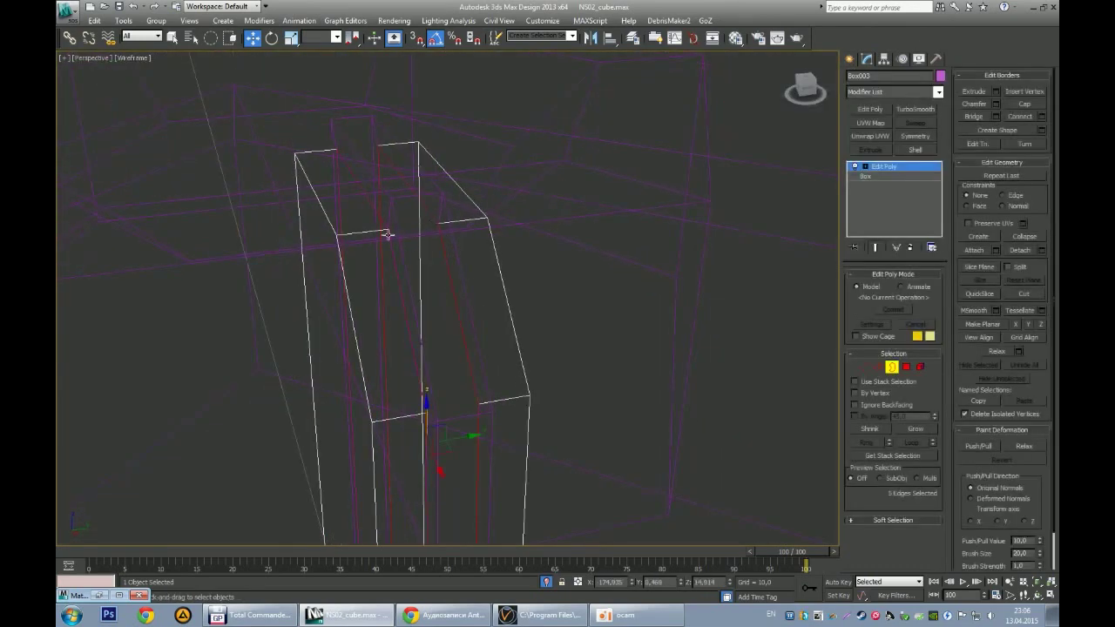
click(858, 275)
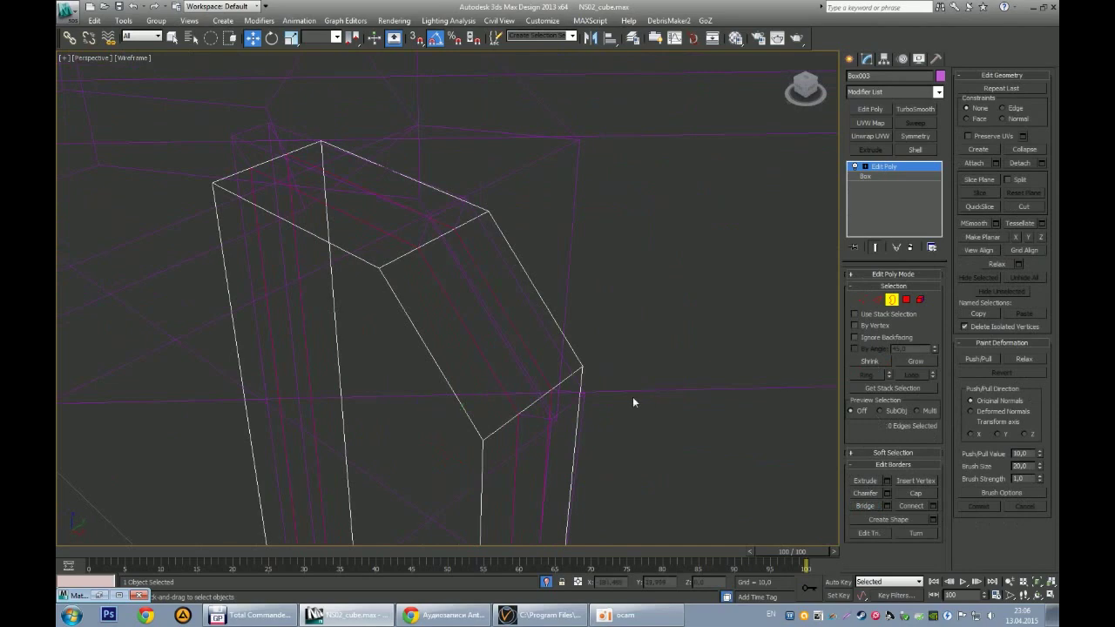
key(F3)
mouse_move(692, 399)
alt+middle_down()
mouse_move(619, 186)
mouse_move(511, 287)
mouse_move(495, 326)
mouse_move(577, 326)
mouse_move(747, 169)
alt+middle_up()
Step: Give the strip a dark material and select the grouped bracket for pivot editing
key(m)
key(m)
scroll(511, 287, down, 10)
key(q)
click(577, 326)
key(w)
click(884, 58)
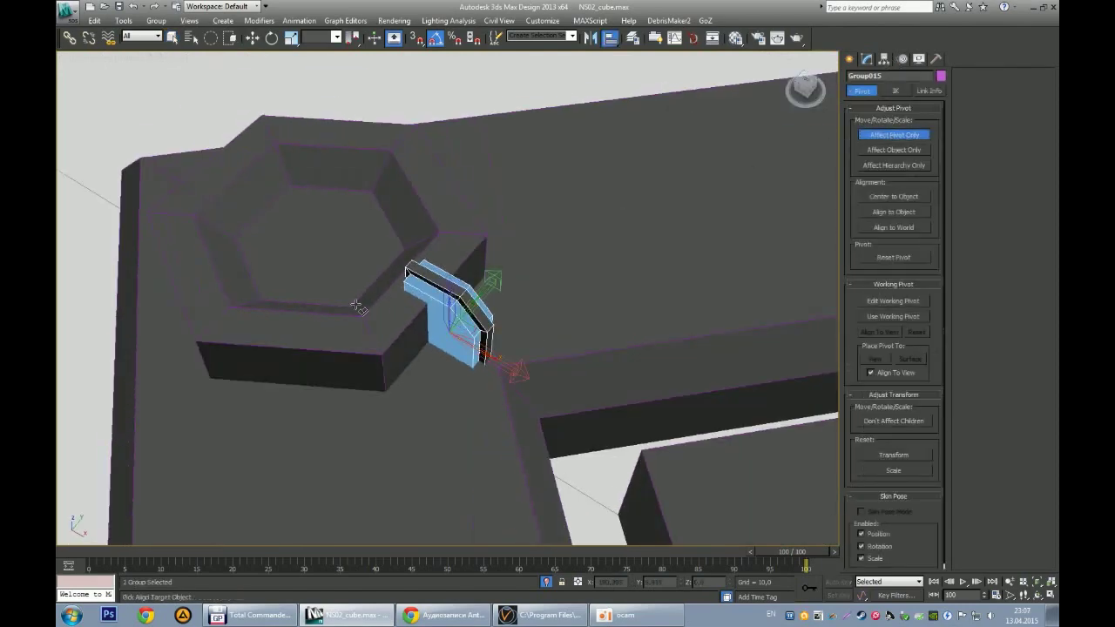
Step: Move the group's pivot to the hexagon's centre and array 6 copies through 360°
click(849, 58)
alt+middle_drag(609, 262, 557, 288)
click(122, 20)
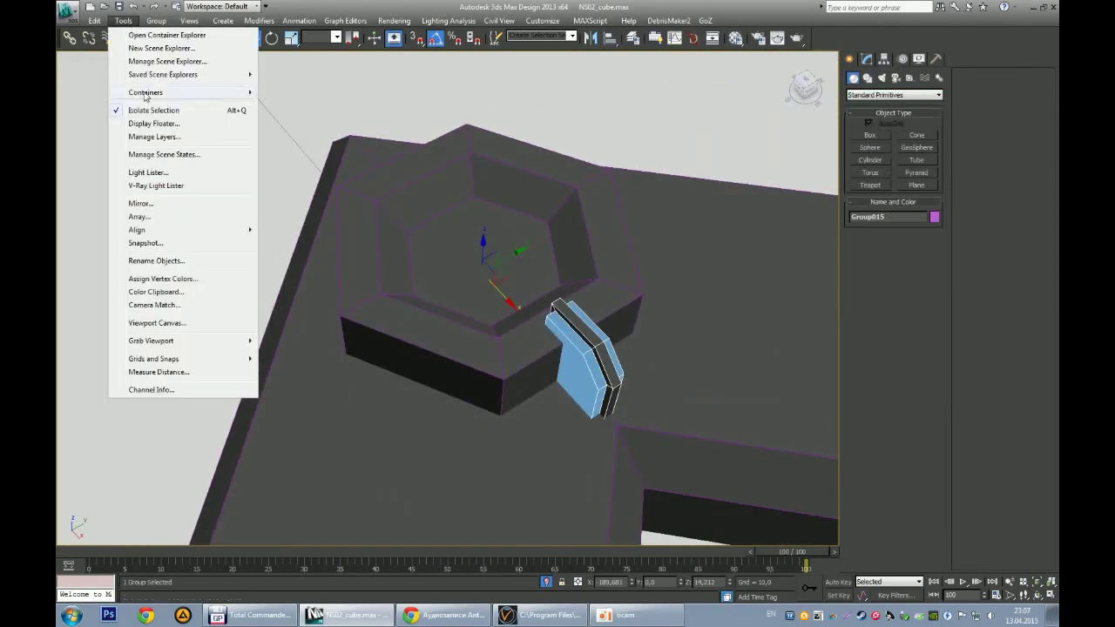
click(139, 216)
drag(435, 197, 670, 54)
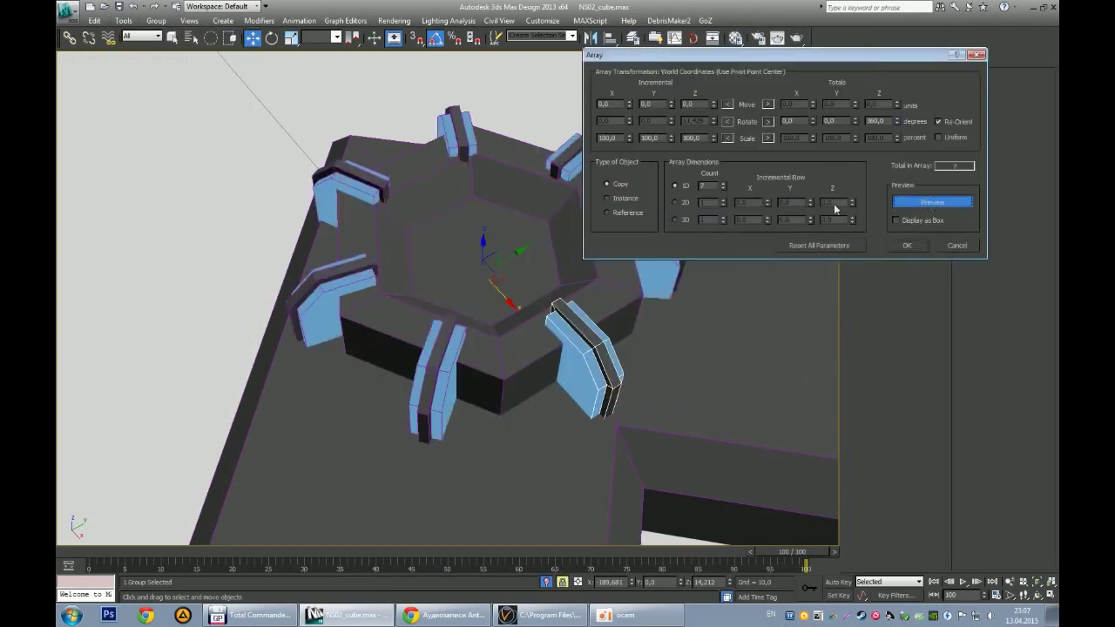
click(723, 189)
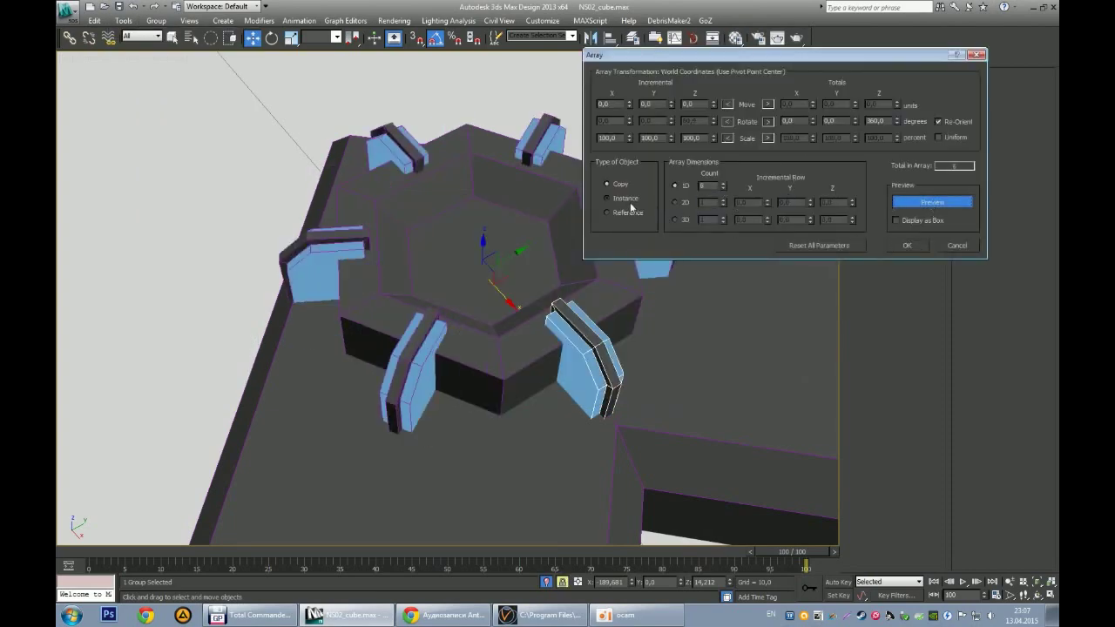
click(907, 246)
Step: Inspect the ring of brackets and select one bracket strip
alt+middle_drag(717, 293, 610, 287)
scroll(522, 261, up, 5)
scroll(517, 273, down, 3)
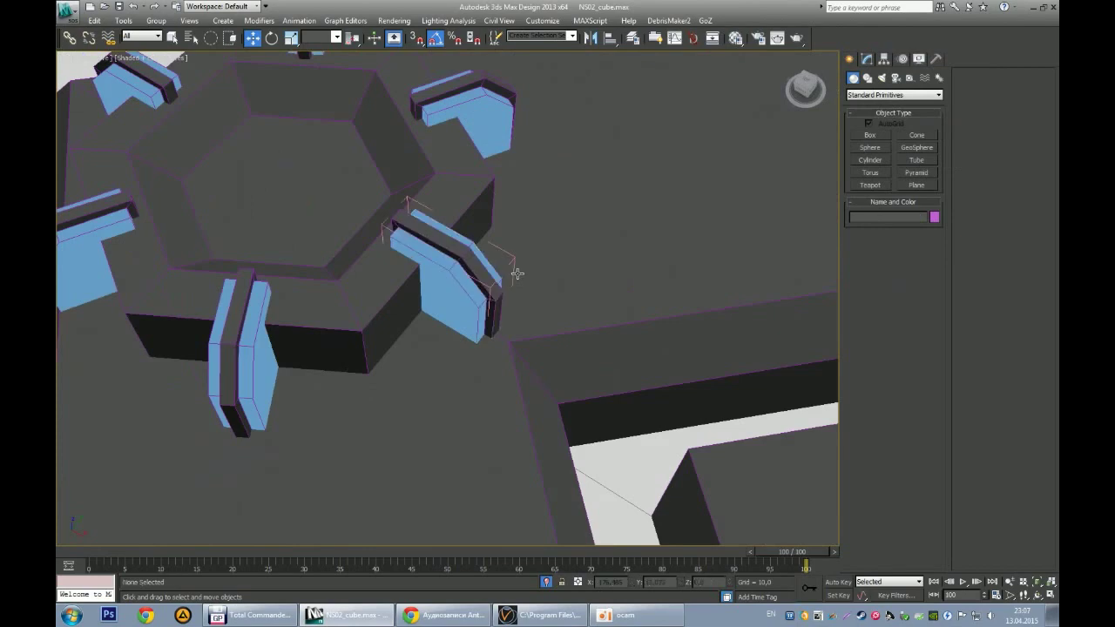
scroll(517, 274, up, 3)
click(453, 288)
mouse_move(452, 287)
alt+middle_down()
mouse_move(435, 262)
mouse_move(426, 287)
mouse_move(407, 293)
mouse_move(641, 360)
mouse_move(427, 366)
mouse_move(444, 361)
alt+middle_up()
Step: Select an edge on the strip, try deleting it, then undo the removal
key(2)
click(426, 287)
scroll(378, 289, up, 5)
scroll(431, 287, down, 5)
scroll(611, 377, down, 4)
scroll(427, 366, up, 3)
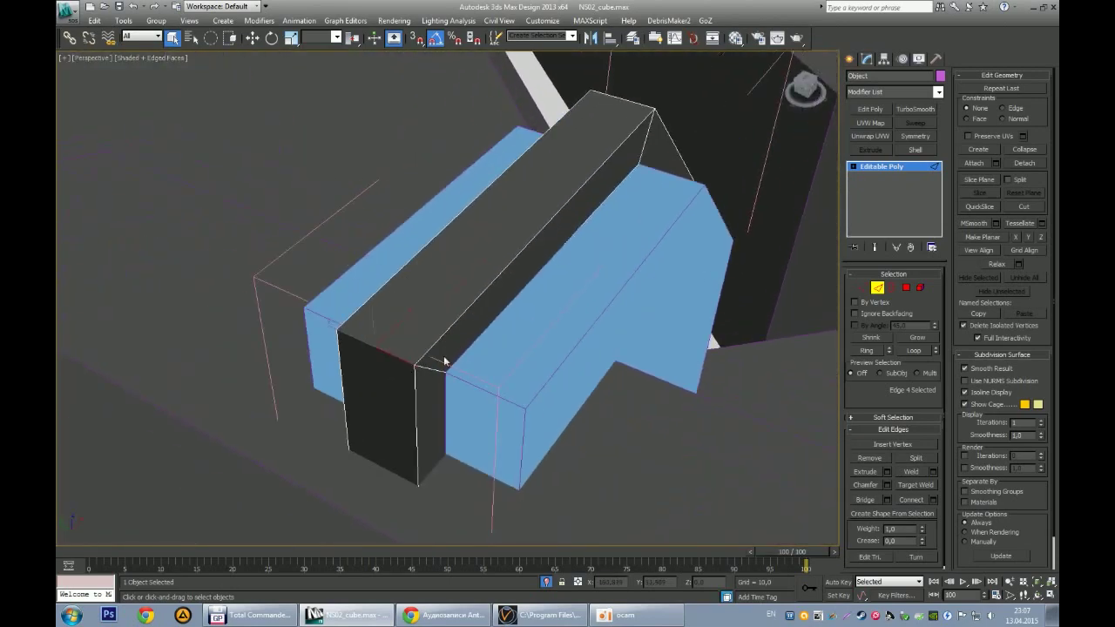
key(Delete)
key(Return)
key(ctrl+z)
key(ctrl+n)
click(595, 341)
Step: Add an Edit Poly modifier to the strip and select a ring of edges
alt+middle_drag(595, 346, 492, 326)
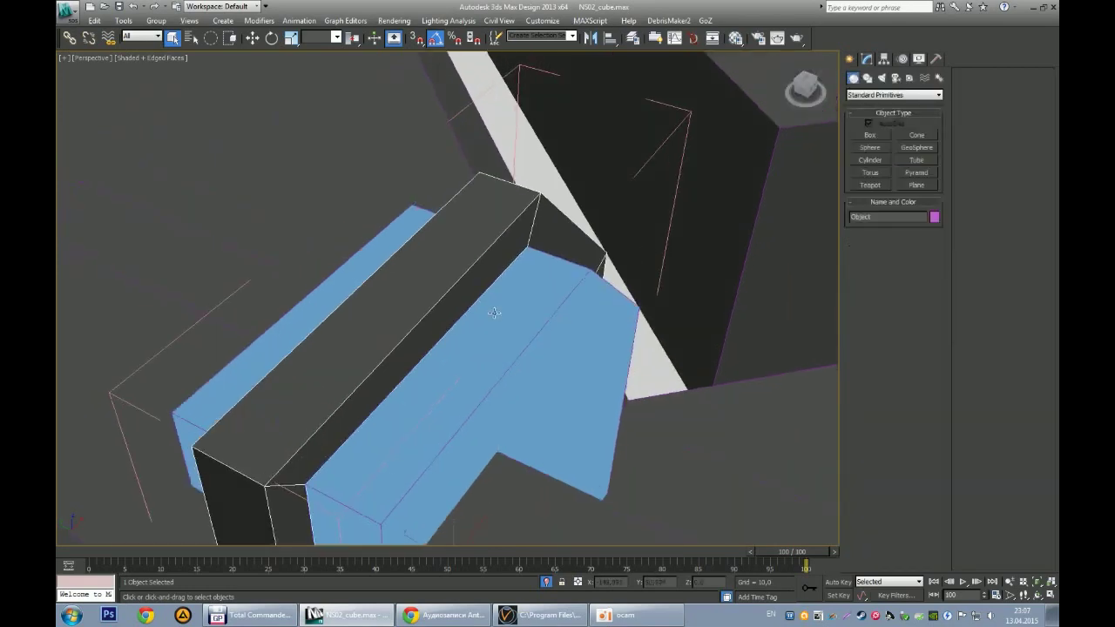
click(870, 111)
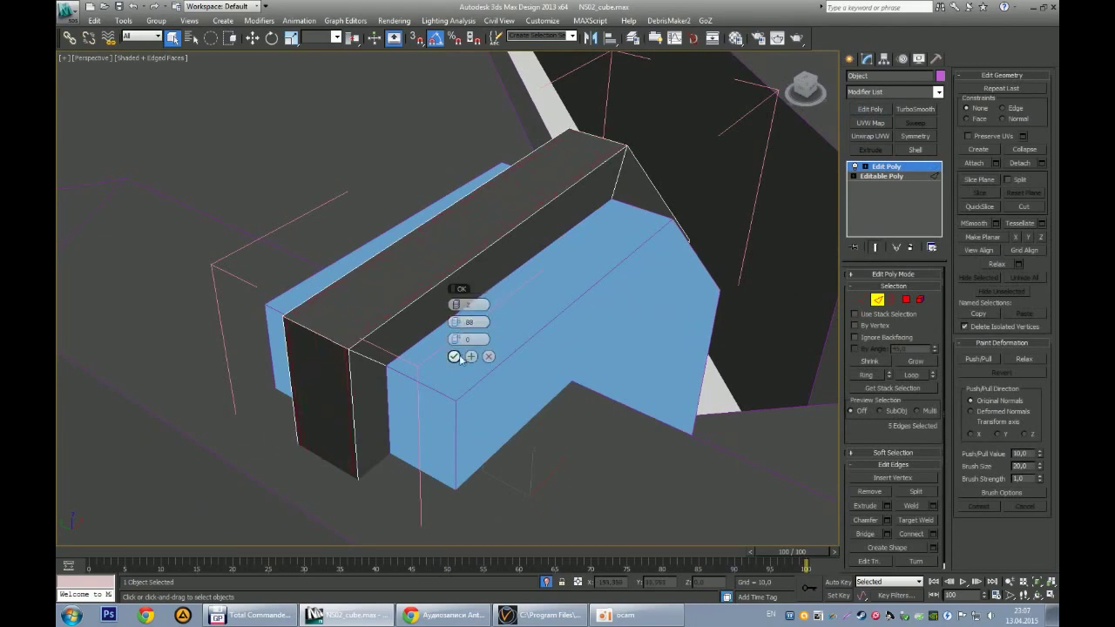
alt+middle_drag(408, 373, 696, 348)
click(697, 348)
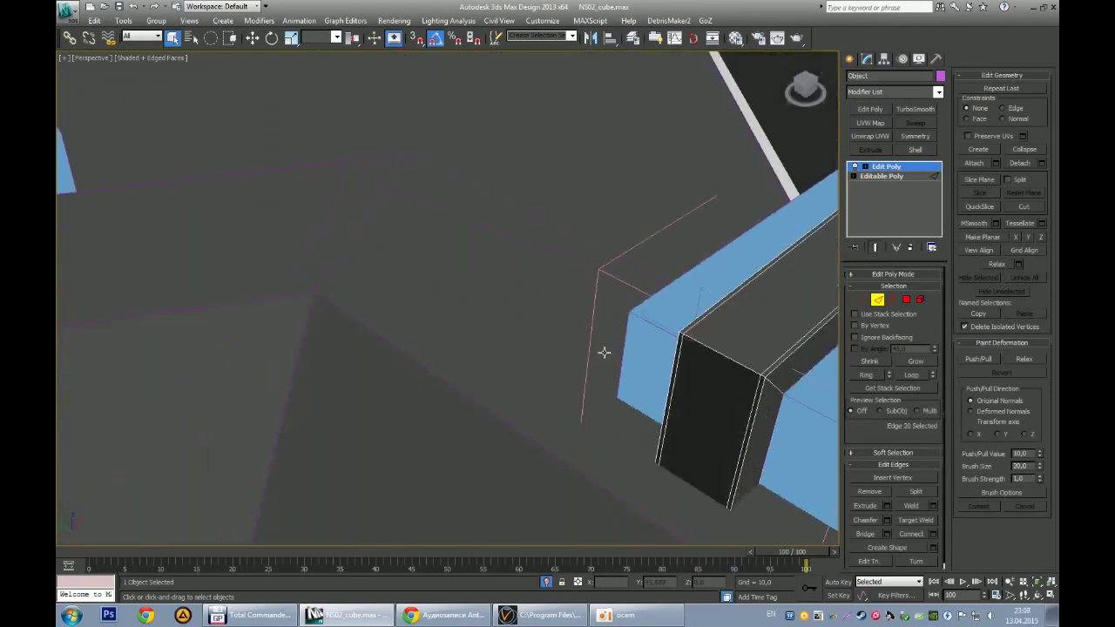
scroll(602, 351, up, 3)
scroll(682, 407, up, 2)
mouse_move(683, 406)
alt+middle_down()
mouse_move(563, 366)
mouse_move(533, 382)
alt+middle_up()
scroll(537, 372, down, 5)
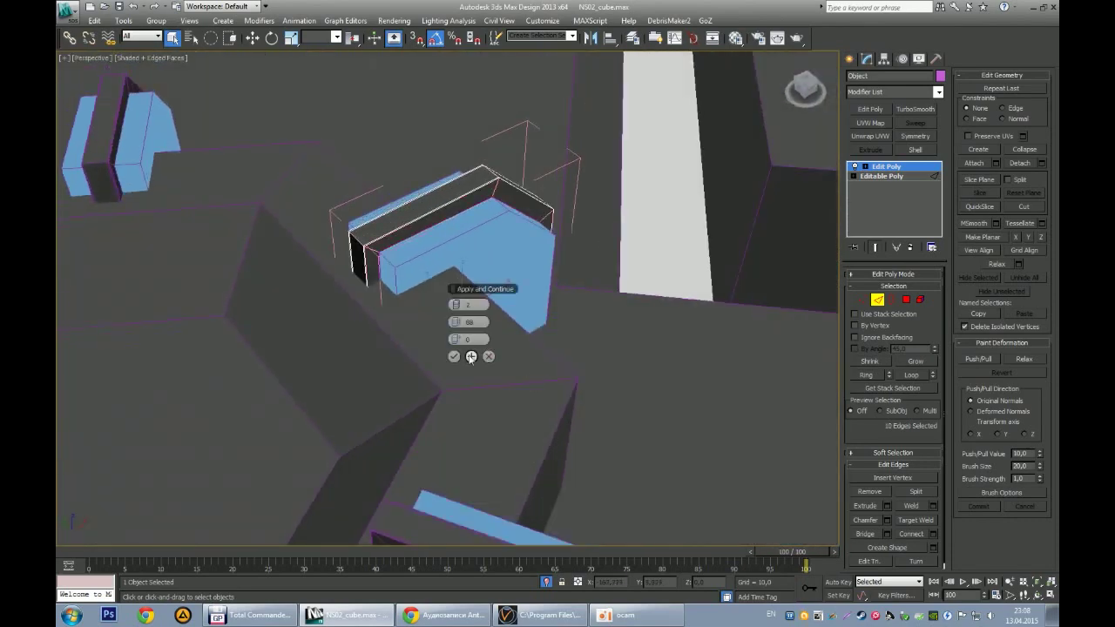
Step: Add TurboSmooth on top, then return to the strip's selected edges in Edit Poly
click(906, 110)
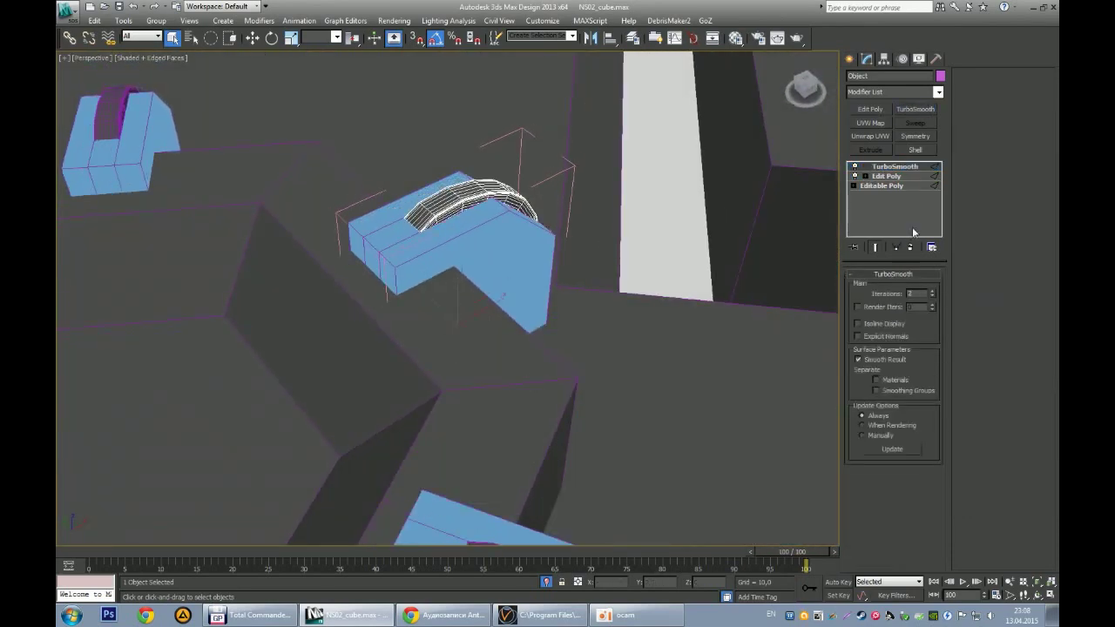
click(887, 176)
alt+middle_drag(642, 258, 404, 289)
key(z)
Step: Chamfer the selected strip edges and commit the chamfer
key(ctrl+shift+c)
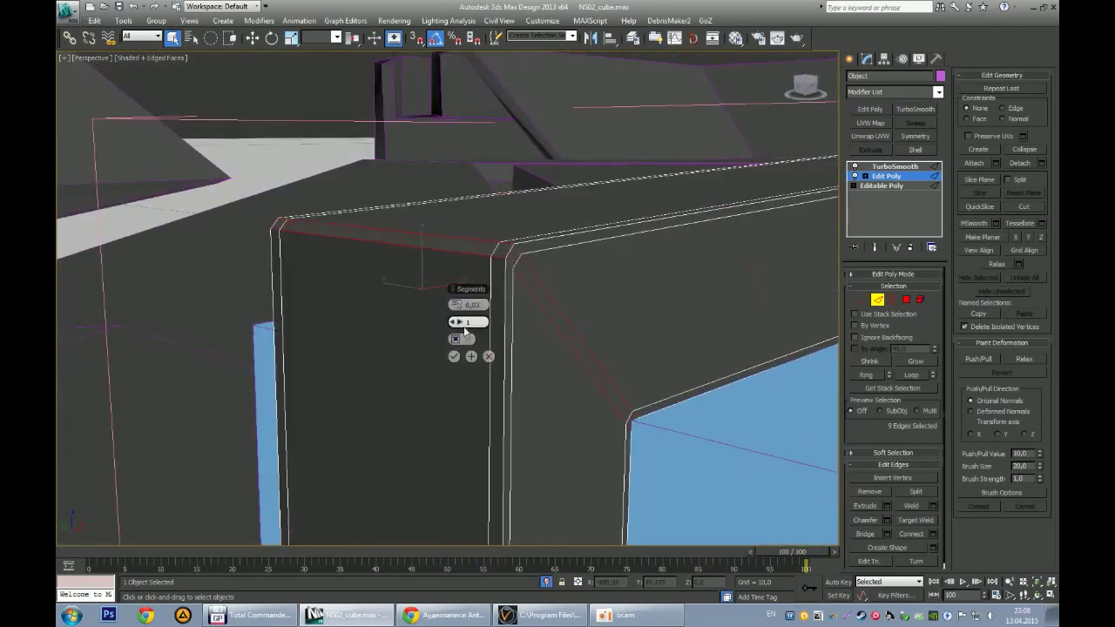
click(454, 355)
scroll(567, 370, down, 5)
alt+middle_drag(567, 369, 465, 390)
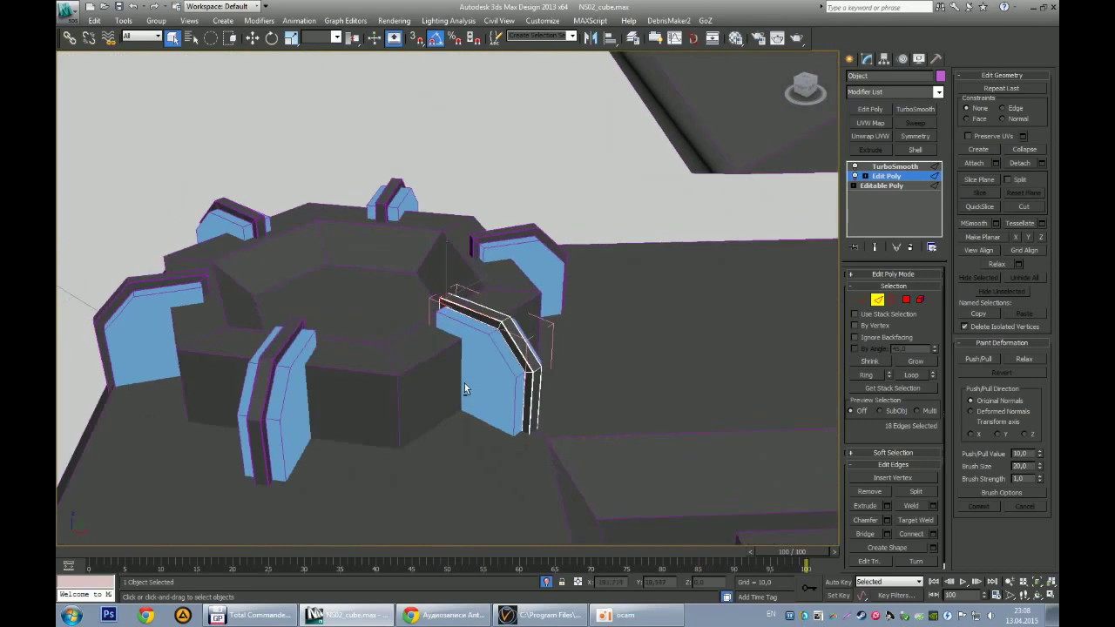
key(ctrl+z)
key(shift+z)
key(shift+z)
key(shift+z)
key(ctrl+shift+c)
key(Return)
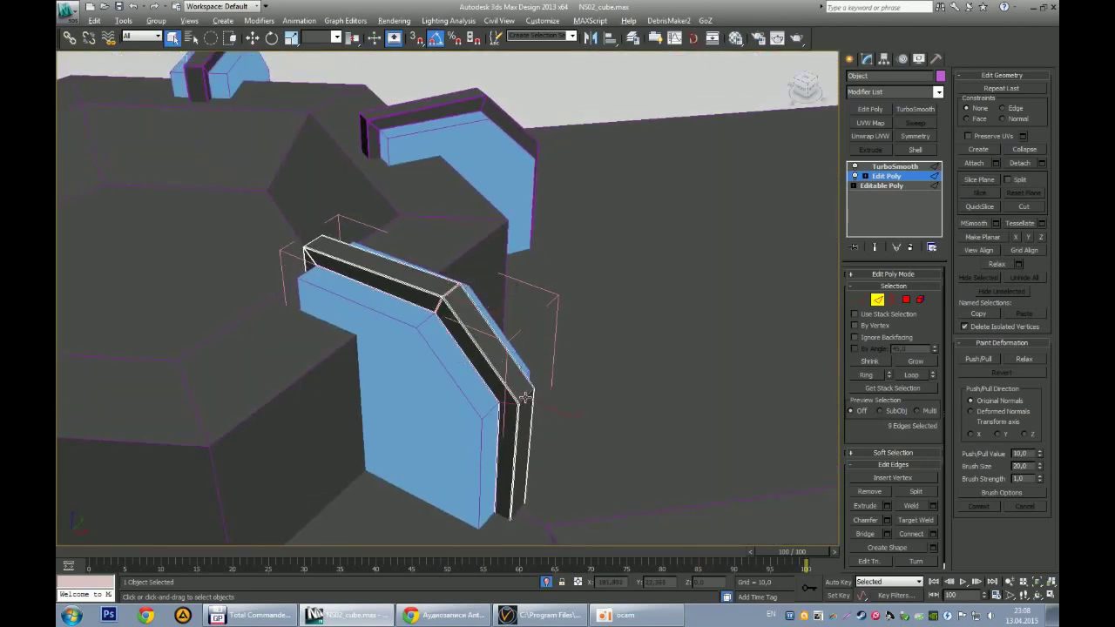
click(849, 59)
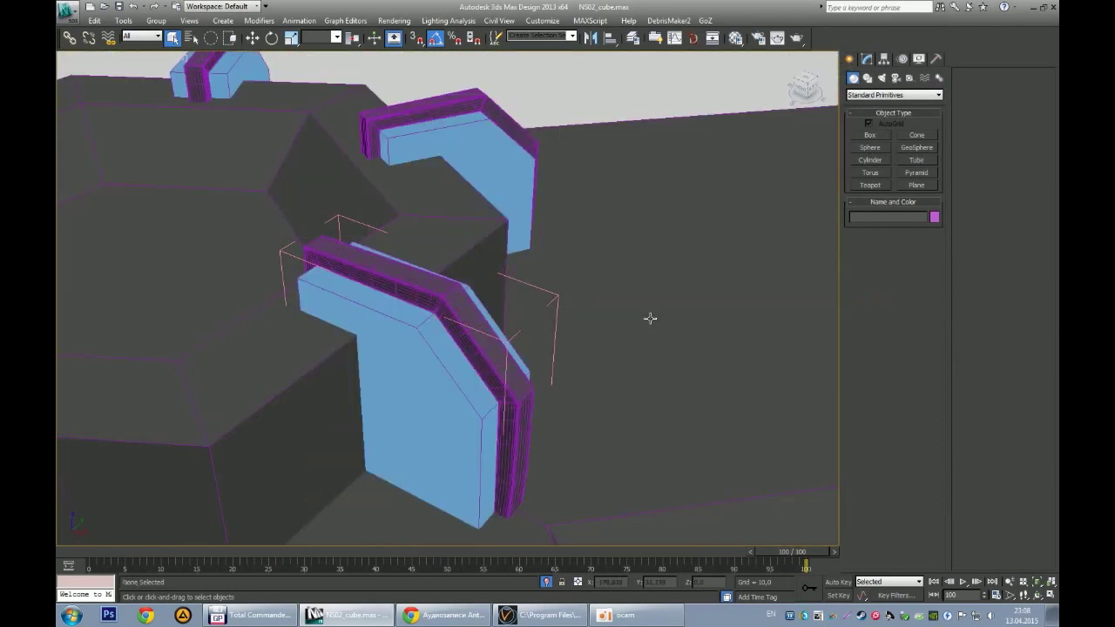
key(shift+z)
key(shift+z)
Step: Inset NGon001's top face, extrude it and move it up into a small central column
key(shift+z)
key(shift+z)
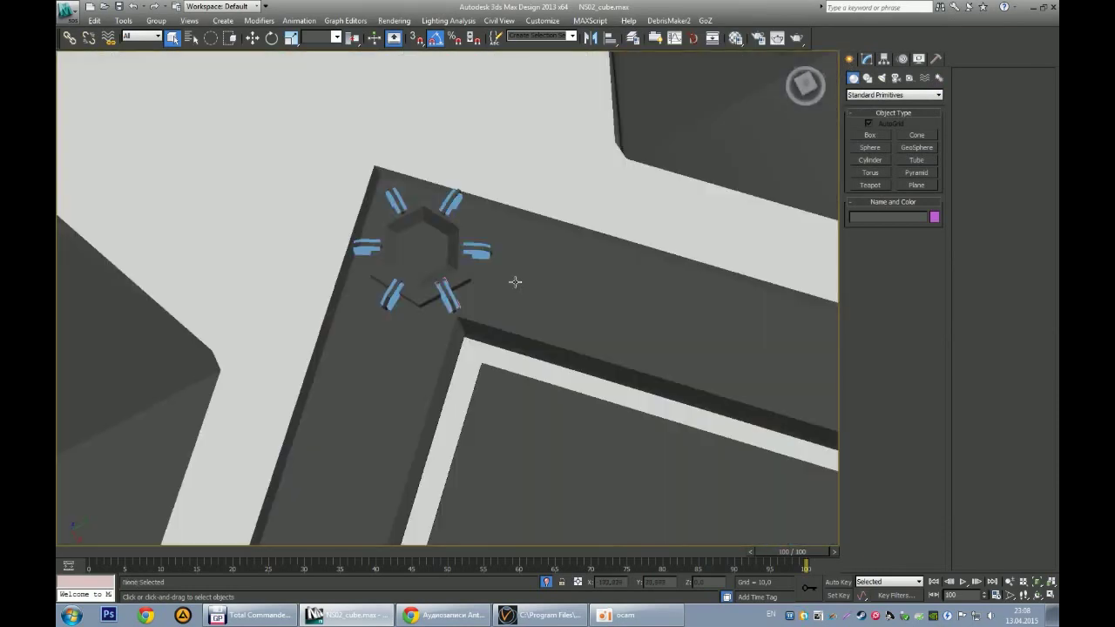
key(shift+z)
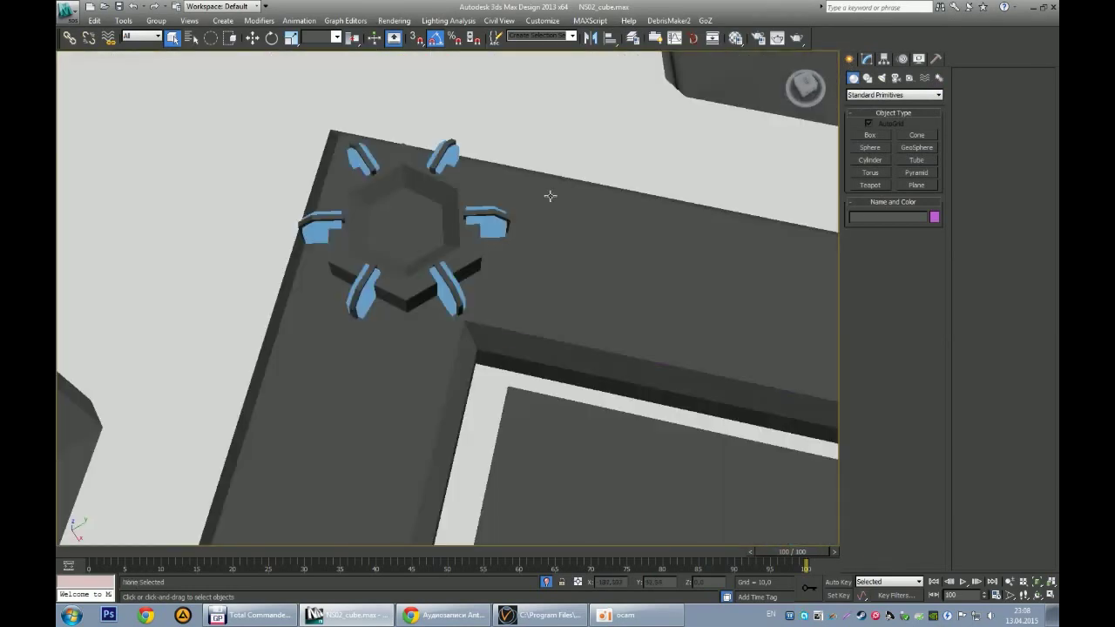
key(shift+z)
key(shift+z)
key(shift+z)
key(shift+z)
key(shift+z)
key(shift+z)
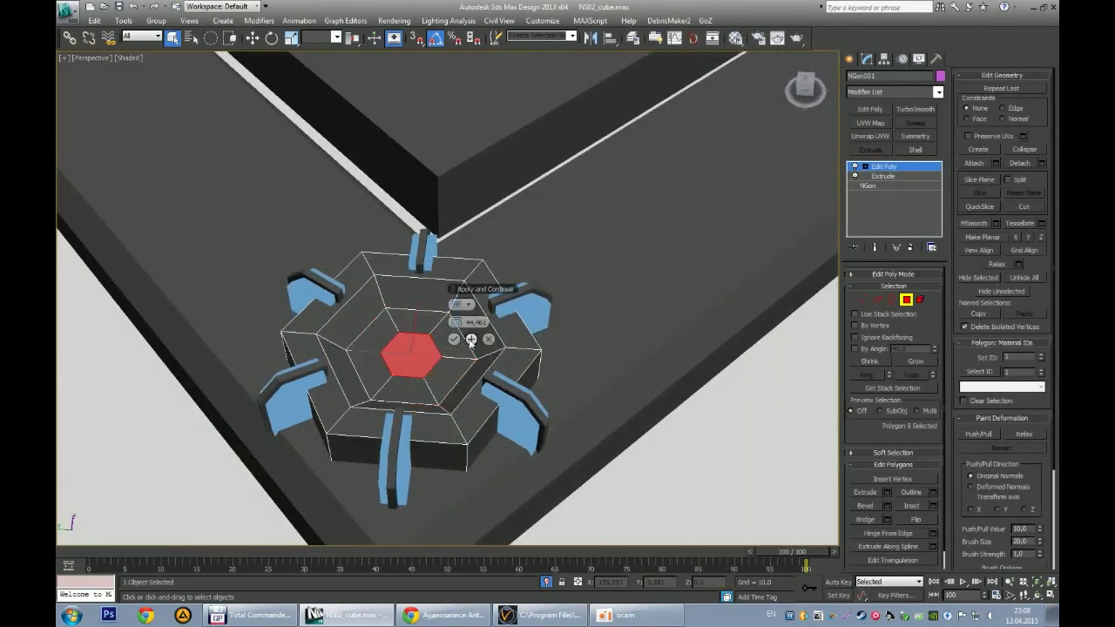
click(455, 338)
key(shift+z)
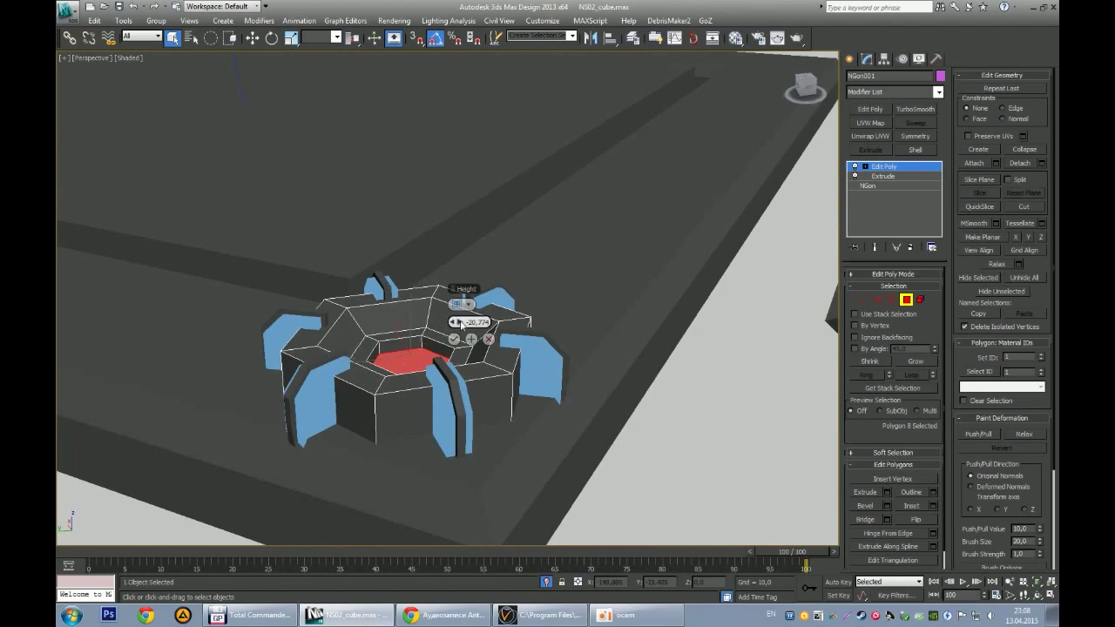
click(454, 338)
key(shift+z)
key(shift+z)
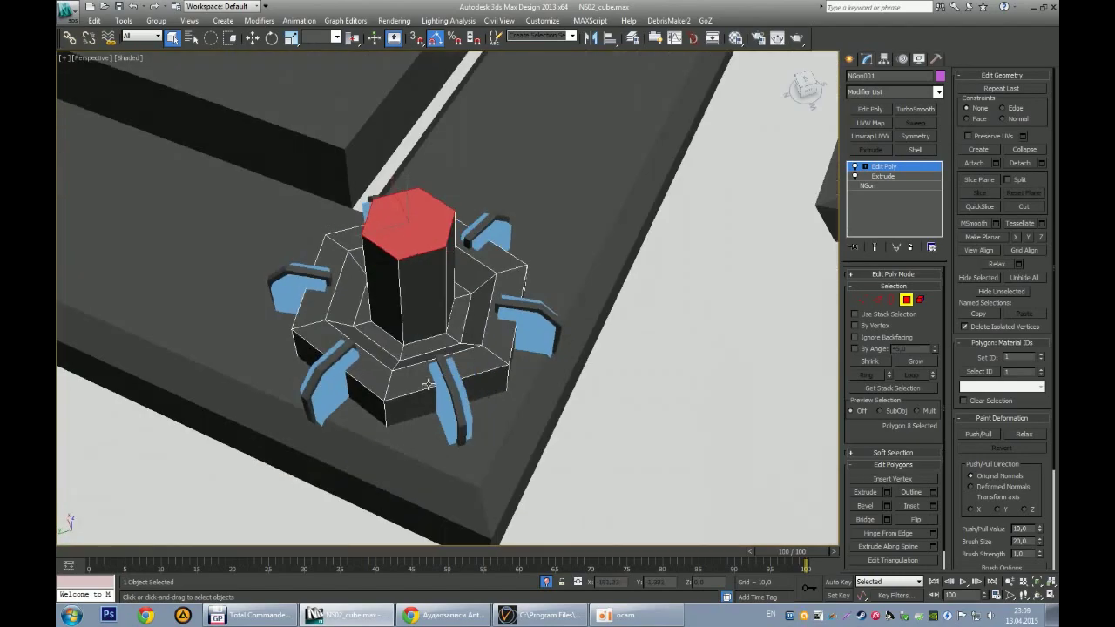
key(shift+z)
key(w)
key(shift+z)
key(shift+z)
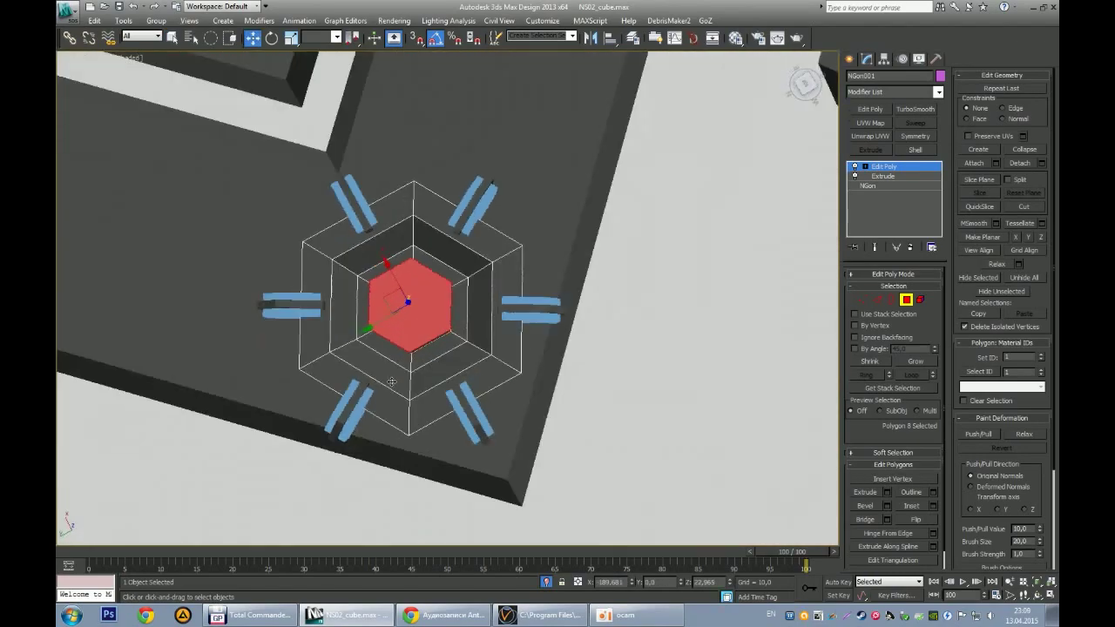
key(shift+z)
key(shift+z)
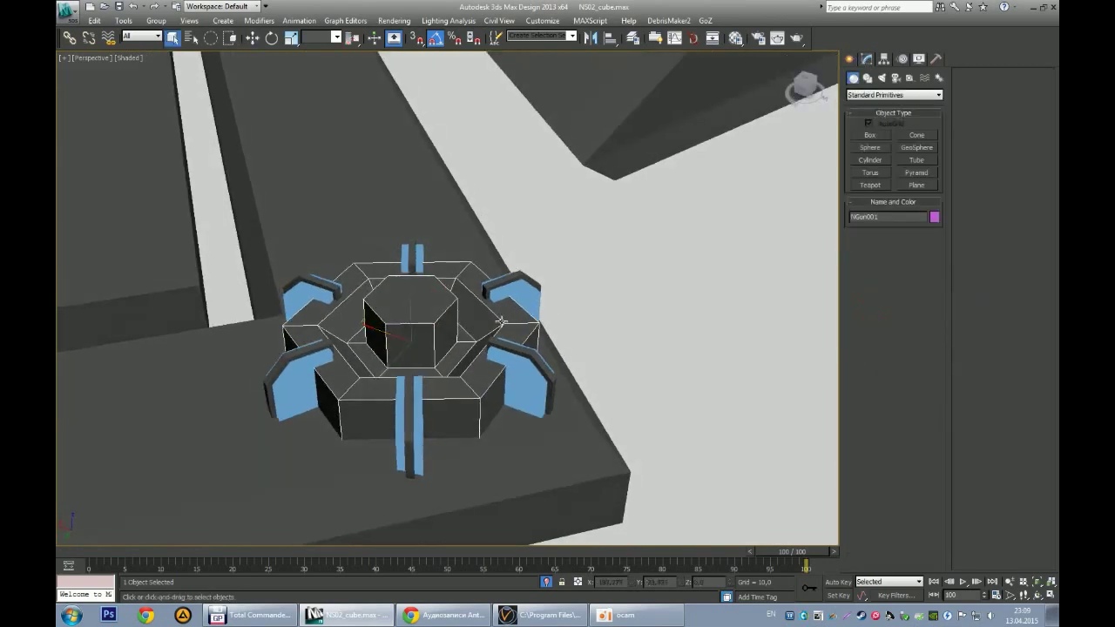
key(F3)
key(shift+z)
key(shift+z)
key(shift+z)
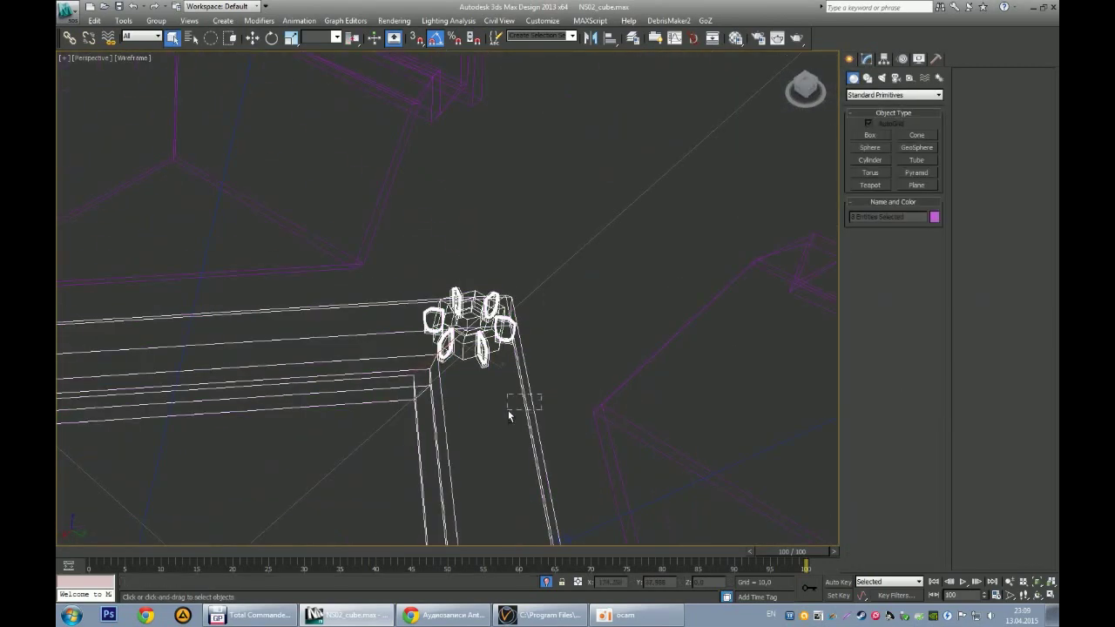
Step: Isolate the column and brackets so they appear alone in the viewport
scroll(496, 361, up, 5)
right_click(488, 331)
click(517, 305)
alt+middle_drag(517, 305, 523, 284)
key(F3)
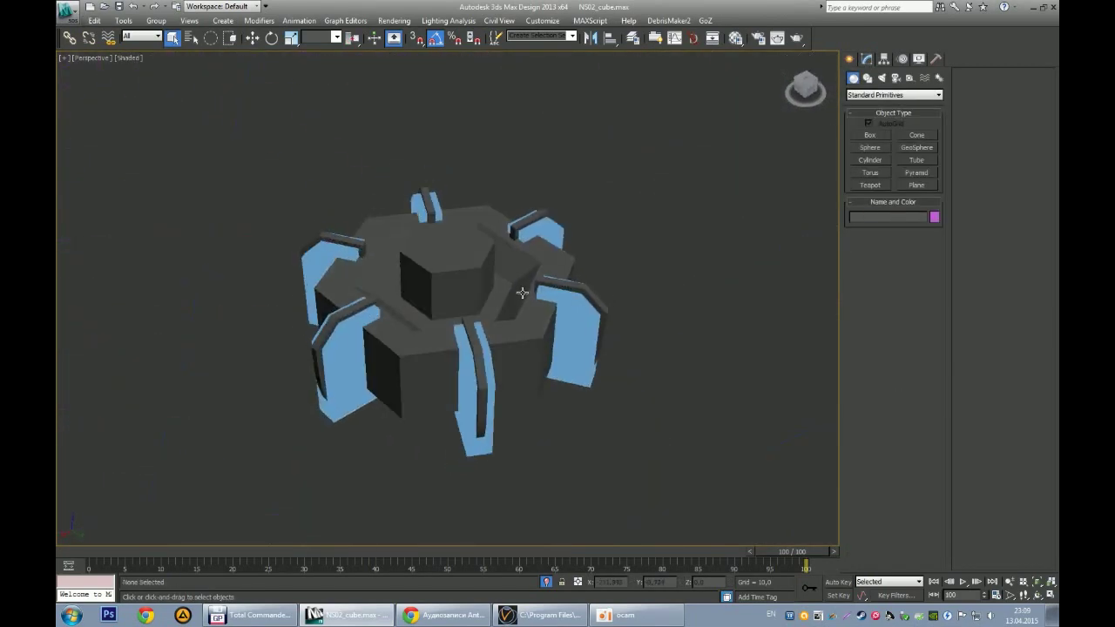
Step: Show the model in a maximized Front view, zoomed to extents with shaded display
key(alt+w)
click(567, 76)
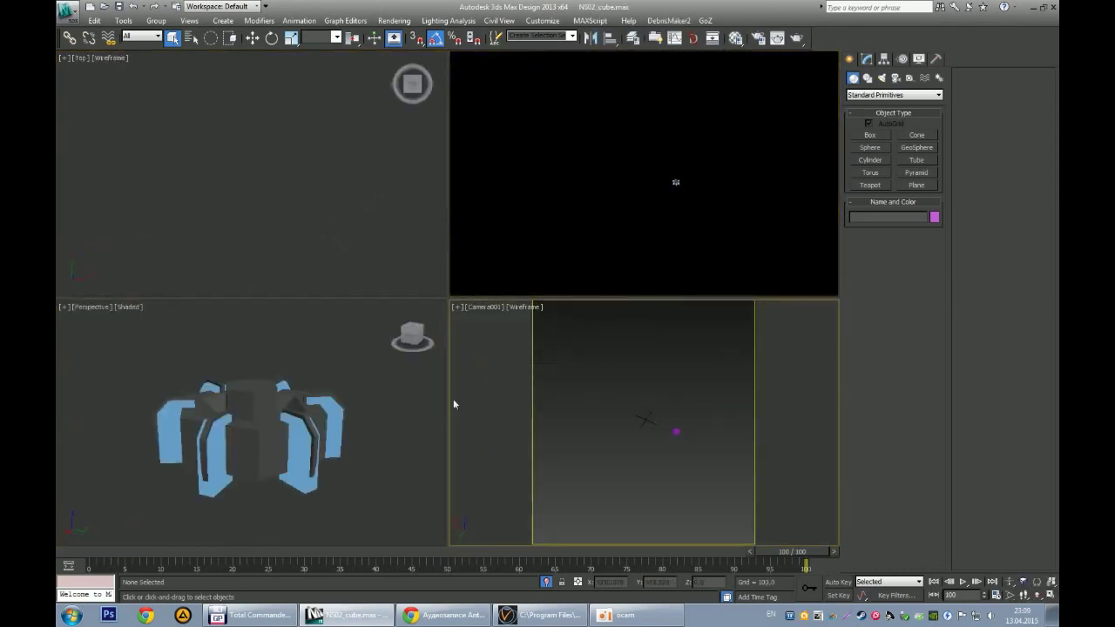
key(alt+w)
key(alt+w)
click(345, 192)
key(f)
key(alt+w)
key(z)
scroll(480, 348, down, 3)
key(F3)
scroll(505, 304, down, 3)
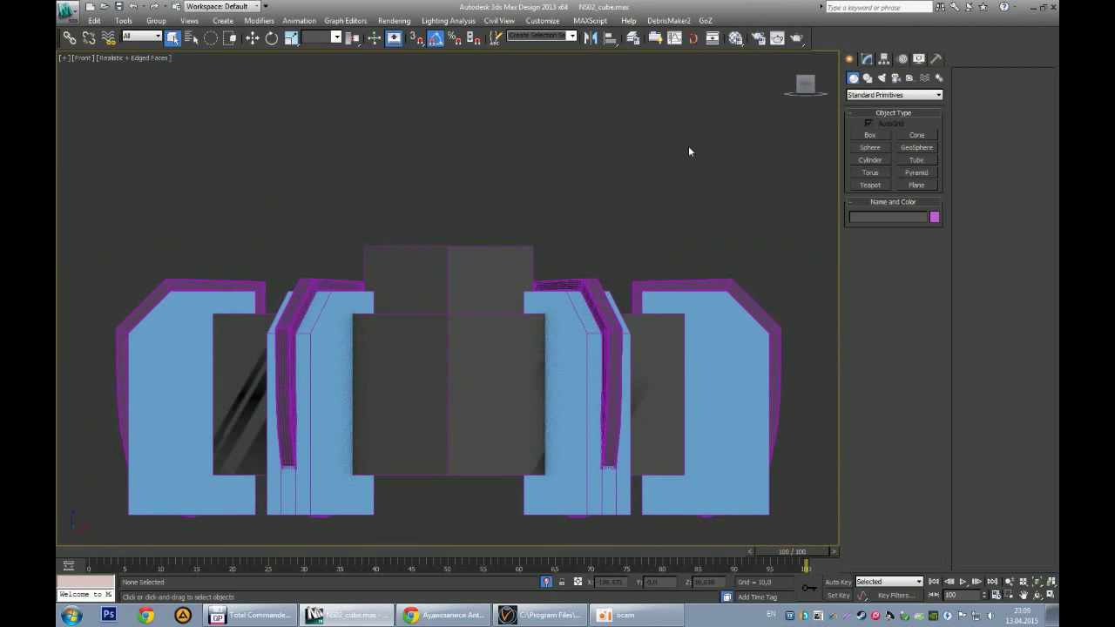
click(868, 77)
Step: Draw an open line path in the Front view and align it to the column
middle_drag(654, 223, 587, 271)
click(869, 144)
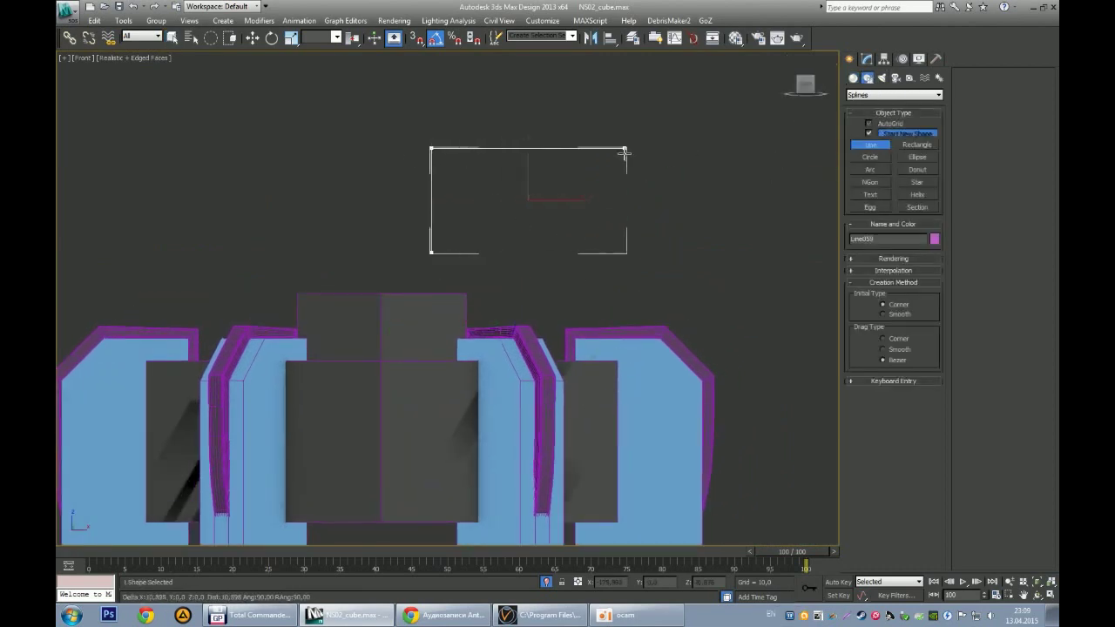
middle_drag(650, 281, 617, 316)
key(alt+a)
click(584, 408)
click(567, 406)
scroll(584, 373, down, 3)
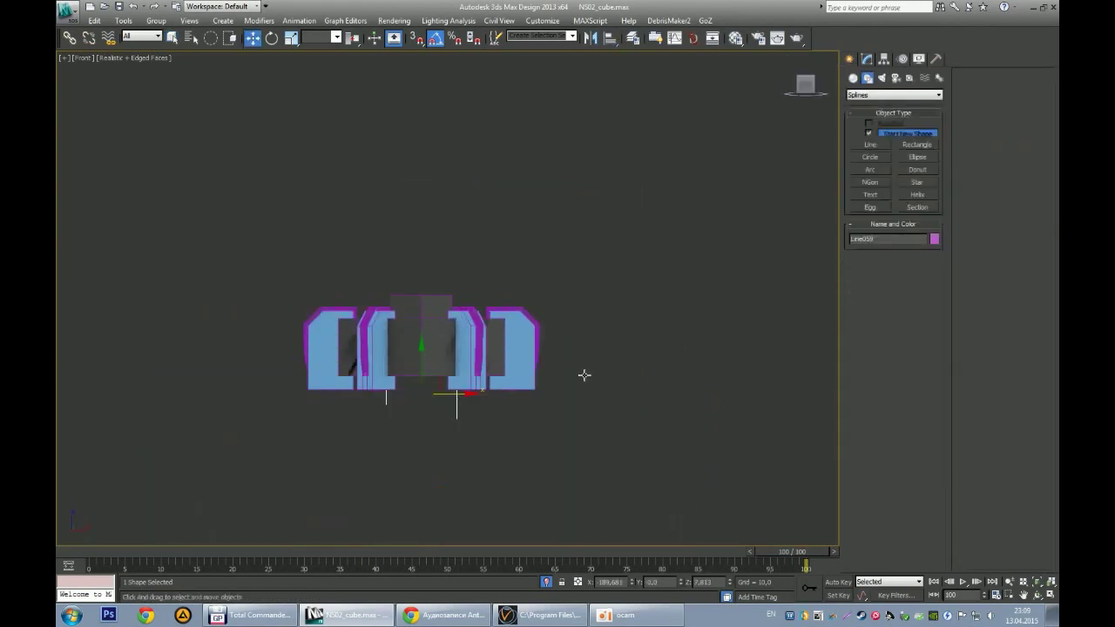
scroll(395, 455, up, 3)
Step: Maximize and orbit the Perspective view to inspect the new line, then select it
key(alt+w)
middle_click(373, 438)
key(alt+w)
scroll(372, 438, up, 5)
scroll(493, 422, up, 3)
mouse_move(493, 421)
alt+middle_down()
mouse_move(528, 324)
mouse_move(558, 314)
alt+middle_up()
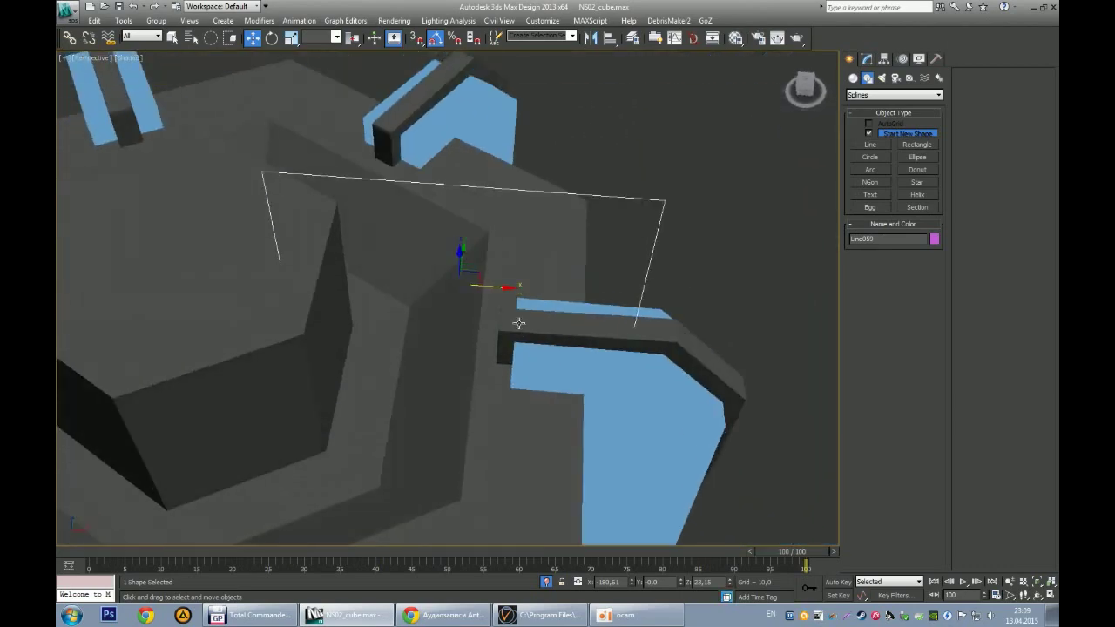
click(866, 58)
key(F3)
key(F3)
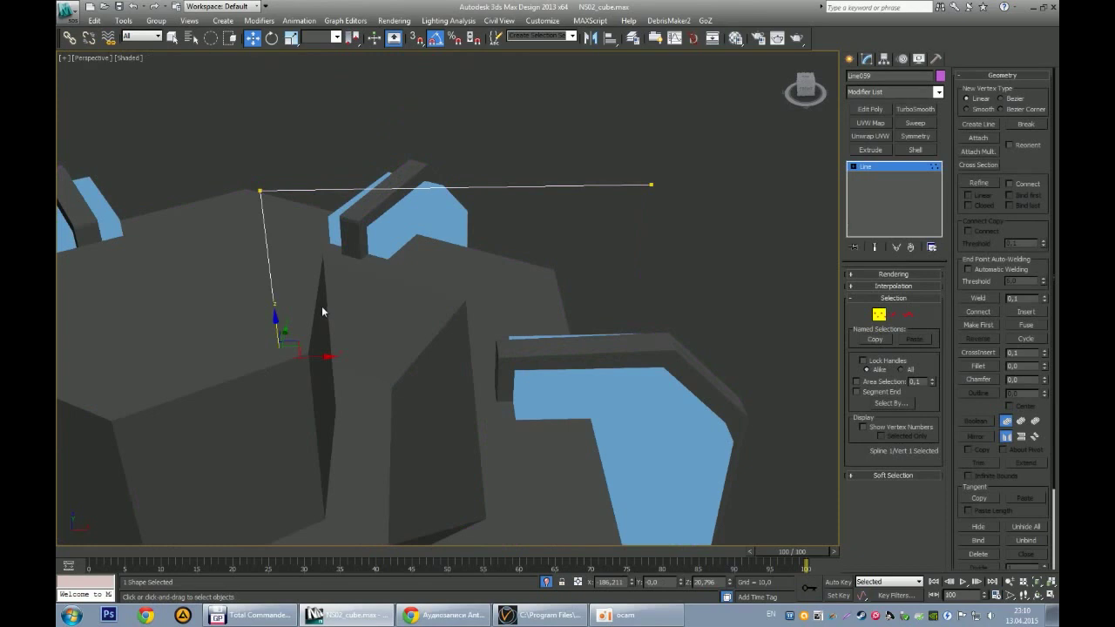
Step: Remove the extra segment and make the line render in viewport as a 0.46-thick tube
click(849, 58)
click(866, 58)
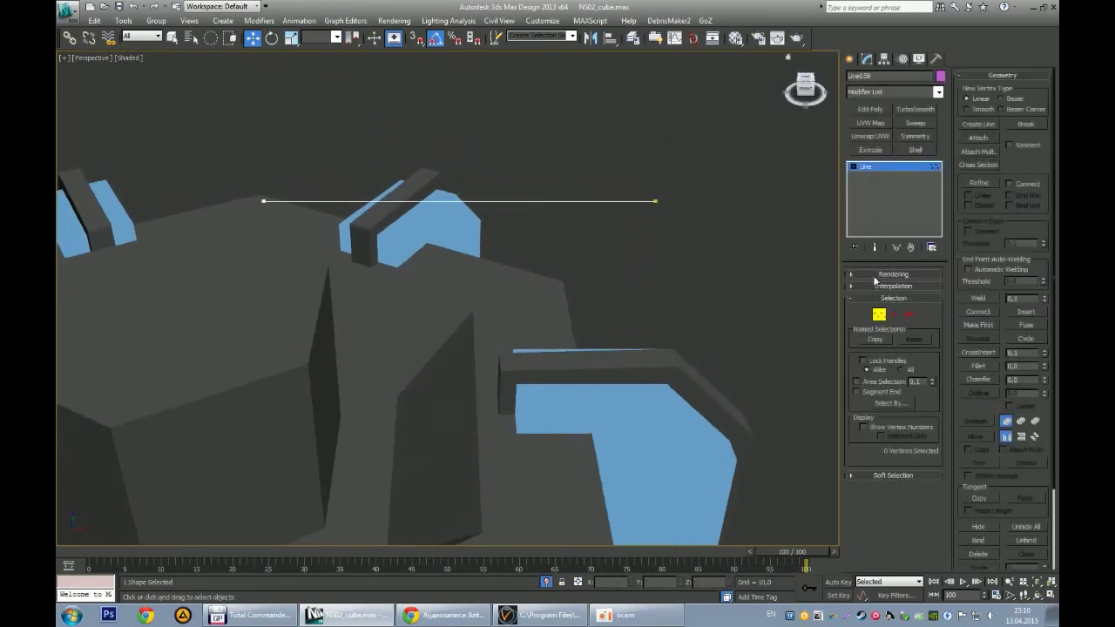
click(875, 273)
click(854, 295)
alt+middle_drag(523, 348, 558, 331)
drag(928, 358, 928, 375)
mouse_move(557, 348)
alt+middle_down()
mouse_move(594, 345)
mouse_move(557, 331)
alt+middle_up()
Step: Lower the cable tube down toward the column
click(849, 59)
drag(461, 153, 464, 453)
key(F3)
click(867, 58)
mouse_move(485, 406)
alt+middle_down()
mouse_move(528, 357)
mouse_move(634, 429)
mouse_move(589, 380)
mouse_move(581, 395)
mouse_move(422, 420)
alt+middle_up()
key(F3)
Step: Refine the line with a new vertex and raise it to form a bend
click(979, 372)
key(F3)
scroll(418, 419, up, 2)
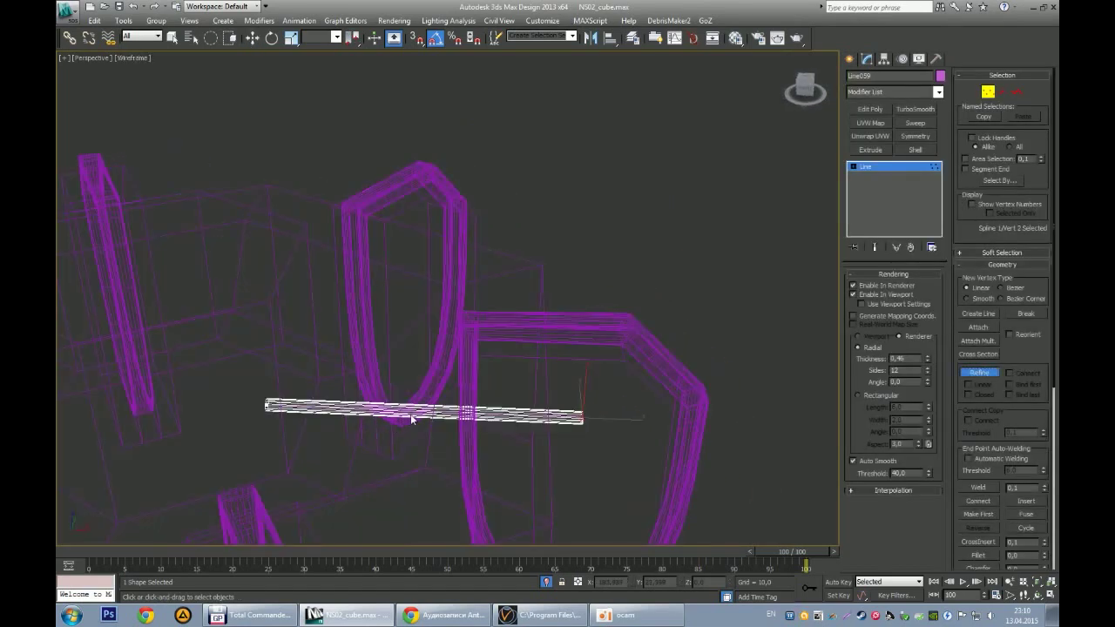
key(F3)
alt+middle_drag(580, 390, 616, 410)
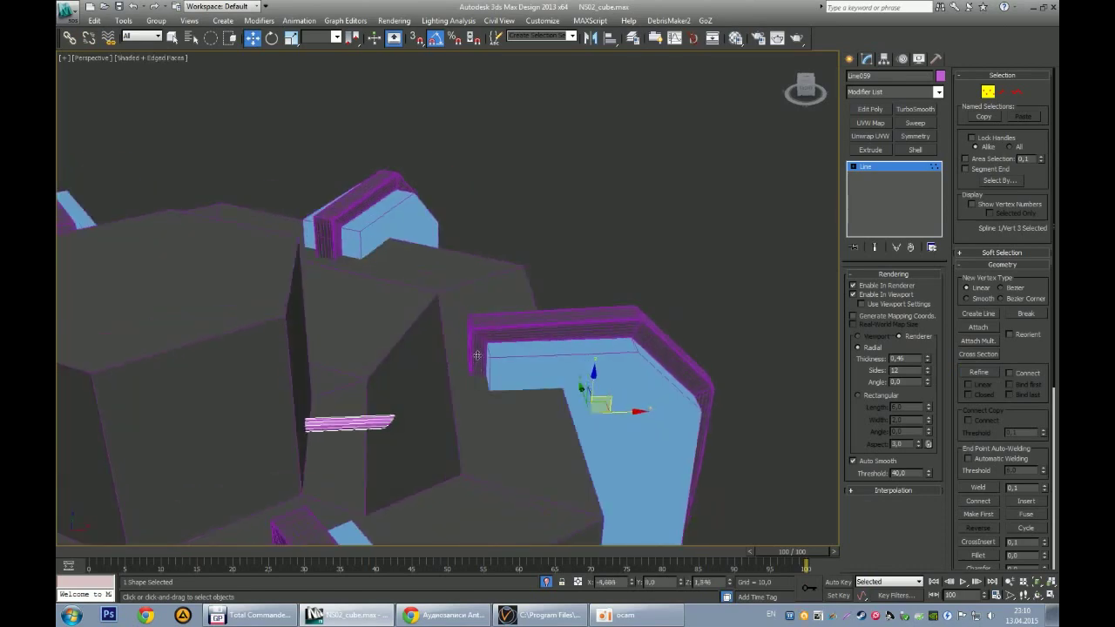
click(364, 407)
key(F3)
alt+middle_drag(364, 408, 411, 425)
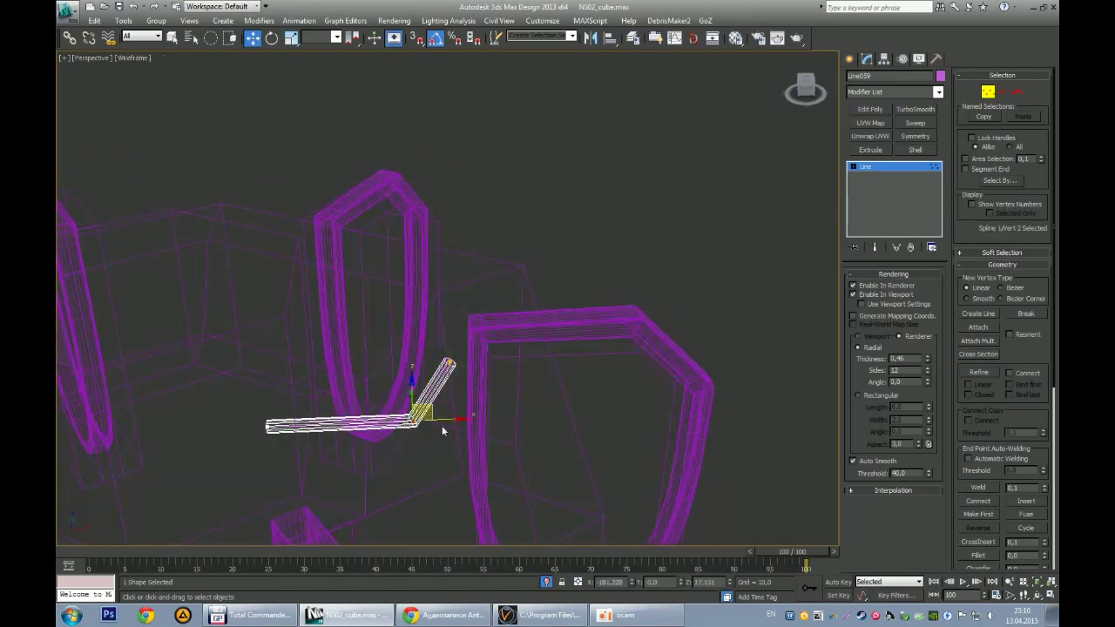
key(F3)
mouse_move(402, 421)
alt+middle_down()
mouse_move(445, 352)
mouse_move(488, 423)
mouse_move(438, 386)
mouse_move(424, 396)
alt+middle_up()
Step: In the Front view, snap the line's end onto the bracket edge
key(alt+w)
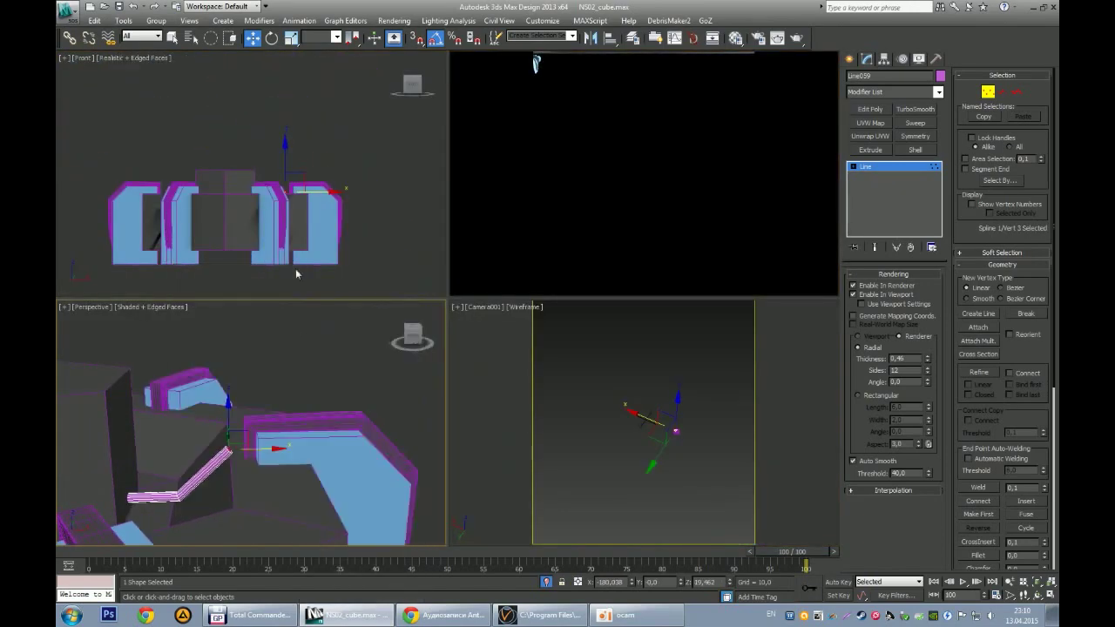
key(alt+w)
key(F3)
scroll(451, 297, up, 4)
click(979, 371)
scroll(445, 366, up, 5)
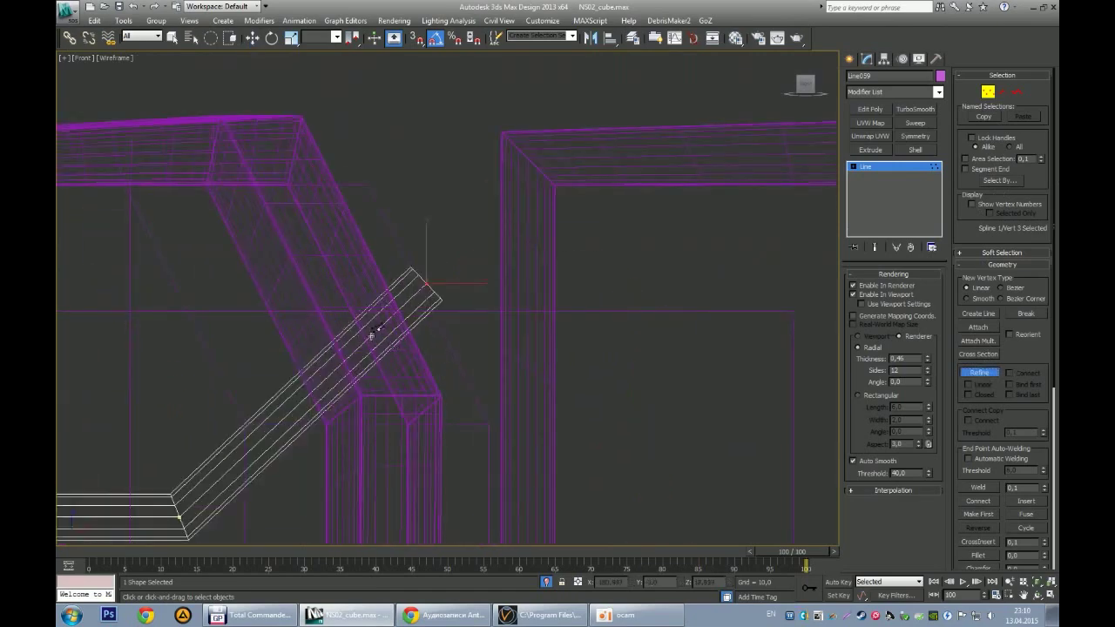
drag(591, 301, 559, 269)
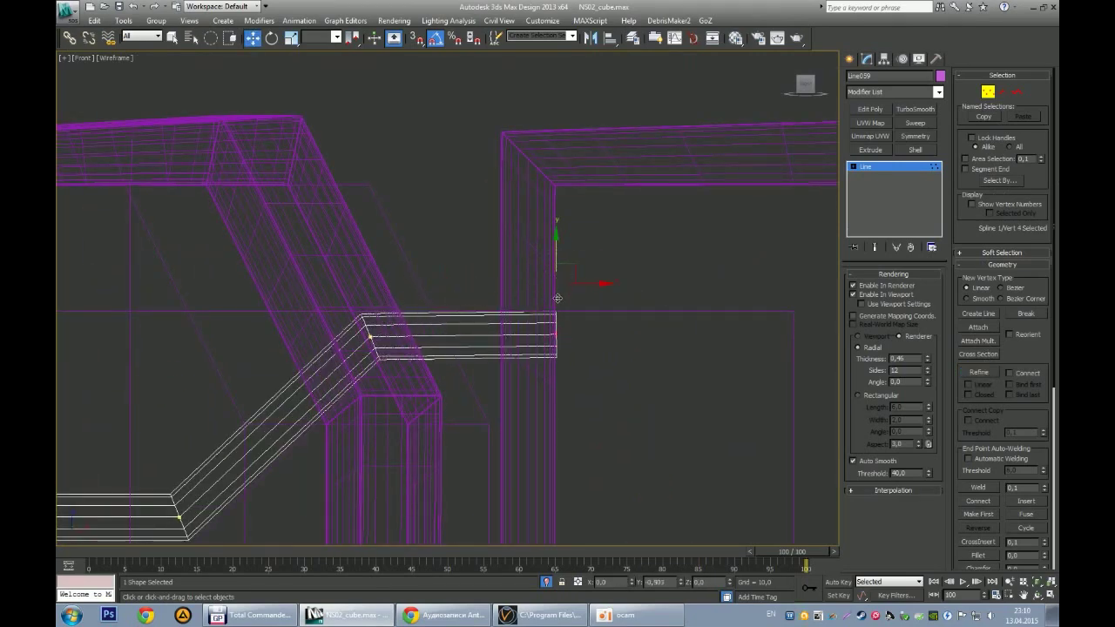
Step: Fillet the cable's corners into smooth curved bends
key(alt+w)
key(alt+w)
key(F3)
mouse_move(400, 456)
alt+middle_down()
mouse_move(397, 338)
mouse_move(456, 362)
mouse_move(423, 359)
mouse_move(380, 324)
mouse_move(397, 410)
mouse_move(467, 408)
mouse_move(481, 435)
mouse_move(371, 417)
mouse_move(540, 334)
alt+middle_up()
key(F3)
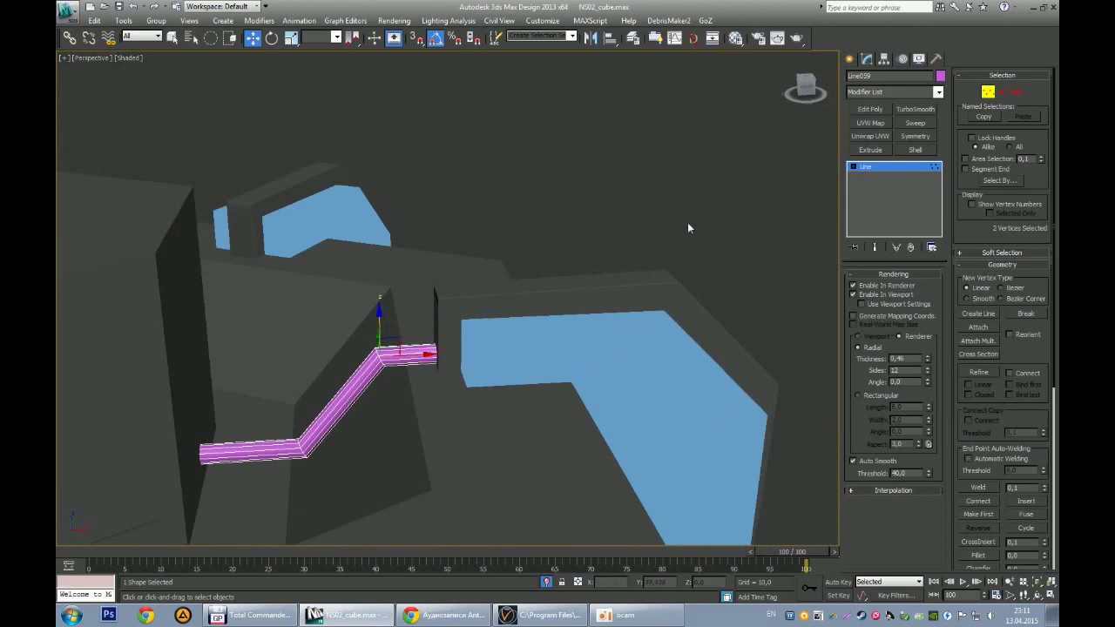
scroll(958, 475, down, 3)
click(980, 465)
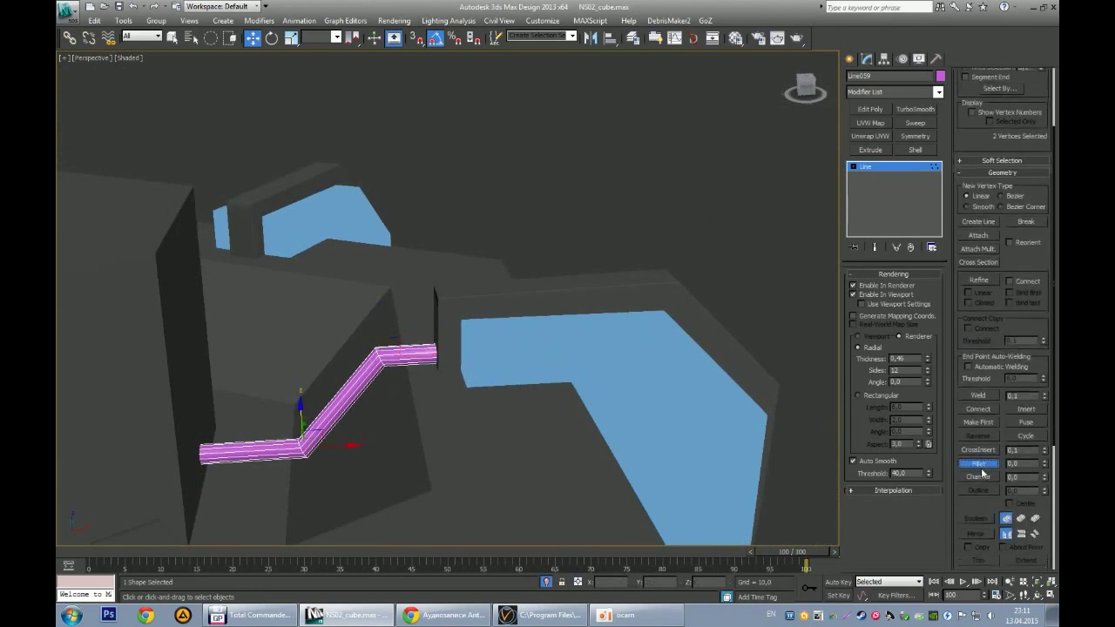
mouse_move(386, 344)
alt+middle_down()
mouse_move(467, 361)
mouse_move(550, 328)
alt+middle_up()
Step: Assign the blue glow2 VRayLightMtl to the cable tube and minimize the Material Editor
key(w)
key(m)
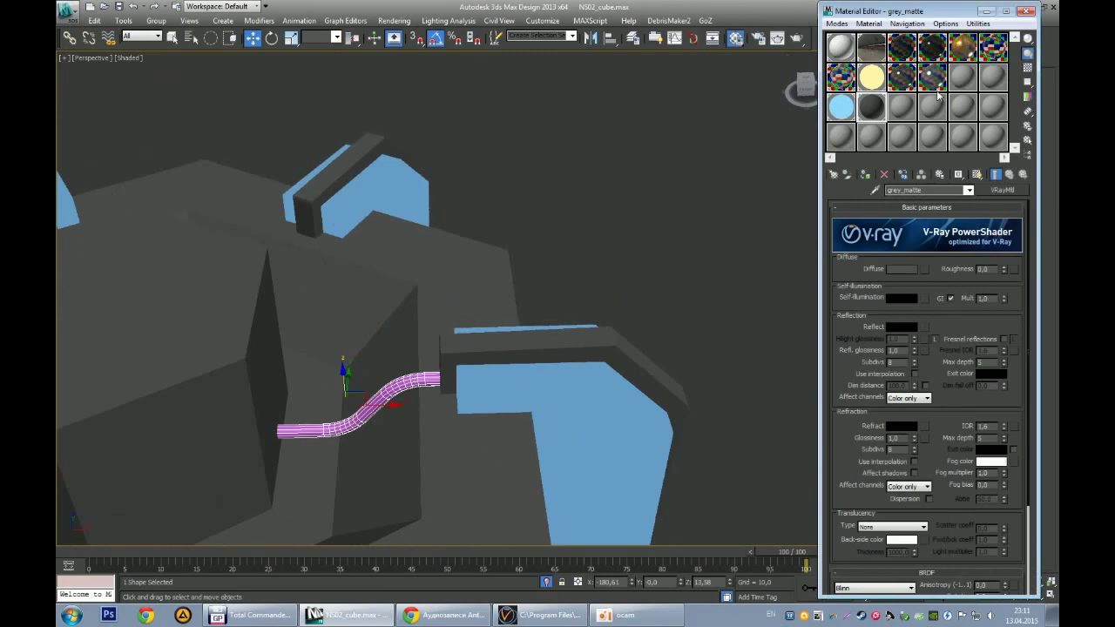
click(840, 105)
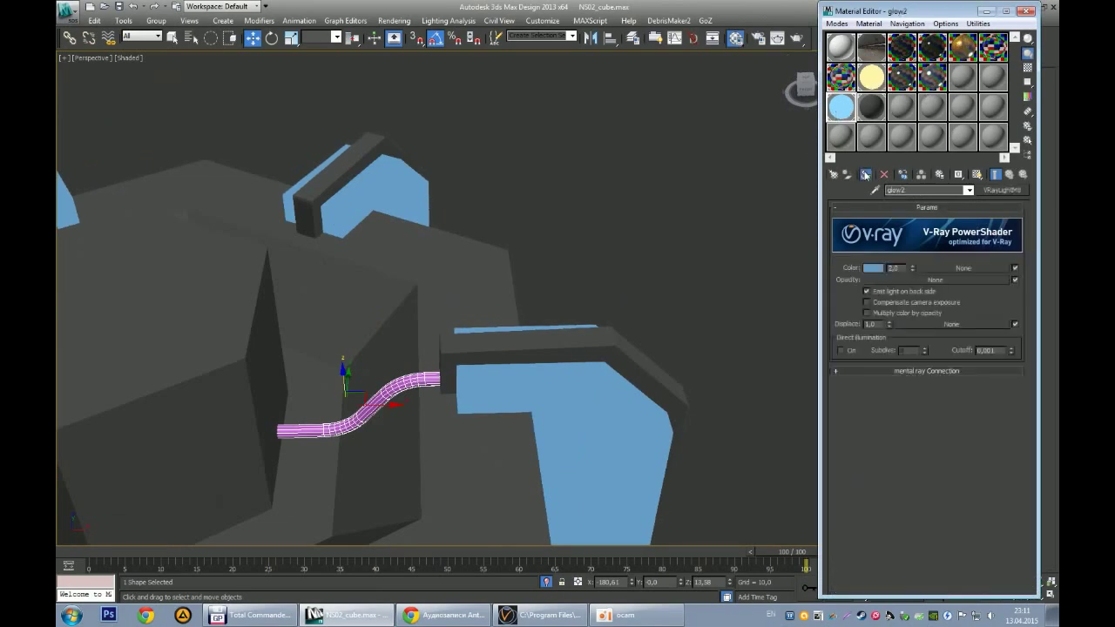
click(985, 11)
mouse_move(575, 244)
alt+middle_down()
mouse_move(545, 229)
mouse_move(563, 241)
mouse_move(518, 273)
mouse_move(461, 282)
mouse_move(838, 104)
alt+middle_up()
click(867, 58)
Step: Clone the cable and select edge rings on the copy with Edit Poly
right_click(530, 288)
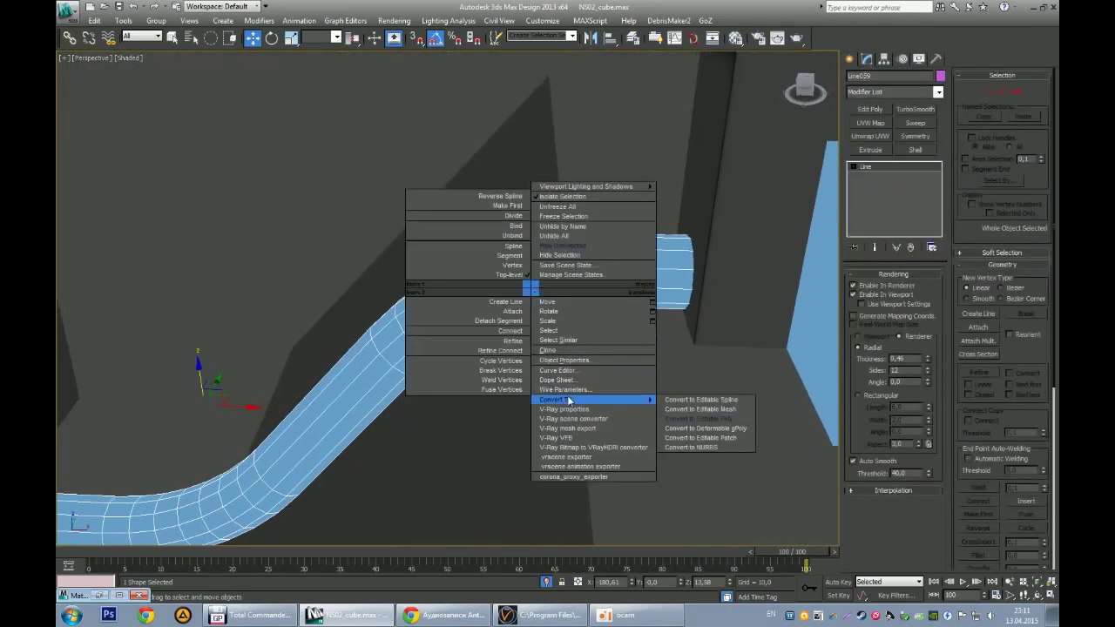
click(548, 350)
click(533, 351)
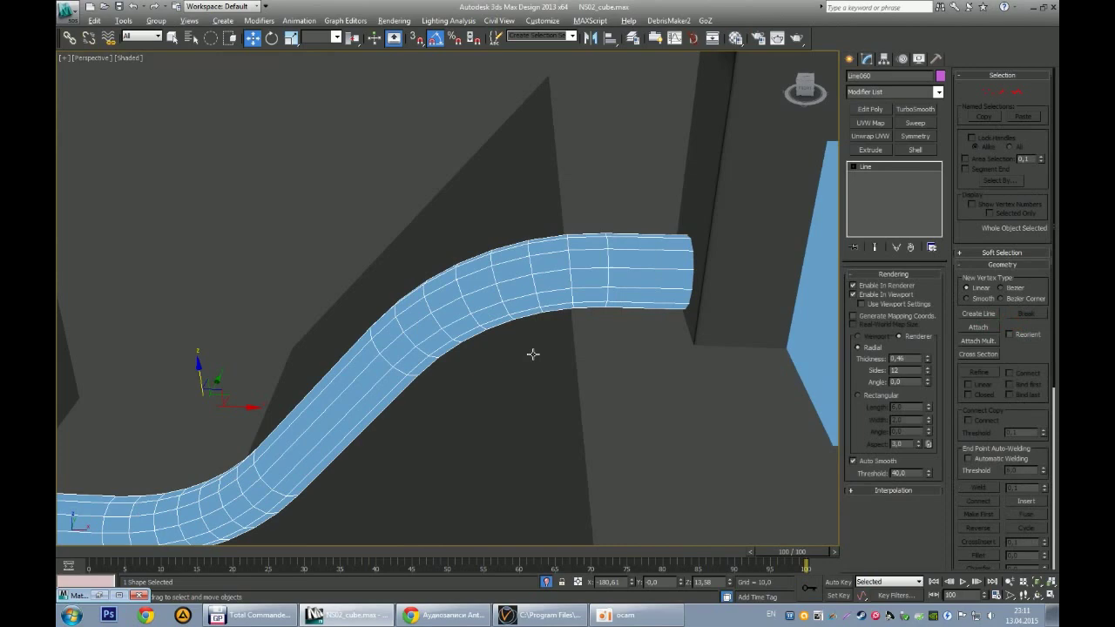
key(alt+q)
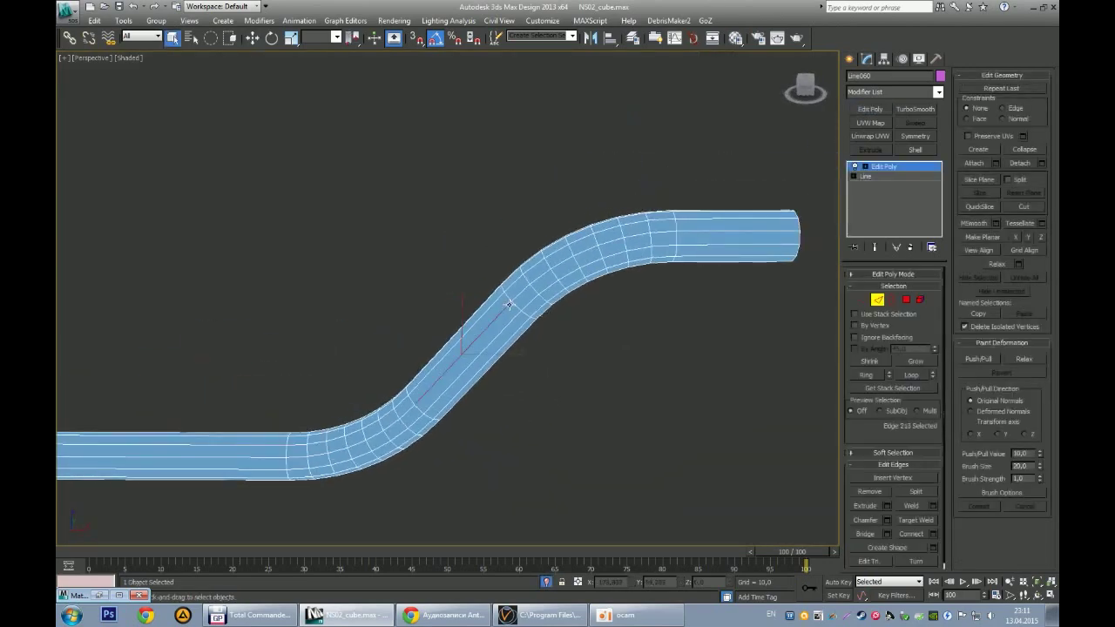
scroll(517, 315, down, 2)
key(alt+r)
scroll(494, 329, down, 2)
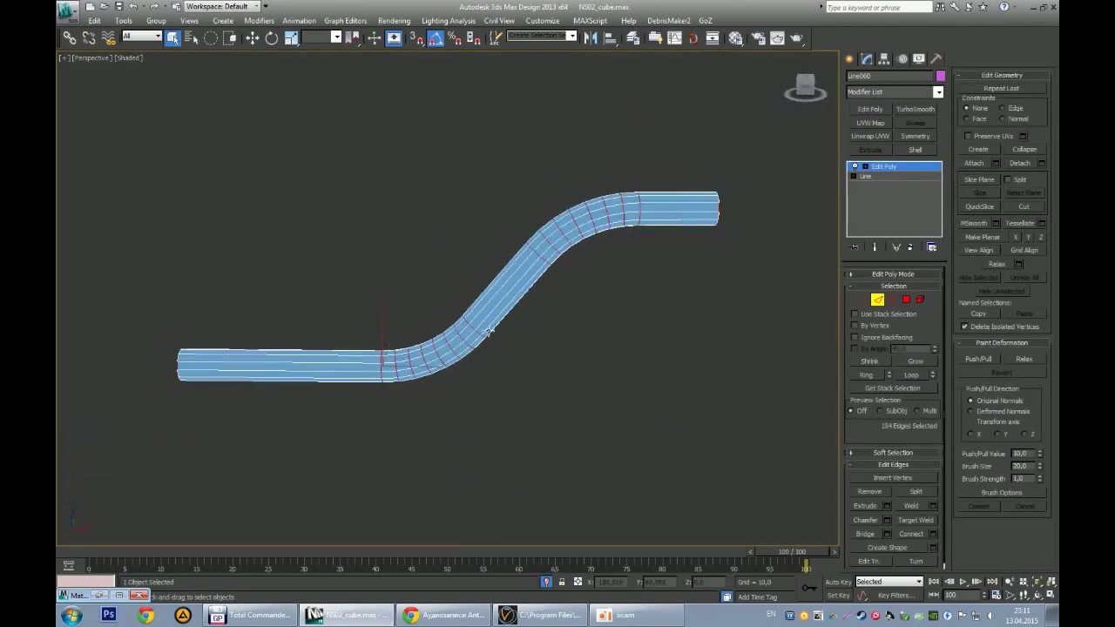
Step: Create a ring shape from the edge rings at the cable's two bends
middle_drag(271, 400, 132, 453)
drag(567, 192, 651, 430)
alt+middle_drag(527, 346, 764, 387)
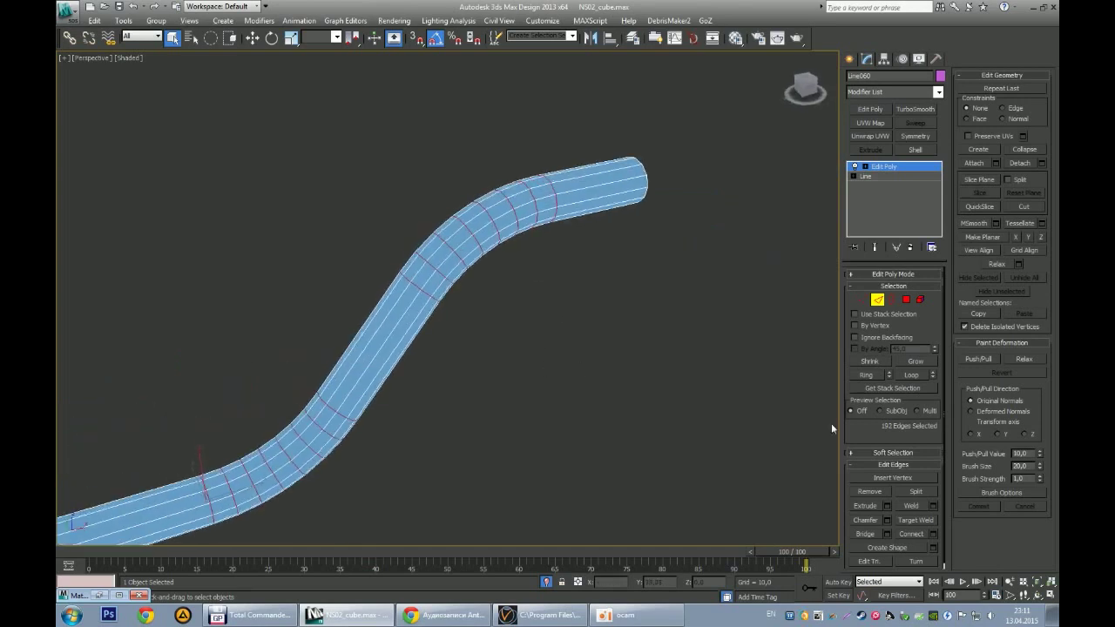
click(930, 548)
click(533, 324)
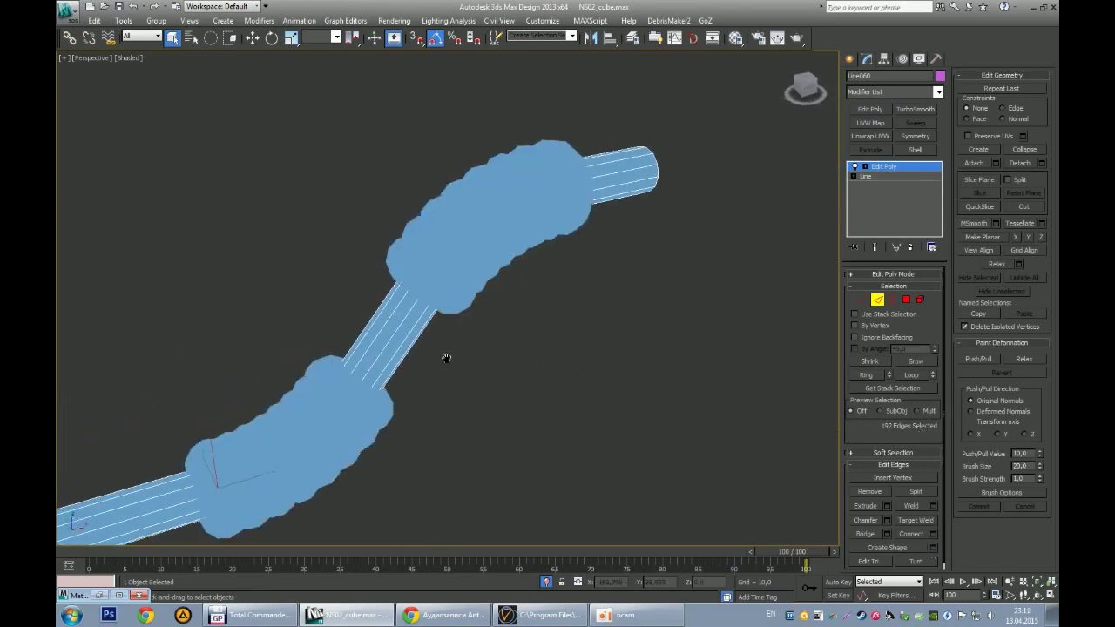
Step: Thin the ring shape to 0.09 thickness and pick the mt_black material
key(F3)
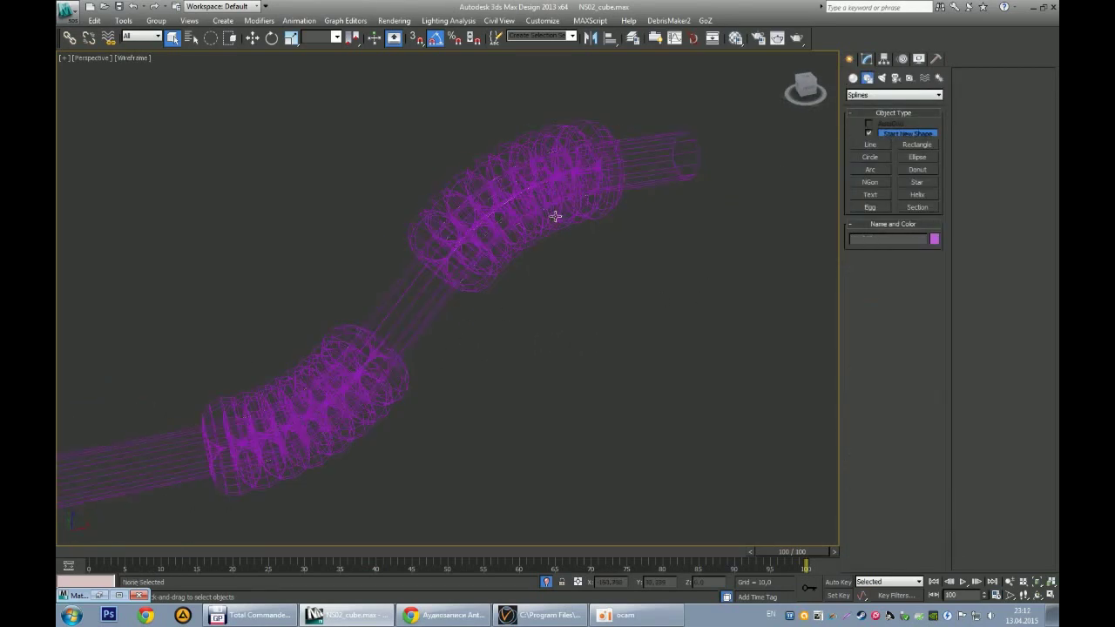
click(526, 221)
click(866, 58)
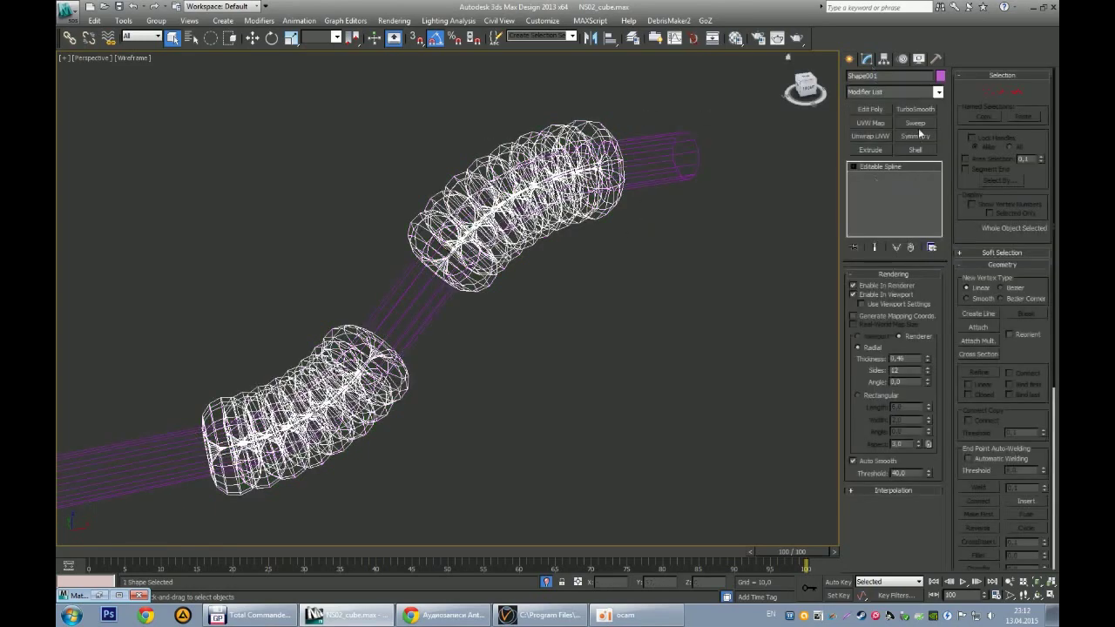
drag(928, 360, 929, 383)
key(F3)
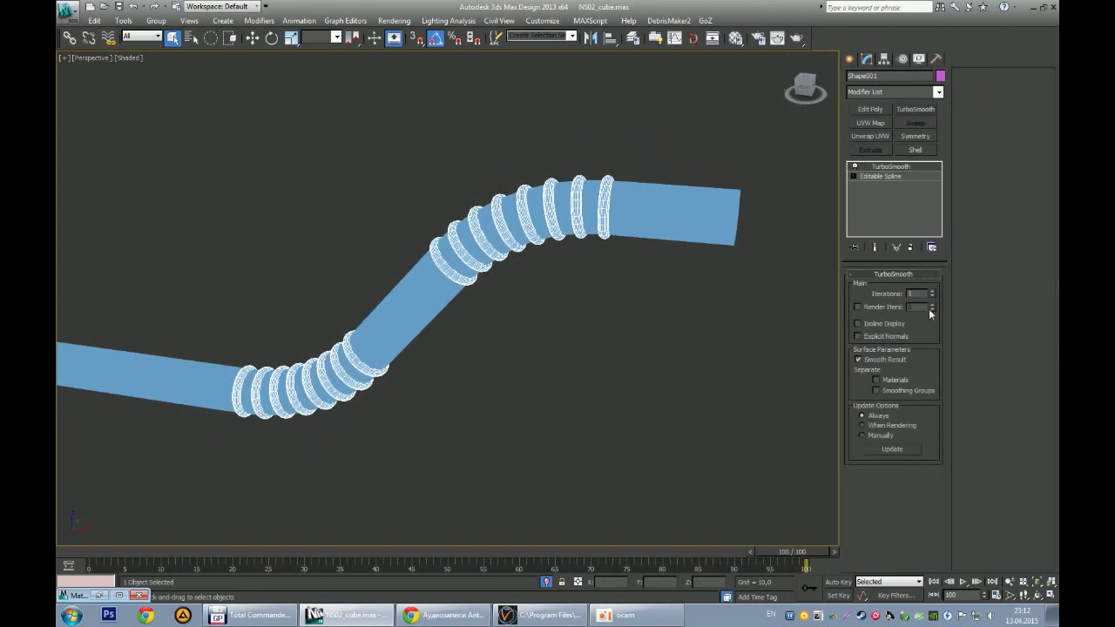
key(m)
click(869, 102)
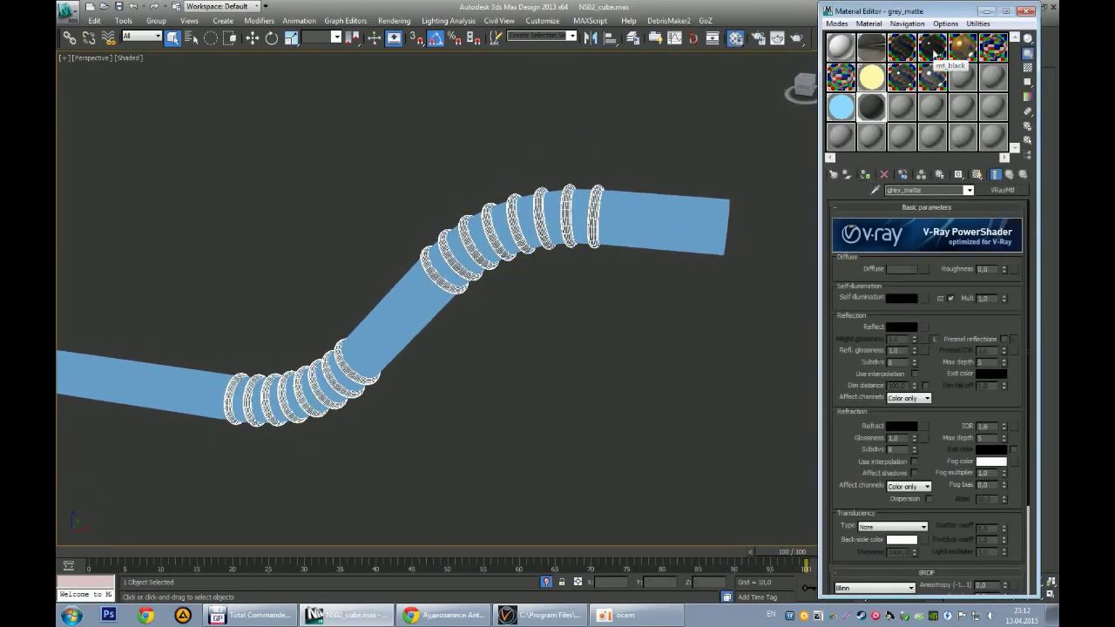
Step: Apply mt_black to the rings and group the cable parts as Group021
click(864, 174)
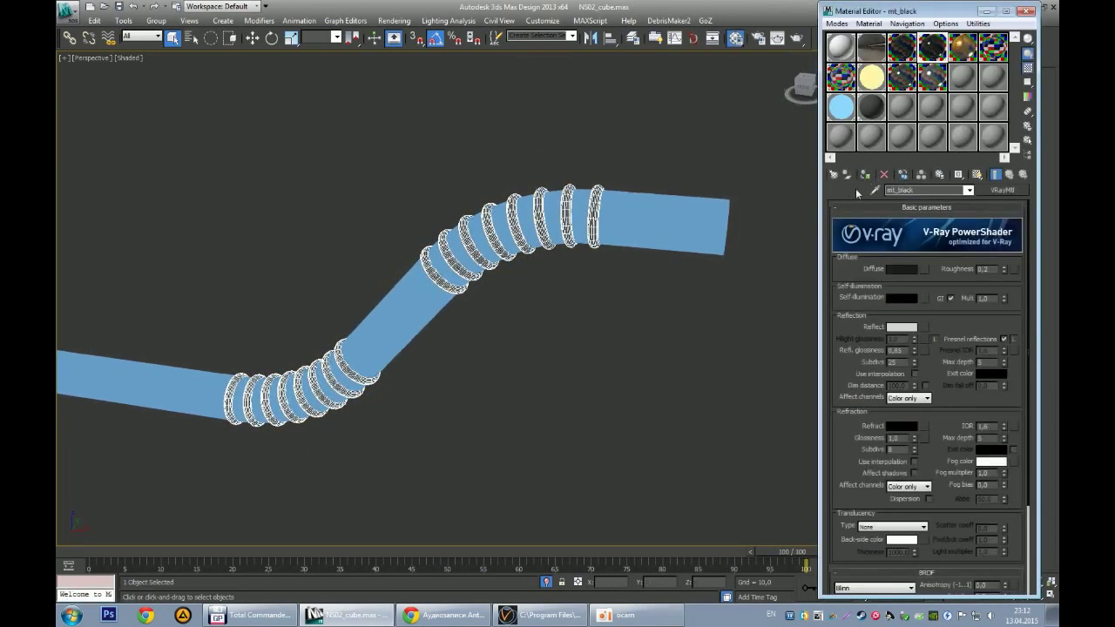
scroll(635, 294, down, 3)
scroll(473, 355, down, 2)
key(ctrl+a)
key(ctrl+g)
key(Return)
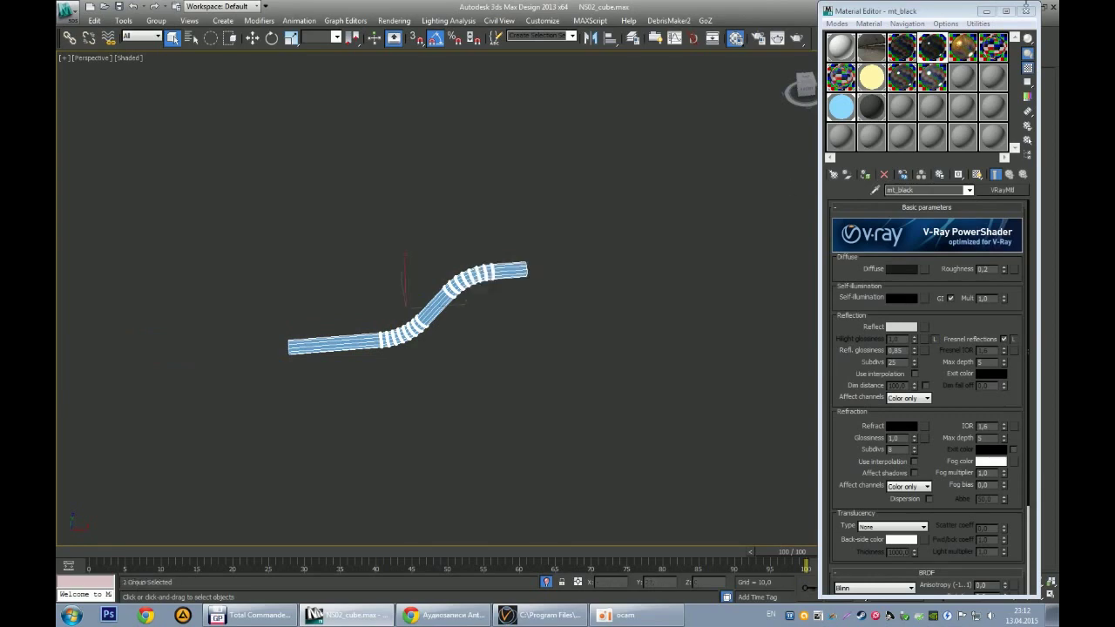
key(m)
Step: End isolation to show the full tray scene and select the cable group
right_click(510, 335)
click(531, 293)
click(452, 343)
mouse_move(410, 338)
alt+middle_down()
mouse_move(453, 343)
mouse_move(491, 209)
mouse_move(577, 196)
alt+middle_up()
Step: Align the cable group's pivot to the centre of the hexagonal column
key(w)
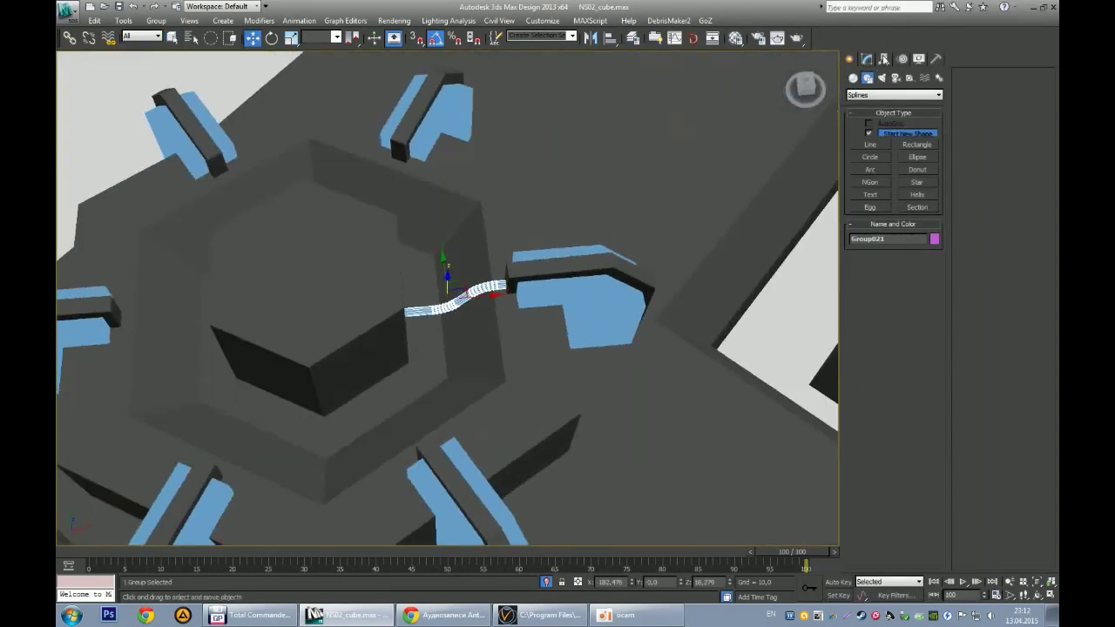
click(883, 58)
click(894, 131)
key(alt+a)
click(373, 249)
click(561, 405)
click(849, 59)
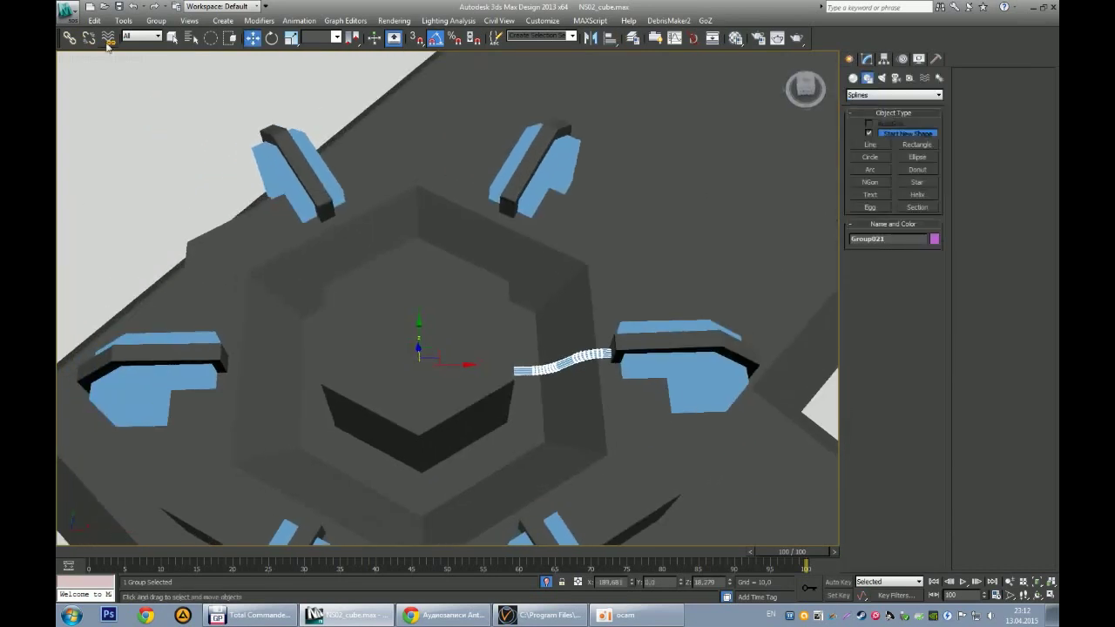
Step: Array the cable six times around the column with a 360° Z rotation
click(67, 10)
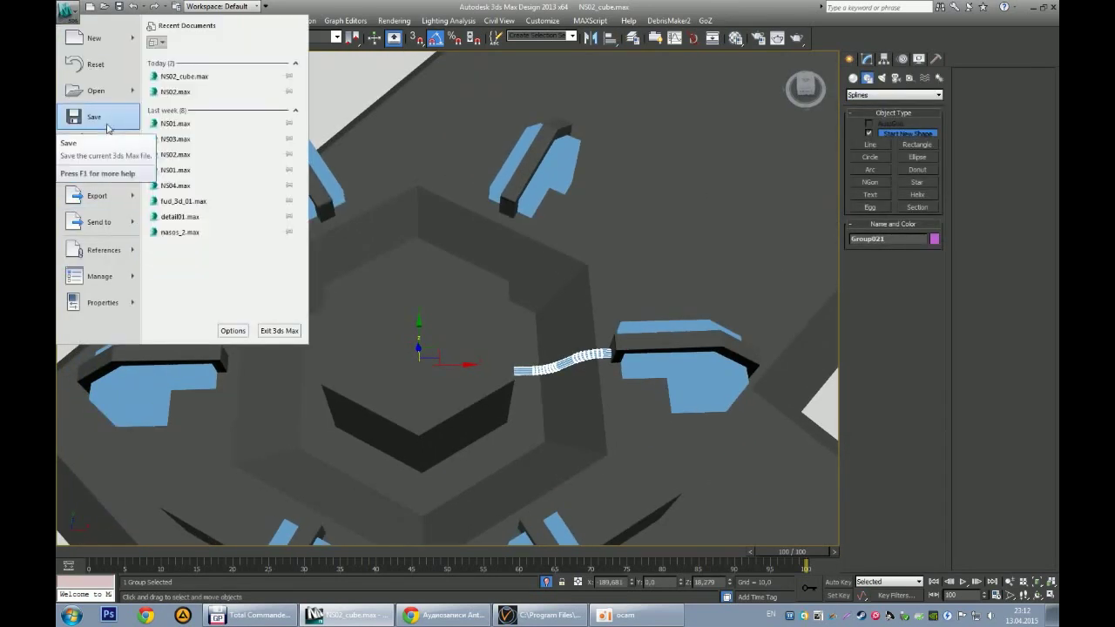
click(411, 5)
click(122, 20)
click(152, 202)
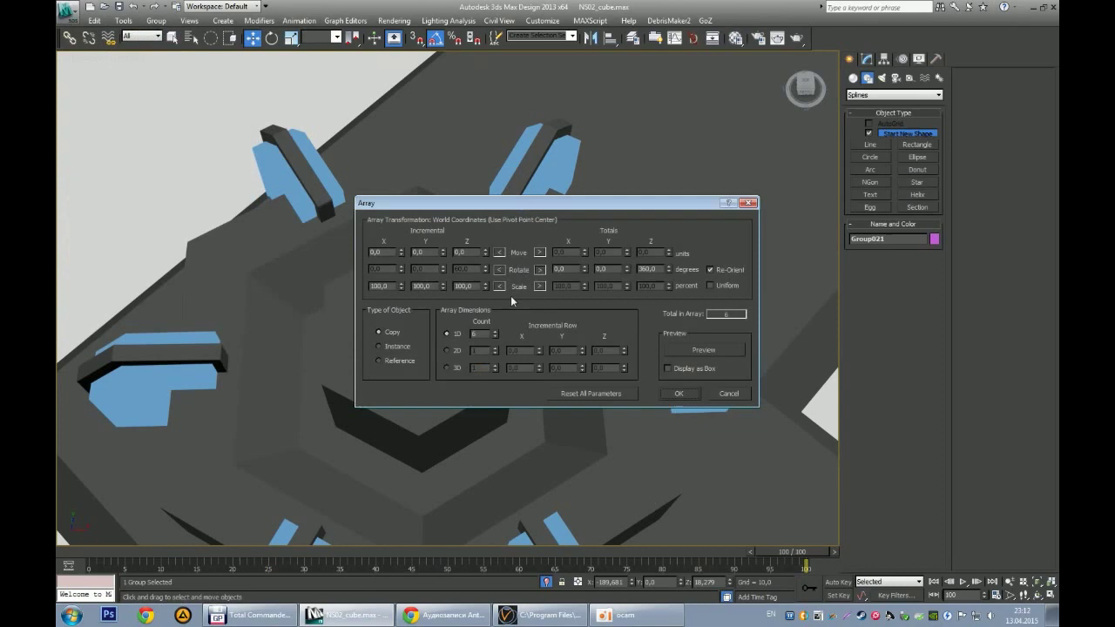
click(694, 399)
Step: Select all the cables and brackets around the column and group them
key(F3)
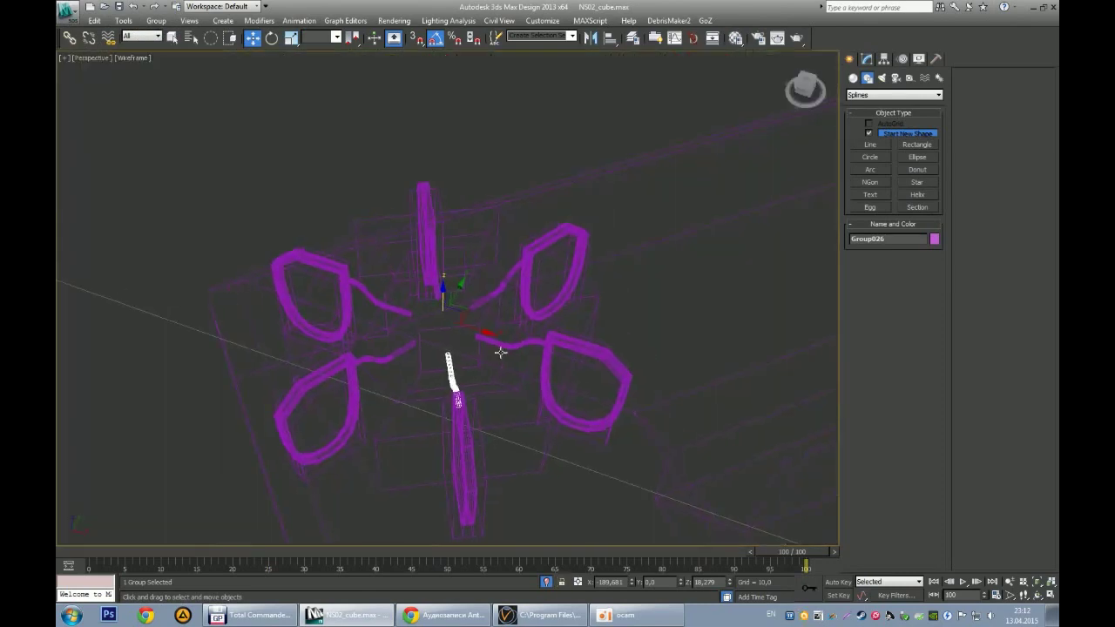
drag(289, 144, 531, 477)
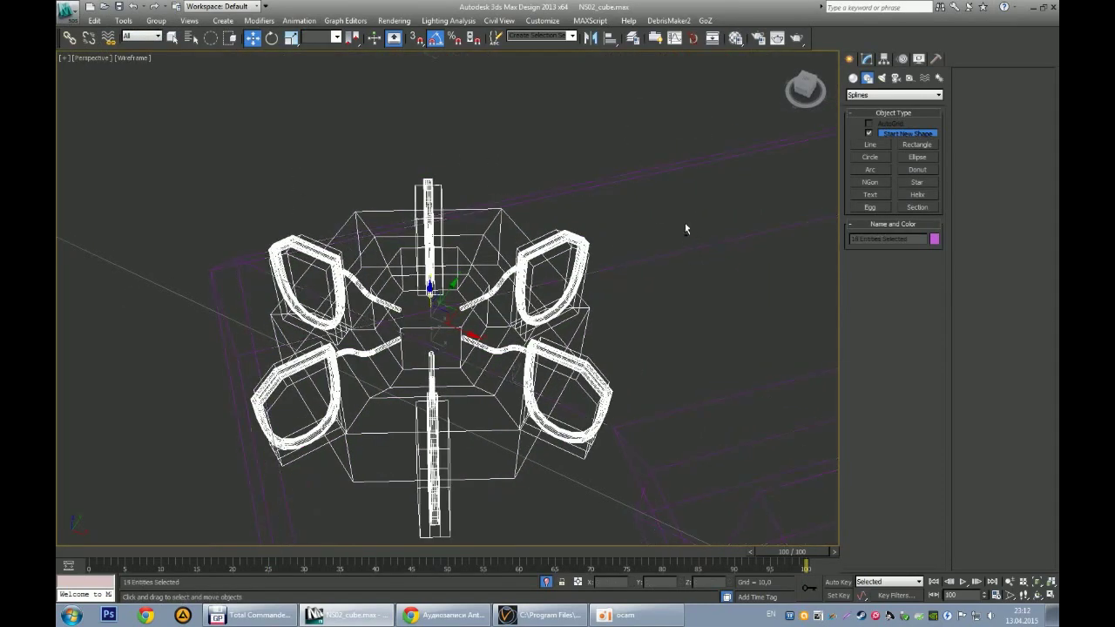
key(ctrl+g)
key(Return)
key(alt+w)
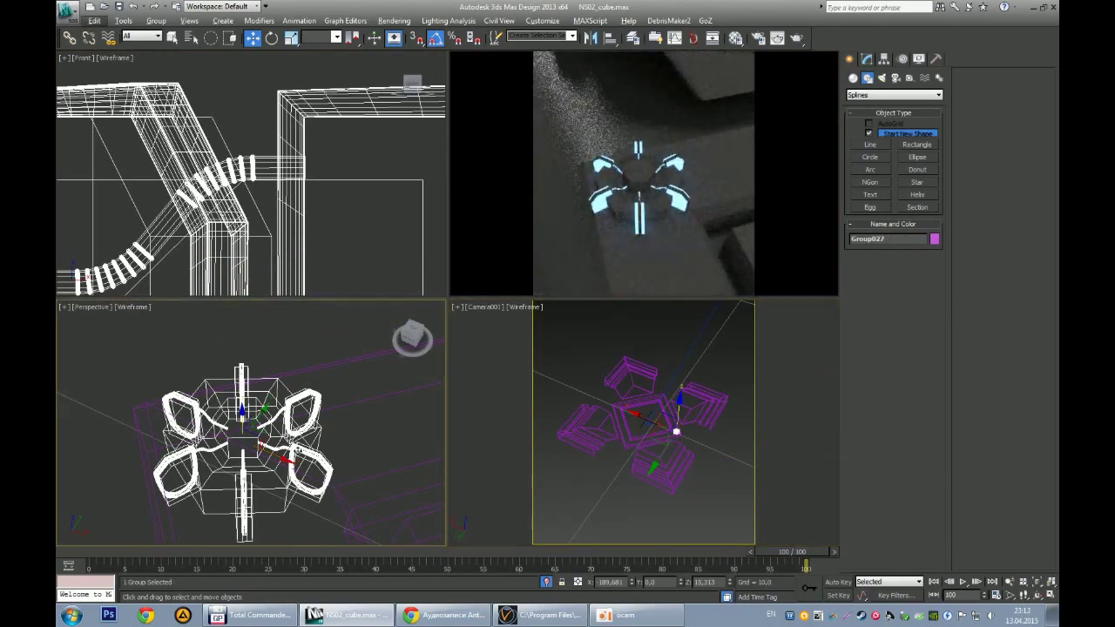
Step: Maximise the shaded perspective view and orbit in around the column-and-cable group
alt+middle_drag(294, 449, 309, 446)
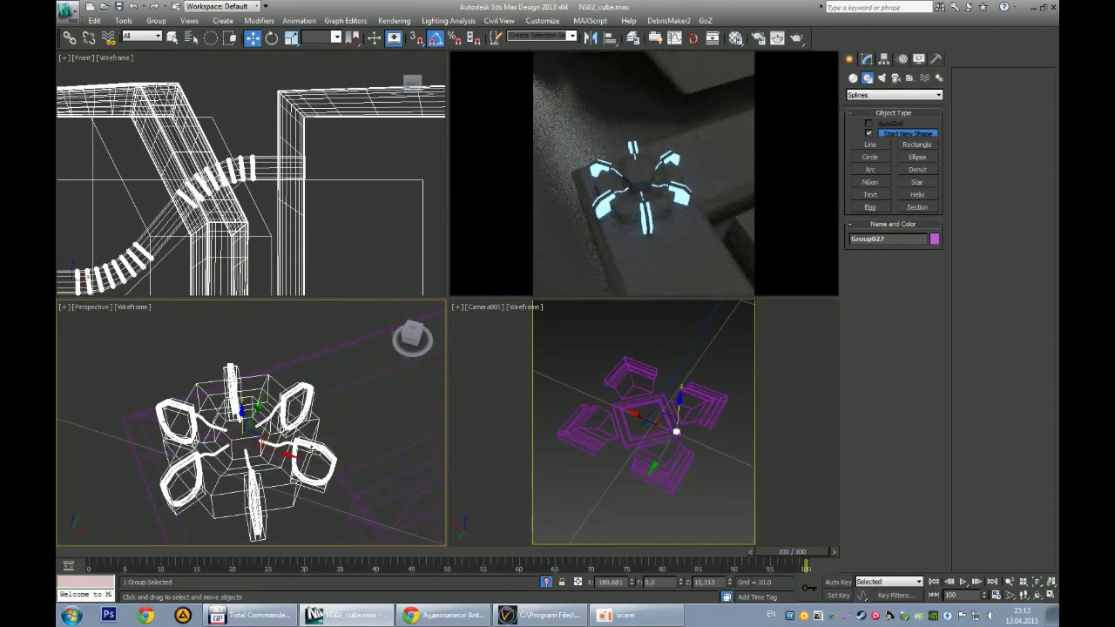
scroll(331, 477, down, 3)
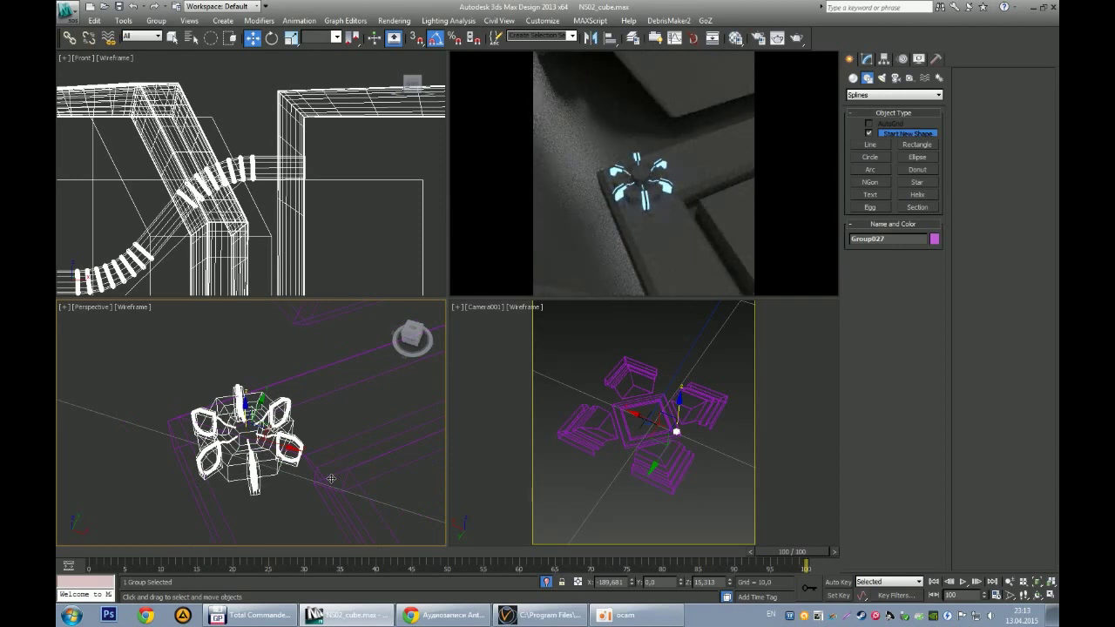
click(614, 615)
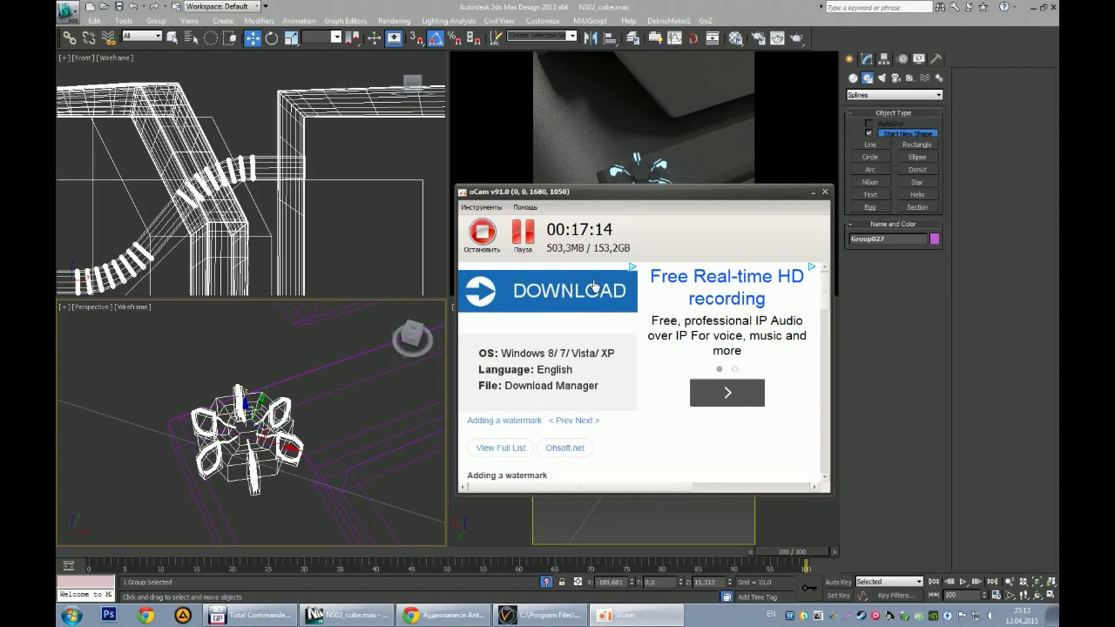
click(493, 5)
right_click(275, 402)
mouse_move(276, 402)
alt+middle_down()
mouse_move(296, 410)
mouse_move(289, 416)
alt+middle_up()
key(alt+w)
key(F3)
scroll(466, 345, up, 5)
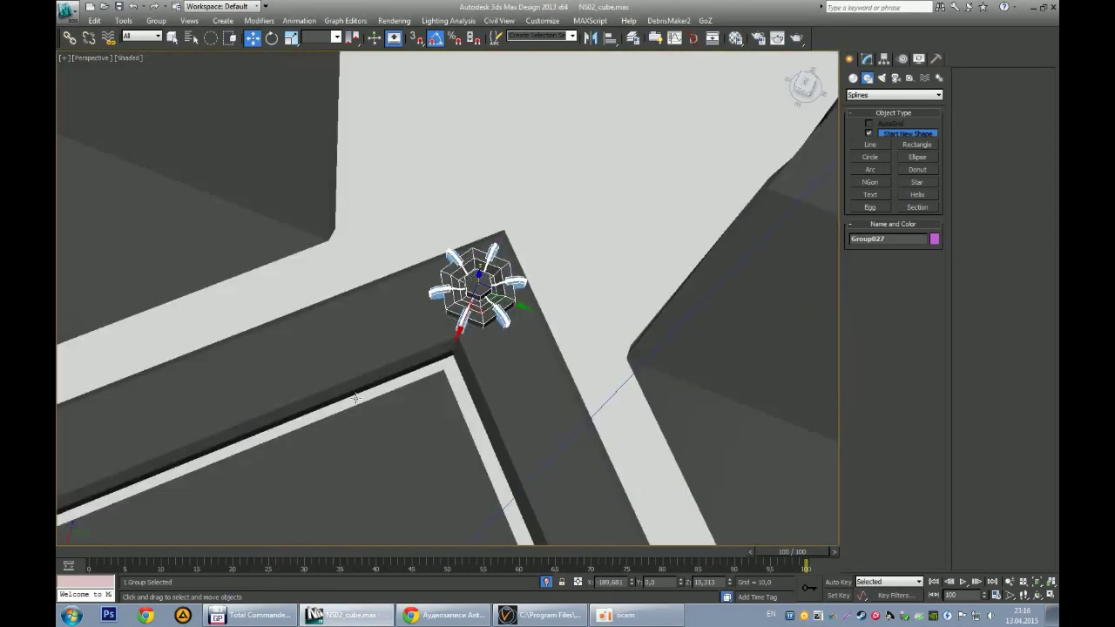
scroll(466, 345, up, 4)
scroll(453, 296, up, 3)
scroll(443, 323, up, 2)
alt+middle_drag(443, 323, 418, 301)
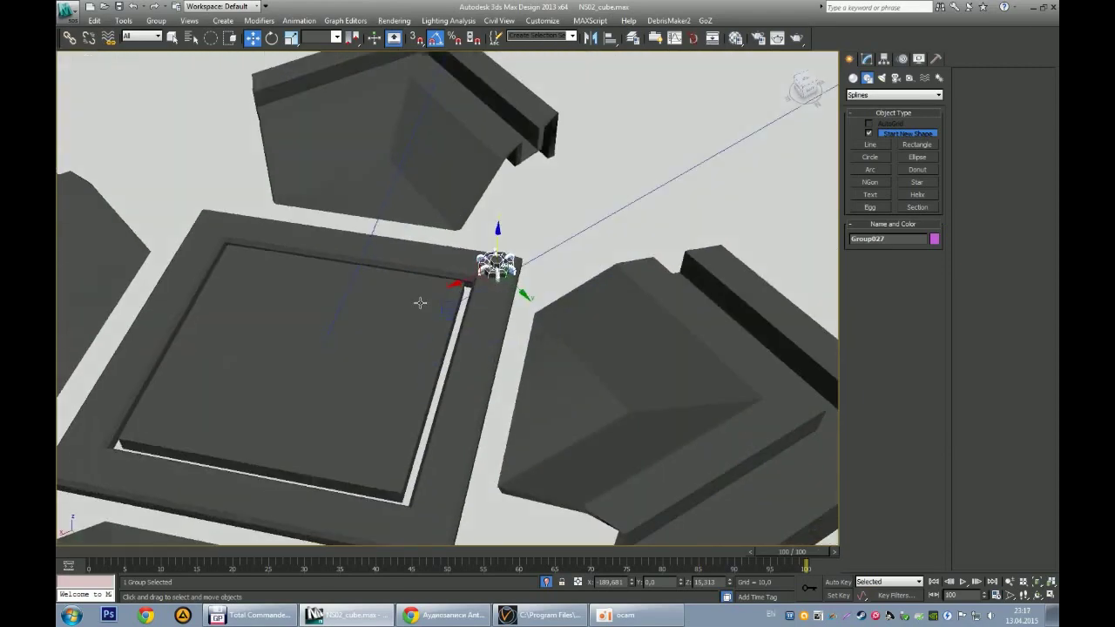
scroll(468, 273, up, 5)
alt+middle_drag(561, 251, 546, 276)
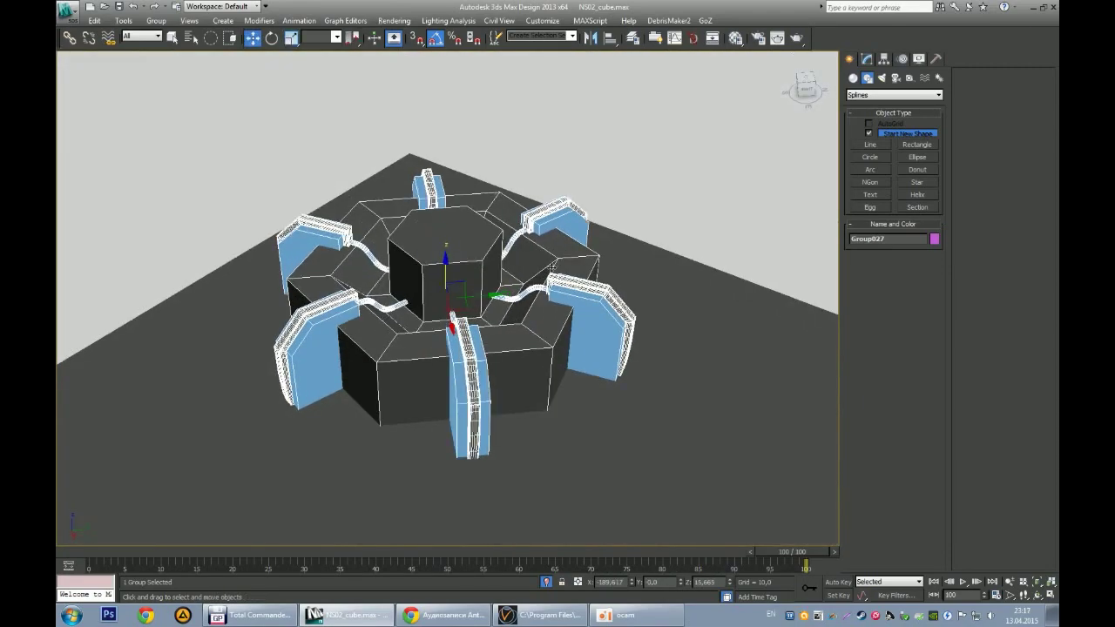
scroll(546, 276, down, 5)
Step: Clone the column-and-cable group along X with a Shift-drag move
key(w)
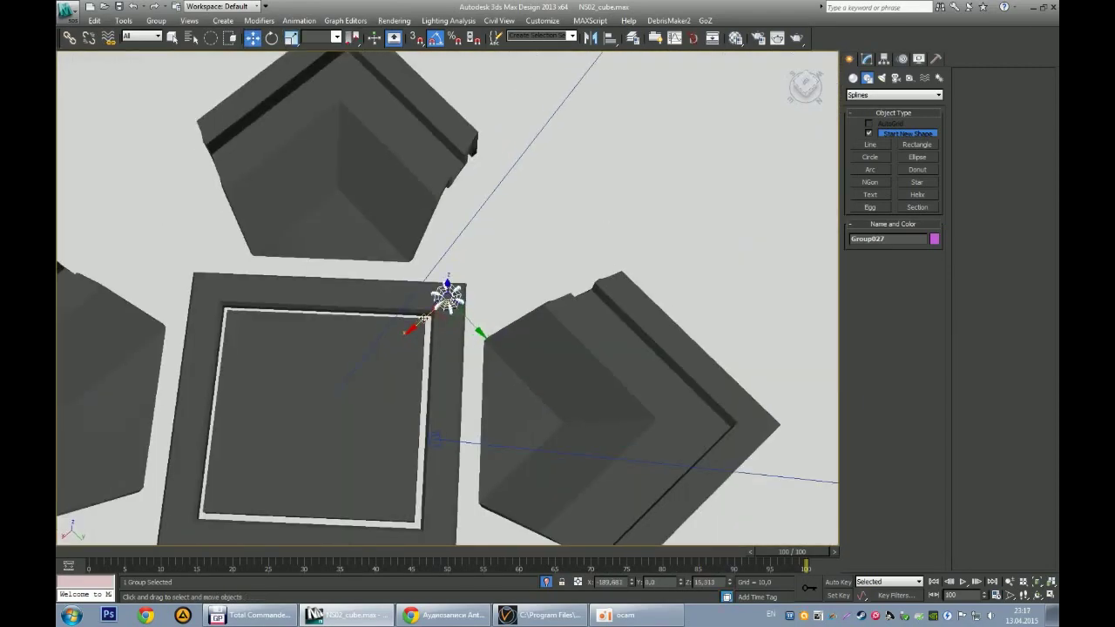
shift+drag(424, 321, 326, 407)
click(559, 357)
key(ctrl+z)
shift+drag(442, 309, 344, 396)
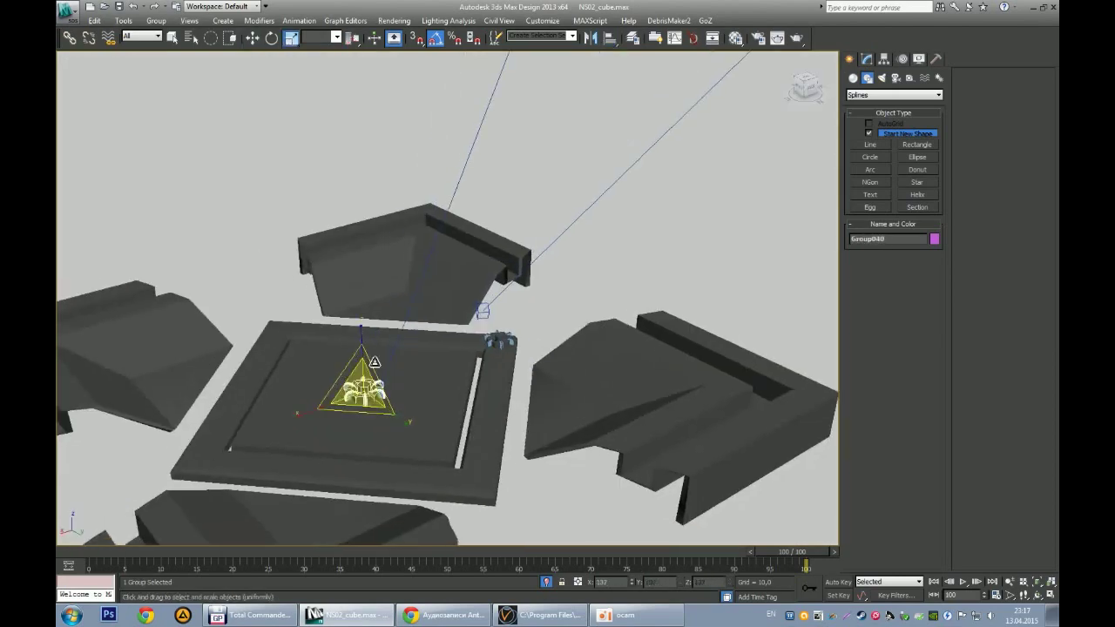
scroll(501, 341, down, 4)
Step: Move the copied group into the square frame, then select the frame Box001
key(alt+w)
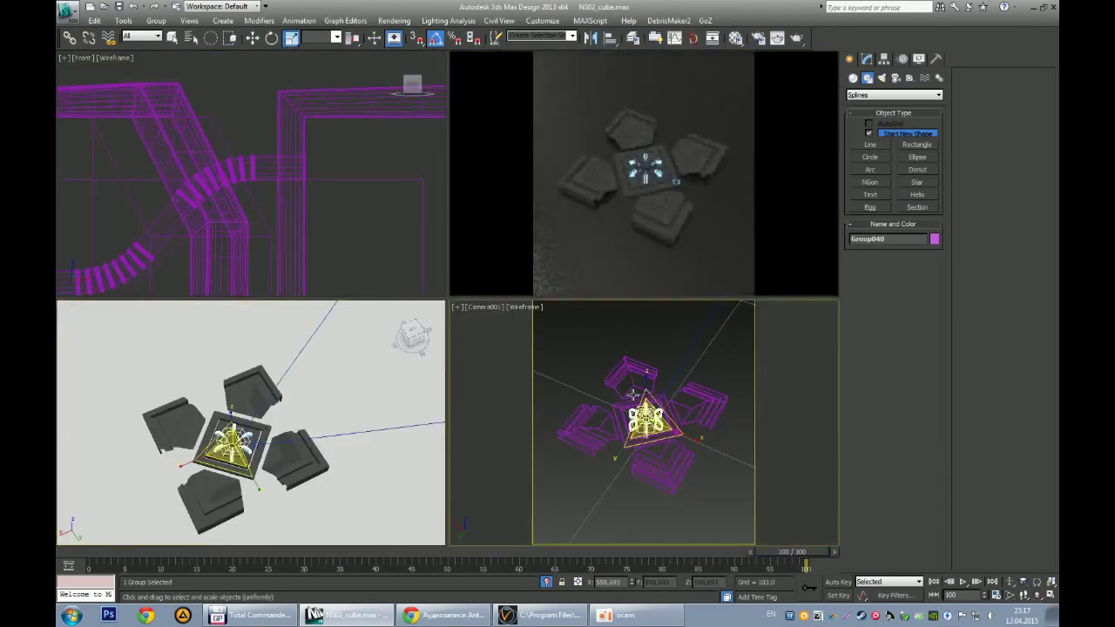
key(alt+w)
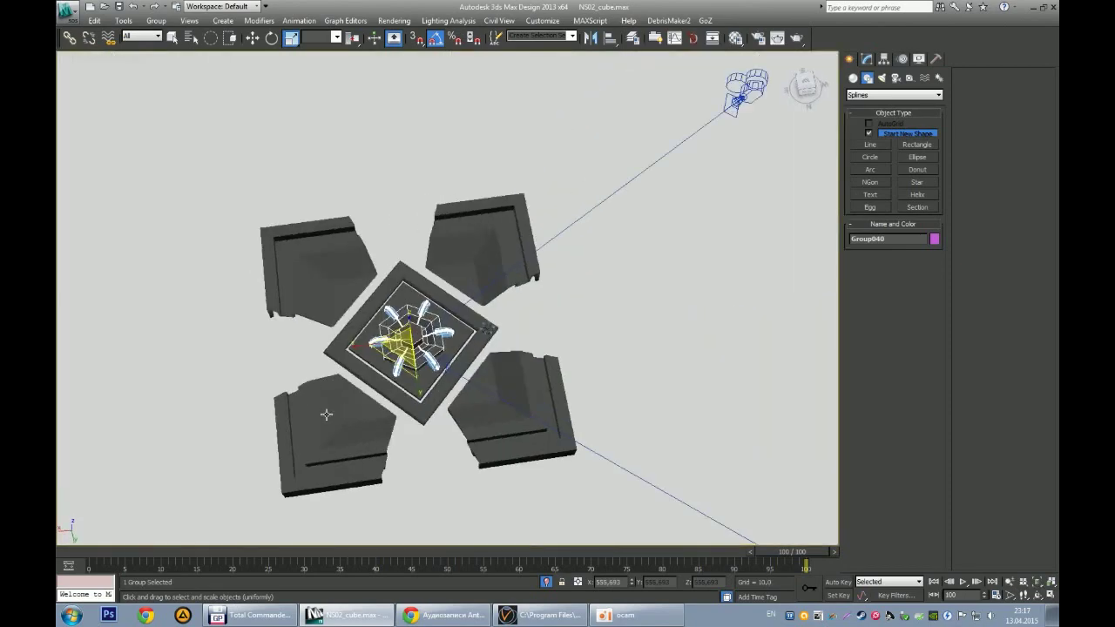
alt+middle_drag(323, 410, 340, 400)
scroll(510, 287, up, 5)
key(w)
mouse_move(523, 335)
alt+middle_down()
mouse_move(324, 381)
mouse_move(398, 323)
alt+middle_up()
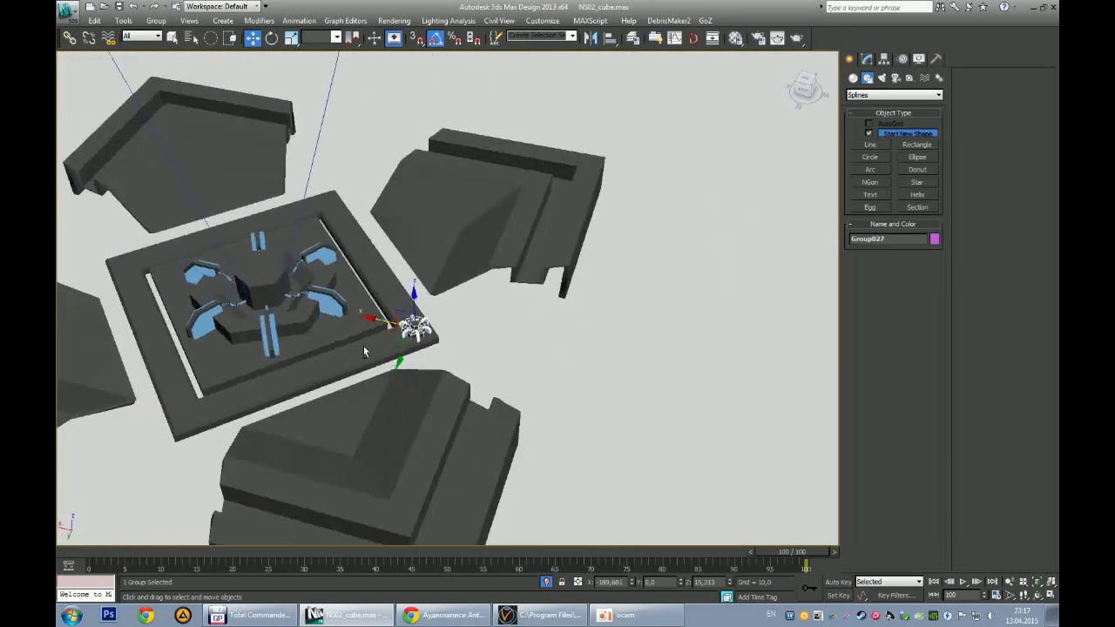
scroll(453, 340, down, 4)
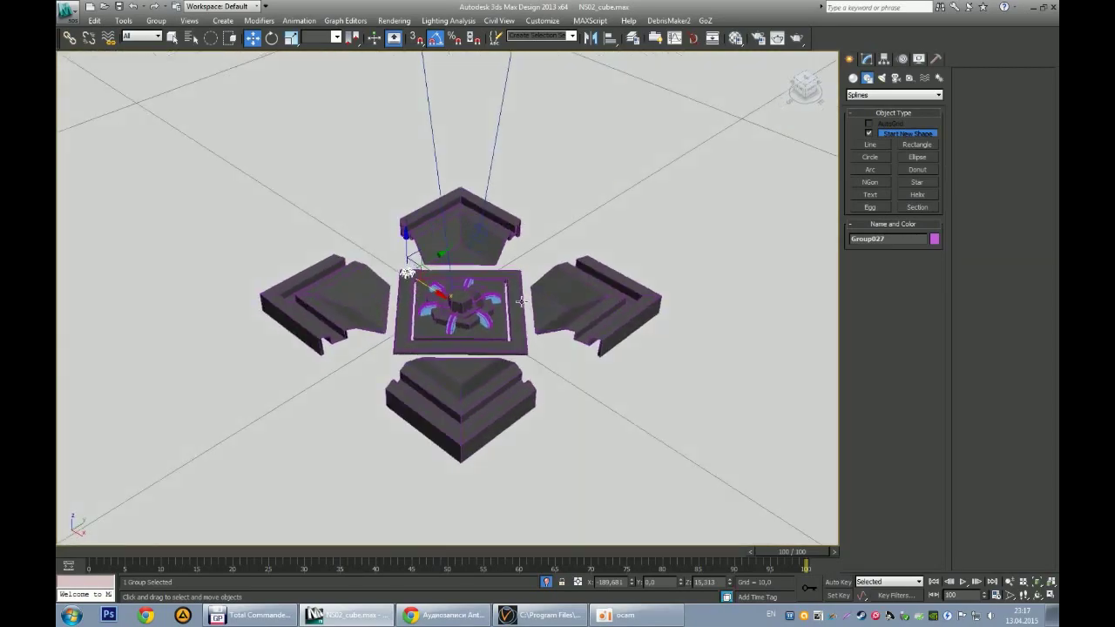
alt+middle_drag(534, 349, 443, 338)
key(F3)
key(F3)
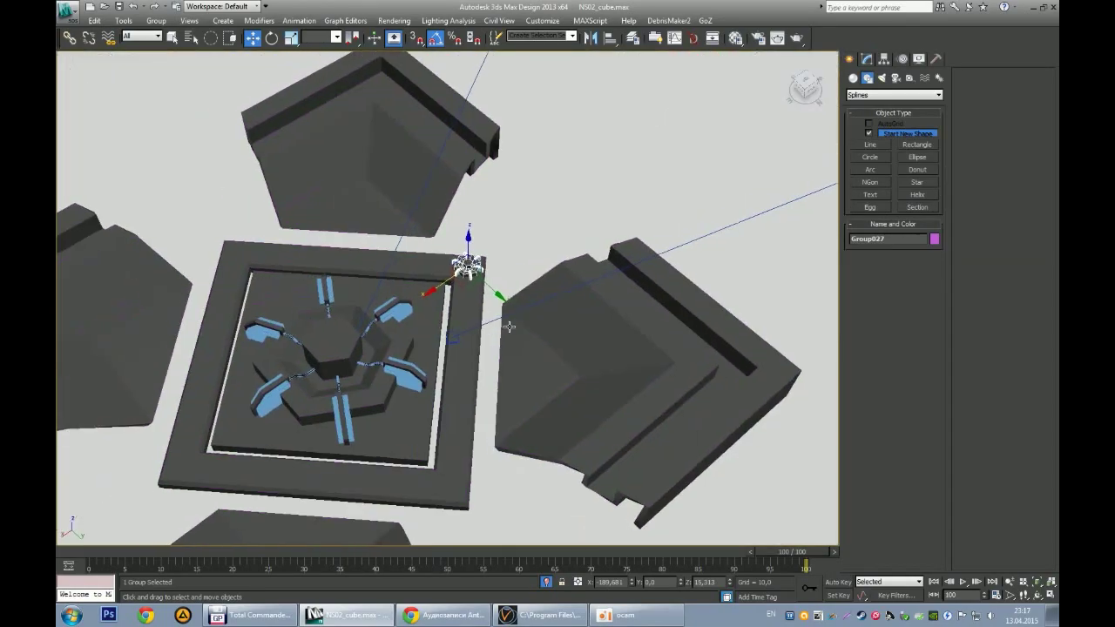
scroll(448, 316, up, 3)
mouse_move(448, 316)
alt+middle_down()
mouse_move(428, 304)
mouse_move(455, 319)
mouse_move(448, 340)
mouse_move(545, 333)
alt+middle_up()
scroll(427, 304, down, 3)
click(432, 307)
Step: Chamfer the selected inner edges of the frame
key(2)
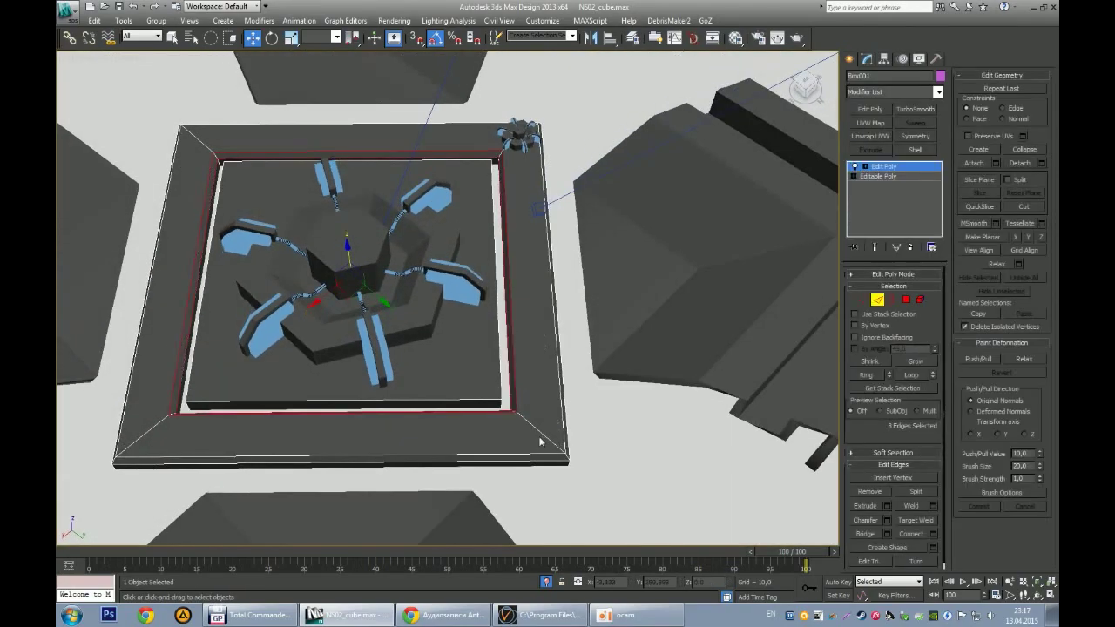
mouse_move(540, 433)
alt+middle_down()
mouse_move(343, 501)
mouse_move(365, 489)
alt+middle_up()
key(q)
key(ctrl+shift+c)
mouse_move(540, 304)
alt+middle_down()
mouse_move(533, 366)
mouse_move(462, 370)
mouse_move(773, 346)
alt+middle_up()
click(454, 356)
Step: Select the frame's four corner-block polygons and detach them as Object036
key(4)
click(595, 498)
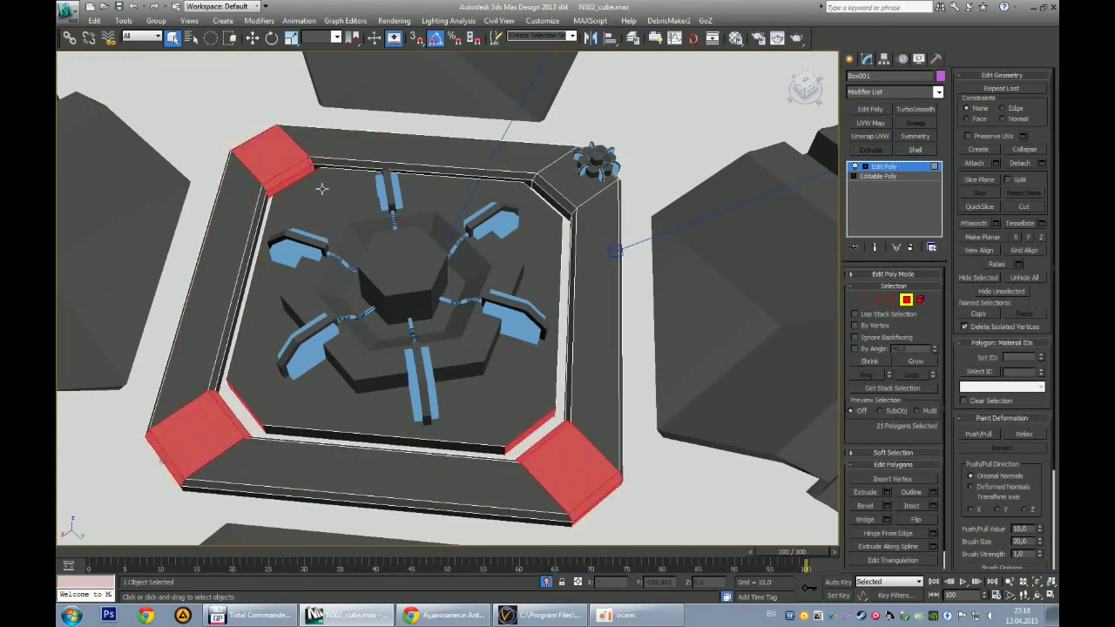
ctrl+click(556, 194)
alt+middle_drag(555, 193, 463, 275)
key(F3)
scroll(459, 279, up, 5)
mouse_move(422, 361)
alt+middle_down()
mouse_move(375, 263)
mouse_move(428, 331)
mouse_move(490, 351)
mouse_move(430, 257)
mouse_move(463, 331)
alt+middle_up()
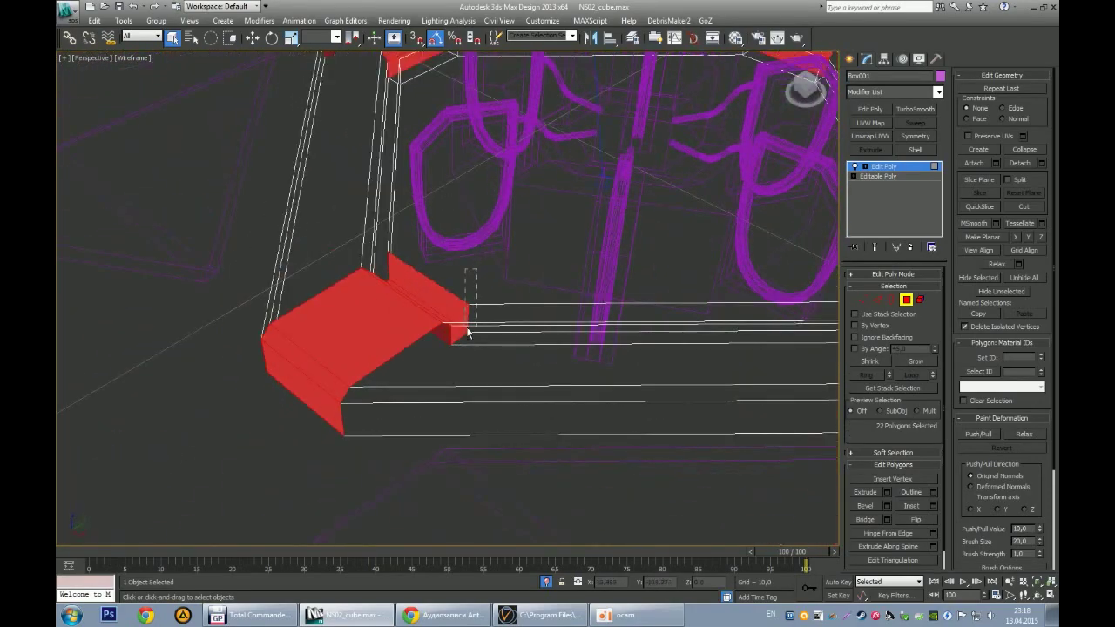
click(465, 338)
key(ctrl+z)
key(F3)
scroll(464, 347, down, 5)
mouse_move(464, 346)
alt+middle_down()
mouse_move(548, 318)
mouse_move(525, 301)
mouse_move(773, 235)
alt+middle_up()
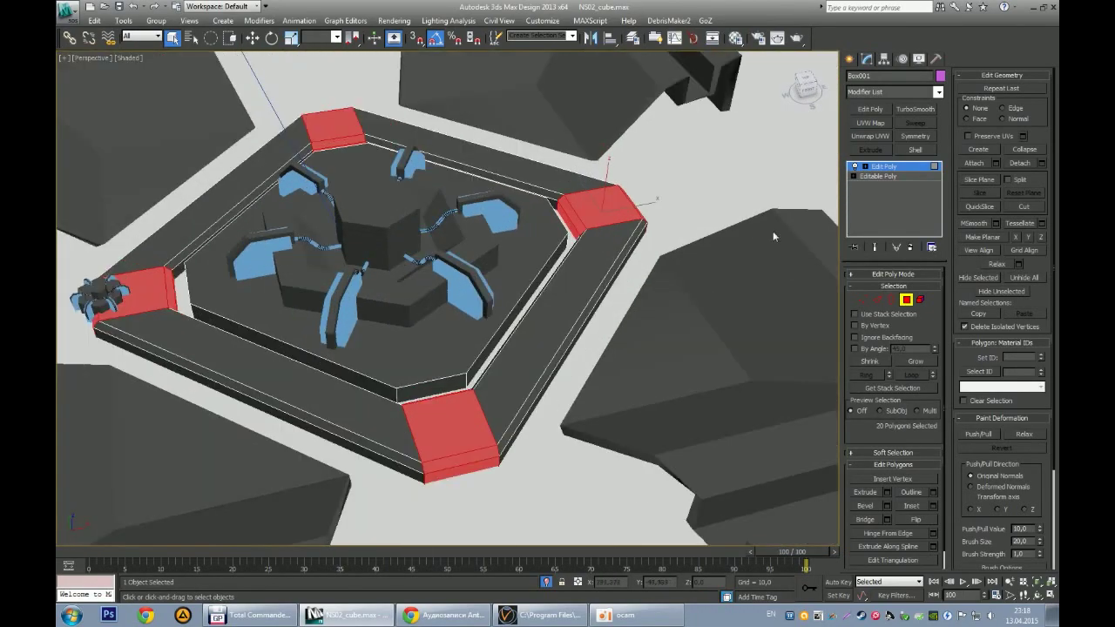
click(1042, 164)
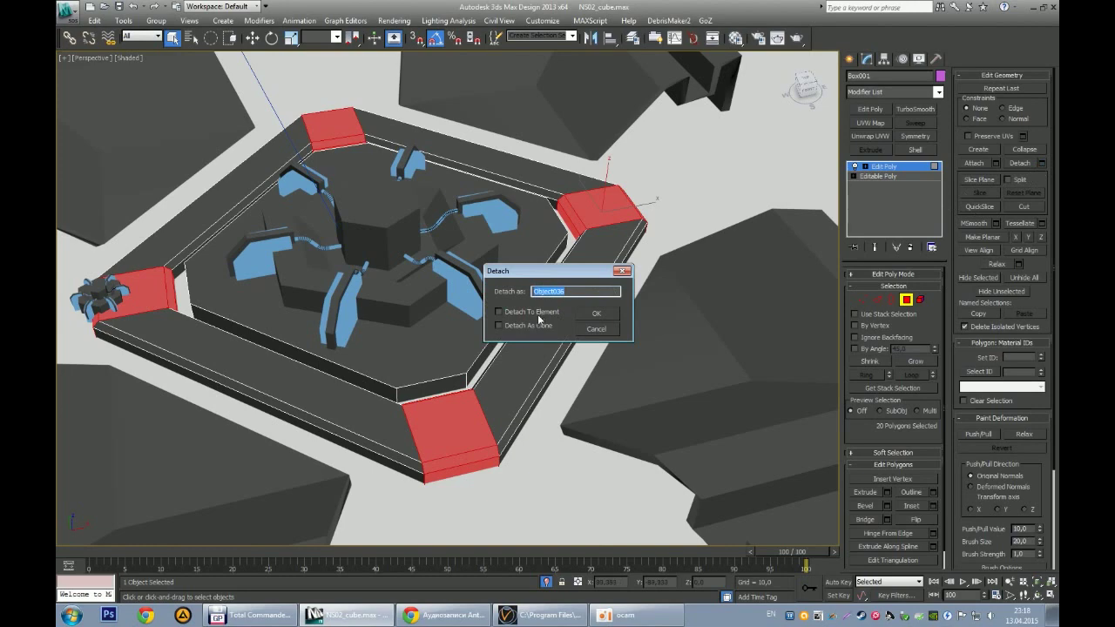
click(593, 313)
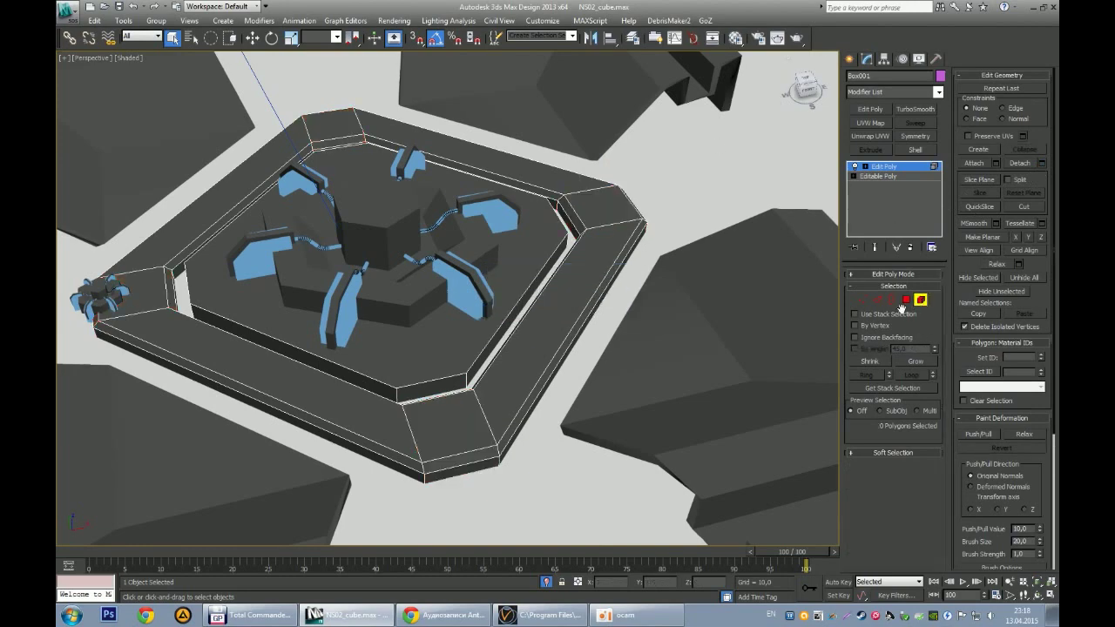
Step: Select the detached corner object Object036 and give it a green colour
click(849, 59)
key(w)
click(383, 253)
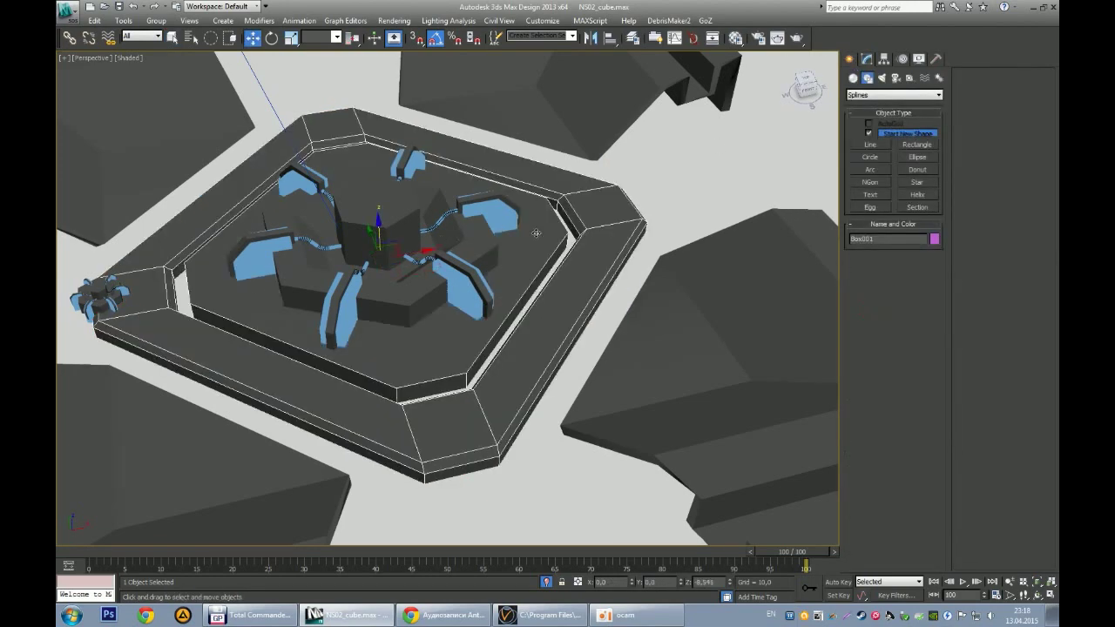
key(F3)
click(934, 239)
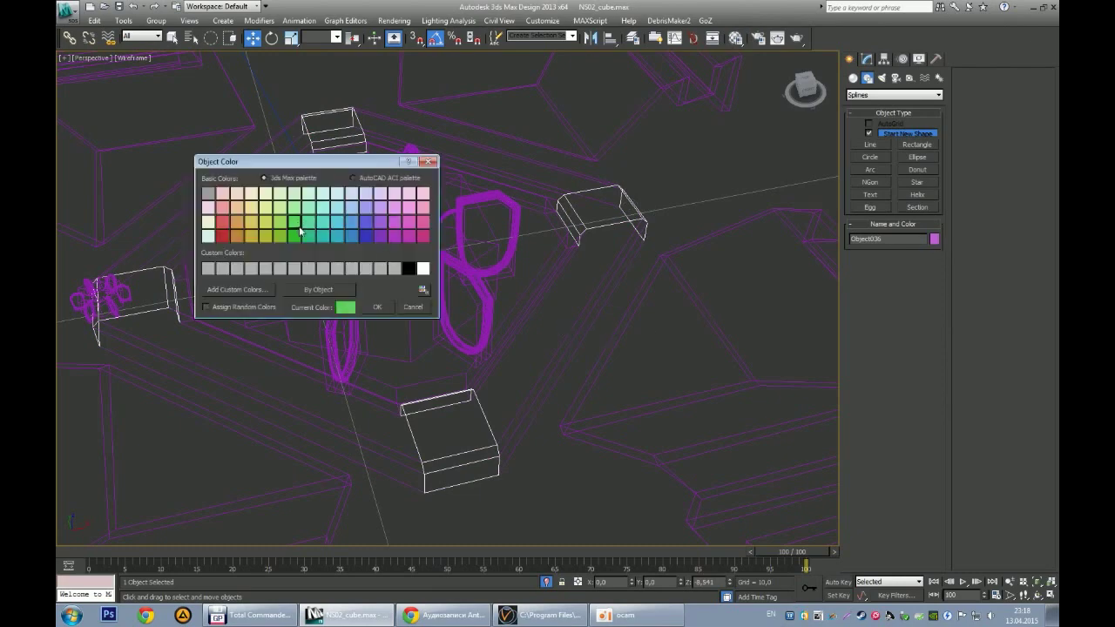
double_click(297, 222)
key(F3)
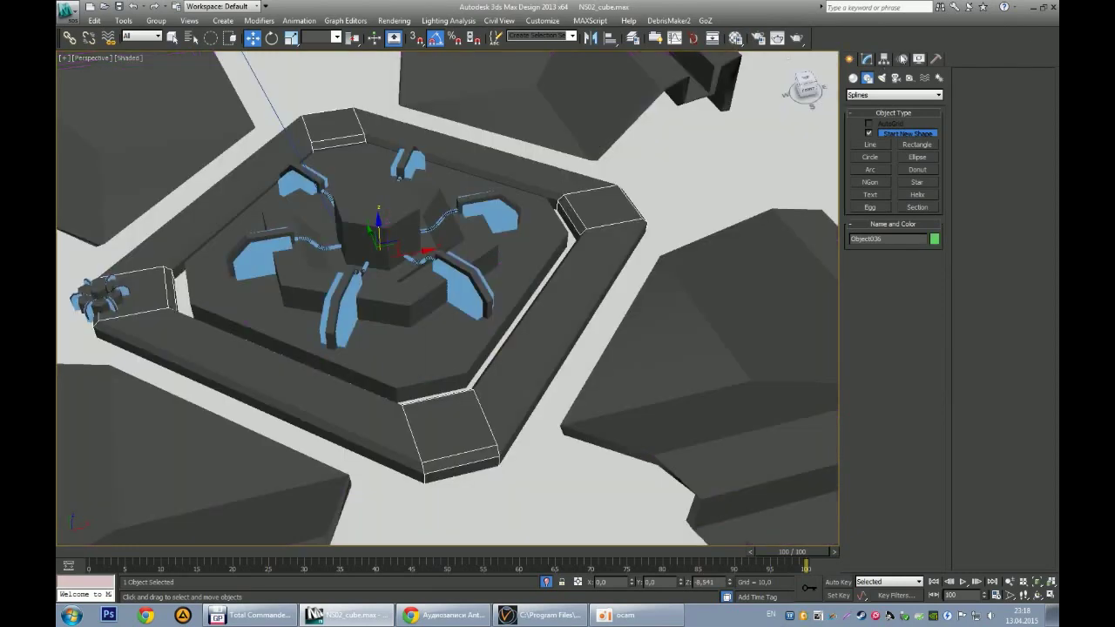
Step: Raise the Shell outer amount to about 8,83, then select the left-corner bracket group
click(867, 58)
alt+middle_drag(688, 242, 703, 236)
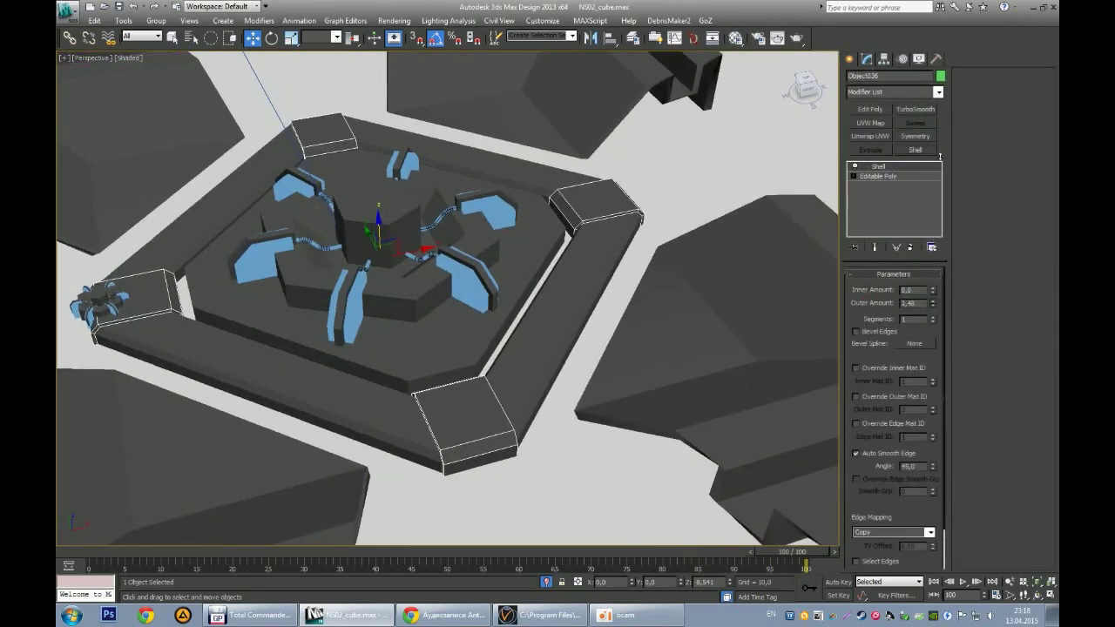
drag(940, 23, 940, 427)
alt+middle_drag(435, 334, 469, 353)
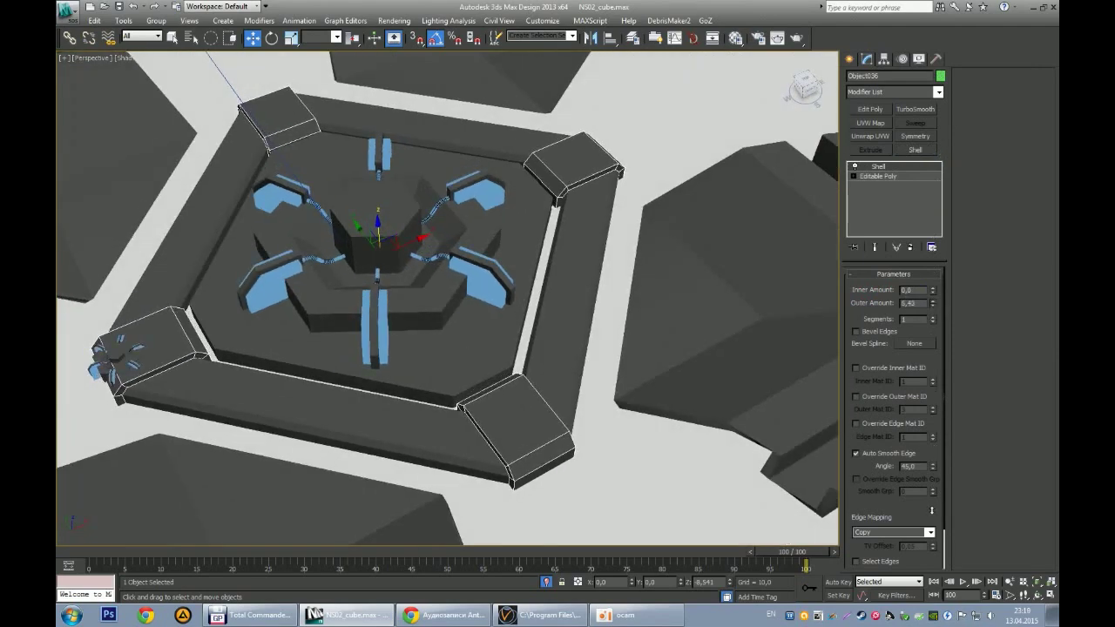
alt+middle_drag(386, 373, 219, 343)
click(219, 344)
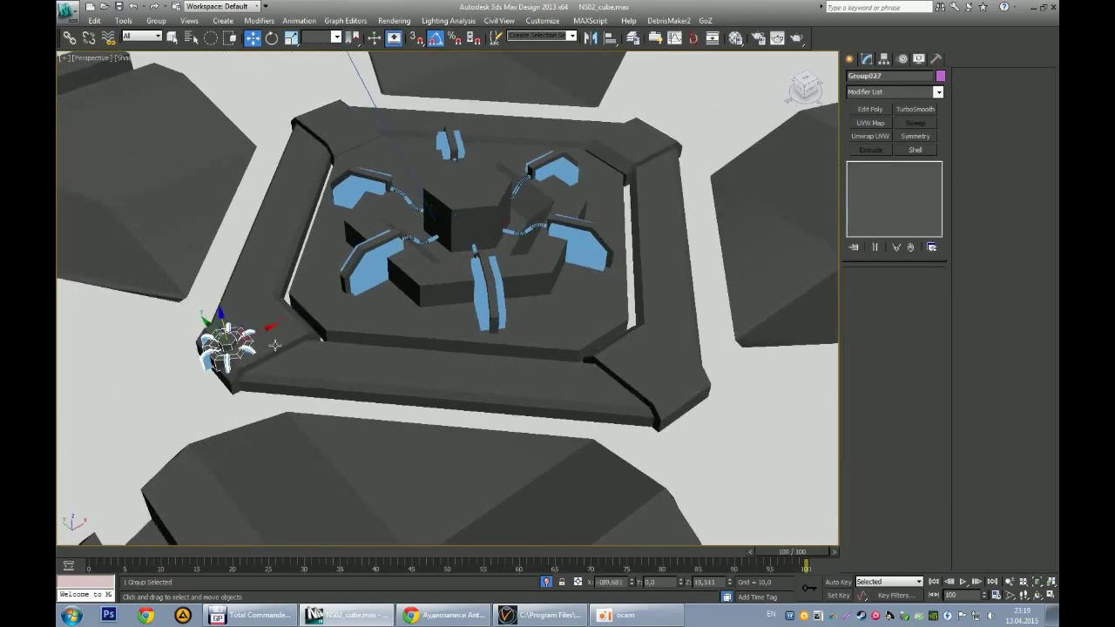
Step: Frame the bracket group and lift it up out of the floor
key(z)
alt+middle_drag(502, 276, 550, 229)
drag(549, 229, 554, 188)
mouse_move(550, 205)
alt+middle_down()
mouse_move(641, 273)
mouse_move(589, 304)
alt+middle_up()
scroll(589, 304, up, 5)
Step: Select NGon001's top face and chamfer its rim edges
click(526, 336)
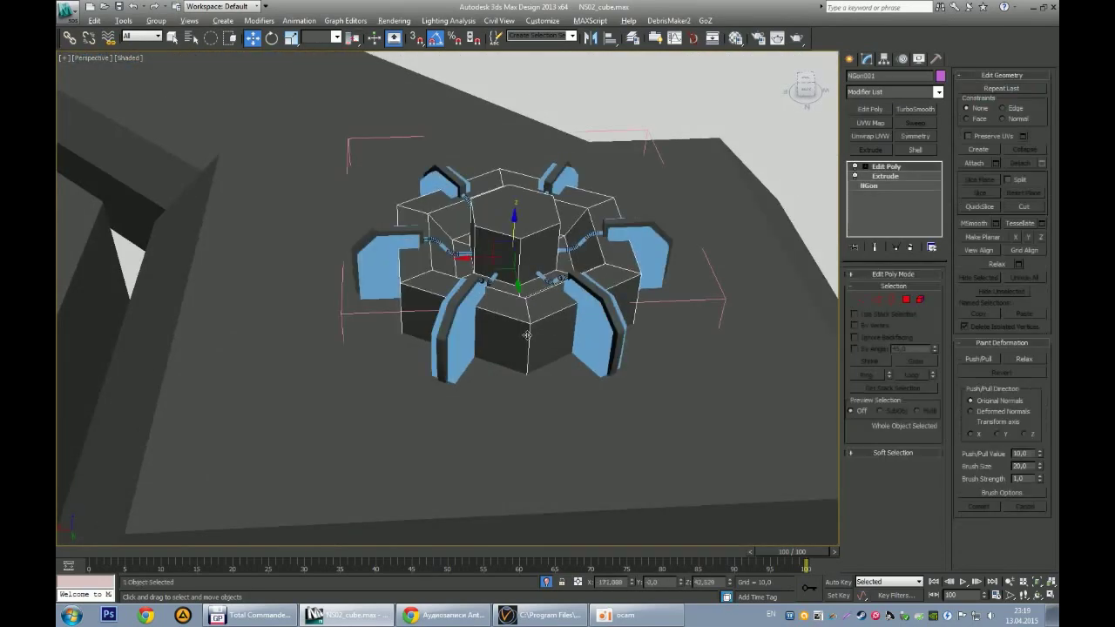
alt+middle_drag(526, 335, 523, 288)
scroll(522, 287, up, 3)
key(4)
click(514, 235)
drag(513, 235, 519, 247)
mouse_move(519, 247)
alt+middle_down()
mouse_move(523, 314)
mouse_move(493, 415)
alt+middle_up()
key(2)
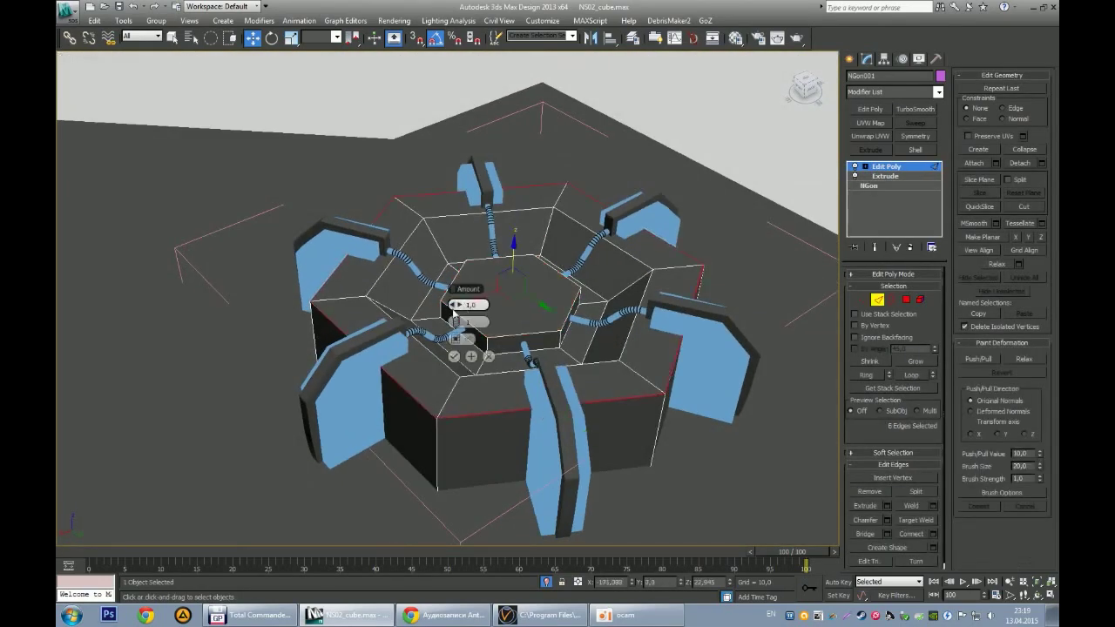
click(453, 356)
mouse_move(454, 356)
alt+middle_down()
mouse_move(455, 383)
mouse_move(525, 386)
alt+middle_up()
Step: Select full rings of the core's vertical wall edges and begin connecting them
key(alt+r)
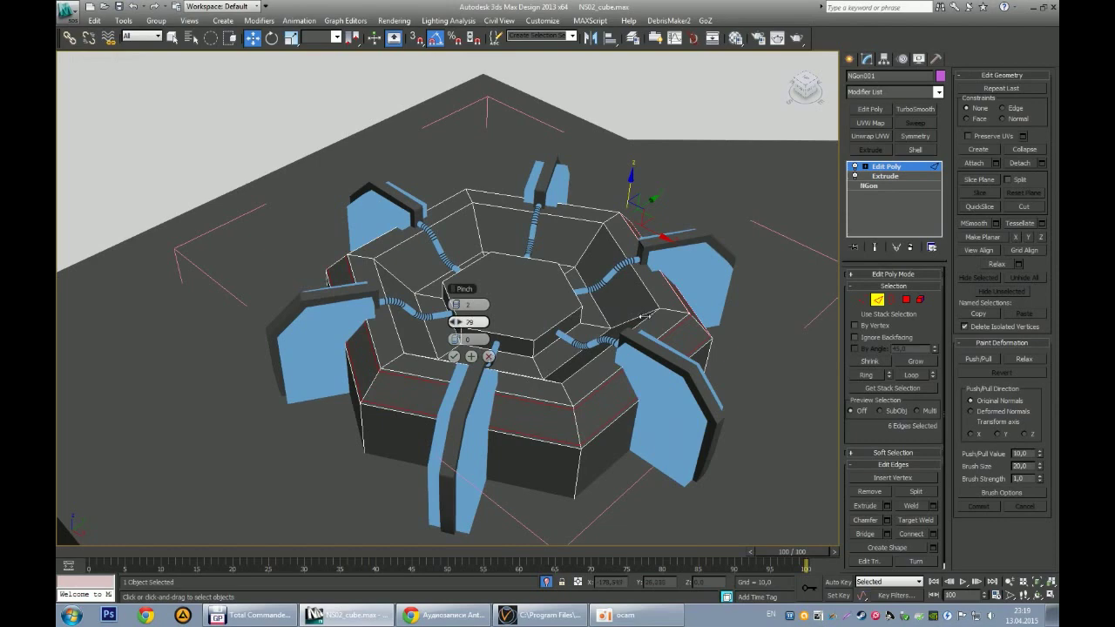
mouse_move(398, 361)
alt+middle_down()
mouse_move(429, 365)
mouse_move(409, 267)
mouse_move(450, 303)
alt+middle_up()
key(q)
key(ctrl+shift+e)
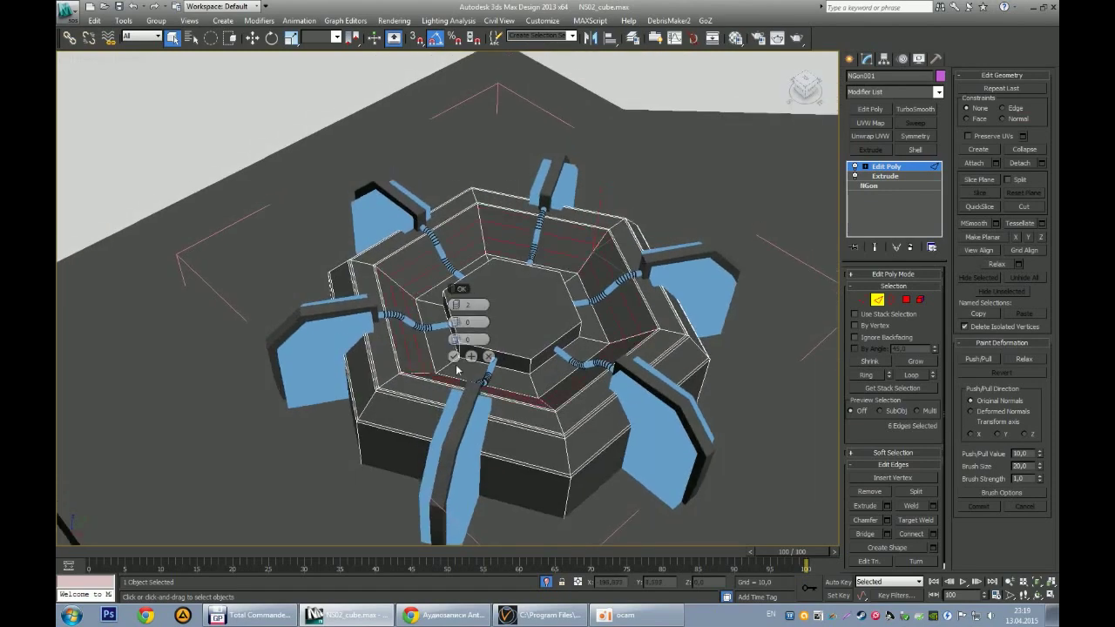
Step: Commit the first connecting edge loops around the core walls
click(453, 356)
alt+middle_drag(454, 356, 522, 331)
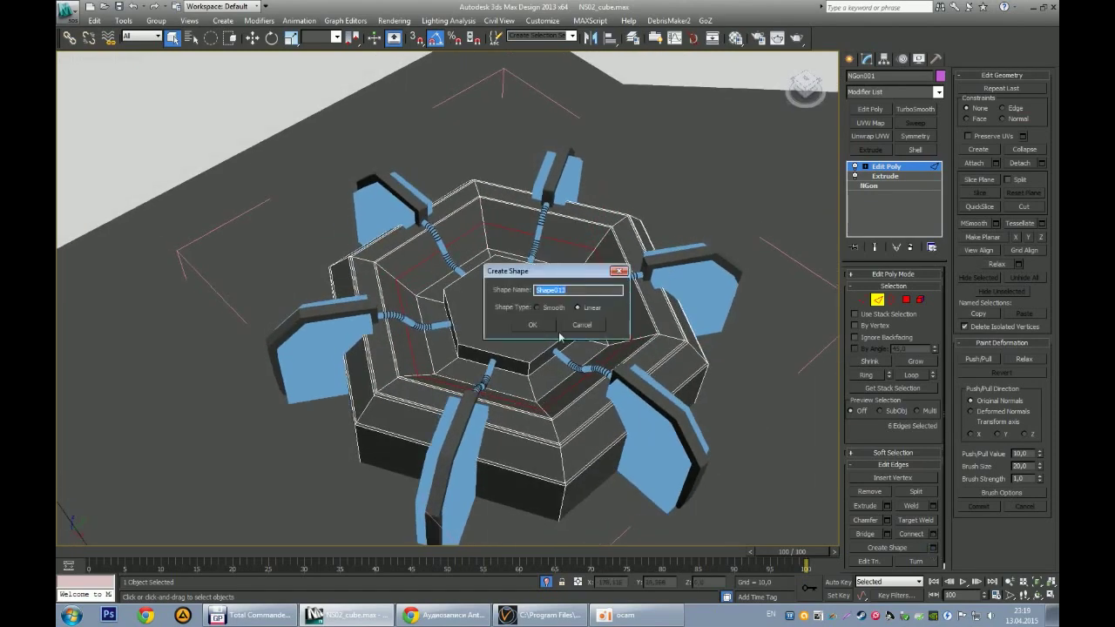
mouse_move(662, 218)
alt+middle_down()
mouse_move(594, 268)
mouse_move(603, 272)
alt+middle_up()
Step: Add another pair of connecting edge loops, pinched to 87, on the hub walls
key(ctrl+shift+e)
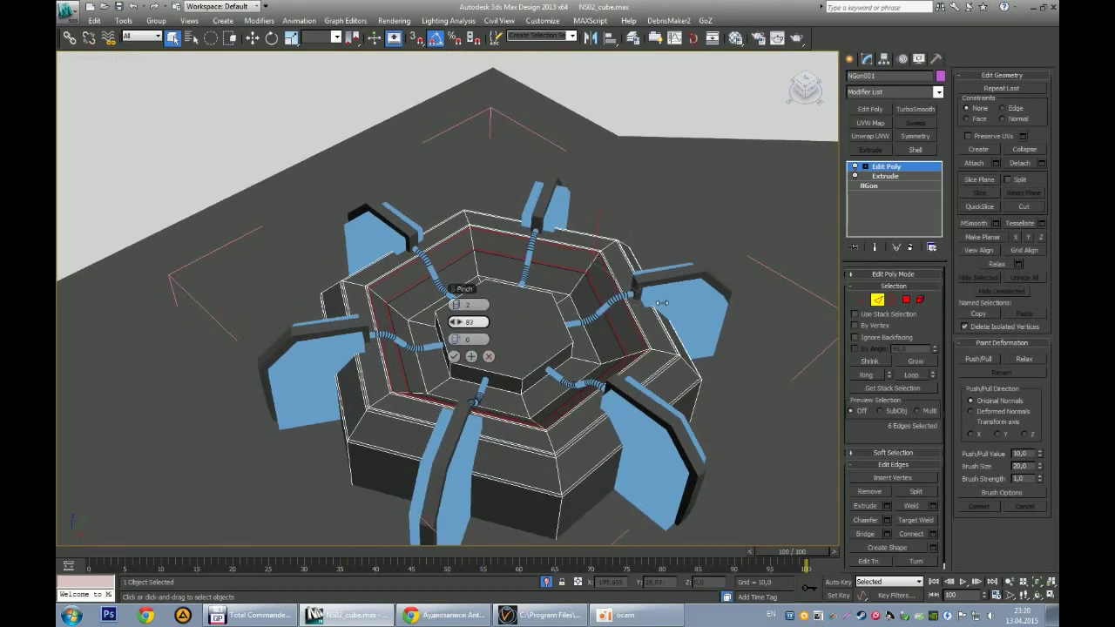
click(454, 356)
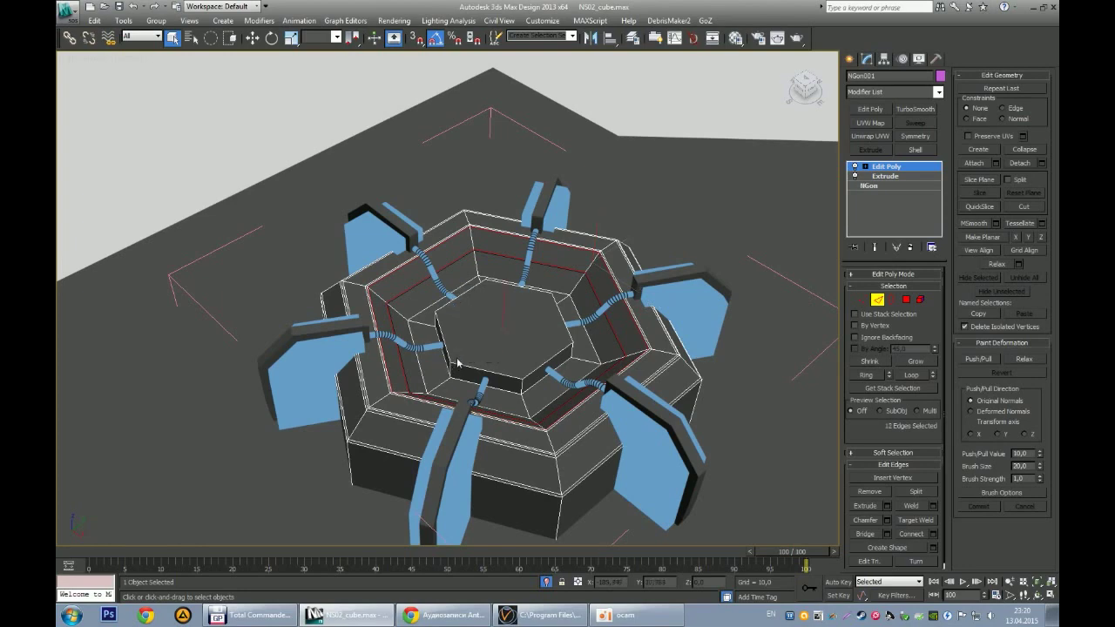
alt+middle_drag(454, 357, 485, 338)
scroll(492, 344, up, 3)
click(444, 615)
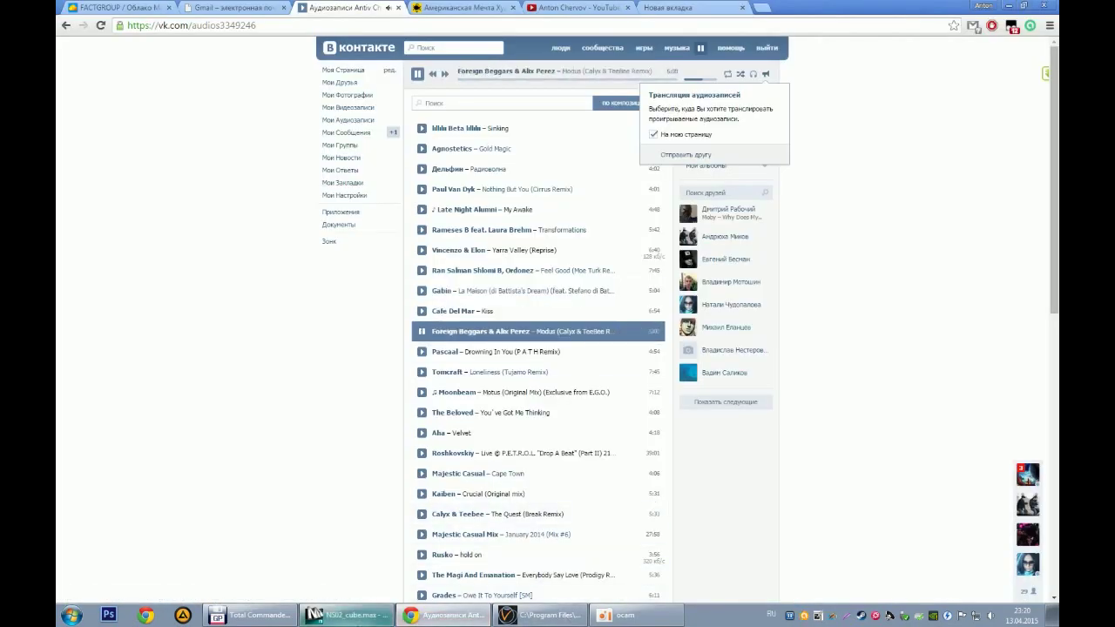
click(344, 615)
mouse_move(419, 296)
alt+middle_down()
mouse_move(365, 340)
mouse_move(383, 353)
alt+middle_up()
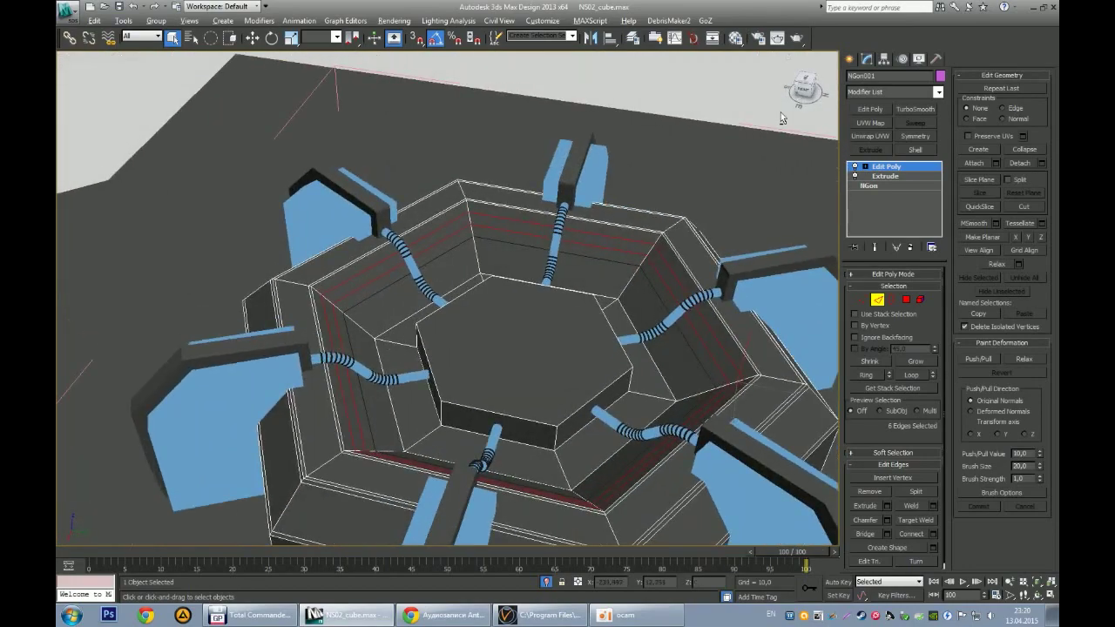
Step: Isolate NGon001 and connect the selected edges with two new loops
key(alt+q)
scroll(604, 223, up, 5)
alt+middle_drag(604, 223, 805, 341)
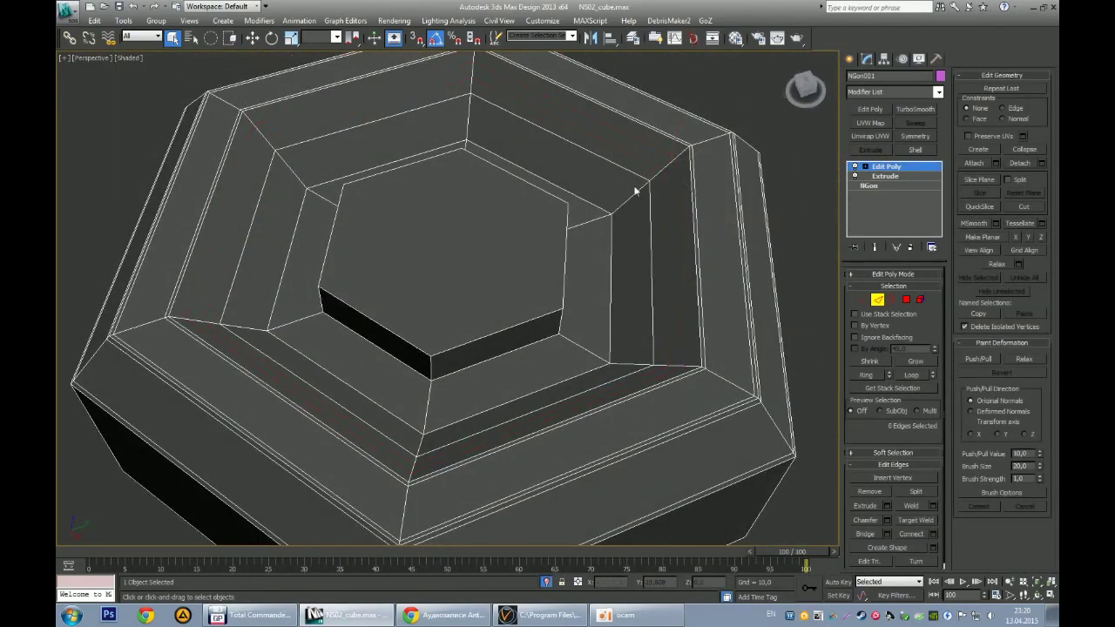
key(ctrl+shift+e)
alt+middle_drag(461, 355, 297, 311)
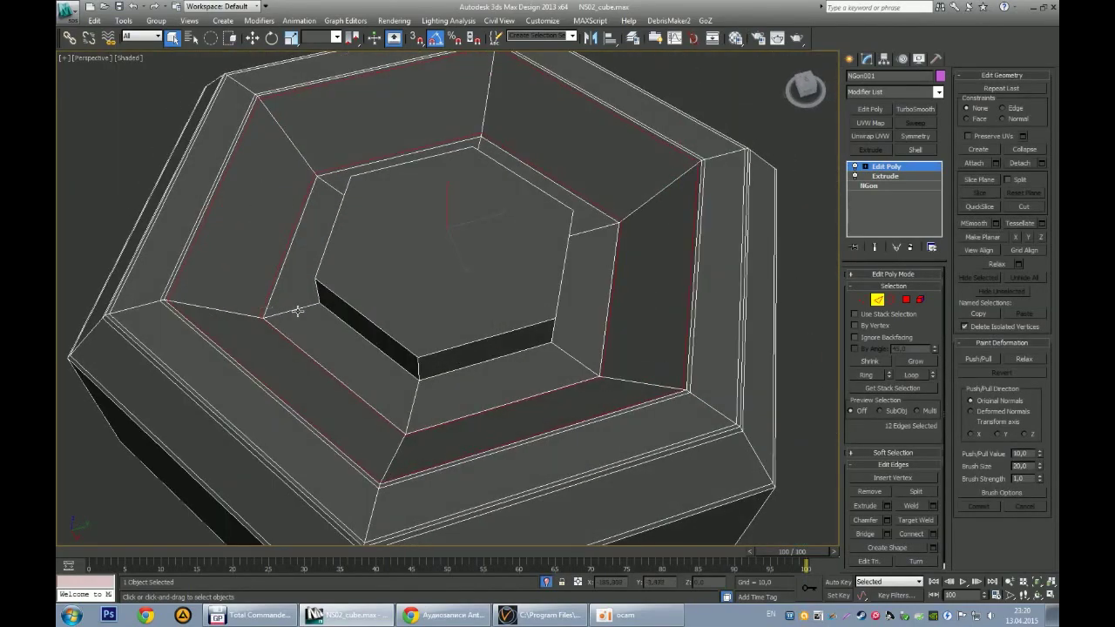
click(453, 356)
mouse_move(454, 356)
alt+middle_down()
mouse_move(480, 333)
mouse_move(556, 352)
mouse_move(654, 307)
alt+middle_up()
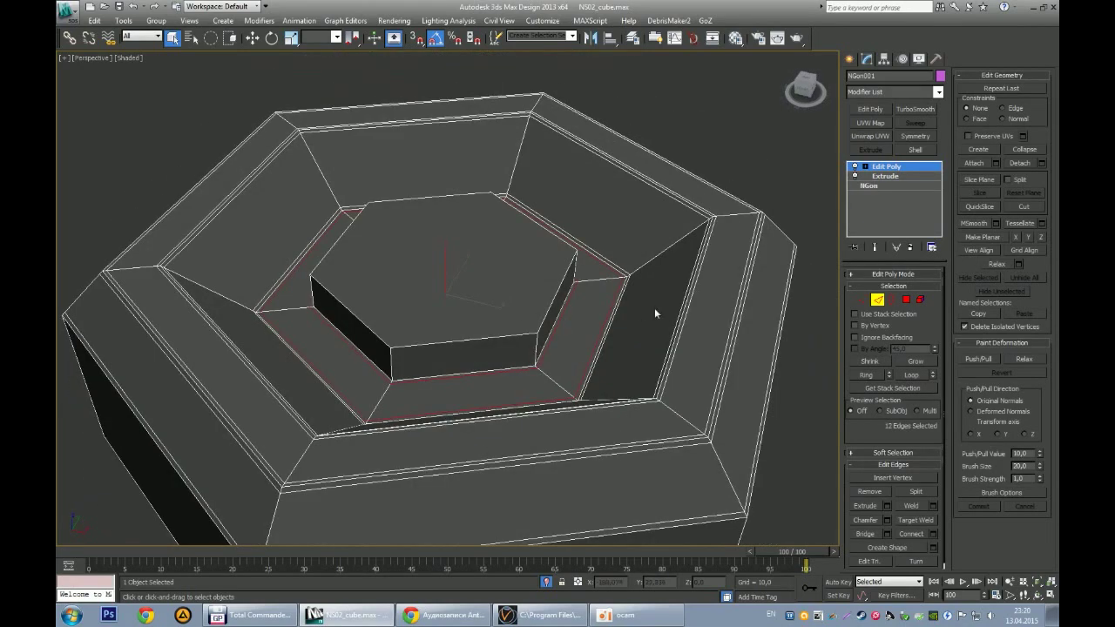
Step: Inset the top hexagon face of the core
click(905, 299)
key(ctrl+shift+i)
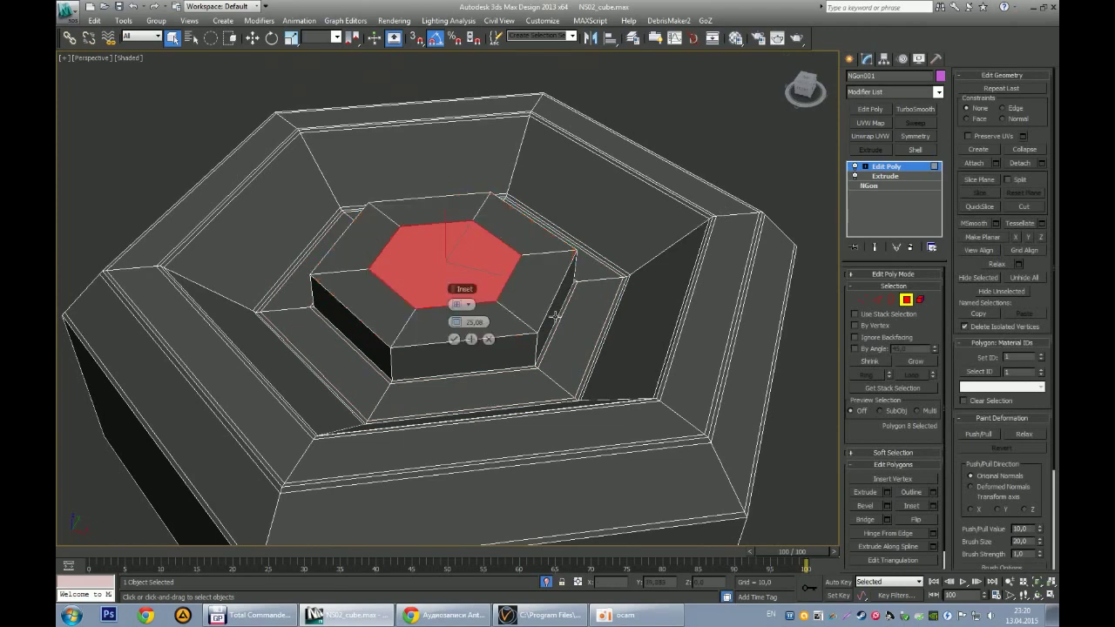
drag(474, 321, 480, 392)
click(454, 339)
Step: Connect the core's vertical side edges with a new supporting loop
key(2)
mouse_move(386, 356)
alt+middle_down()
mouse_move(458, 345)
mouse_move(515, 284)
mouse_move(570, 348)
mouse_move(558, 355)
alt+middle_up()
click(454, 357)
scroll(453, 365, down, 3)
key(4)
key(2)
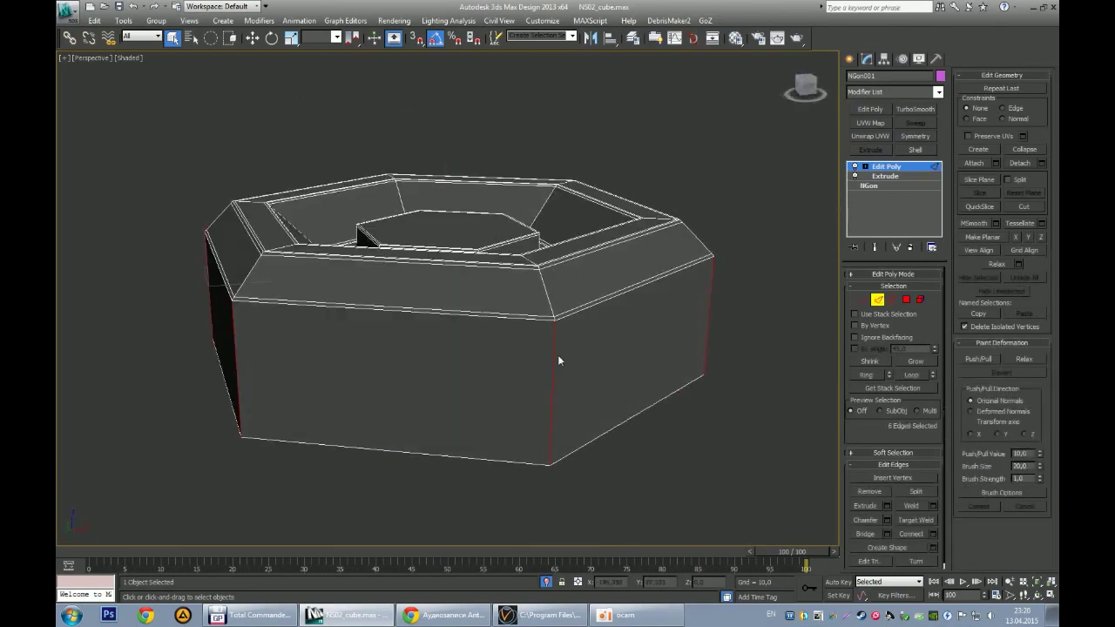
key(ctrl+shift+e)
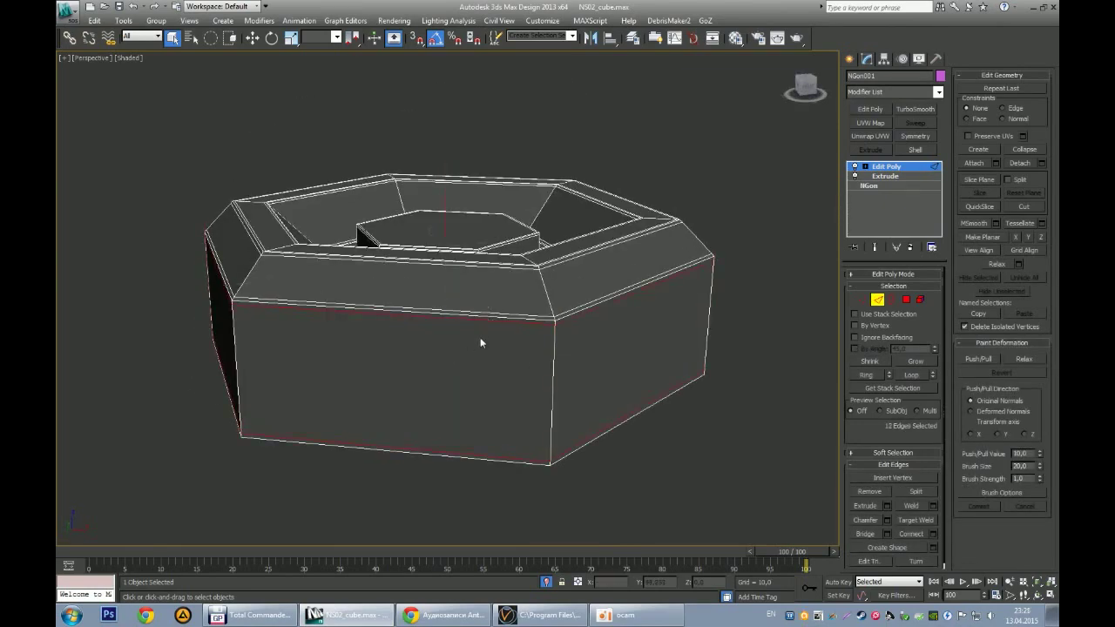
alt+middle_drag(480, 340, 487, 383)
Step: Add TurboSmooth, then chamfer the Edit Poly edges 0,01 with 2 segments
click(915, 109)
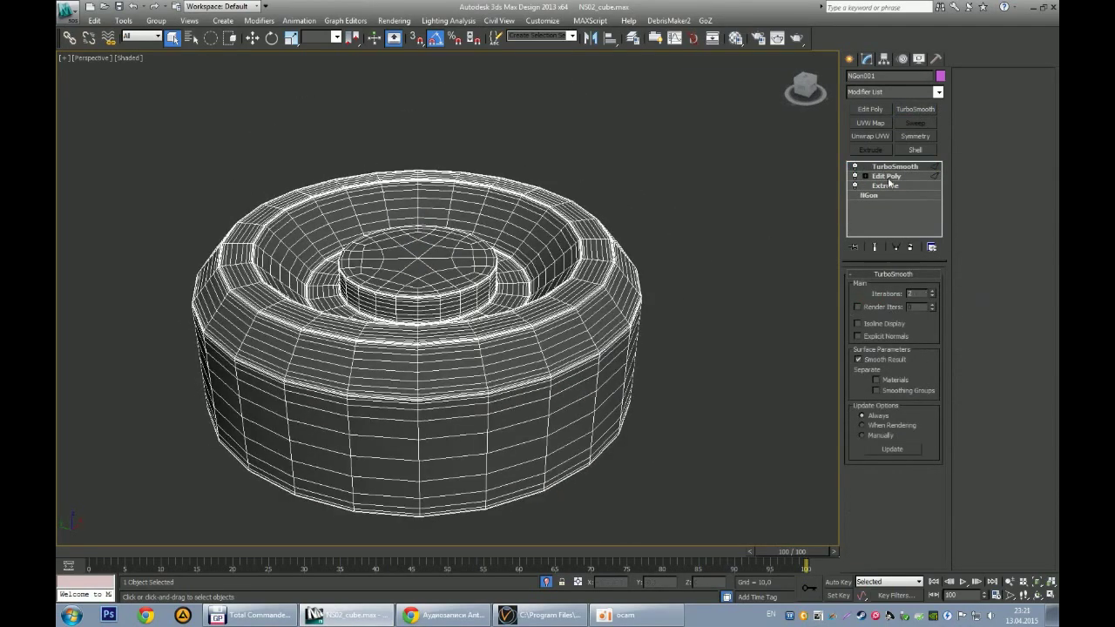
click(887, 176)
alt+middle_drag(488, 366, 540, 331)
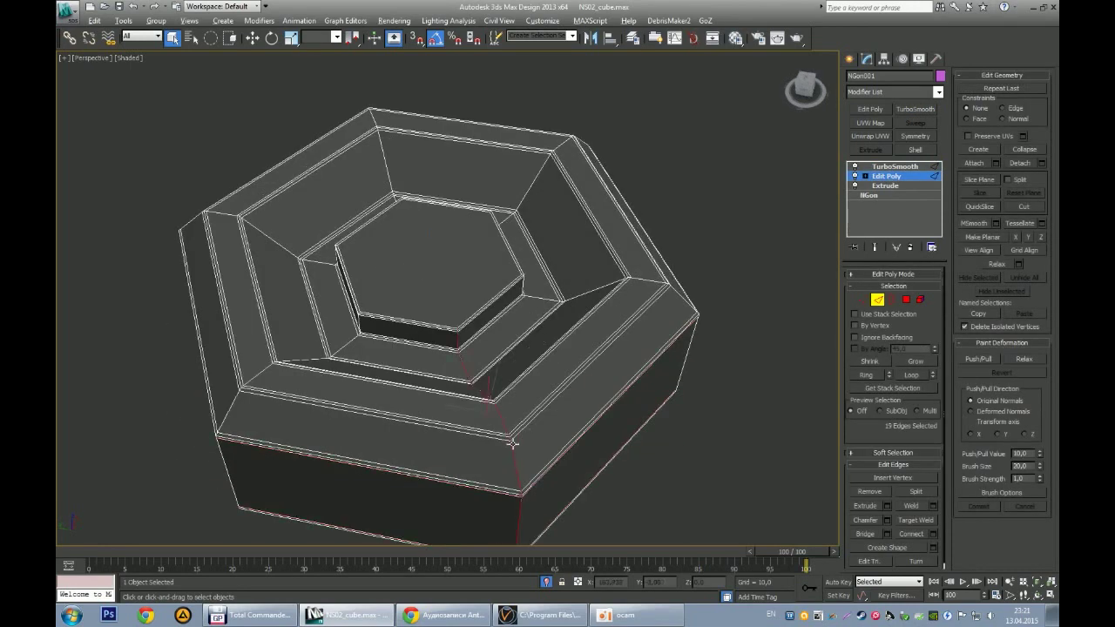
key(ctrl+shift+c)
right_click(461, 305)
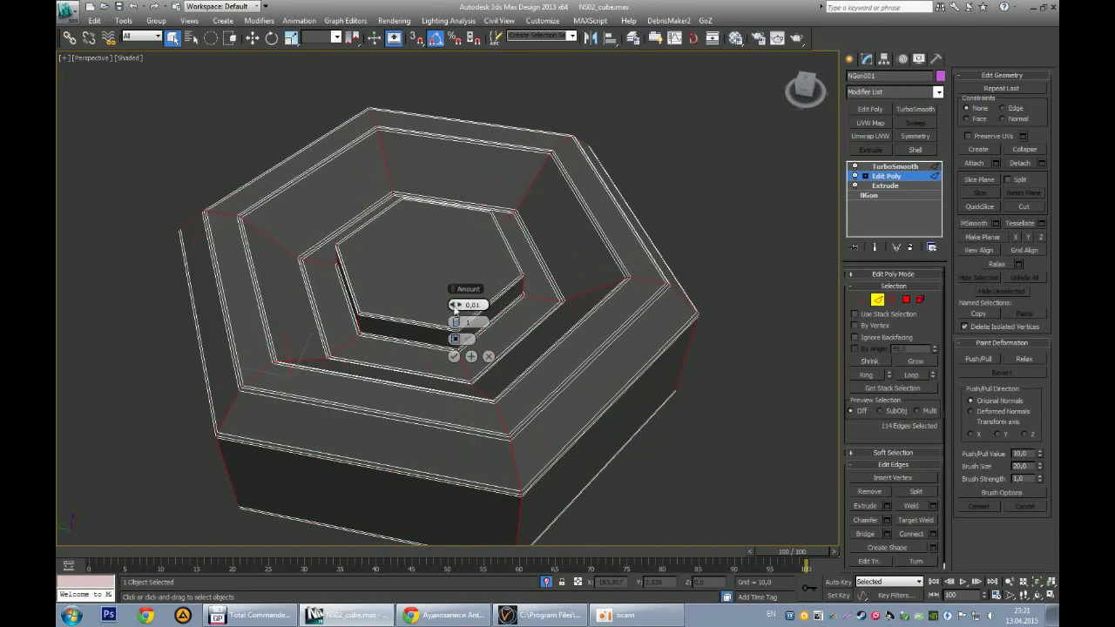
drag(455, 322, 459, 328)
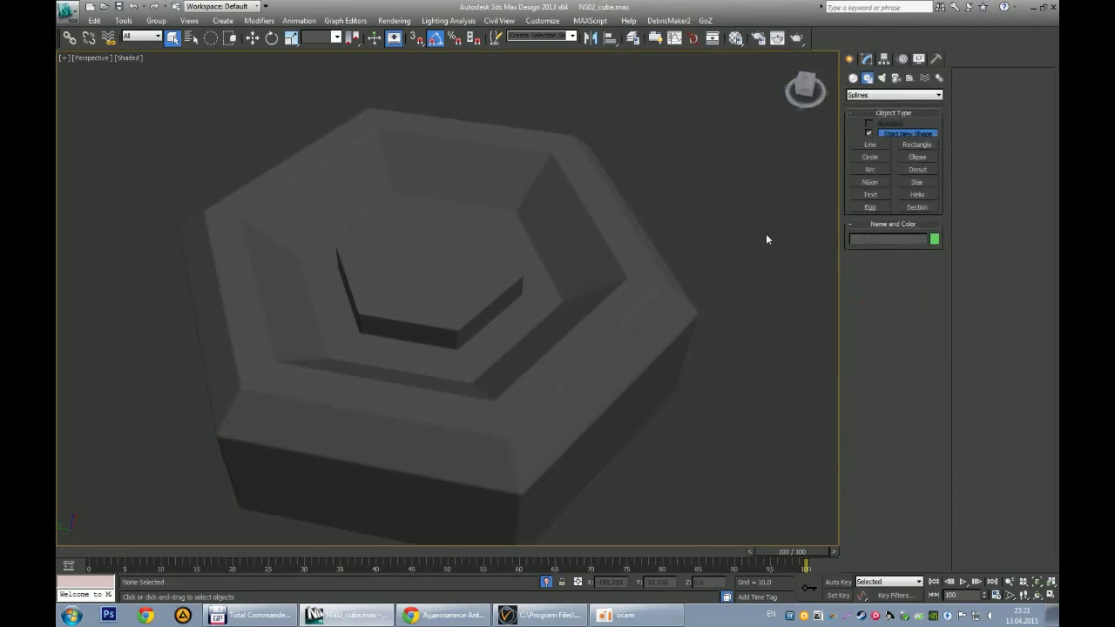
Step: End isolation and look straight down at the corner block with the bracket group
right_click(656, 314)
click(683, 222)
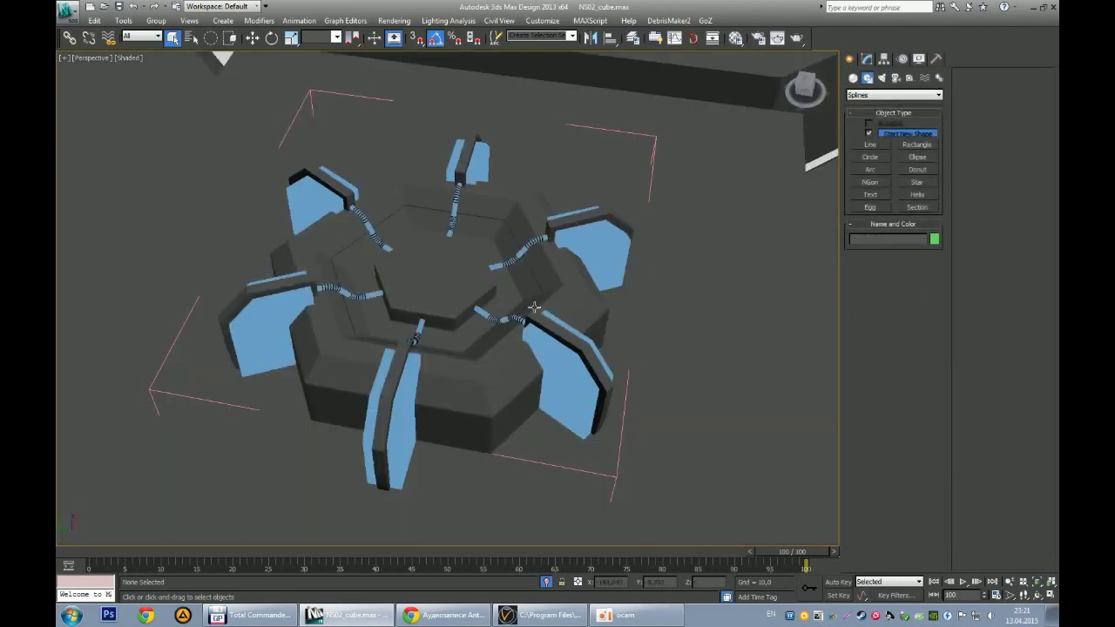
key(F3)
key(F3)
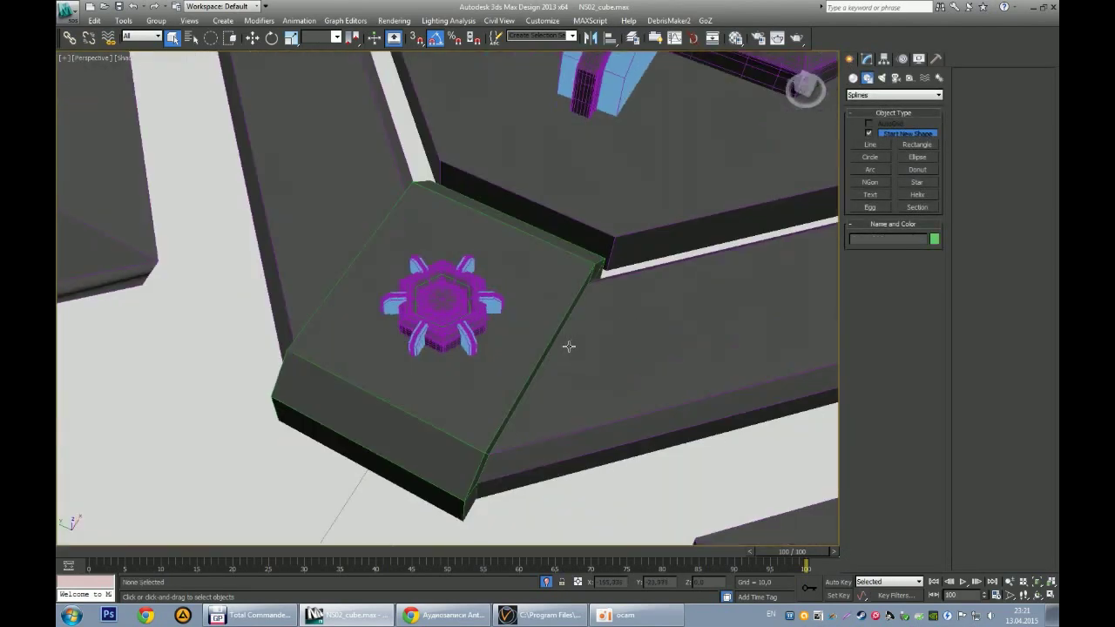
alt+middle_drag(587, 302, 569, 276)
key(F4)
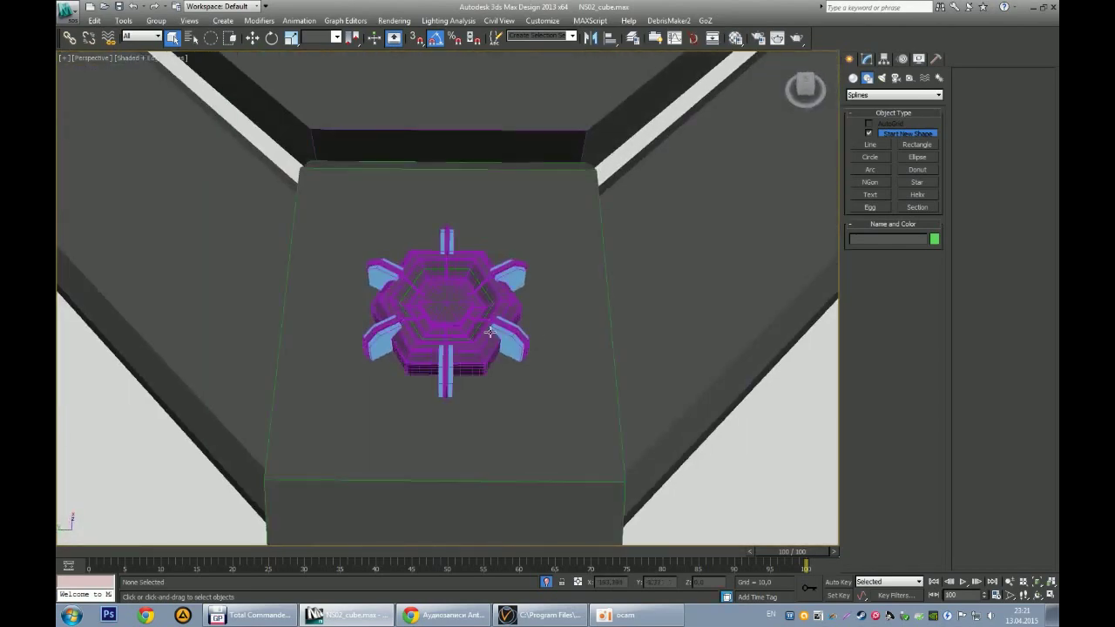
Step: Draw Cylinder071 on the corner pad and align it to the bracket group
right_click(575, 352)
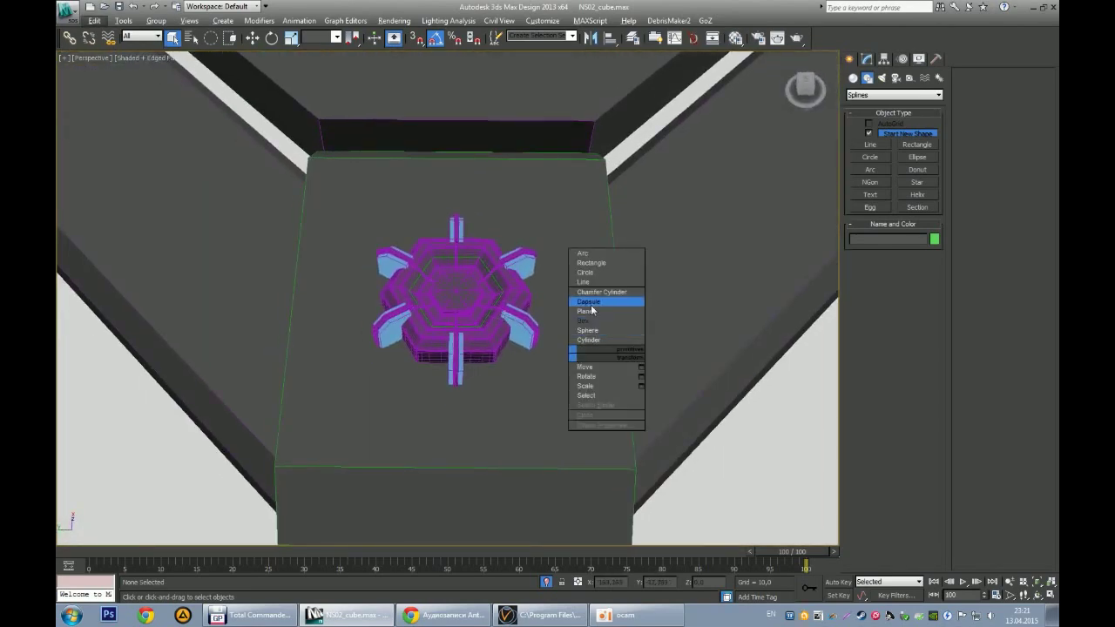
click(589, 340)
drag(610, 261, 653, 262)
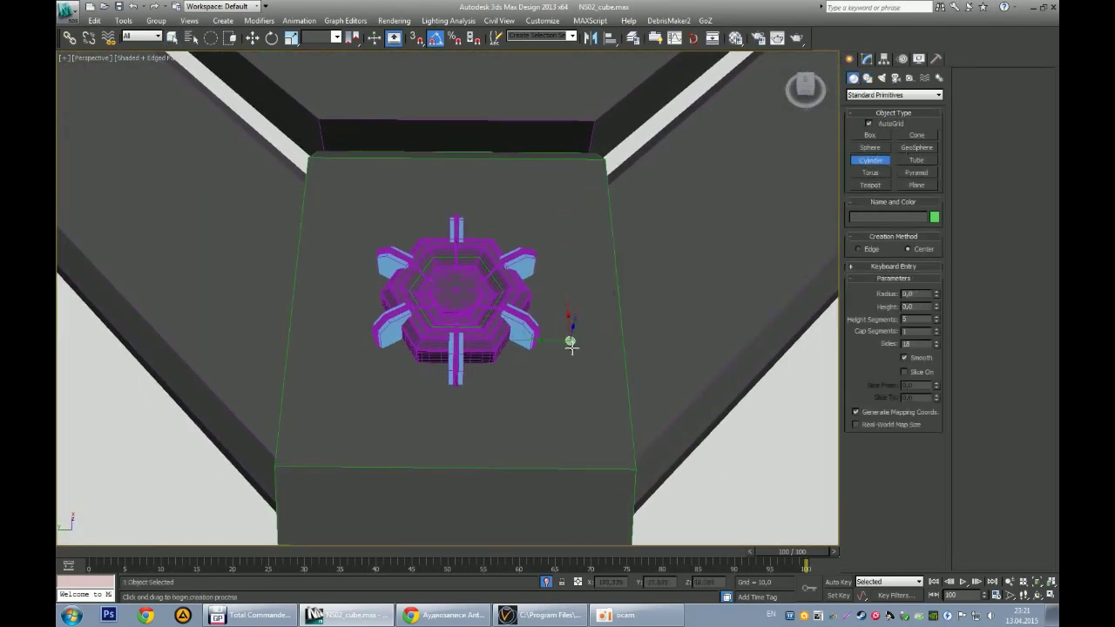
drag(571, 345, 675, 365)
click(680, 296)
key(alt+a)
click(442, 348)
click(557, 406)
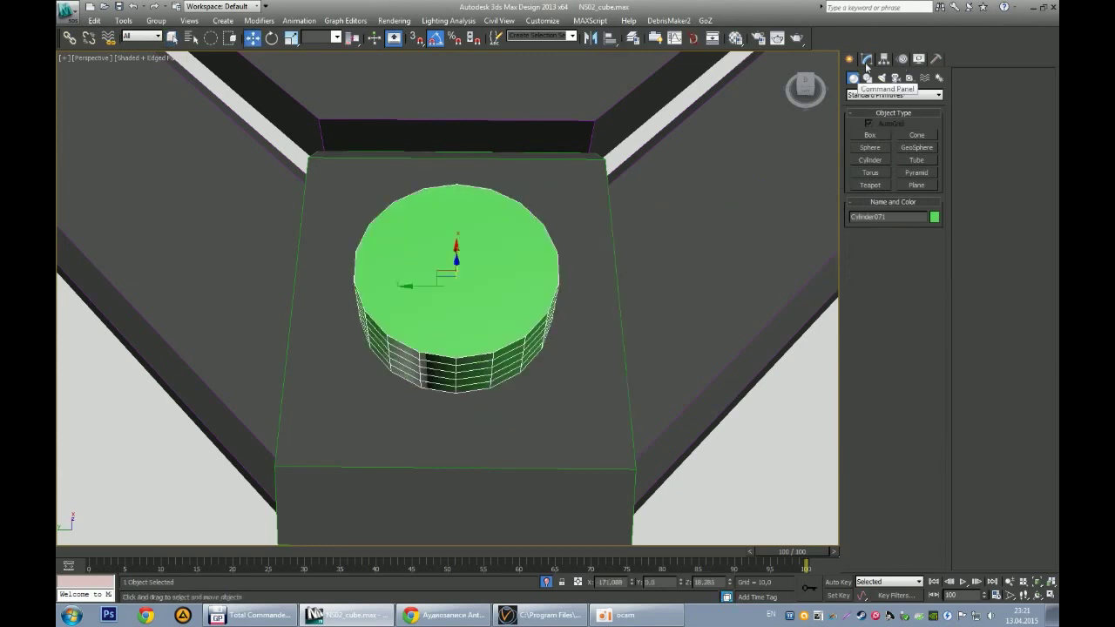
click(867, 59)
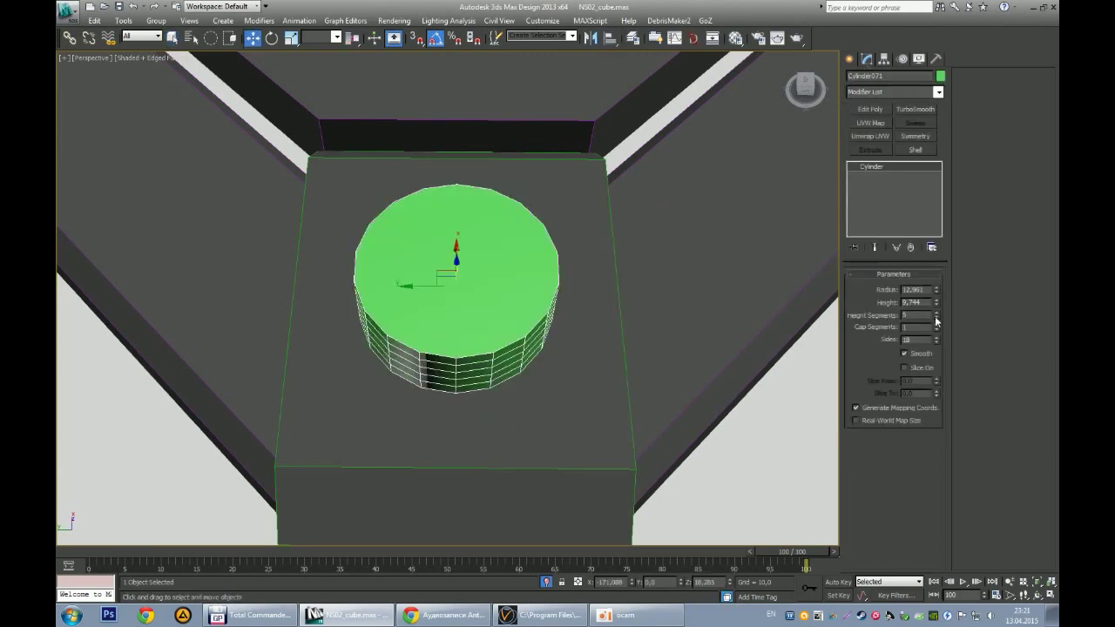
Step: Reduce the cylinder to one height segment, add Edit Poly, and select its top face
right_click(936, 316)
alt+middle_drag(642, 326, 443, 286)
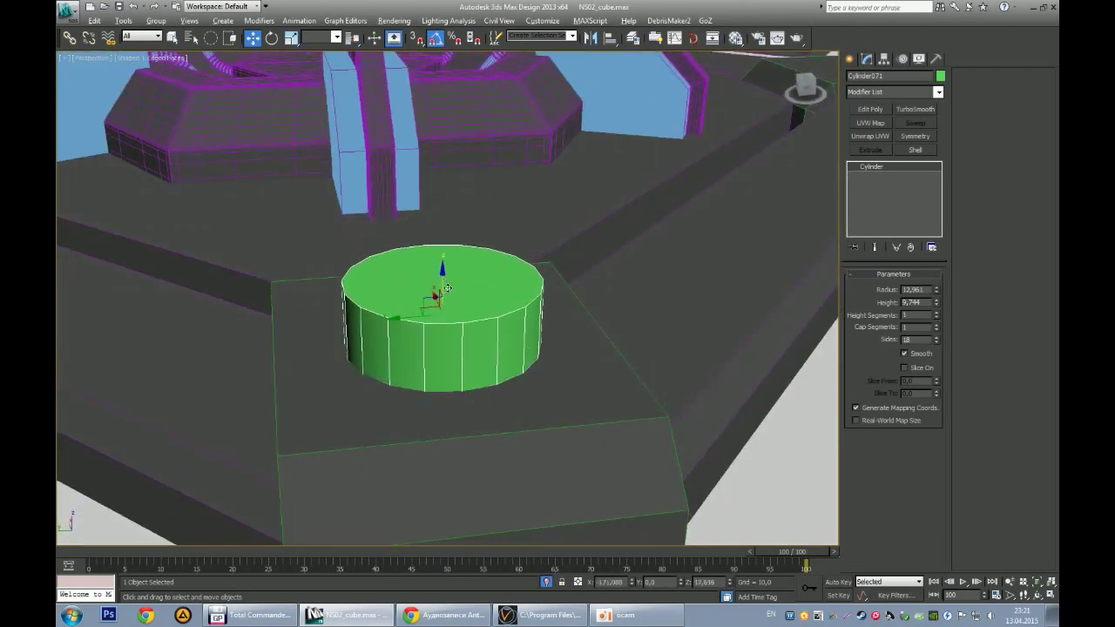
click(869, 109)
click(906, 299)
mouse_move(573, 298)
alt+middle_down()
mouse_move(500, 324)
mouse_move(505, 356)
mouse_move(526, 377)
alt+middle_up()
click(453, 301)
mouse_move(452, 301)
alt+middle_down()
mouse_move(448, 323)
mouse_move(494, 389)
alt+middle_up()
Step: Abandon the trial inset and widen the cylinder radius to 15.683
drag(454, 322, 456, 322)
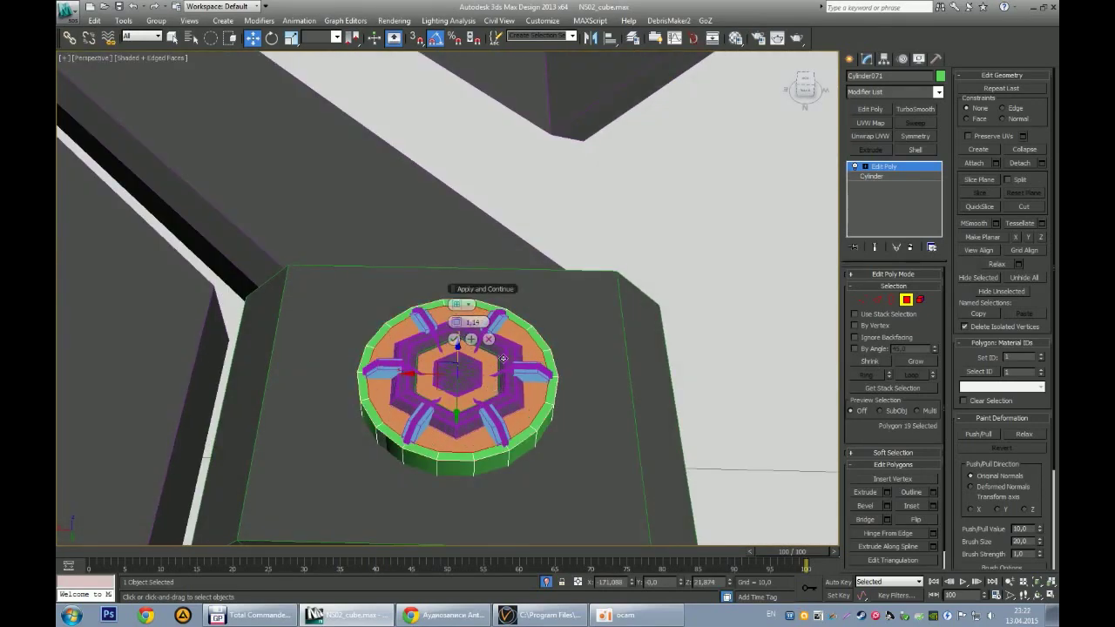
click(488, 338)
click(871, 176)
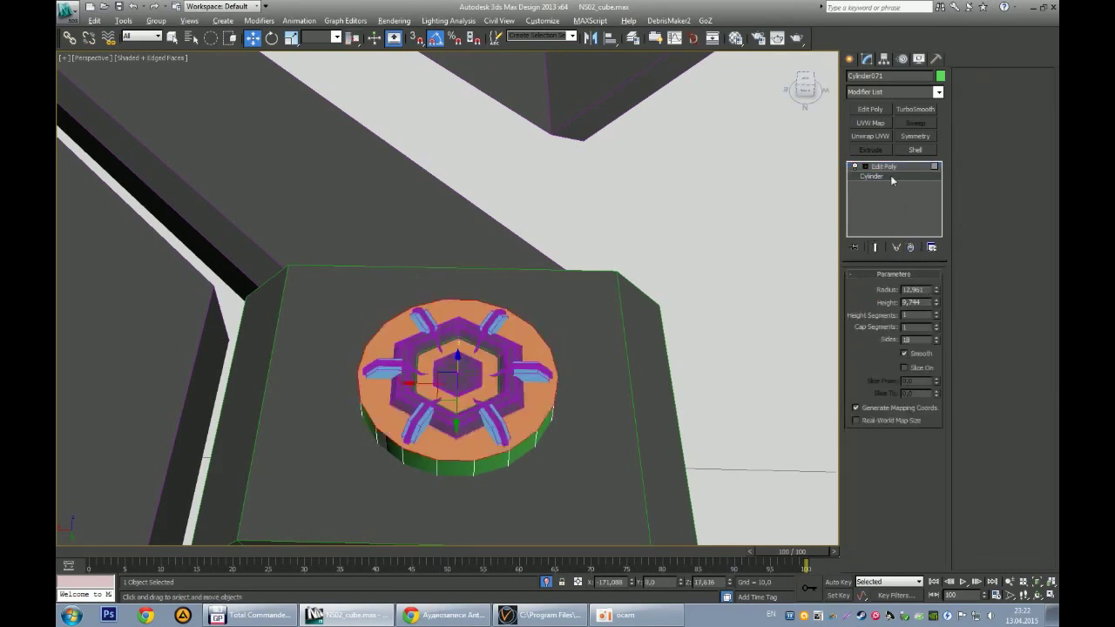
drag(937, 290, 938, 276)
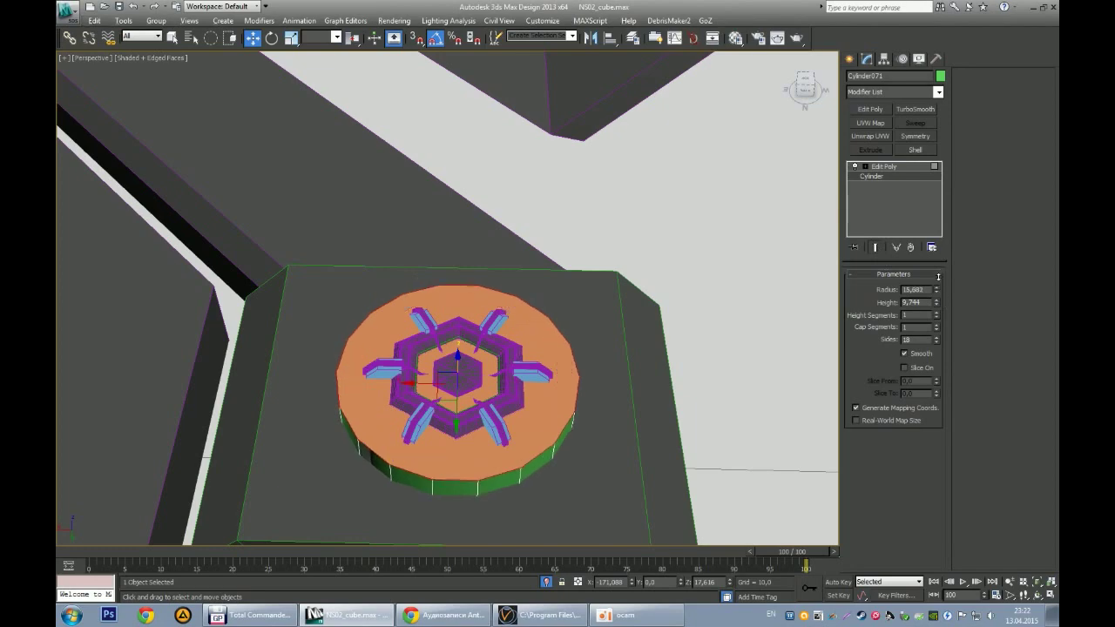
Step: Inset the top face by 2.787 and extrude it -3.04 to form a raised rim
click(883, 166)
key(shift+i)
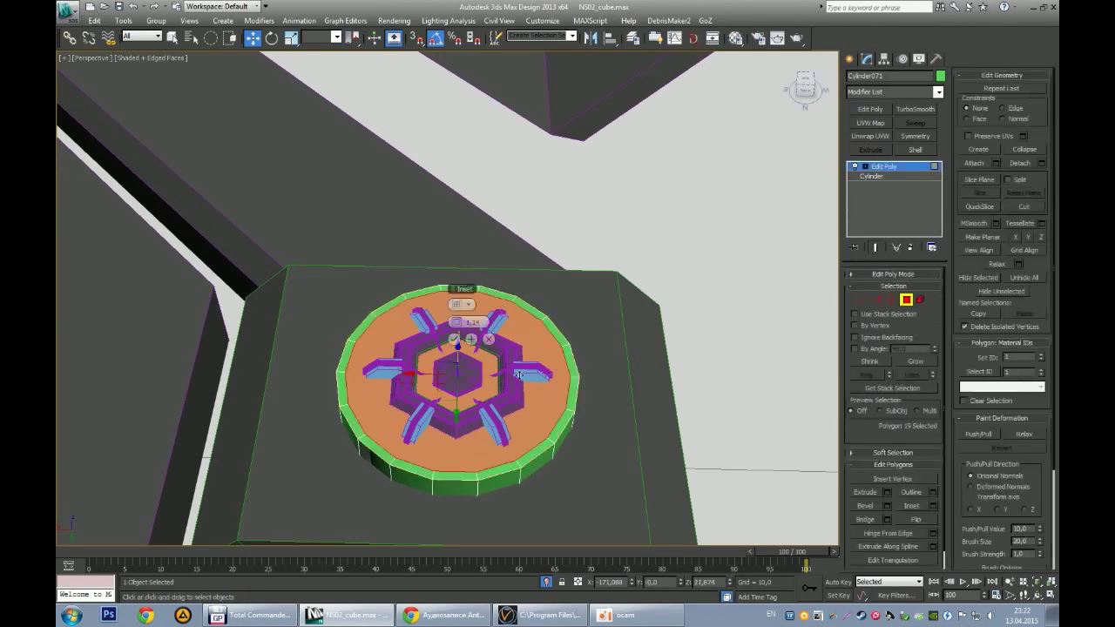
drag(454, 324, 456, 321)
alt+middle_drag(457, 344, 475, 336)
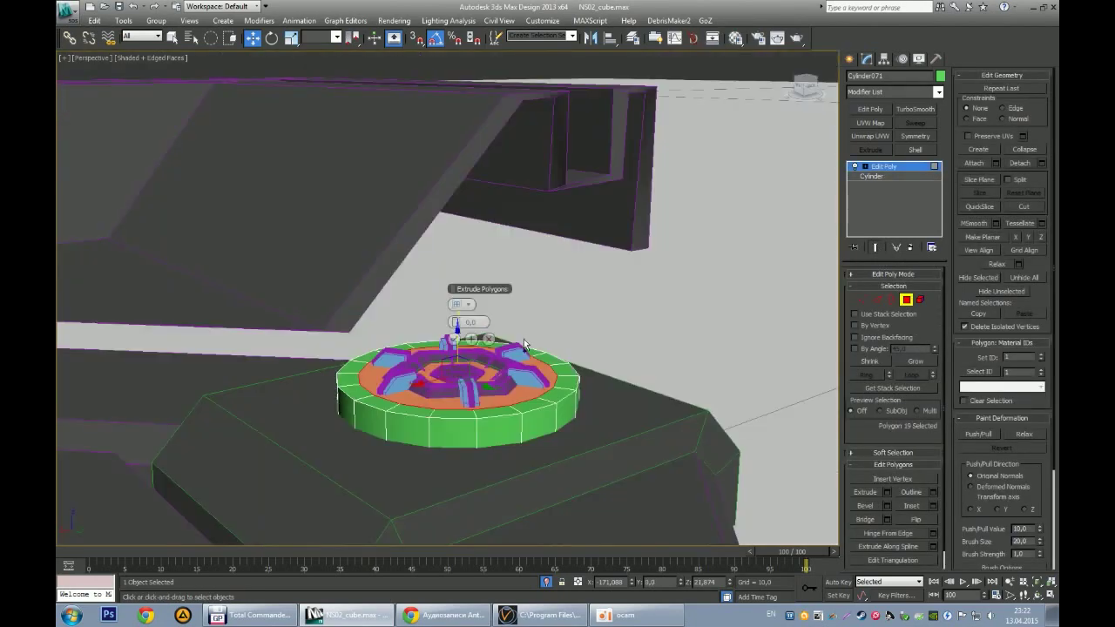
drag(454, 321, 445, 322)
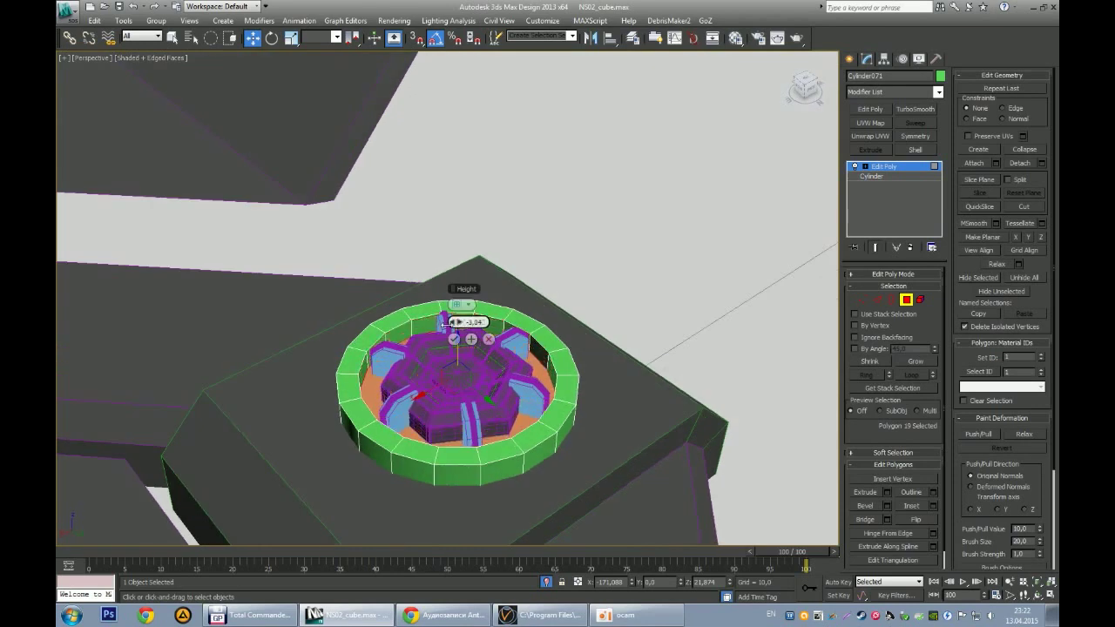
click(453, 339)
alt+middle_drag(454, 339, 458, 362)
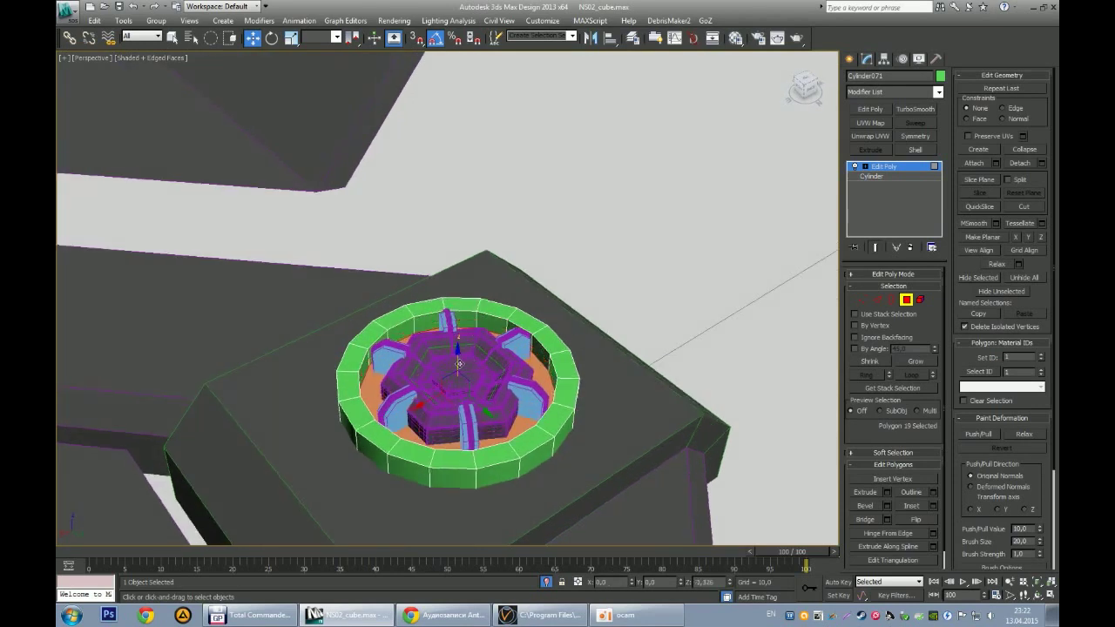
mouse_move(415, 409)
alt+middle_down()
mouse_move(498, 332)
mouse_move(359, 470)
alt+middle_up()
scroll(498, 332, up, 3)
Step: Chamfer the inner ring edge loop by about 0.39
key(2)
key(ctrl+shift+c)
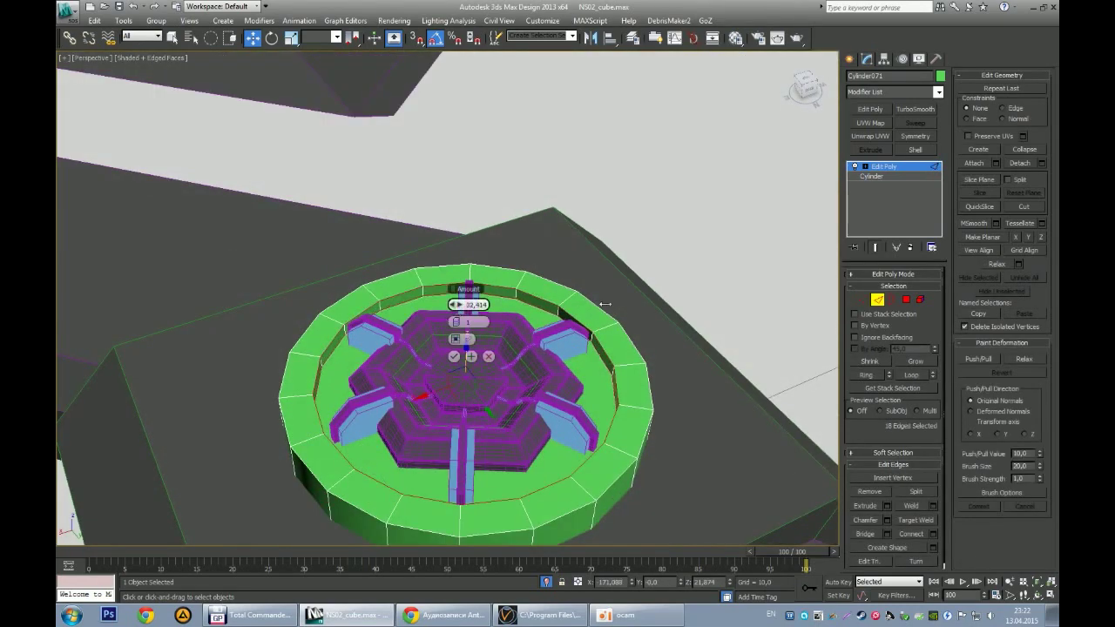
alt+middle_drag(487, 353, 406, 357)
key(1)
key(ctrl+shift+c)
key(2)
key(ctrl+shift+c)
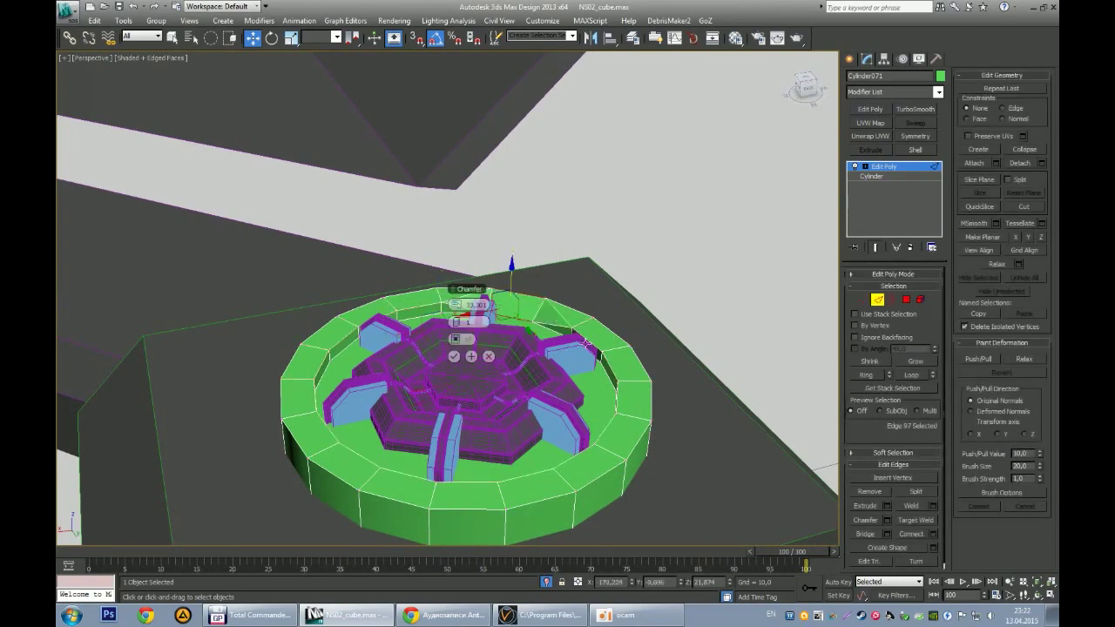
alt+middle_drag(519, 359, 504, 385)
click(488, 357)
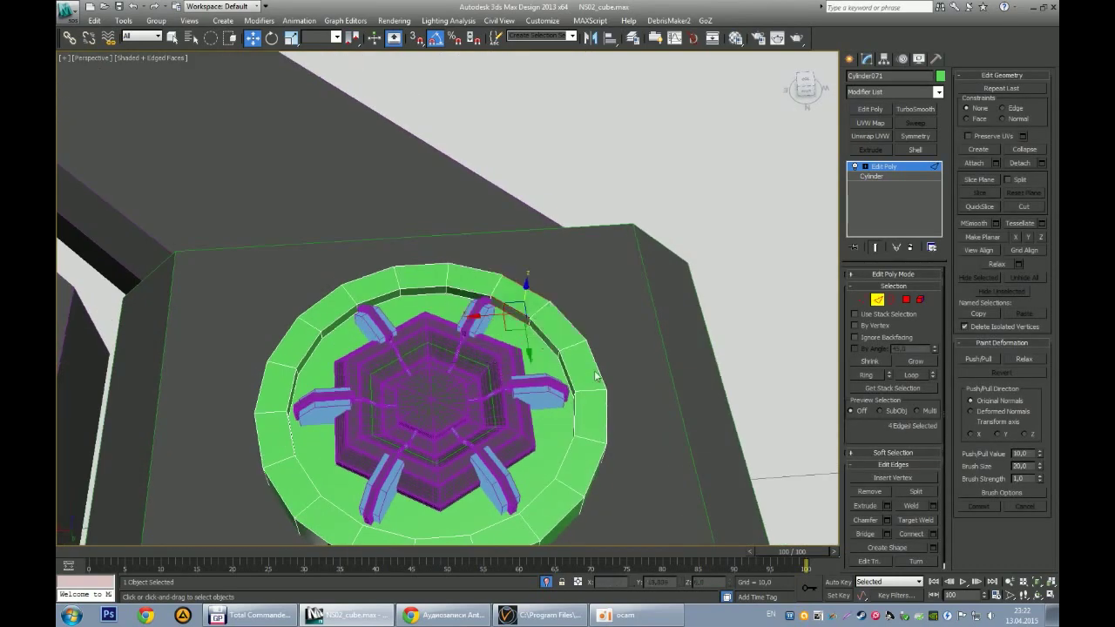
double_click(565, 366)
key(ctrl+shift+c)
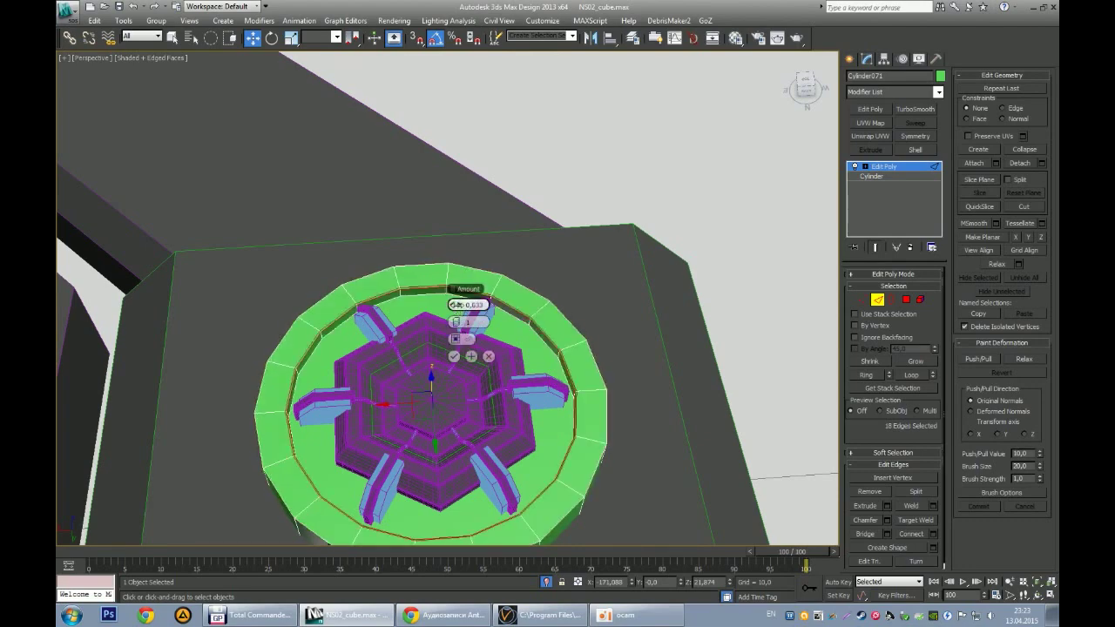
drag(454, 305, 455, 301)
click(454, 357)
mouse_move(453, 356)
alt+middle_down()
mouse_move(429, 380)
mouse_move(435, 409)
mouse_move(440, 392)
alt+middle_up()
Step: Connect the ring edges with 2 new edge loops, pinched together at 87
key(4)
scroll(438, 420, up, 3)
key(r)
key(w)
scroll(445, 380, down, 5)
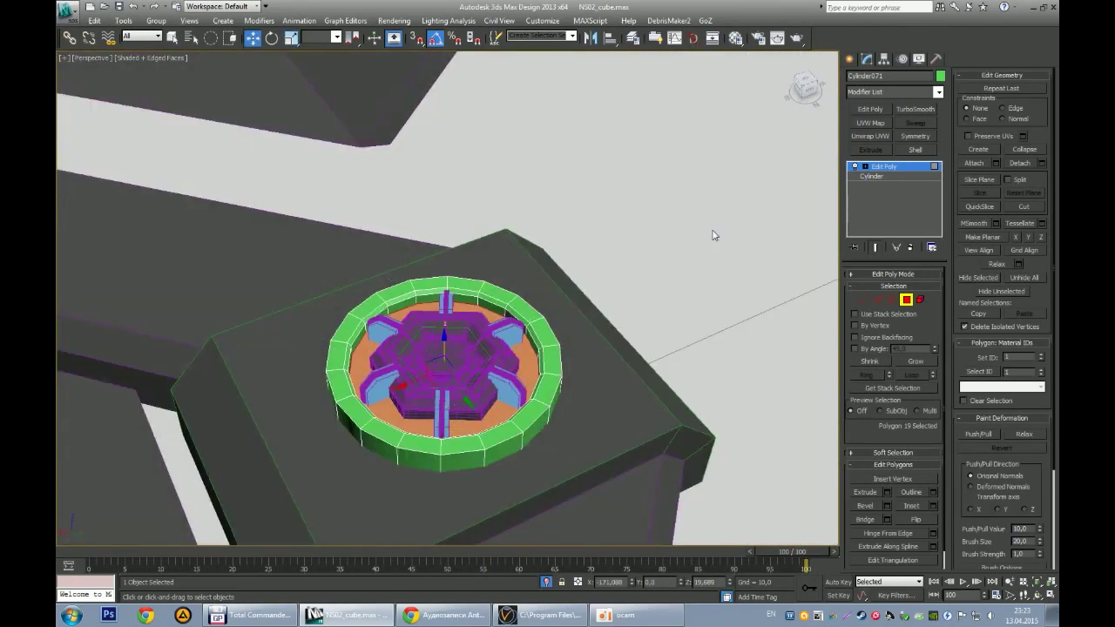
mouse_move(705, 200)
alt+middle_down()
mouse_move(610, 303)
mouse_move(486, 284)
mouse_move(453, 331)
mouse_move(456, 305)
alt+middle_up()
scroll(484, 282, up, 3)
key(ctrl+shift+e)
drag(455, 305, 571, 308)
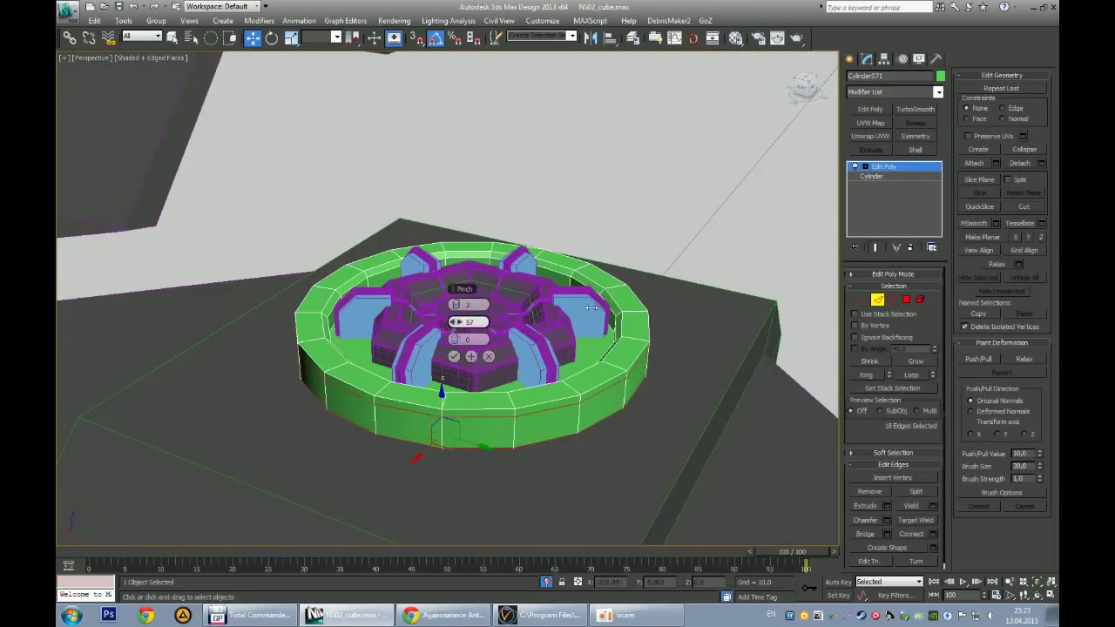
click(470, 357)
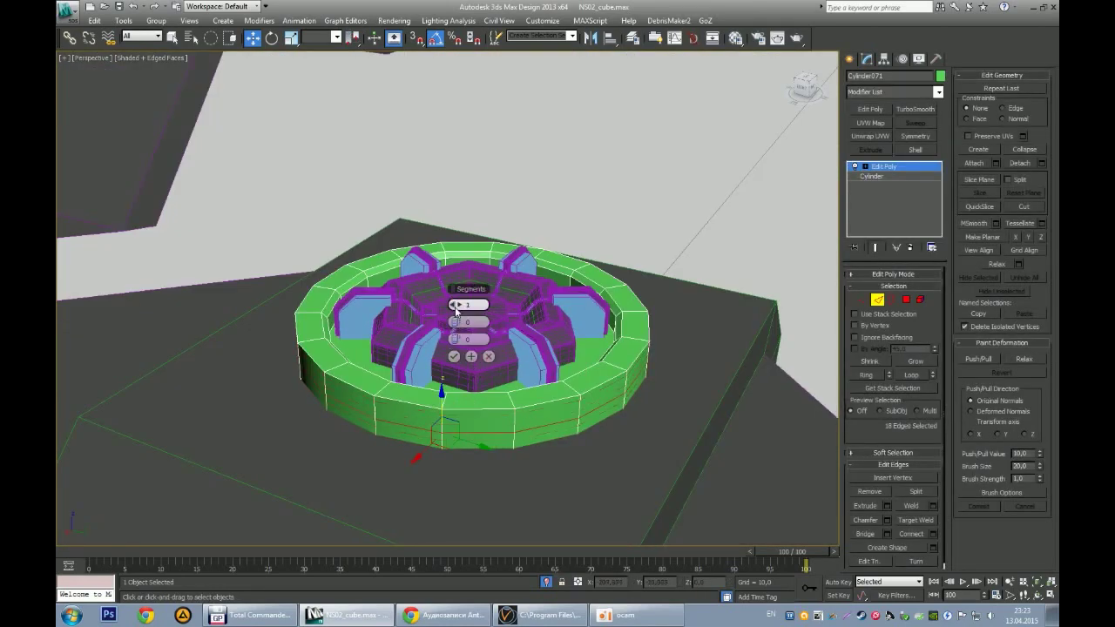
click(454, 356)
mouse_move(458, 362)
alt+middle_down()
mouse_move(471, 301)
mouse_move(454, 329)
alt+middle_up()
key(ctrl+shift+e)
drag(454, 329, 568, 320)
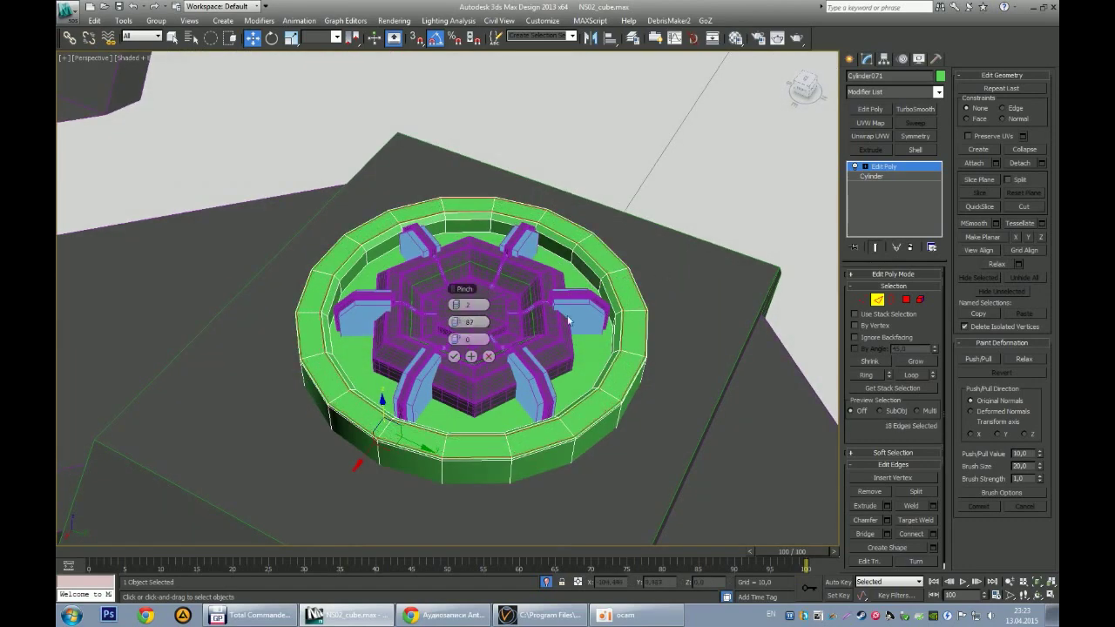
alt+middle_drag(455, 352, 461, 331)
Step: Inset the selected ring faces by 0.254
key(4)
scroll(462, 331, up, 3)
scroll(461, 331, down, 2)
shift+click(932, 505)
drag(455, 322, 451, 323)
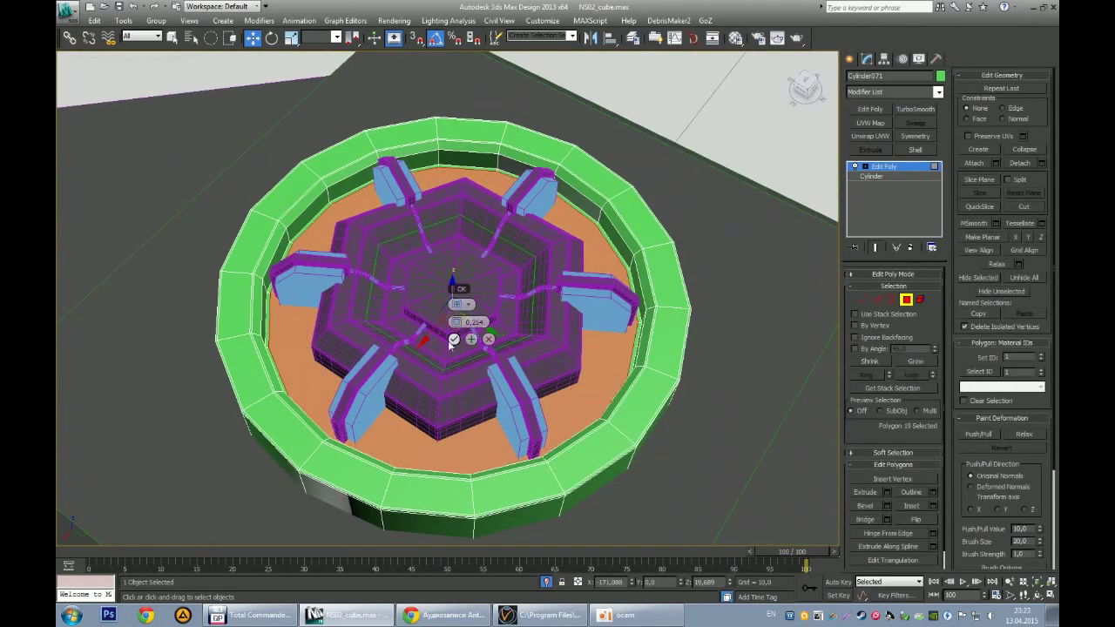
click(454, 339)
alt+middle_drag(452, 342, 462, 331)
scroll(462, 331, up, 4)
Step: Connect the inset edges again to add more supporting edge loops
key(2)
key(ctrl+shift+e)
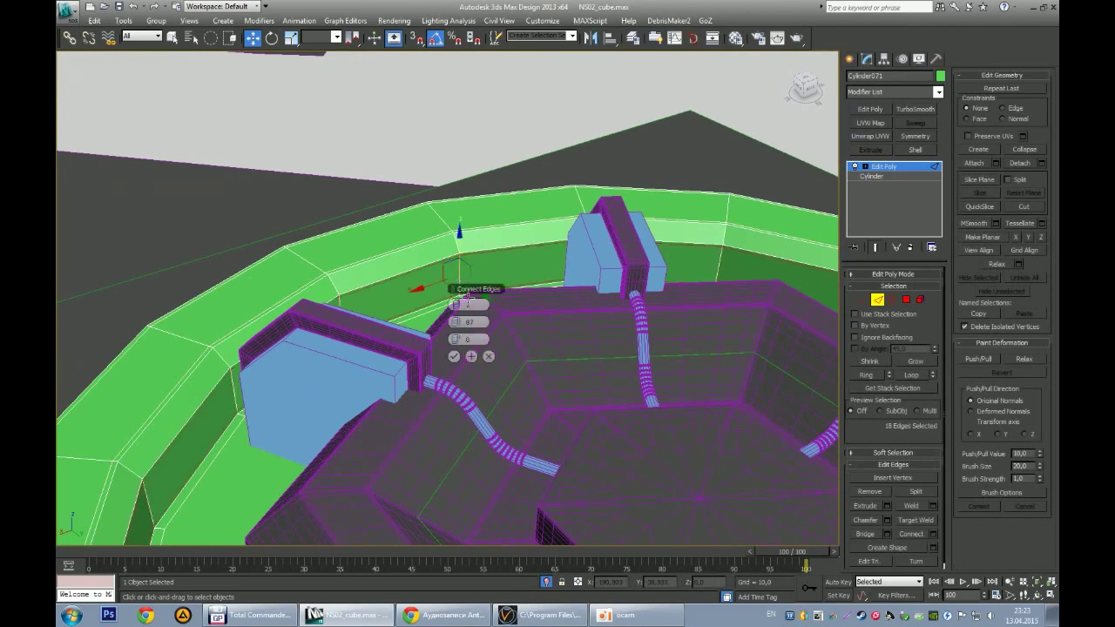
click(454, 357)
alt+middle_drag(349, 300, 368, 293)
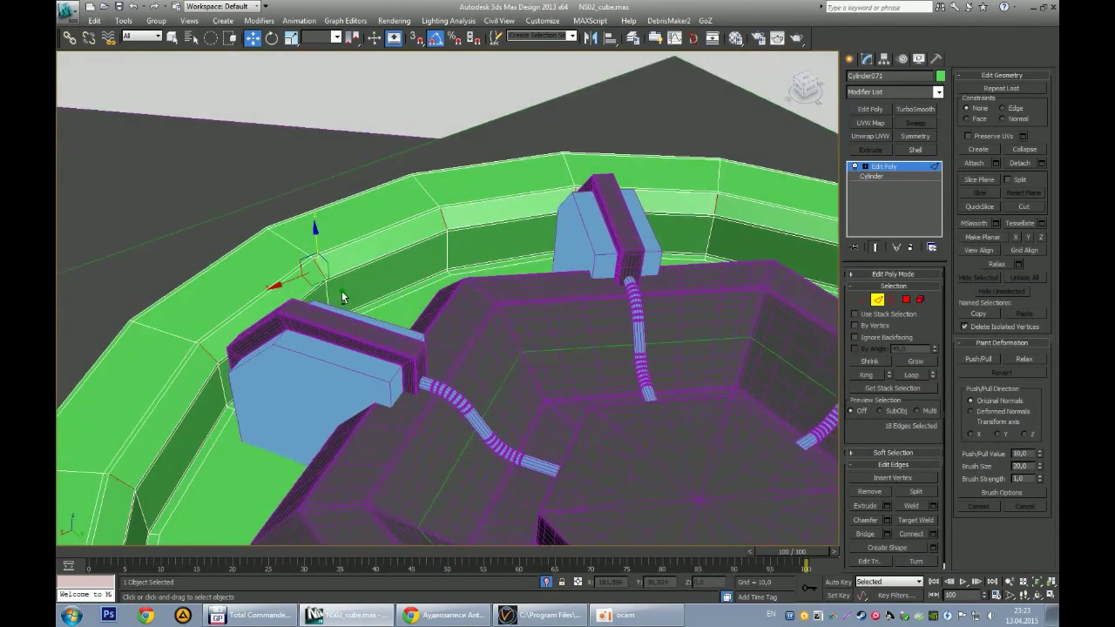
key(ctrl+shift+e)
key(Return)
scroll(558, 321, down, 8)
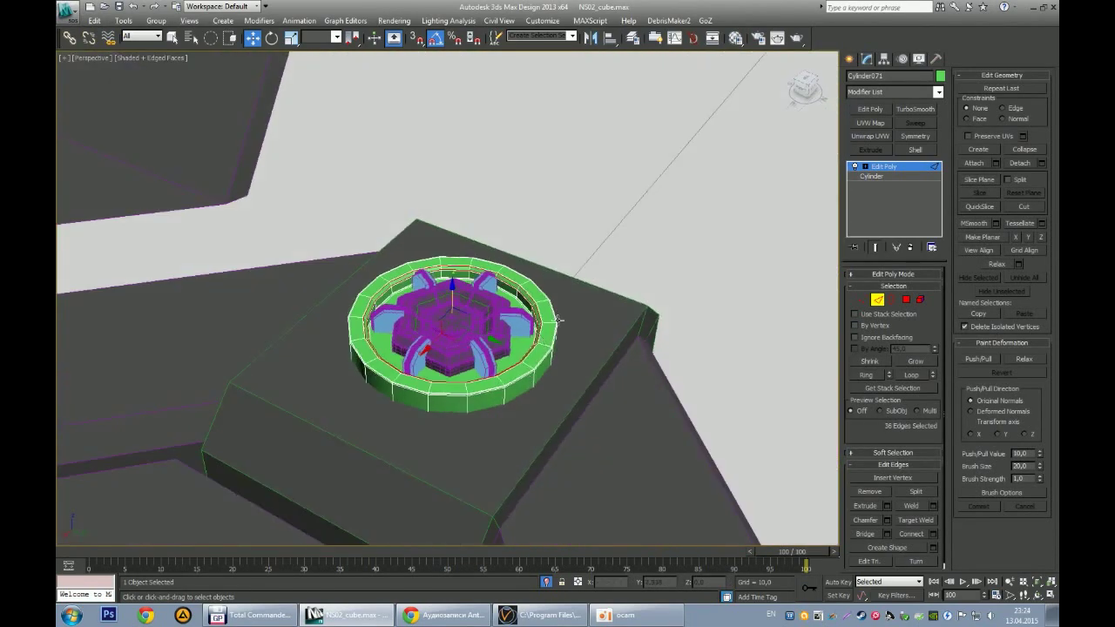
Step: Add TurboSmooth at 2 iterations to the ring and reselect the ring on its own
key(z)
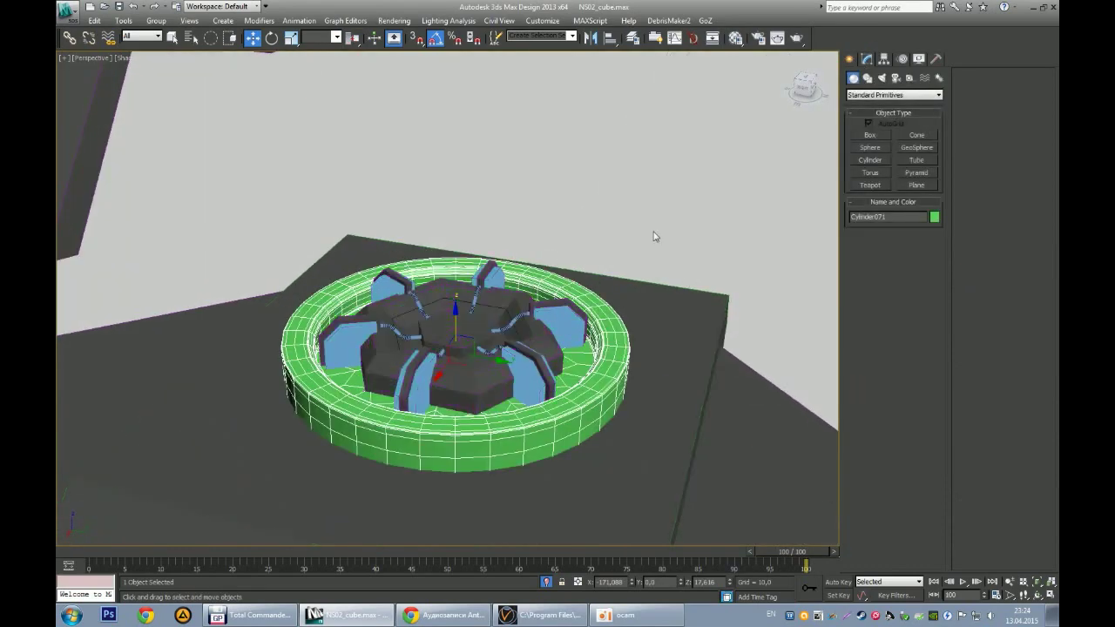
key(F4)
click(871, 61)
scroll(652, 282, down, 5)
click(456, 299)
key(z)
click(627, 348)
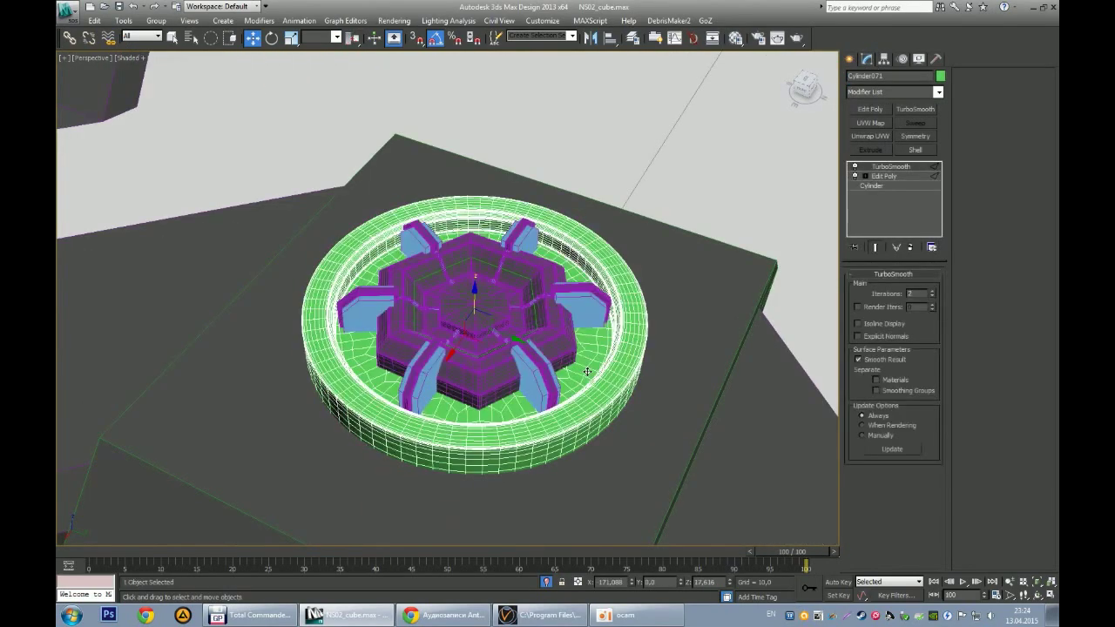
key(m)
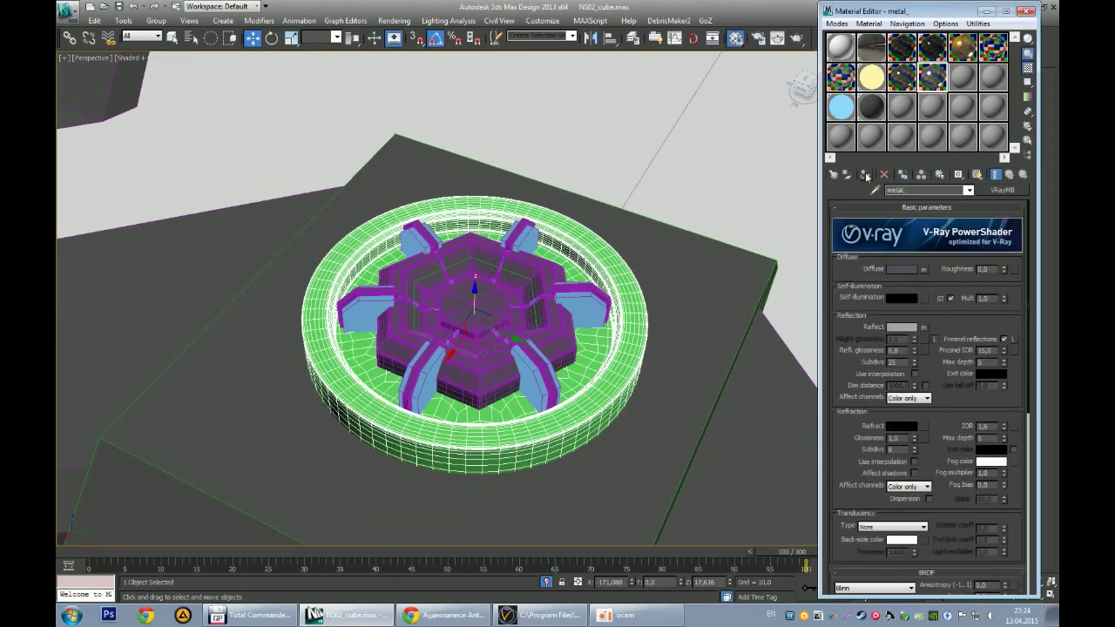
Step: Assign the metal material to the ring base
click(865, 177)
click(757, 179)
click(642, 275)
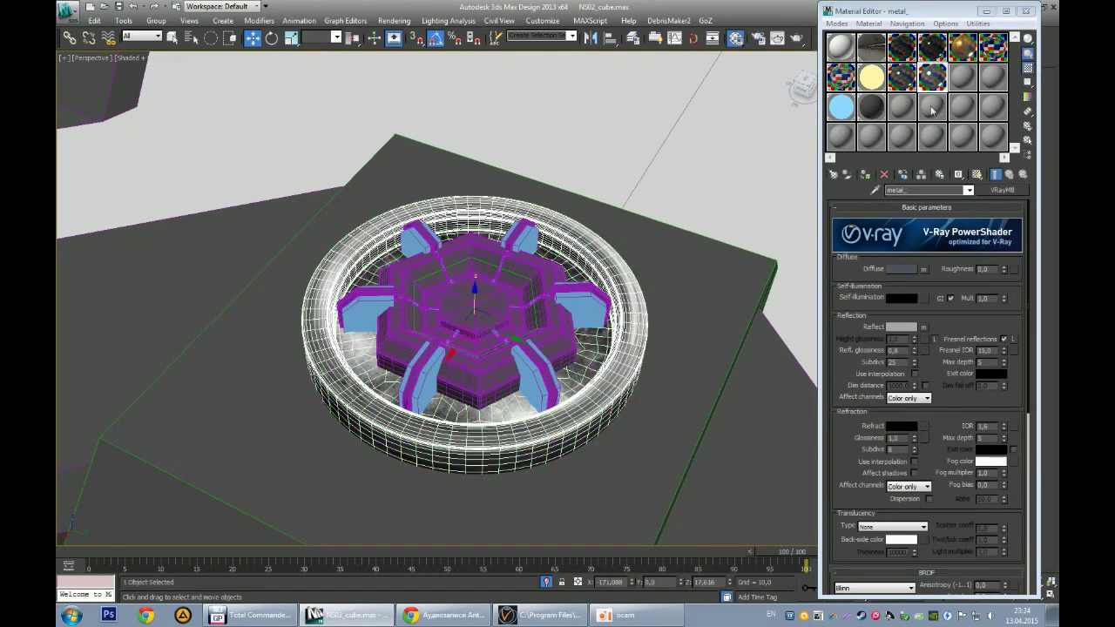
click(1024, 11)
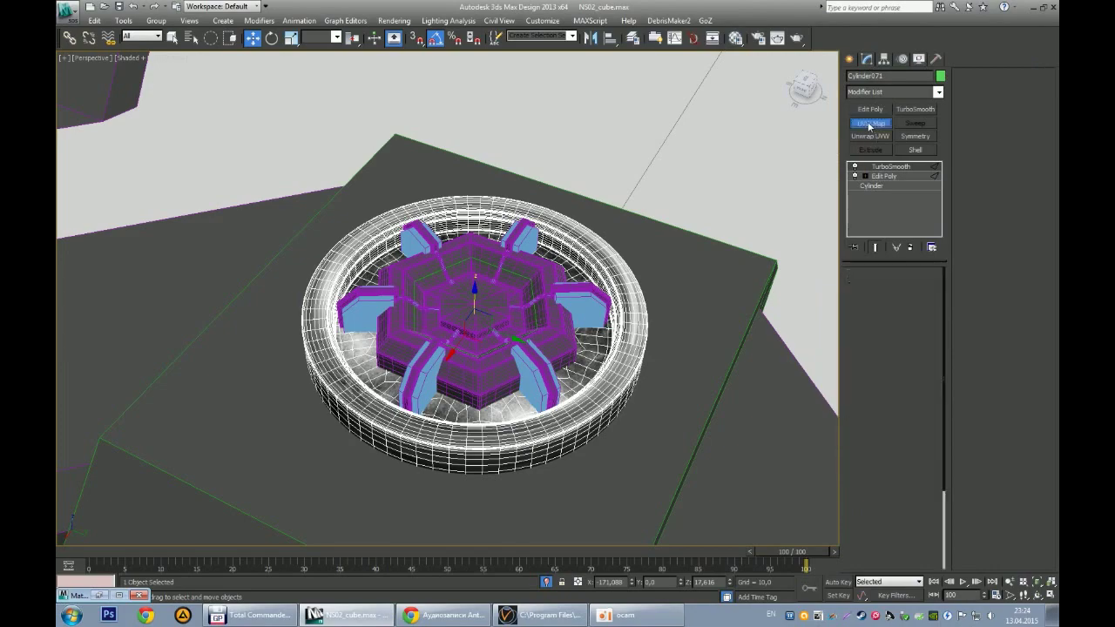
Step: Add a UVW Map modifier to the ring and check the texture
click(872, 127)
mouse_move(610, 261)
alt+middle_down()
mouse_move(669, 251)
mouse_move(697, 200)
alt+middle_up()
scroll(648, 241, up, 4)
click(730, 167)
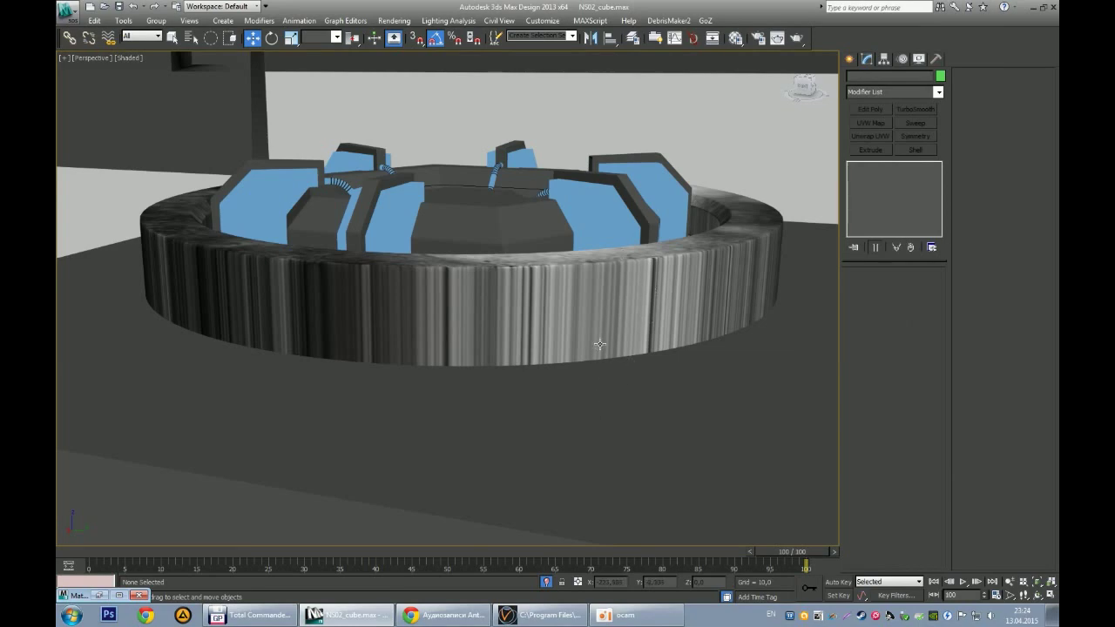
click(599, 344)
mouse_move(599, 345)
alt+middle_down()
mouse_move(611, 350)
mouse_move(644, 323)
alt+middle_up()
Step: Set Box mapping with length, width and height of 100, then scale the mapping gizmo
click(882, 340)
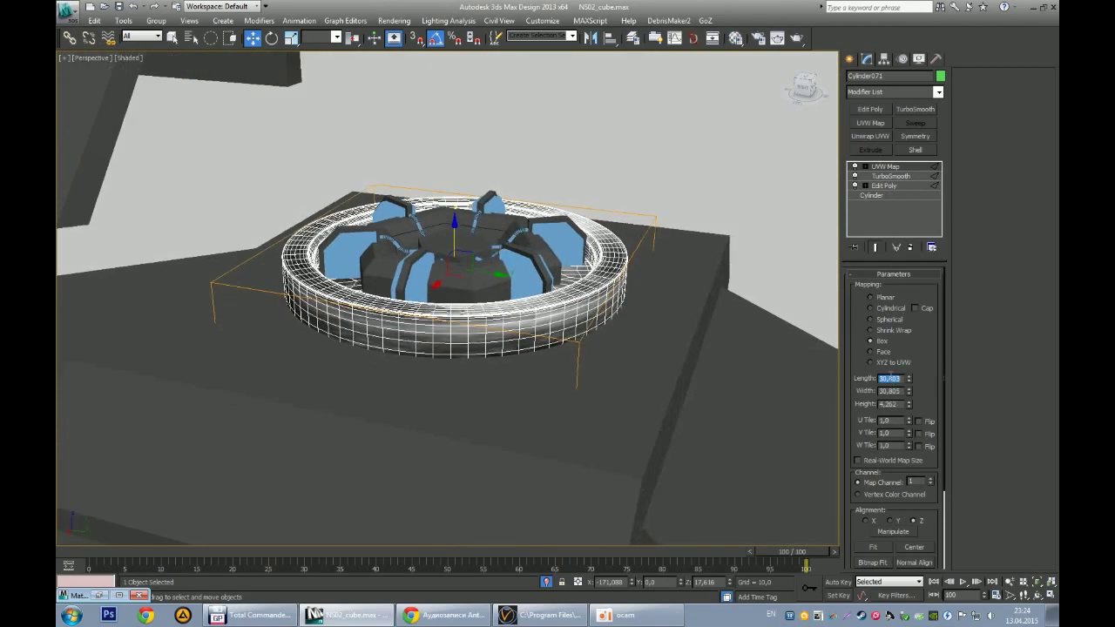
text(100)
key(Tab)
text(100)
key(Return)
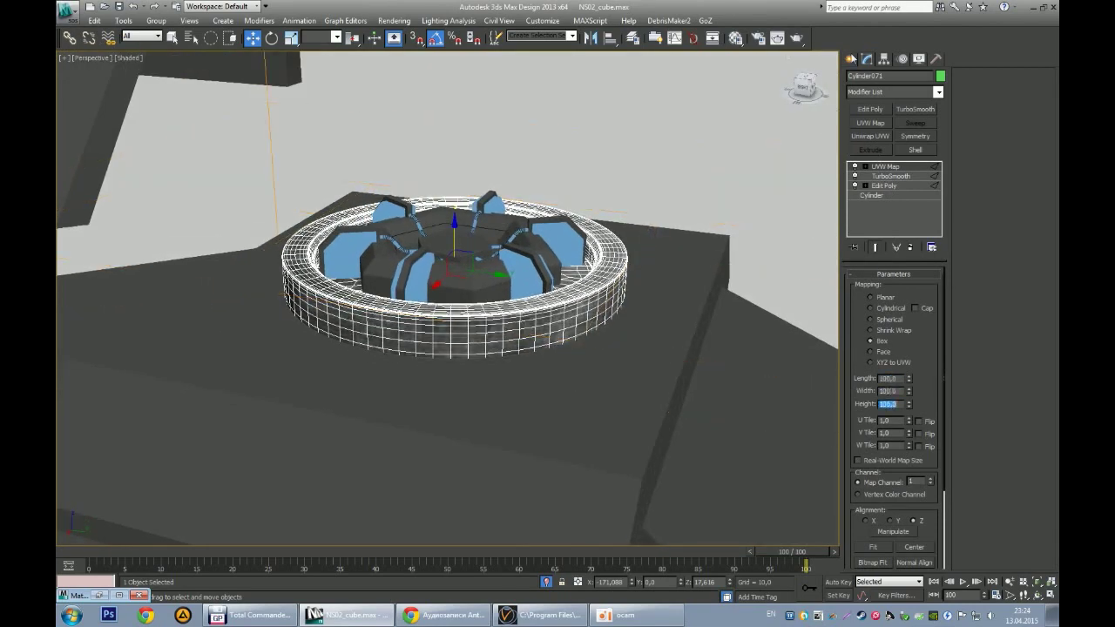
click(864, 166)
click(886, 176)
key(r)
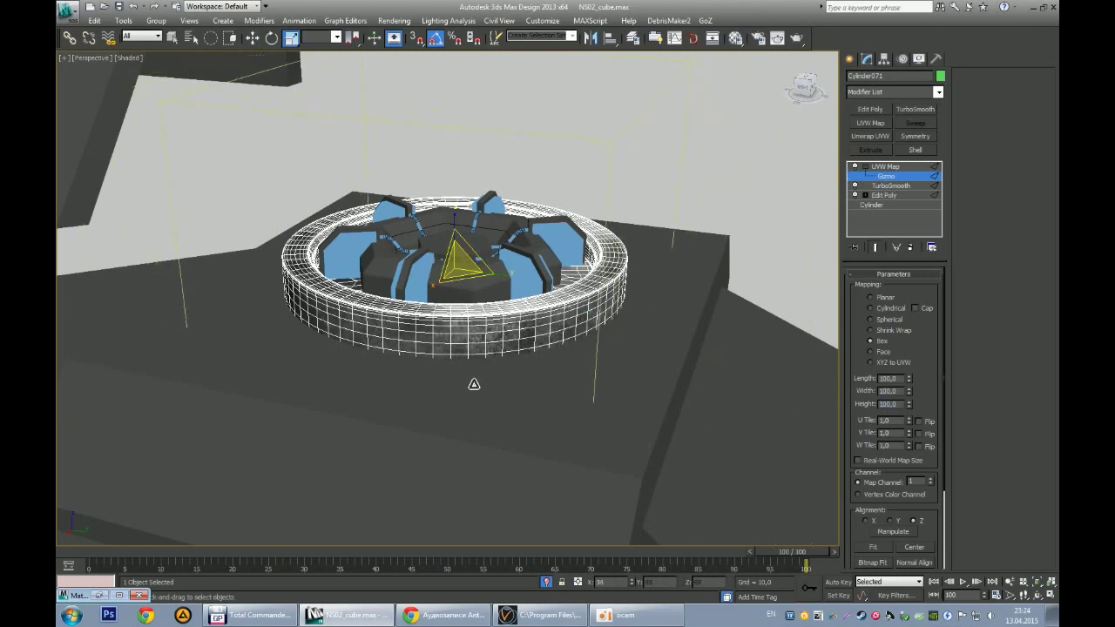
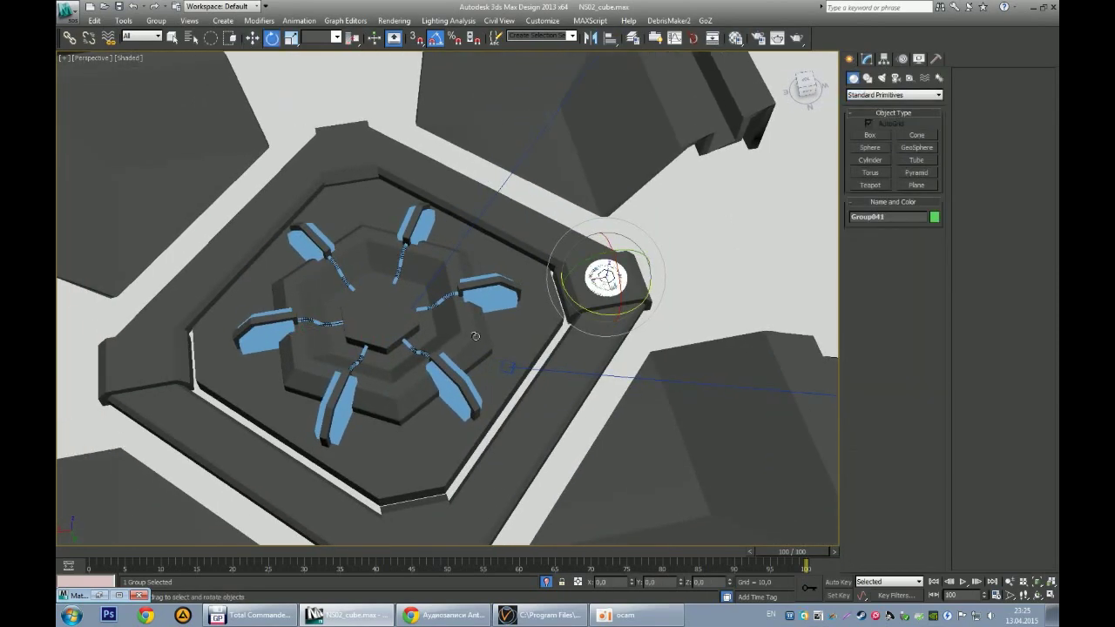
Step: Rotate-copy the bolt pad group 90° as instances onto the frame's corners
key(e)
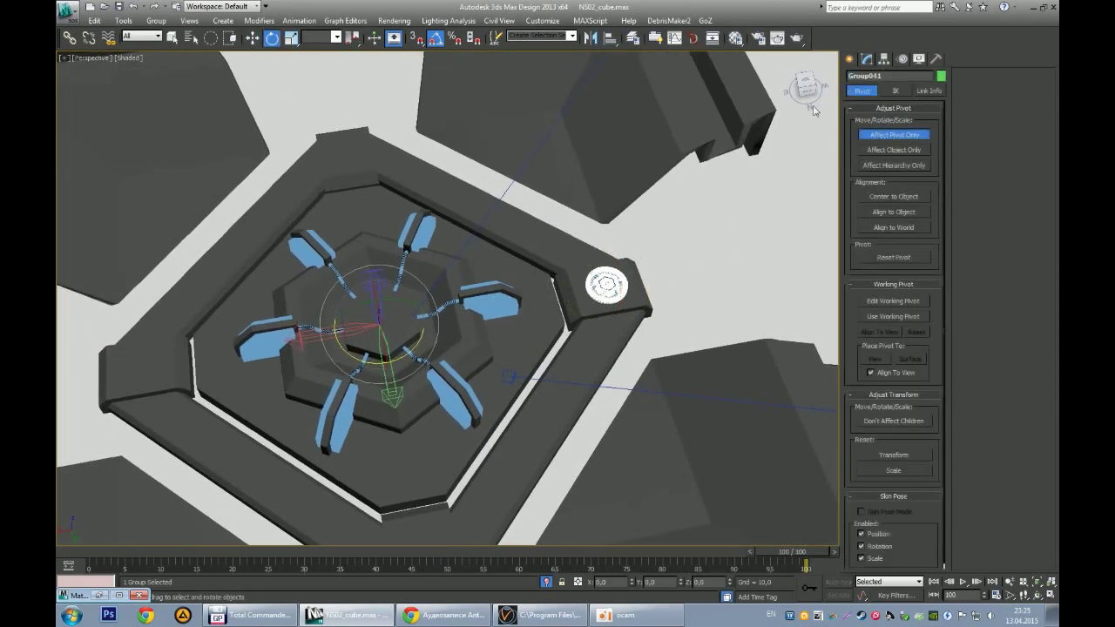
shift+drag(406, 355, 412, 378)
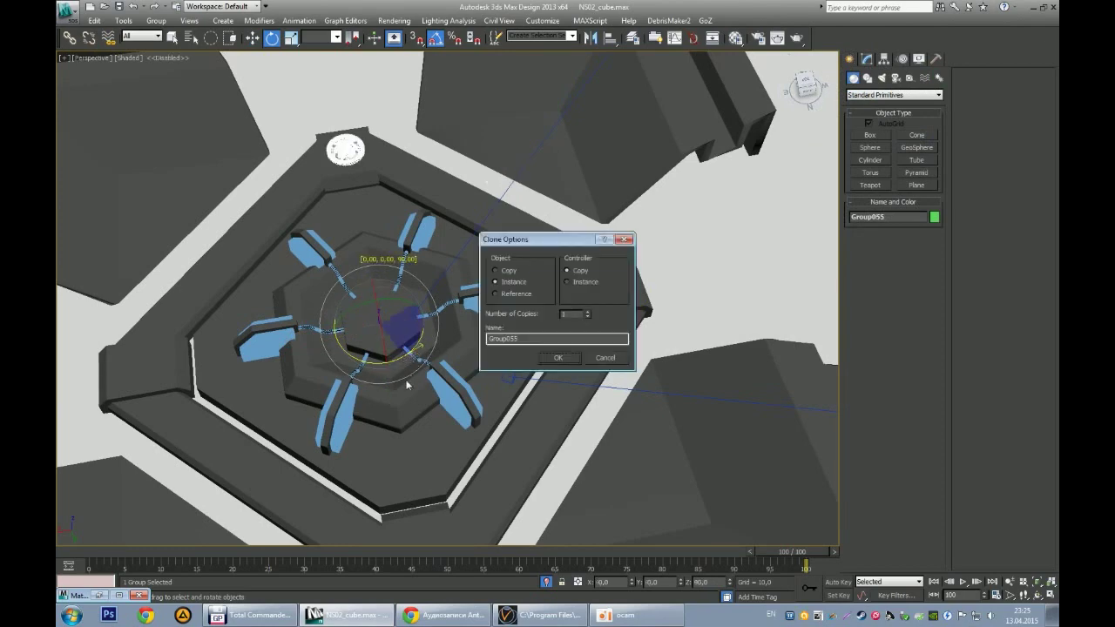
click(558, 358)
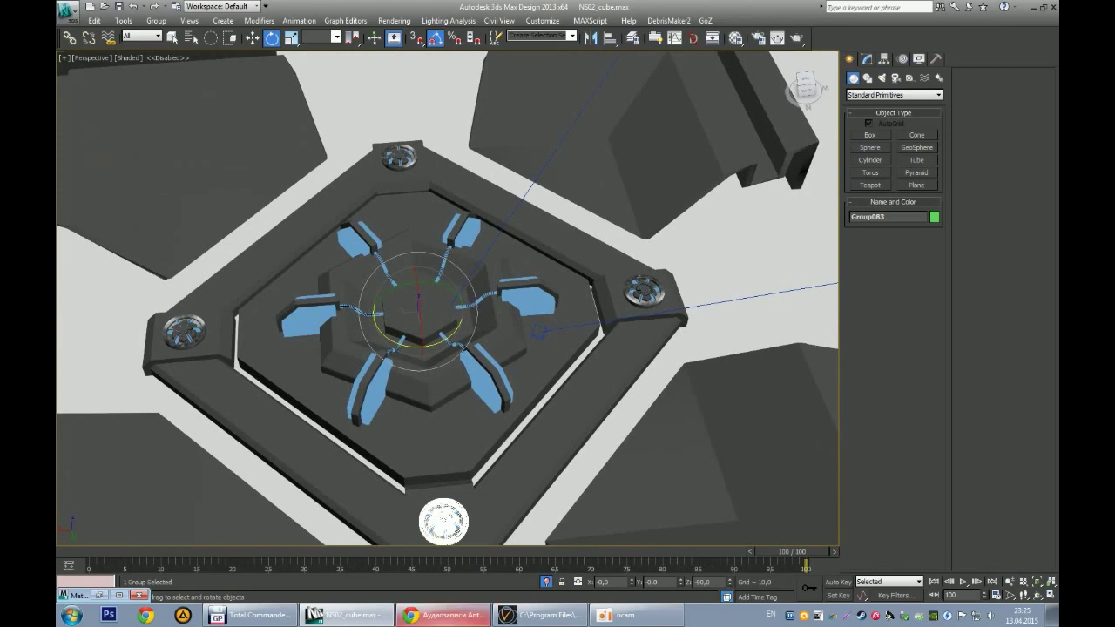
Step: Zoom out, restore the four-viewport layout and bring the camera view closer to the panel
scroll(573, 217, down, 5)
scroll(496, 261, down, 3)
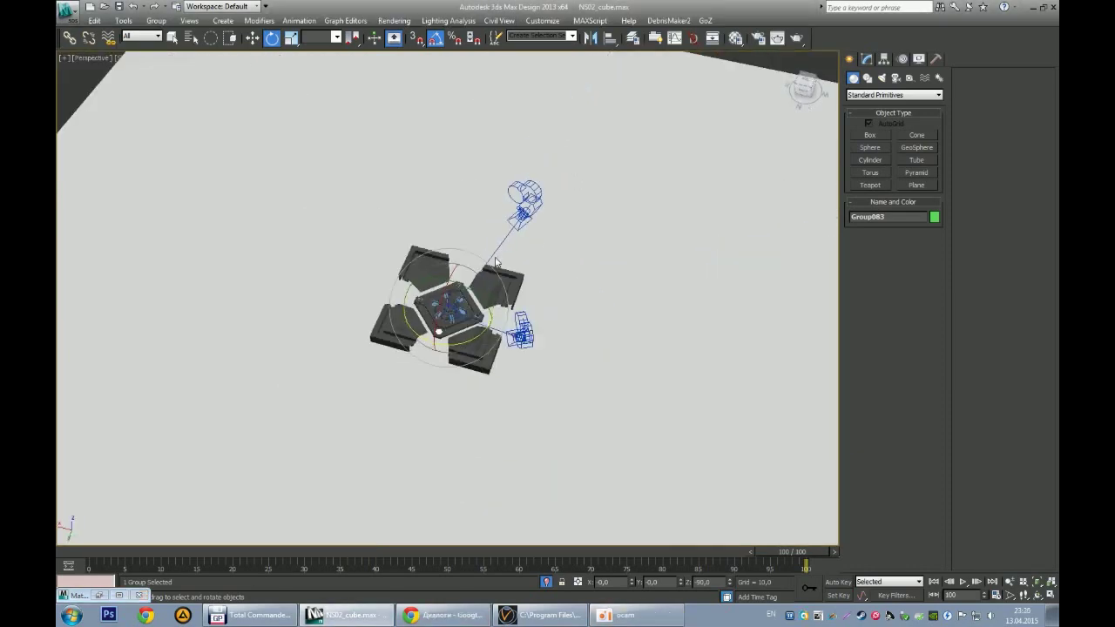
key(alt+w)
click(1008, 581)
mouse_move(620, 449)
mouse_down()
mouse_move(632, 460)
mouse_move(638, 431)
mouse_up()
key(e)
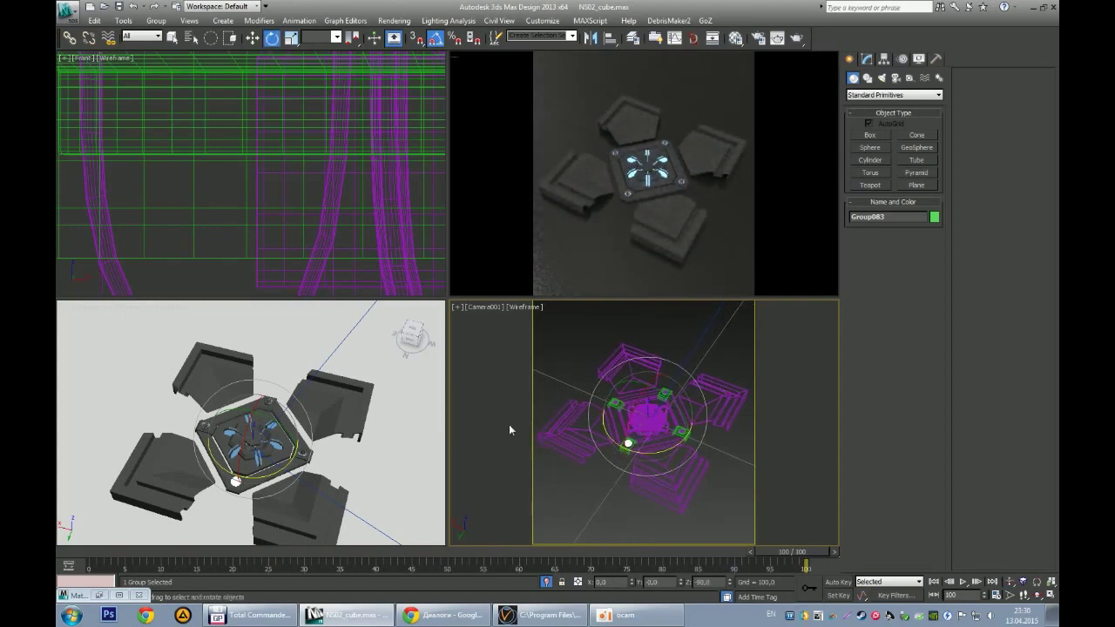
Step: Lower the corner blocks (Box002) along the Z axis
key(w)
click(293, 389)
scroll(293, 389, up, 4)
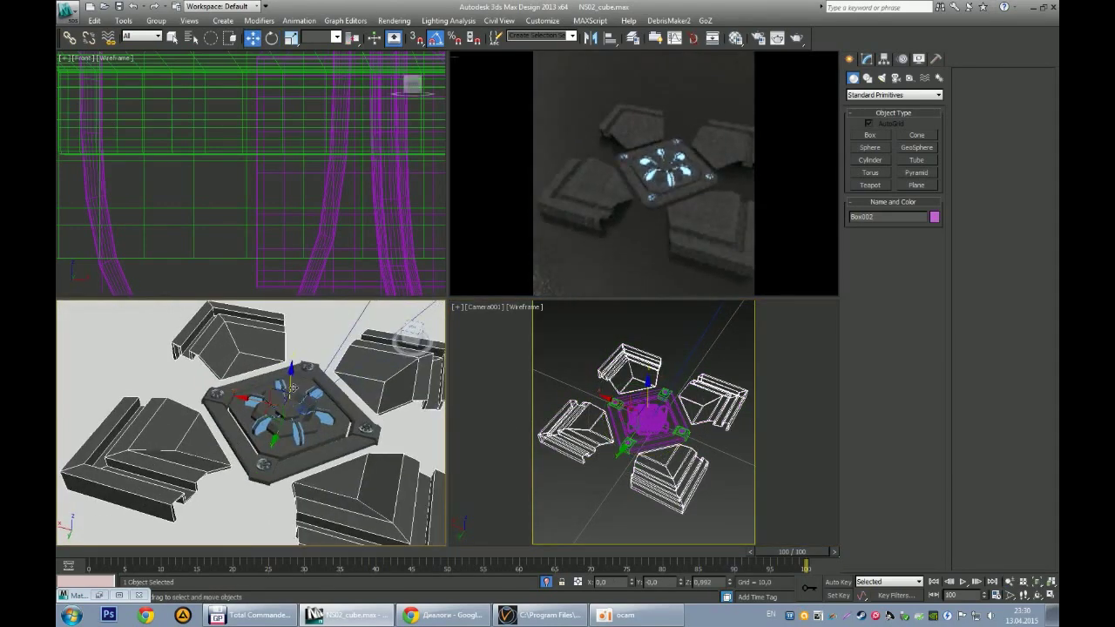
drag(293, 389, 288, 396)
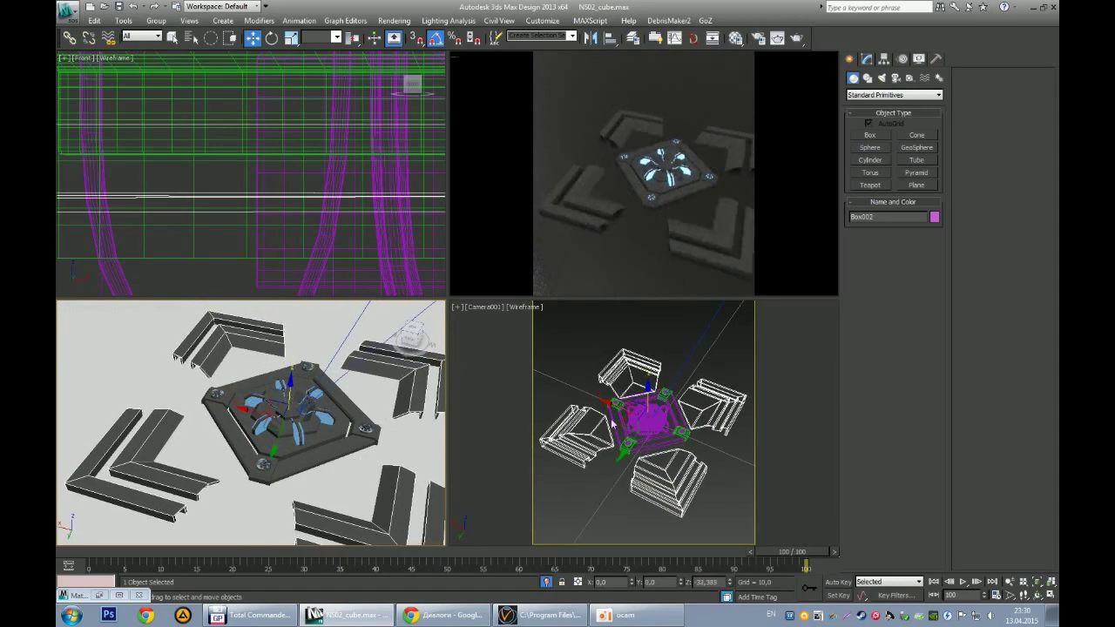
Step: In the maximized perspective view, scale out larger instanced copies of the frame pieces
click(664, 435)
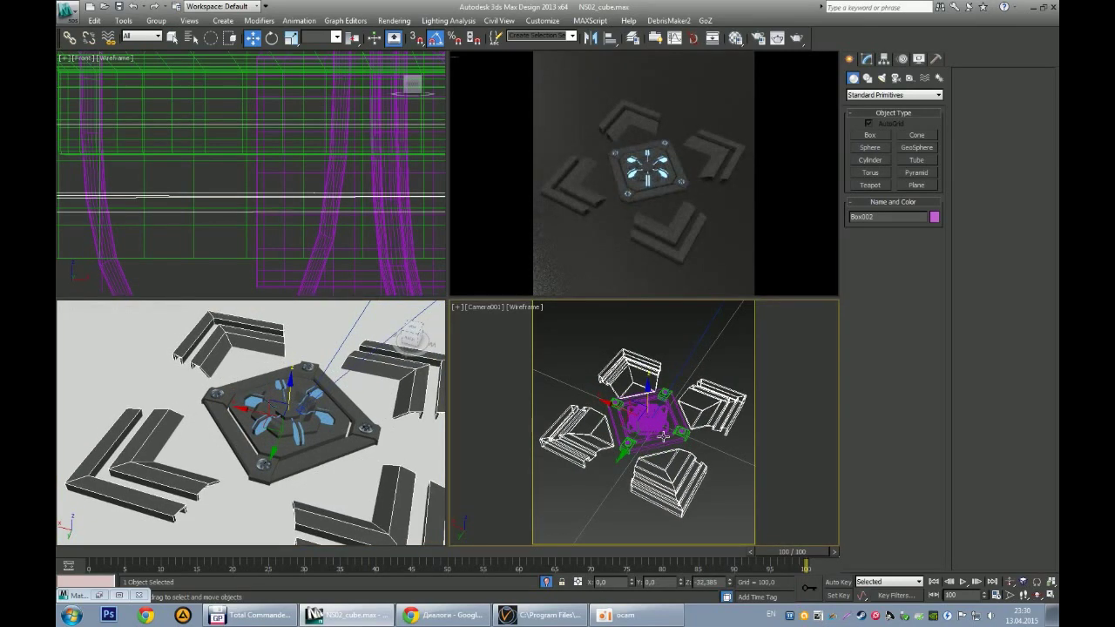
key(alt+w)
mouse_move(453, 348)
alt+middle_down()
mouse_move(478, 349)
mouse_move(492, 331)
mouse_move(452, 344)
alt+middle_up()
scroll(476, 349, down, 5)
key(r)
scroll(443, 354, up, 3)
shift+drag(443, 355, 454, 352)
click(560, 360)
key(w)
mouse_move(523, 357)
alt+middle_down()
mouse_move(475, 356)
mouse_move(508, 312)
alt+middle_up()
scroll(508, 309, up, 2)
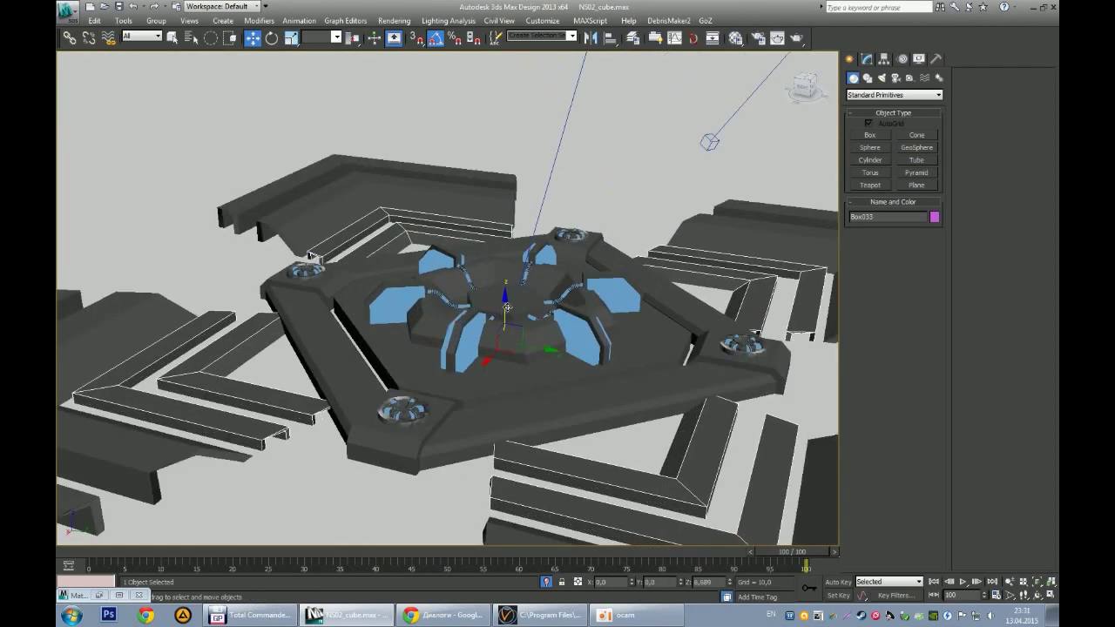
Step: Apply the glow2 material from the Material Editor to the inner strip object
click(508, 309)
scroll(514, 309, down, 3)
alt+middle_drag(570, 232, 575, 296)
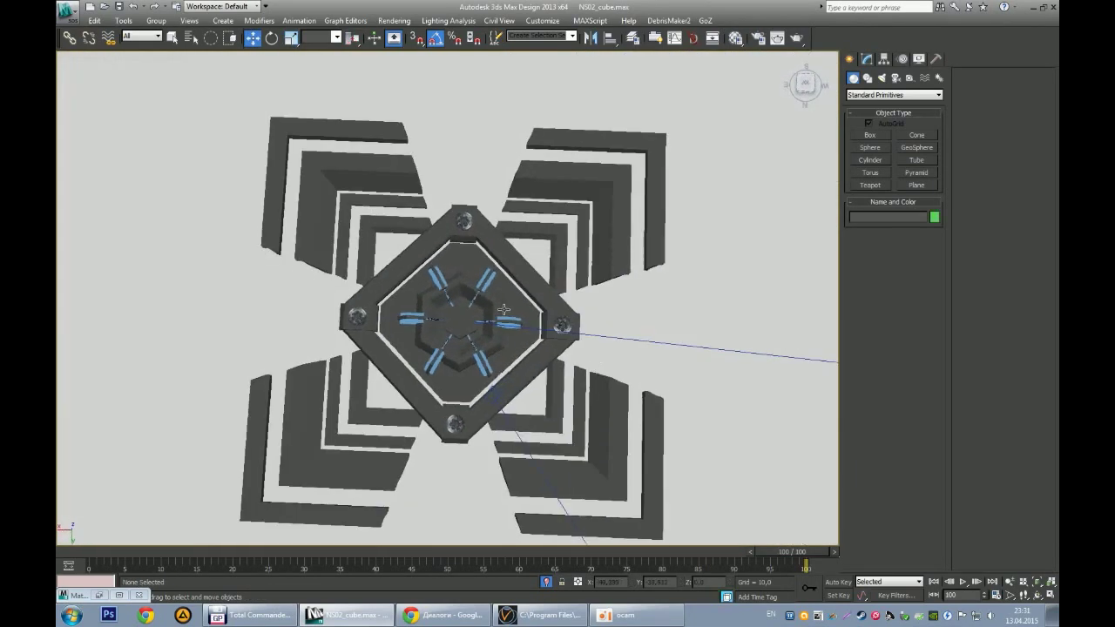
key(alt+w)
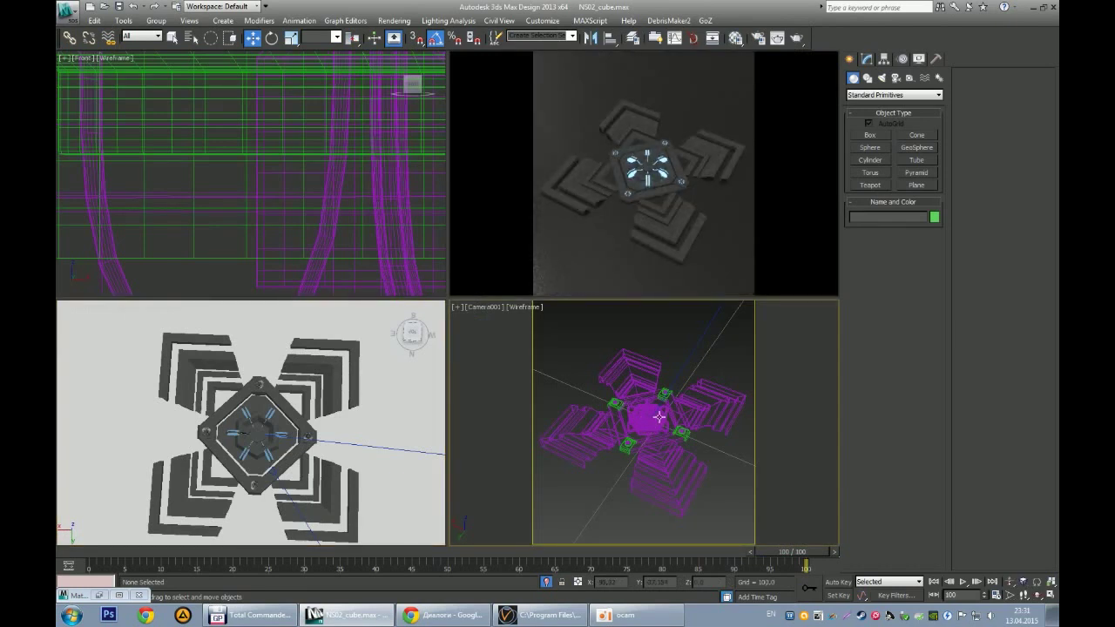
click(306, 400)
key(m)
drag(839, 108, 654, 360)
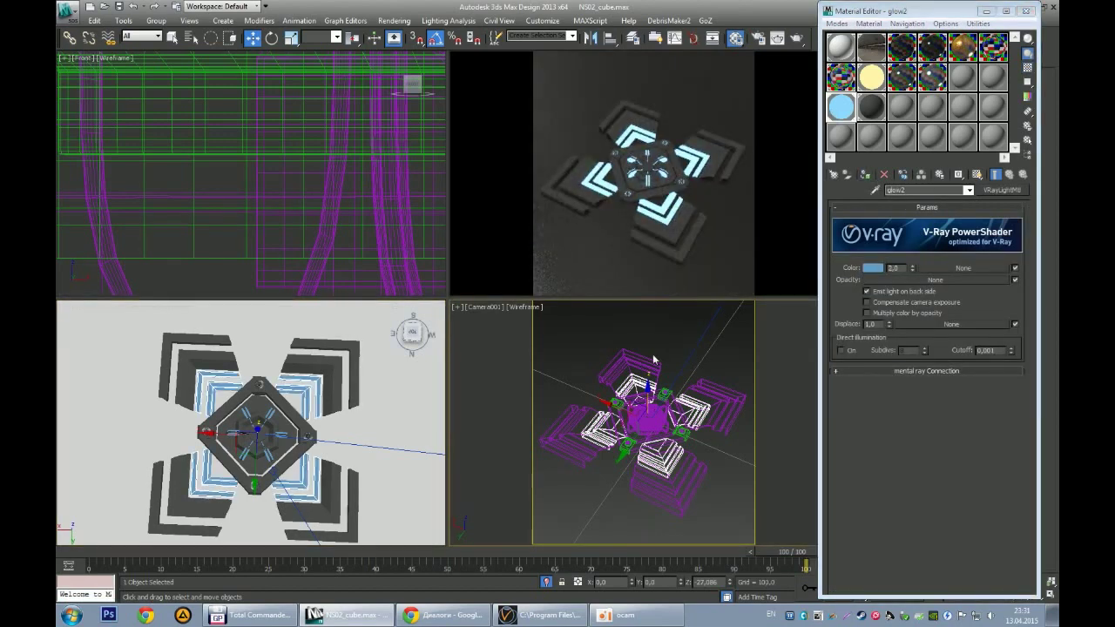
click(985, 11)
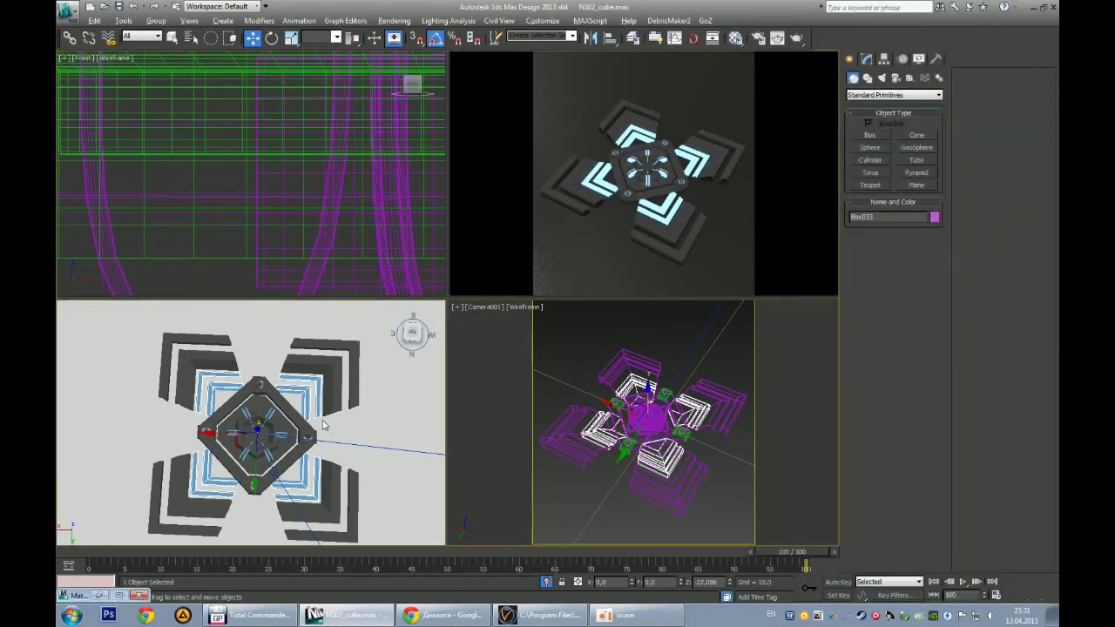
key(alt+w)
scroll(432, 364, up, 3)
scroll(433, 364, up, 3)
click(867, 59)
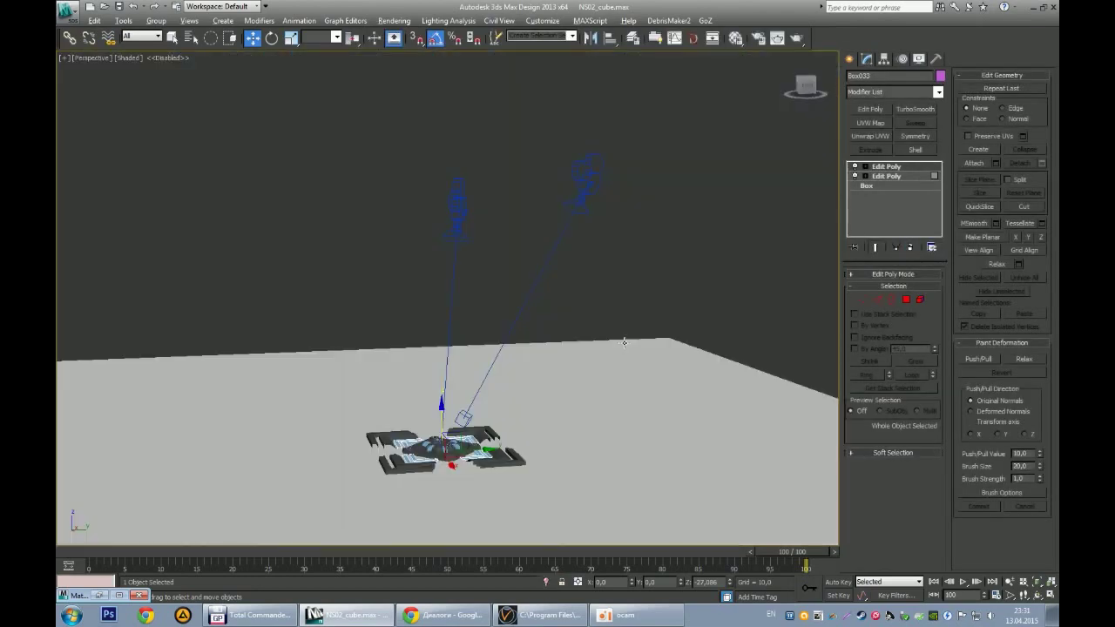
Step: Isolate the four blue corner pieces and select their inner strip polygons
key(alt+q)
alt+middle_drag(574, 368, 562, 319)
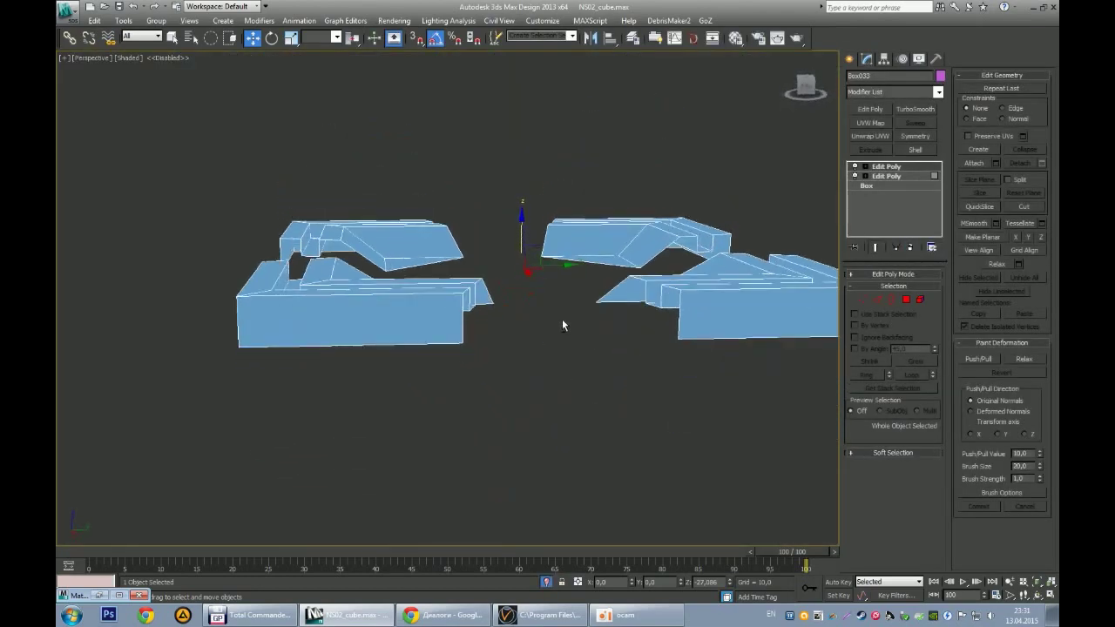
click(906, 299)
scroll(609, 366, up, 3)
click(673, 405)
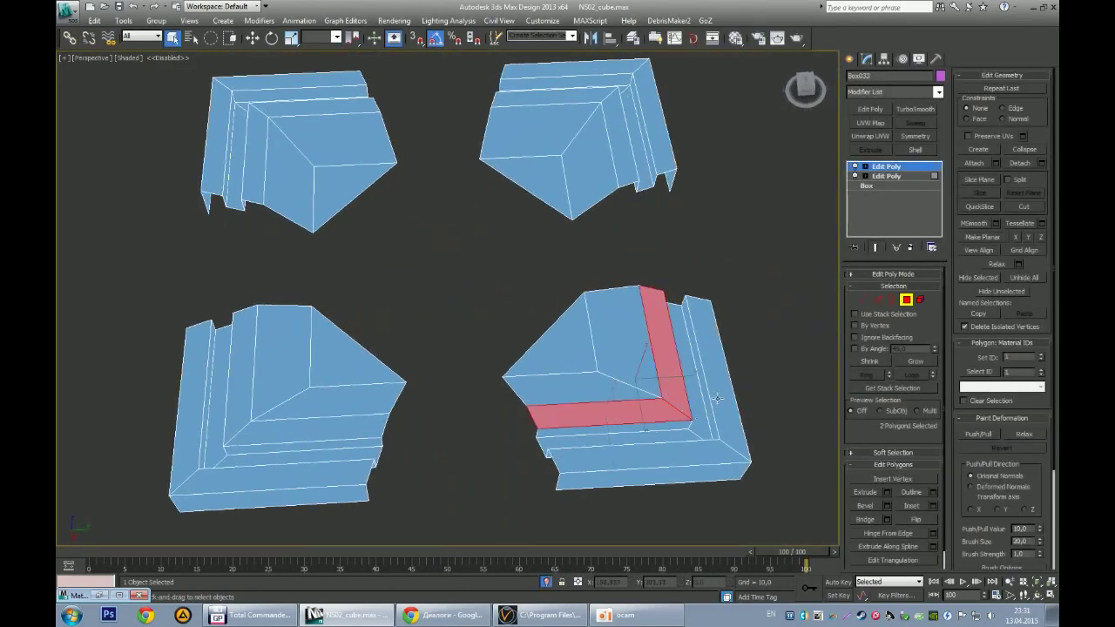
mouse_move(665, 416)
alt+middle_down()
mouse_move(746, 356)
mouse_move(574, 370)
alt+middle_up()
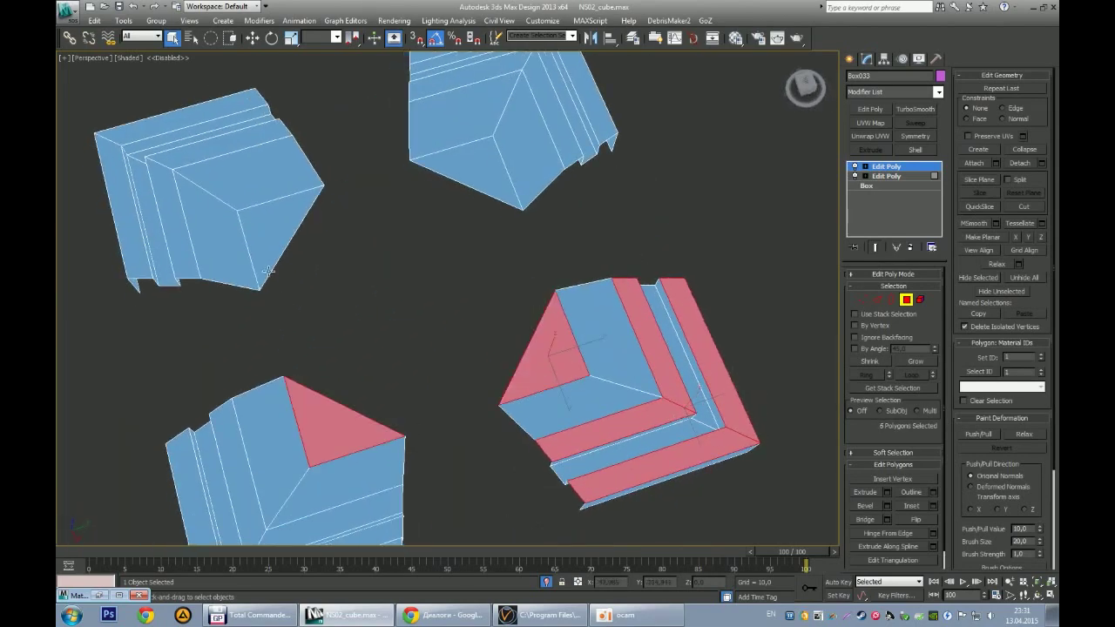
alt+middle_drag(484, 191, 542, 216)
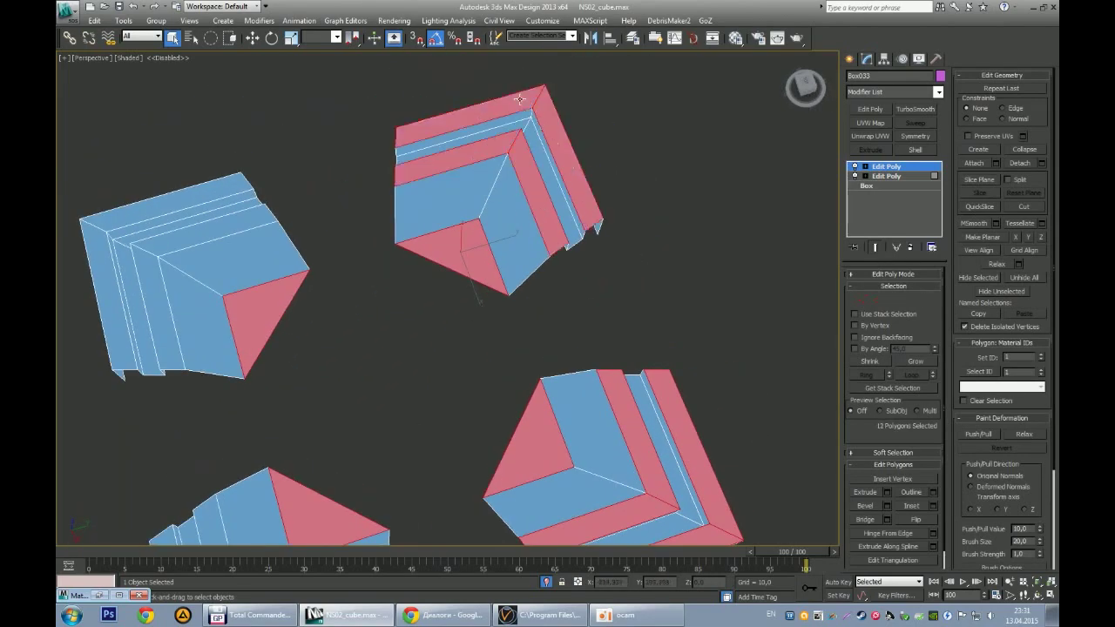
alt+middle_drag(520, 98, 319, 165)
alt+middle_drag(348, 295, 350, 468)
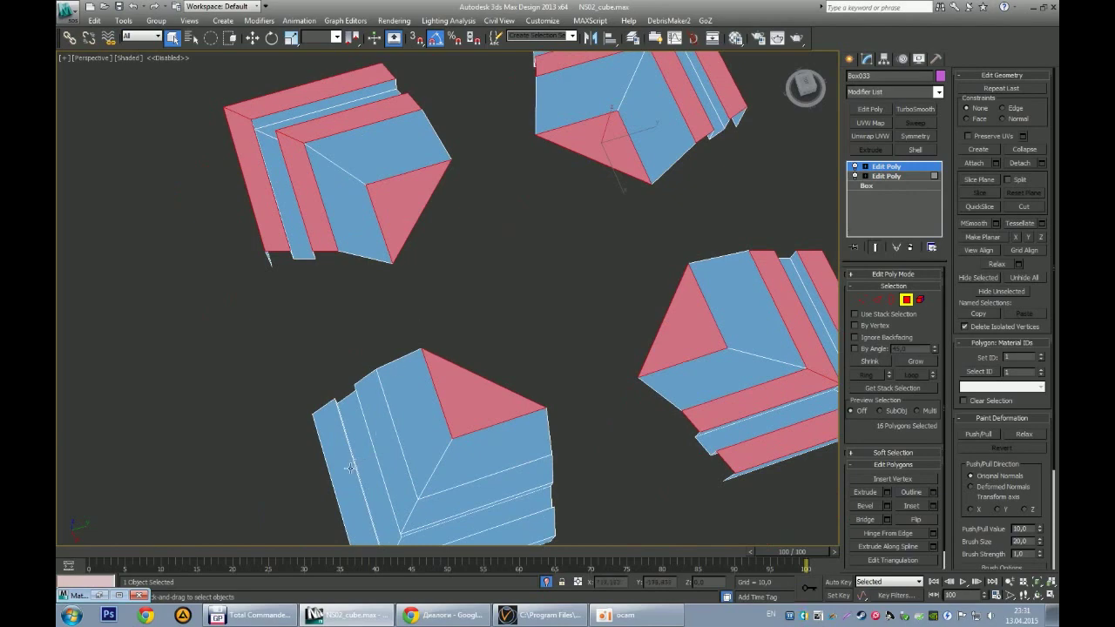
mouse_move(559, 490)
alt+middle_down()
mouse_move(550, 358)
mouse_move(532, 400)
mouse_move(548, 422)
alt+middle_up()
Step: Clone the selected faces upward into a new object, Object055, and end isolation
key(w)
shift+drag(549, 423, 549, 375)
click(643, 277)
click(689, 209)
key(alt+q)
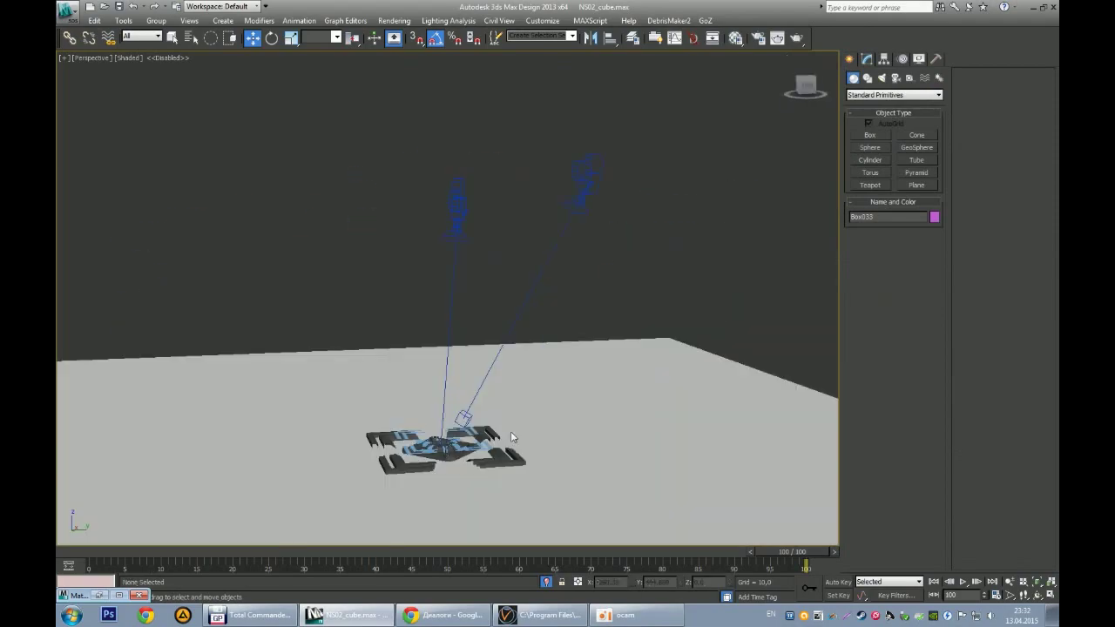
alt+middle_drag(465, 261, 464, 327)
scroll(464, 328, up, 10)
click(448, 274)
mouse_move(447, 274)
alt+middle_down()
mouse_move(515, 316)
mouse_move(444, 271)
mouse_move(440, 308)
alt+middle_up()
scroll(515, 315, down, 5)
Step: Select the four triangular faces in wireframe and detach them as Object056
key(F3)
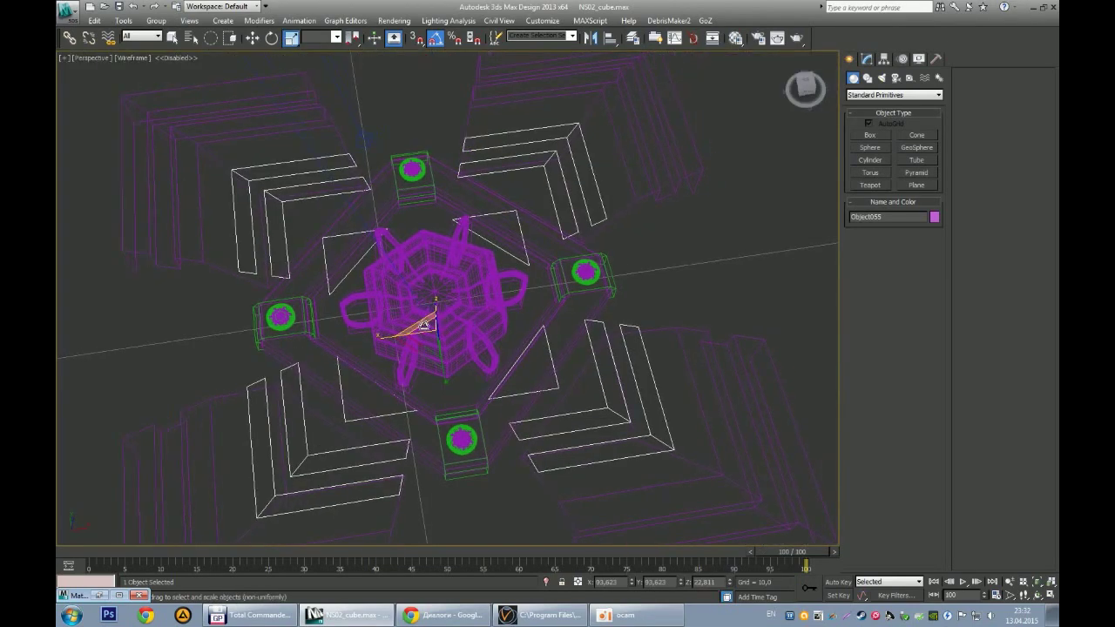
key(4)
click(535, 319)
alt+middle_drag(462, 365, 484, 329)
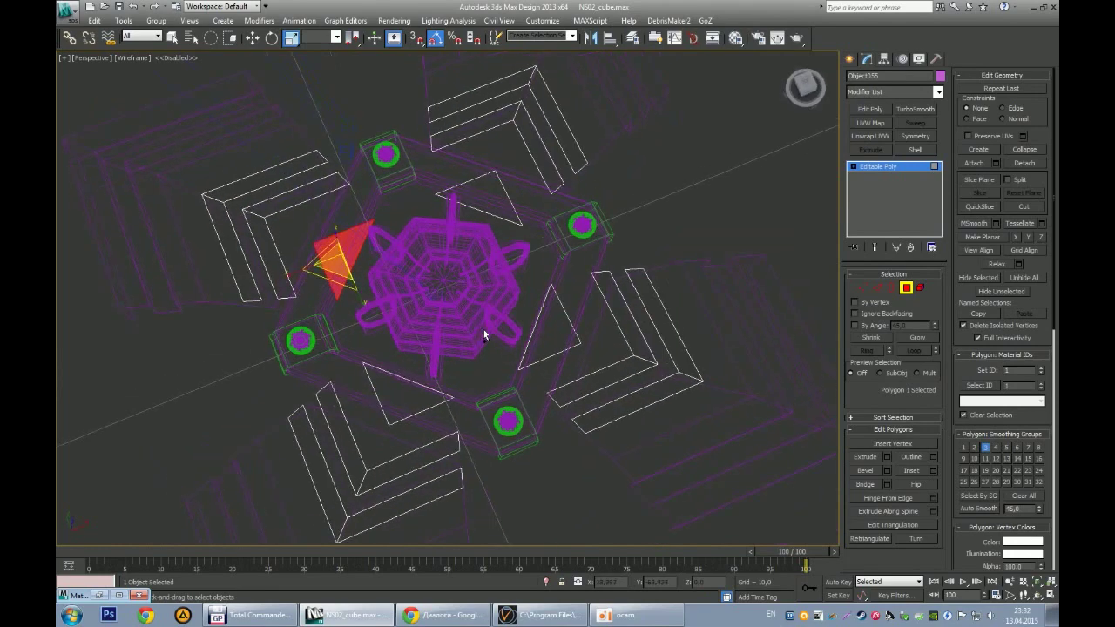
ctrl+click(552, 336)
key(w)
alt+middle_drag(552, 336, 479, 321)
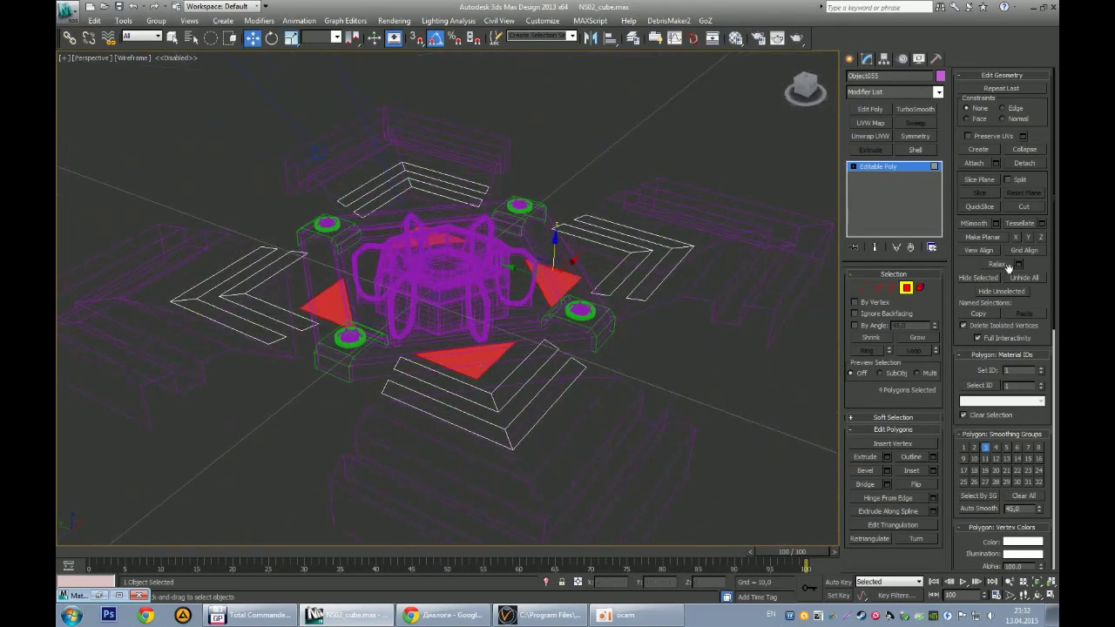
click(1026, 164)
key(Return)
Step: Scale the blue triangles outward and move them into place around the panel
alt+middle_drag(522, 288, 557, 261)
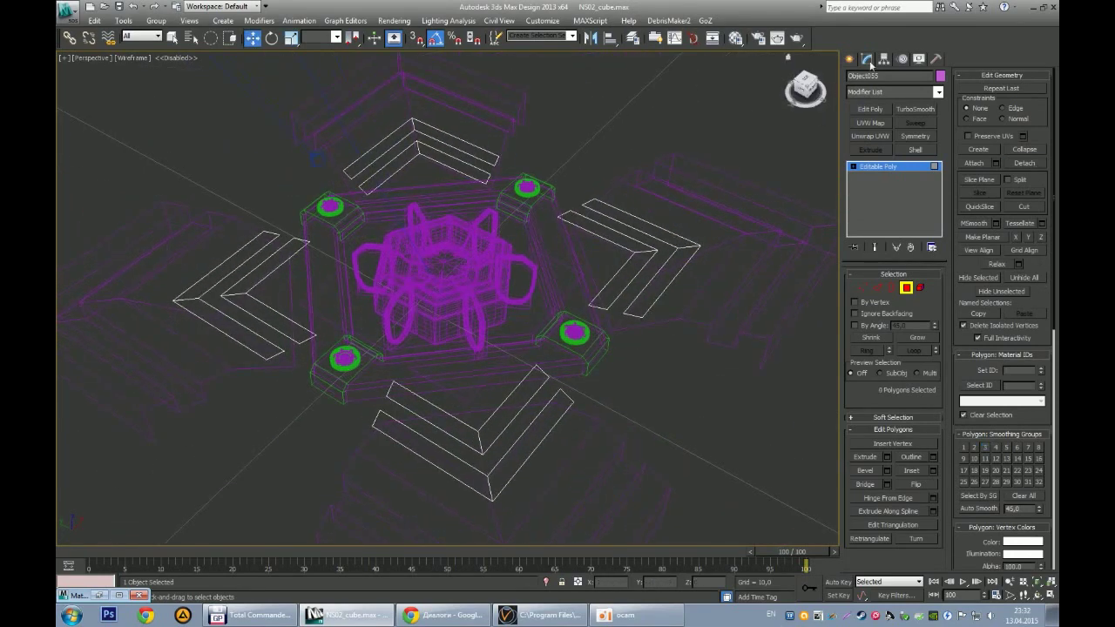
key(F3)
scroll(487, 357, up, 2)
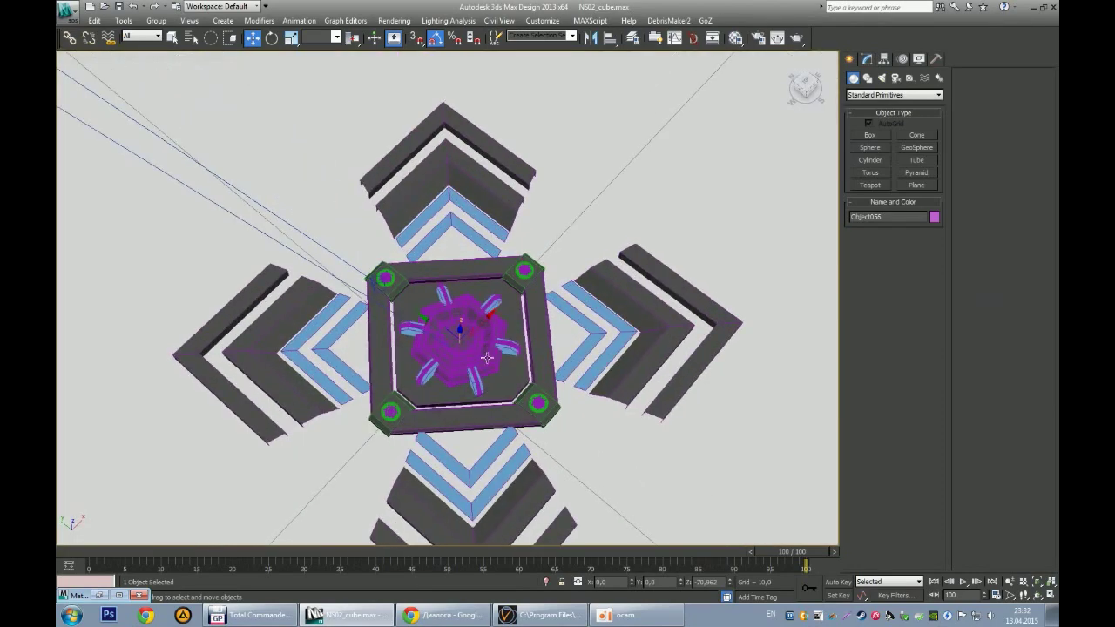
mouse_move(459, 331)
alt+middle_down()
mouse_move(465, 312)
mouse_move(469, 363)
alt+middle_up()
key(r)
key(w)
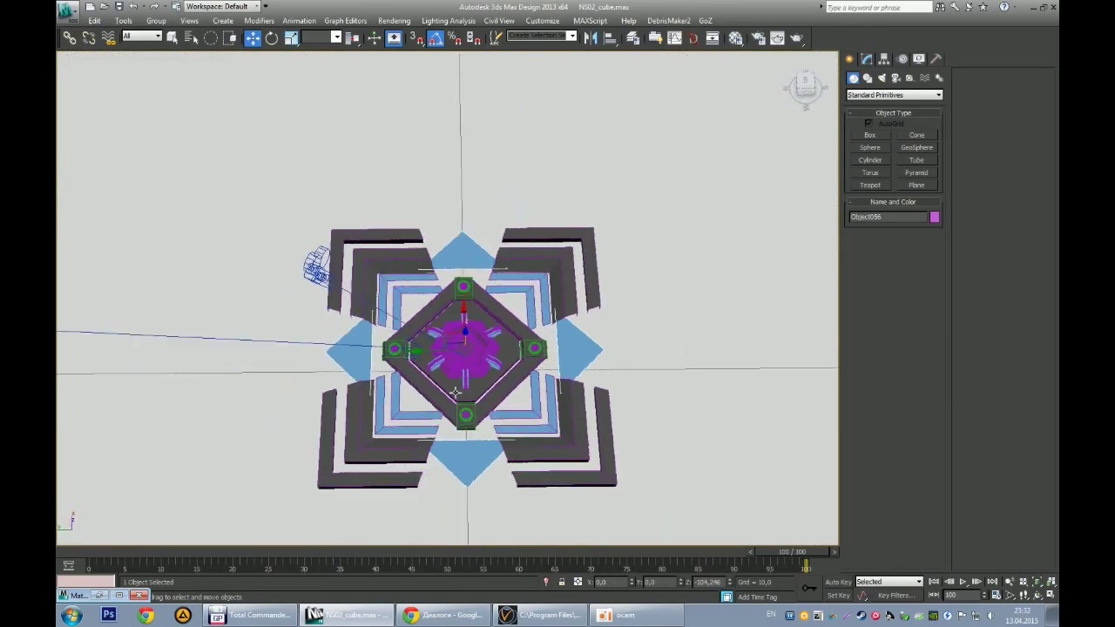
key(r)
drag(467, 363, 471, 335)
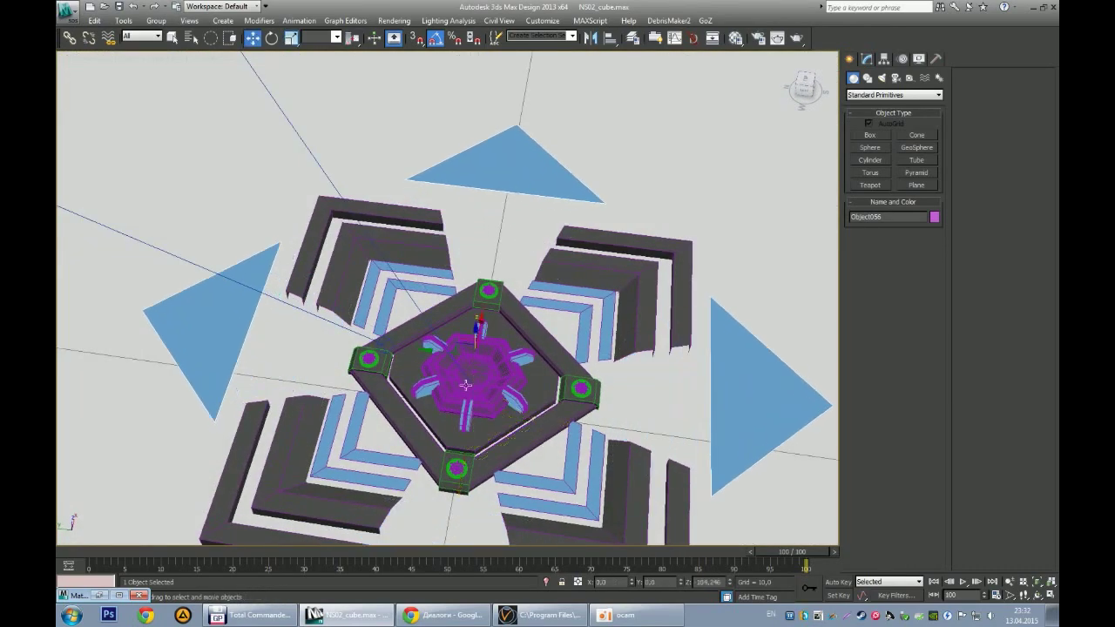
alt+middle_drag(470, 335, 503, 277)
key(w)
drag(504, 277, 505, 323)
mouse_move(505, 322)
alt+middle_down()
mouse_move(809, 345)
mouse_move(730, 314)
alt+middle_up()
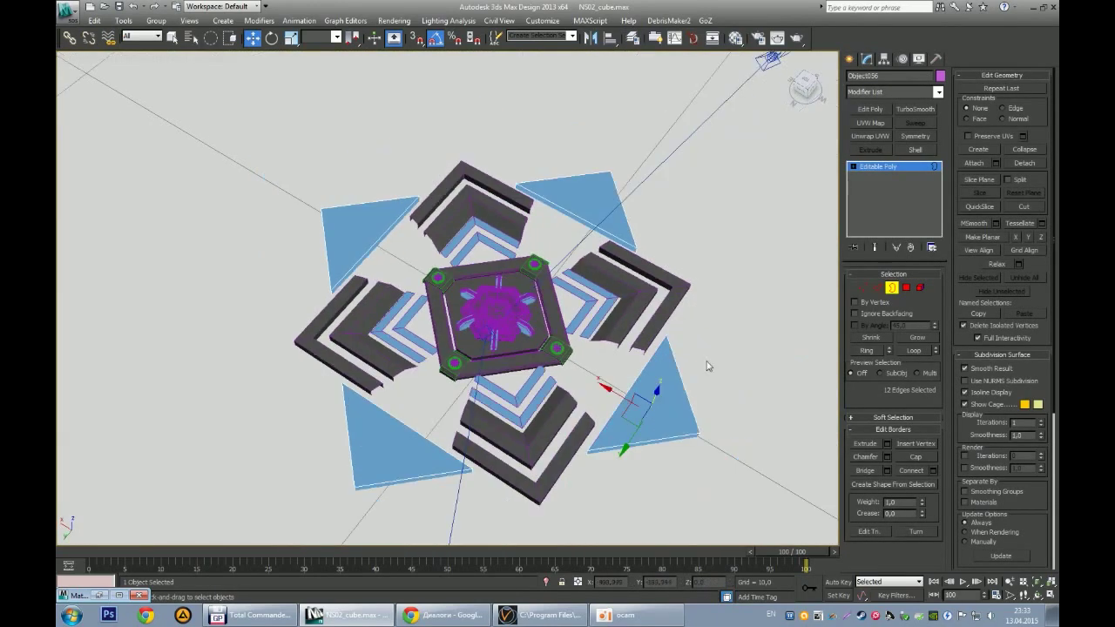
key(alt+w)
click(629, 422)
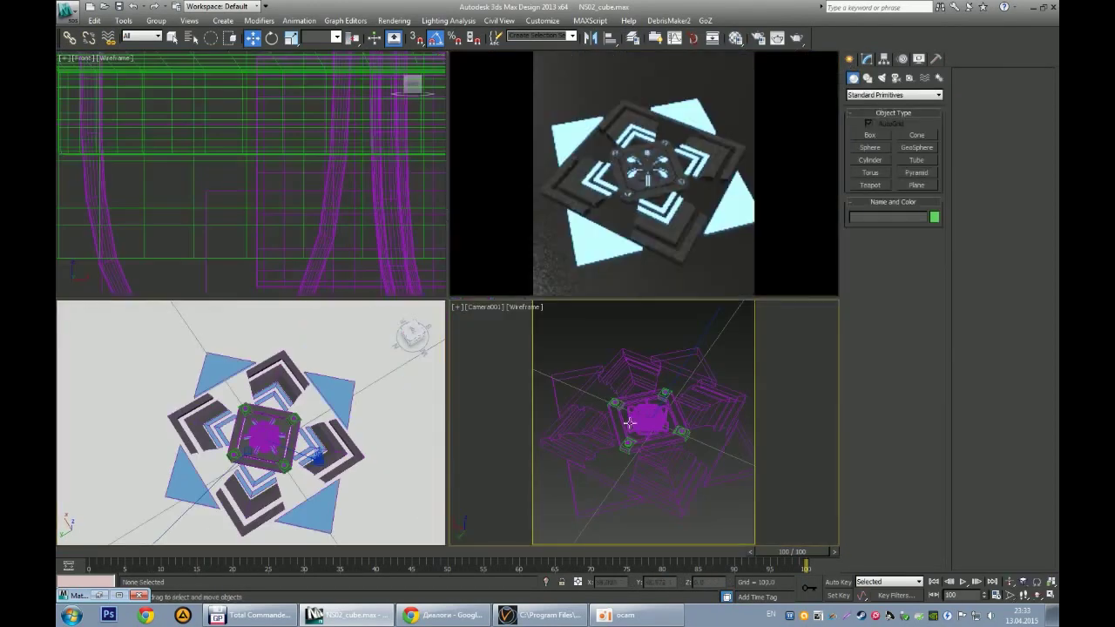
Step: Try mt_black, glass and glass2 on the stepped frame pieces, ending with mt_black
click(633, 380)
key(m)
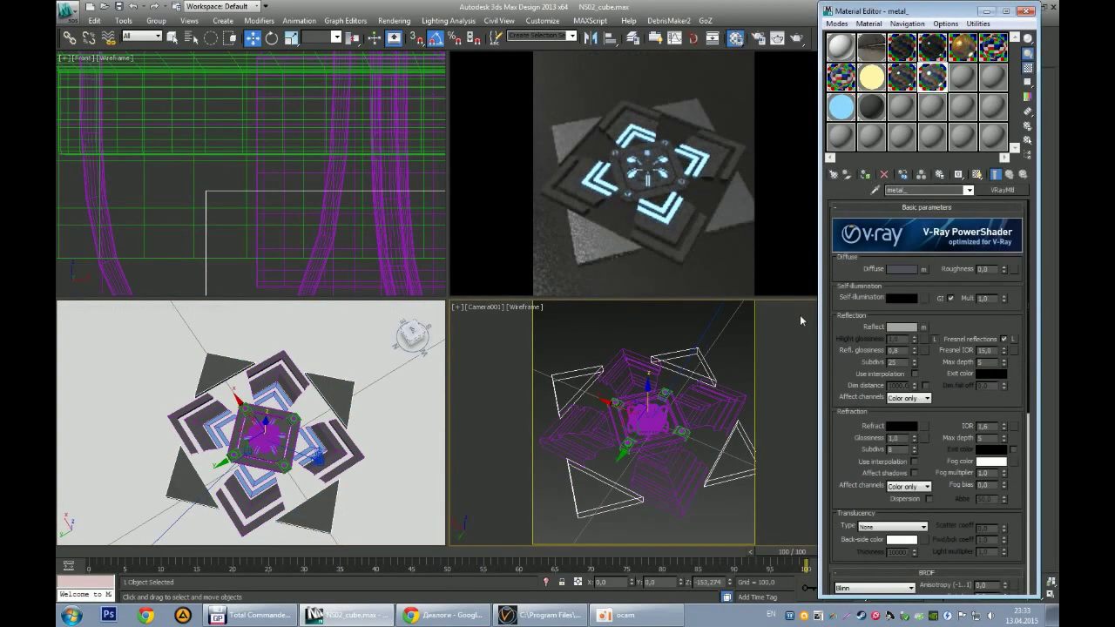
click(663, 479)
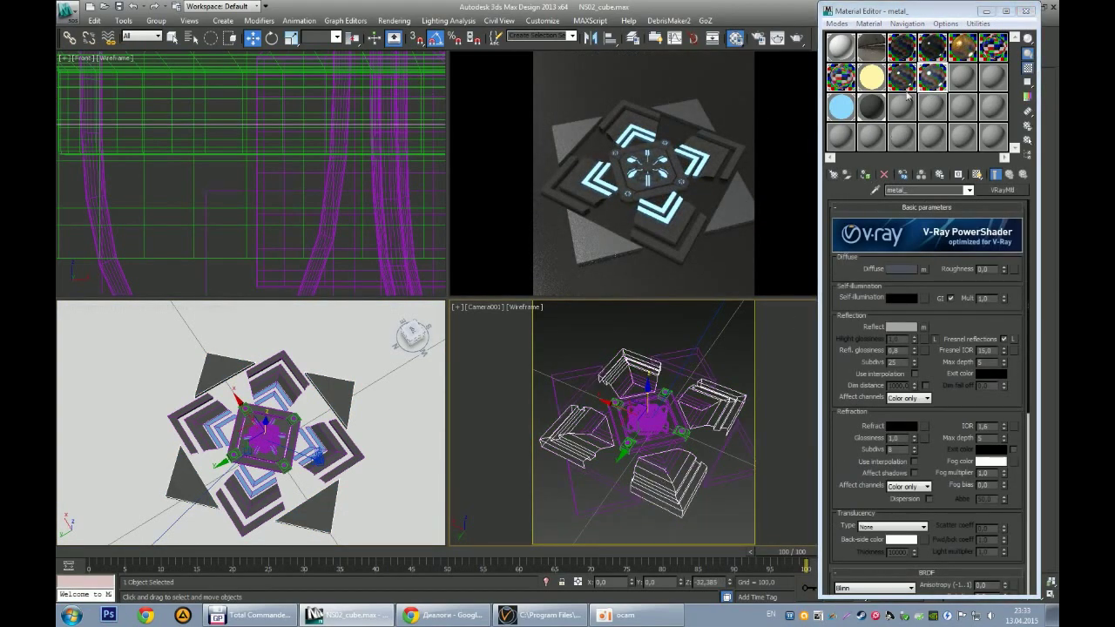
click(929, 54)
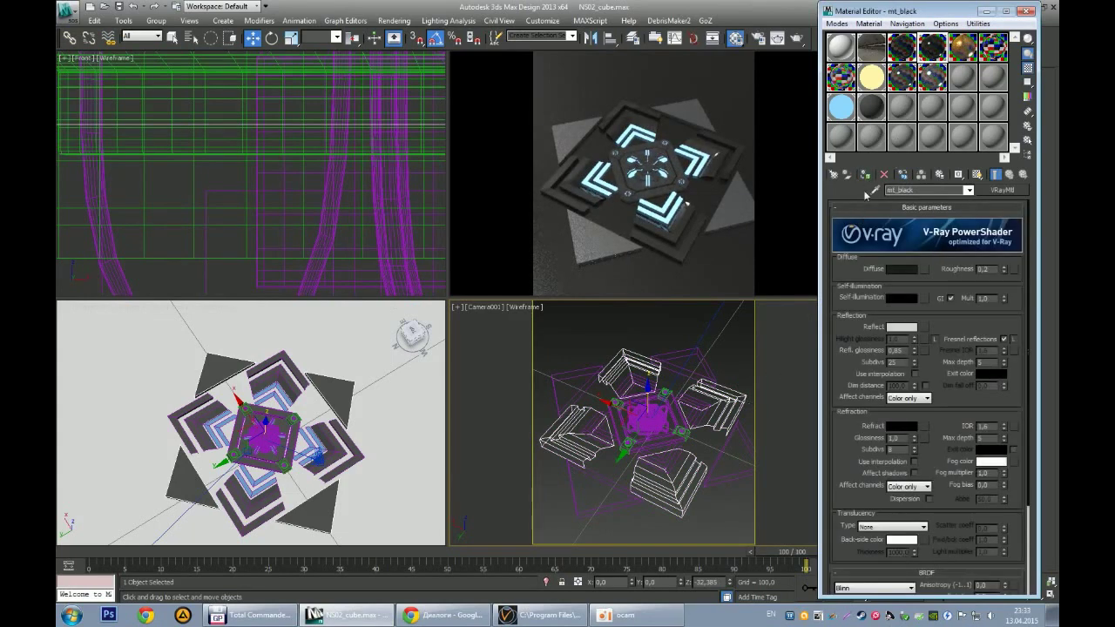
click(866, 175)
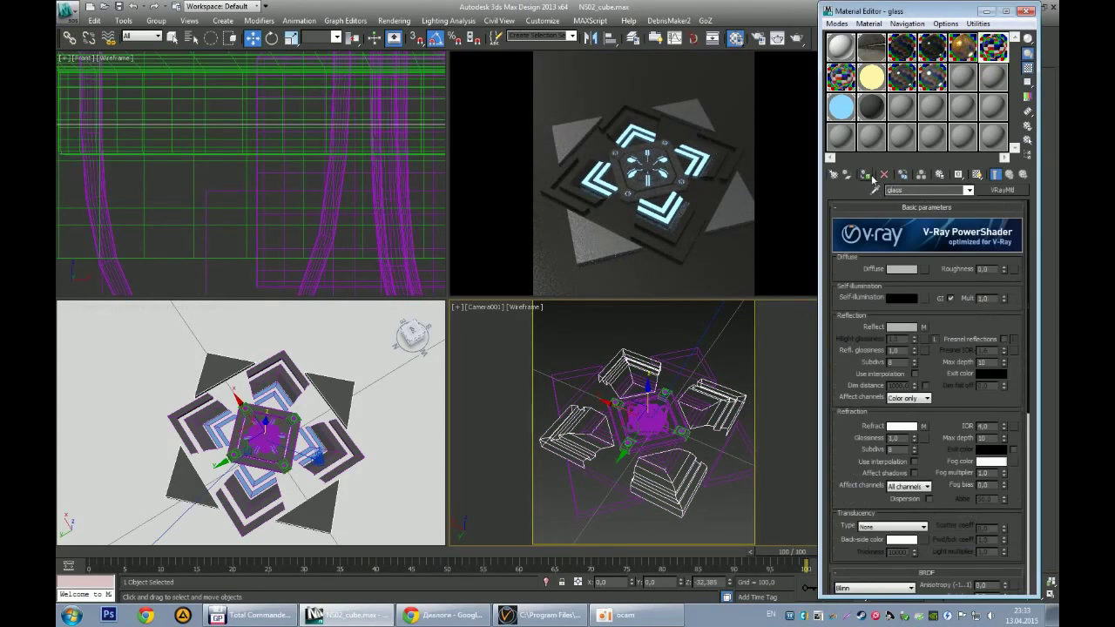
click(668, 418)
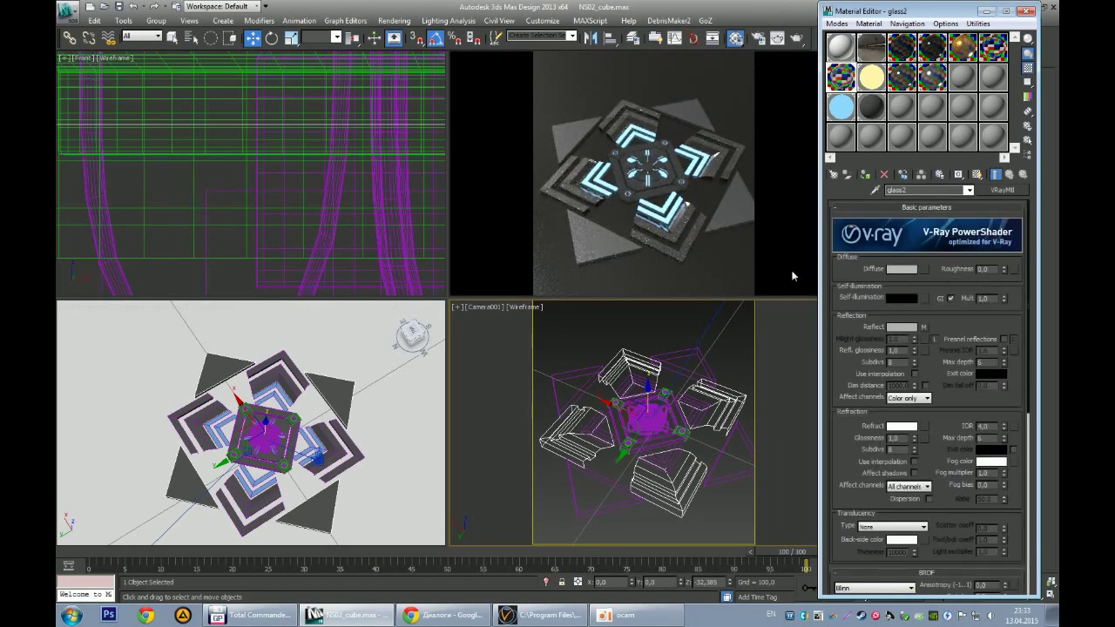
drag(930, 56, 684, 424)
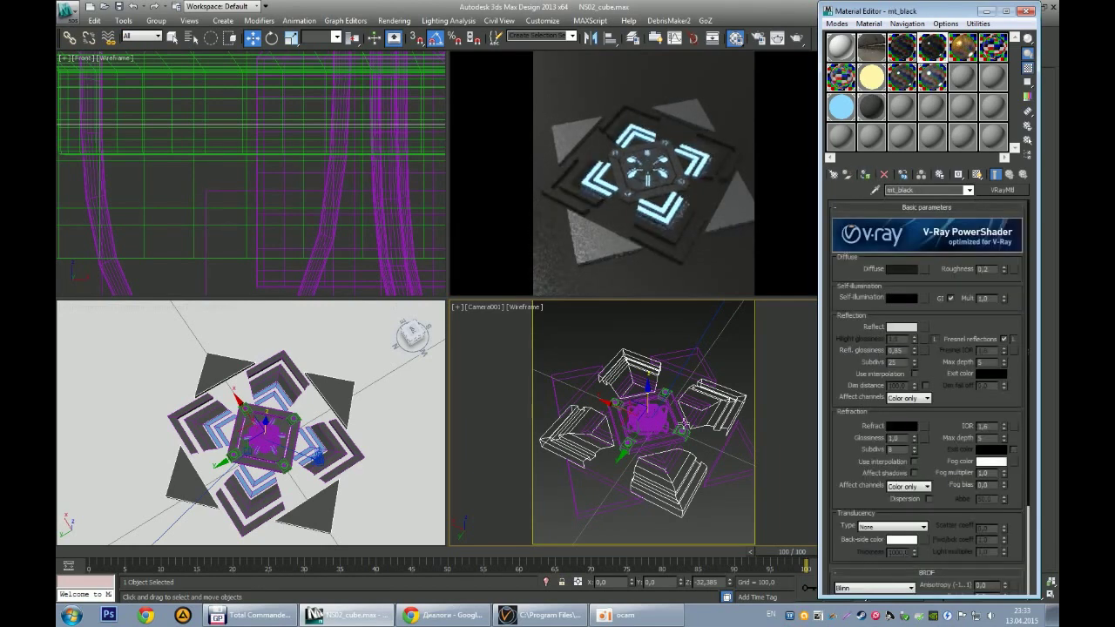
Step: Reselect the stepped frame pieces, pick the metal_2 material and open its Diffuse colour
right_click(672, 438)
click(696, 448)
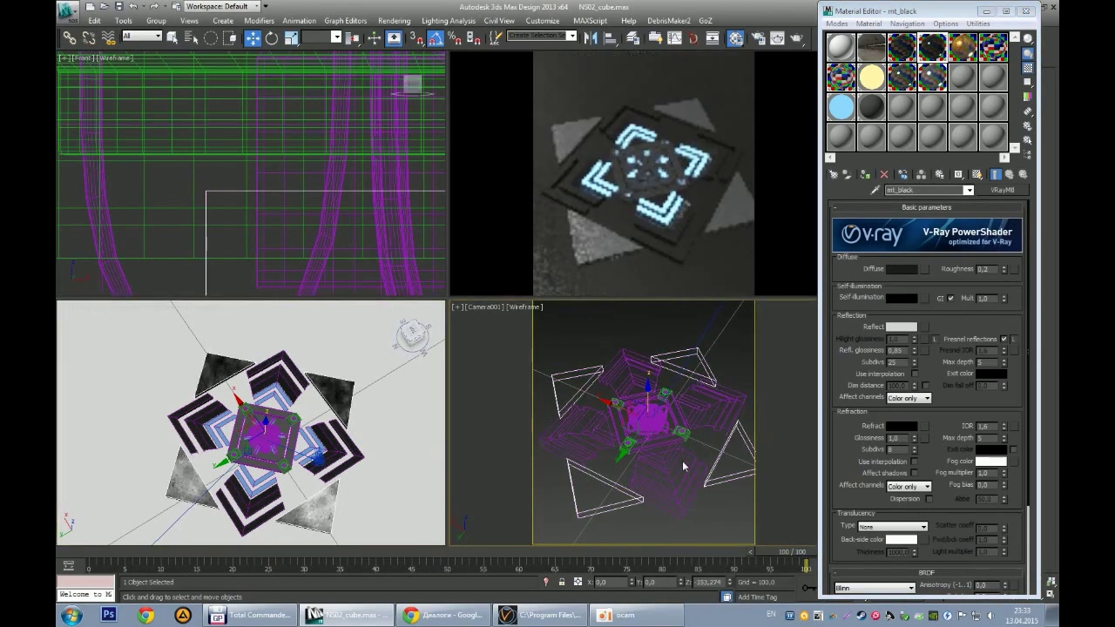
click(684, 462)
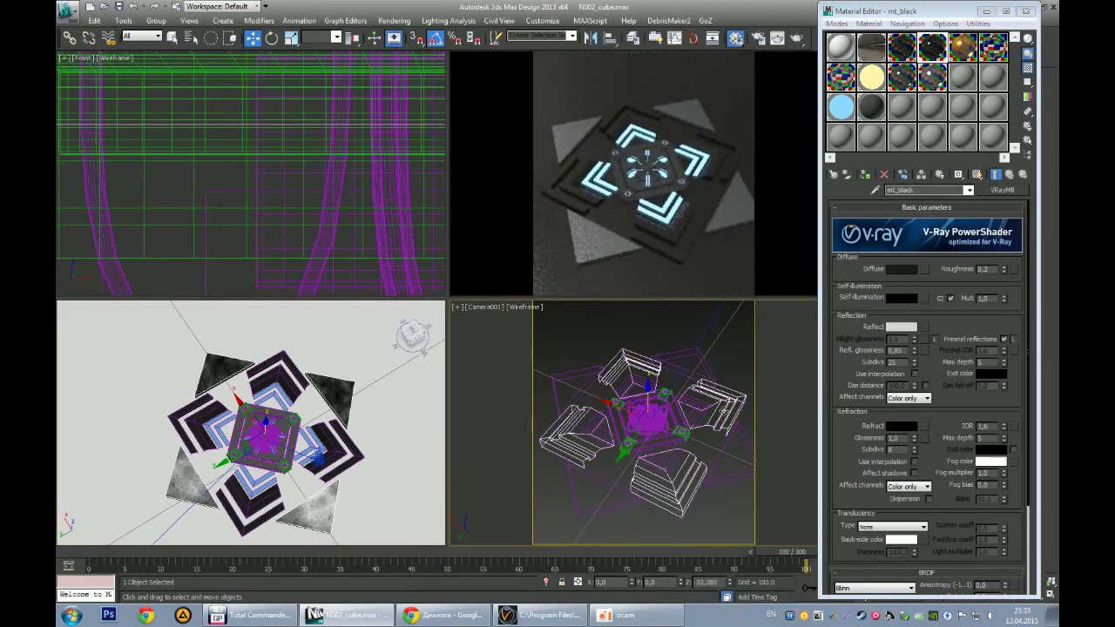
click(934, 77)
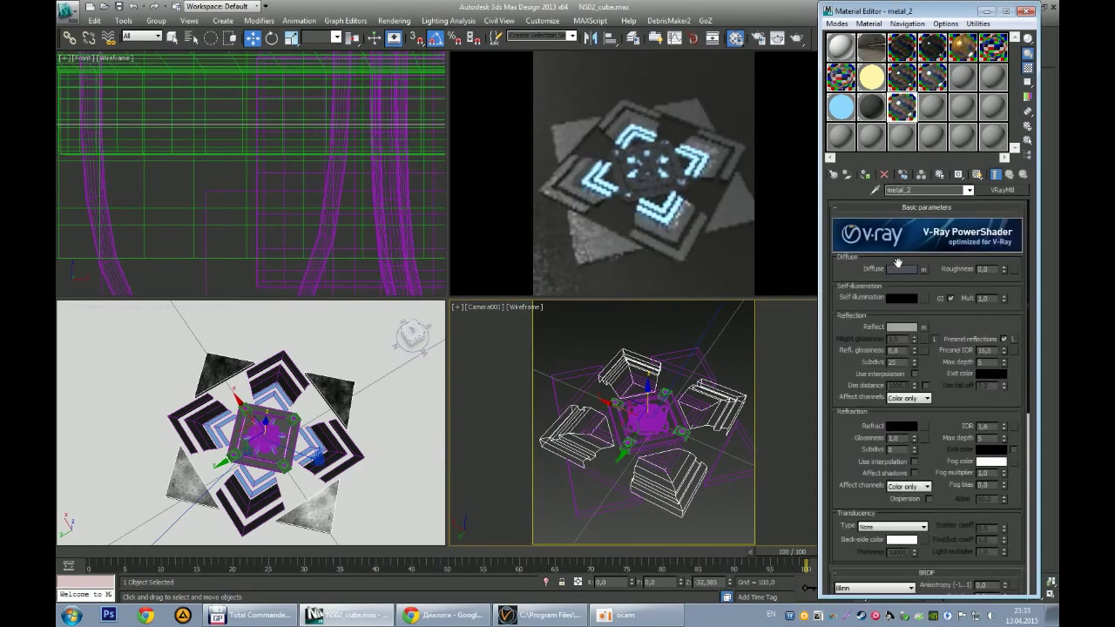
click(901, 268)
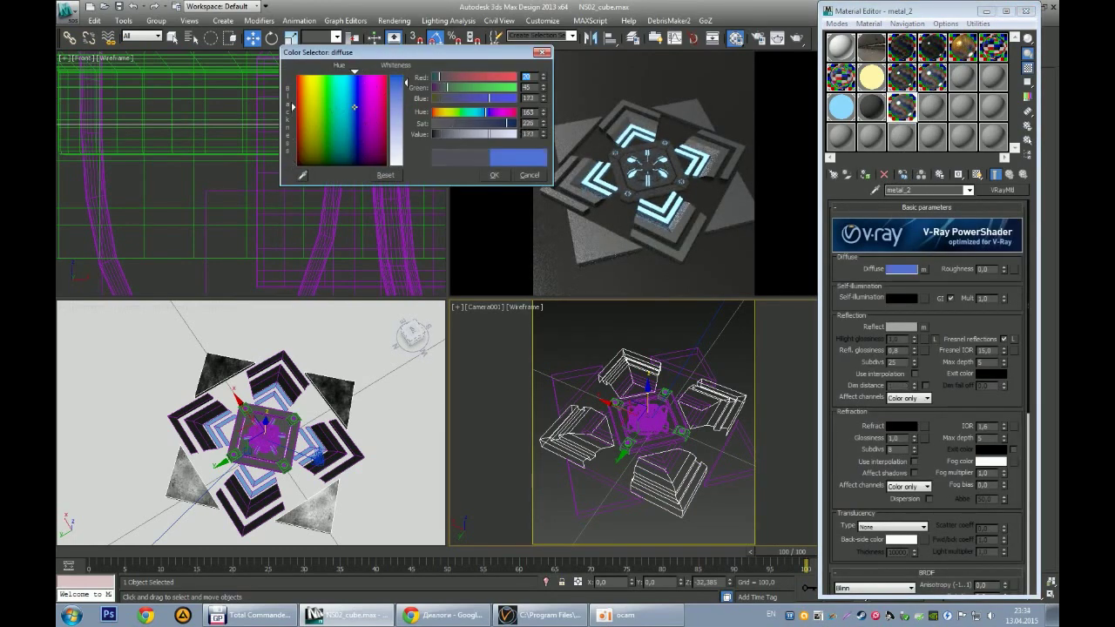
Step: Drag metal_2's diffuse hue and value down to near black and confirm it
drag(355, 106, 329, 123)
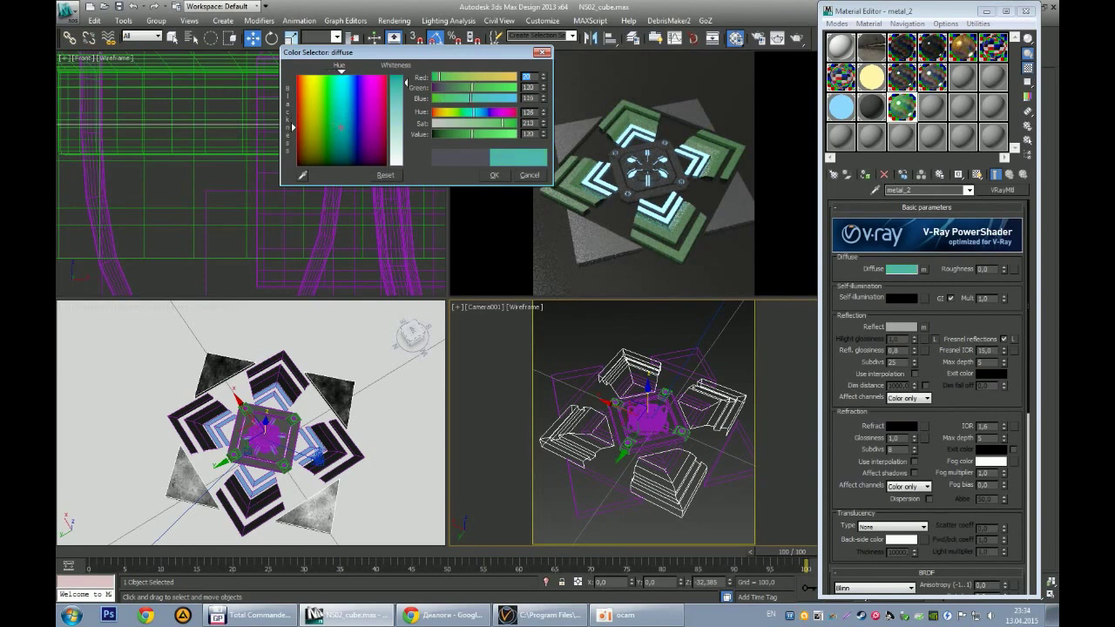
click(514, 176)
click(903, 271)
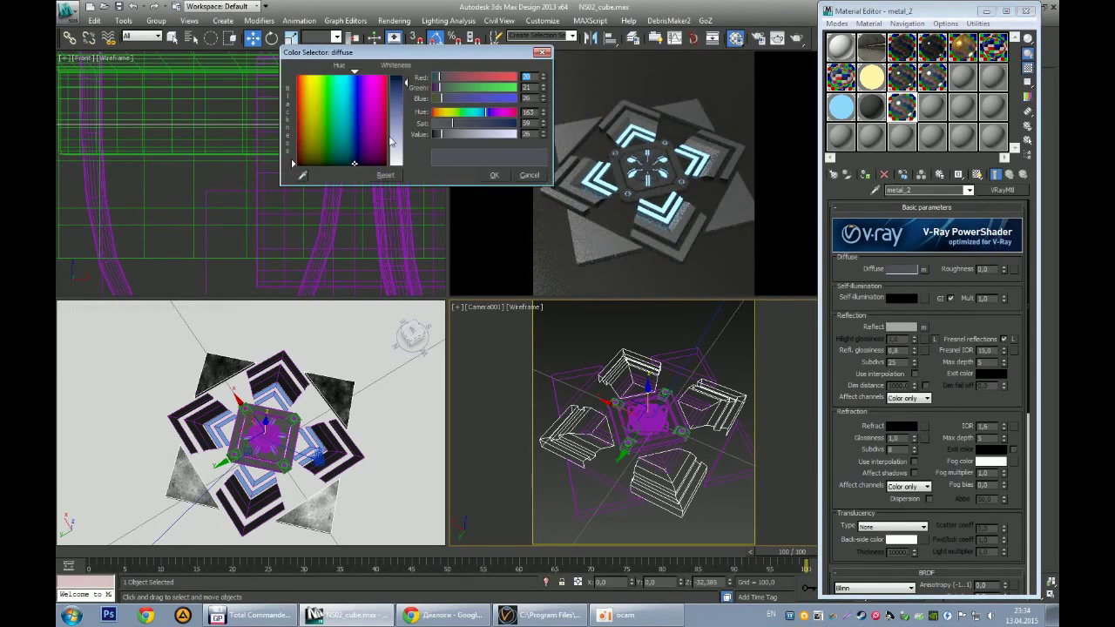
drag(437, 137, 434, 136)
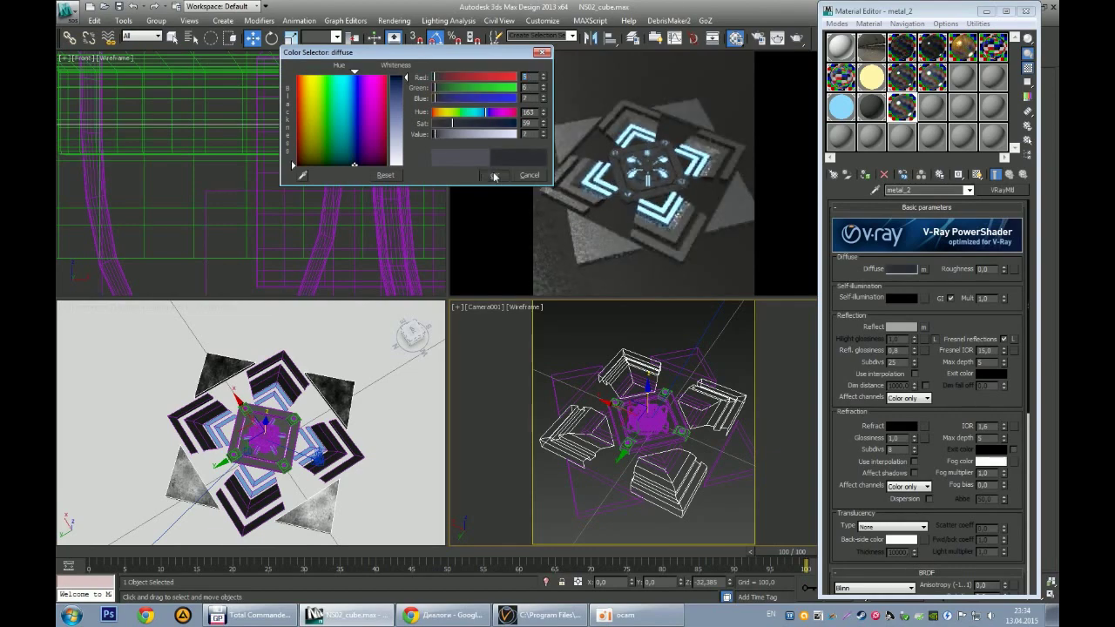
click(494, 175)
scroll(247, 418, up, 5)
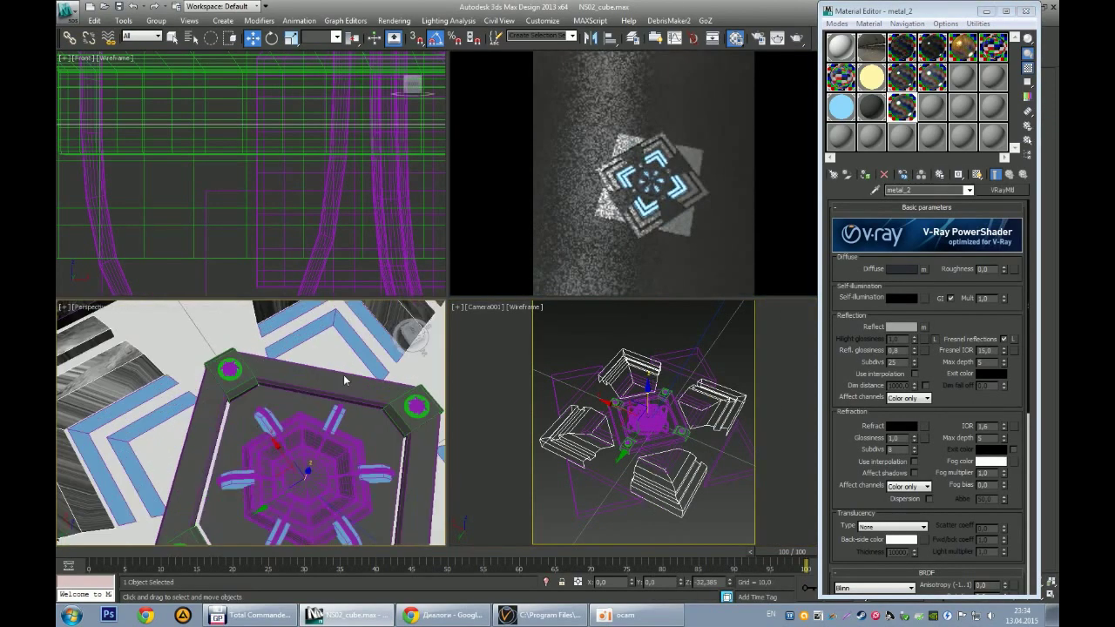
key(alt+w)
scroll(428, 299, up, 2)
right_click(406, 255)
Step: Select the central hexagonal group and frame the view on it
click(379, 289)
click(396, 263)
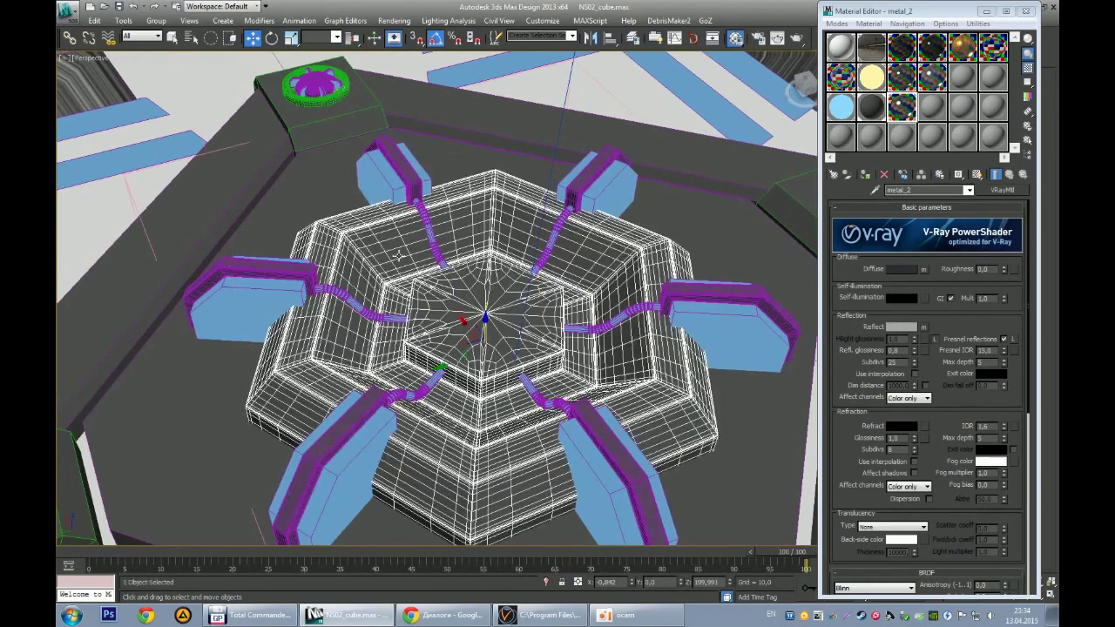
scroll(409, 286, down, 2)
scroll(566, 236, down, 2)
key(Page_Up)
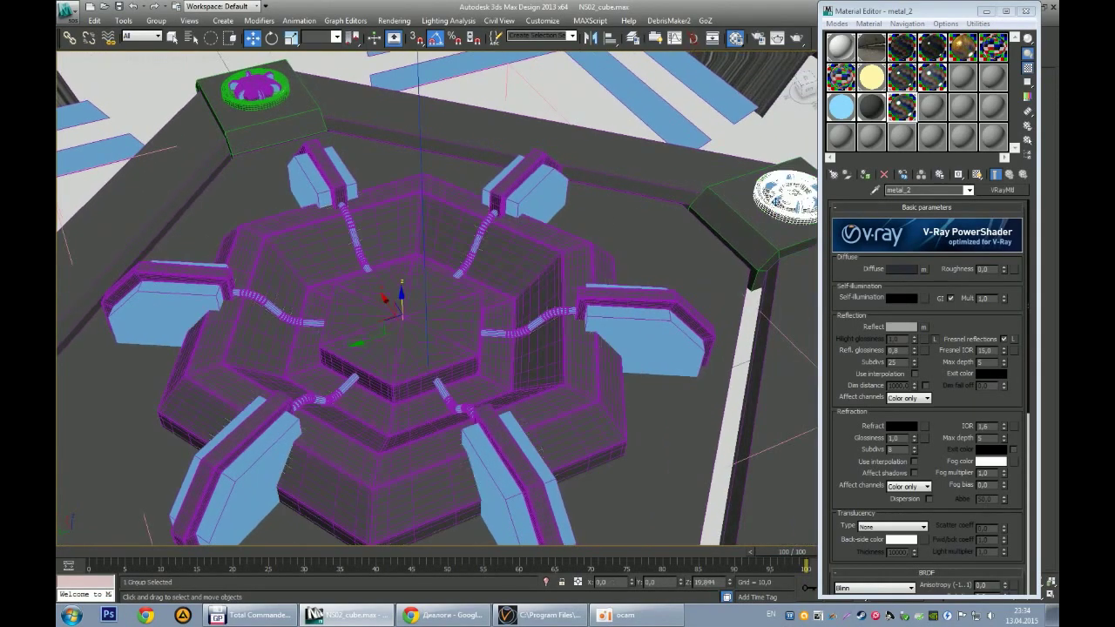
key(z)
click(632, 273)
scroll(592, 253, up, 3)
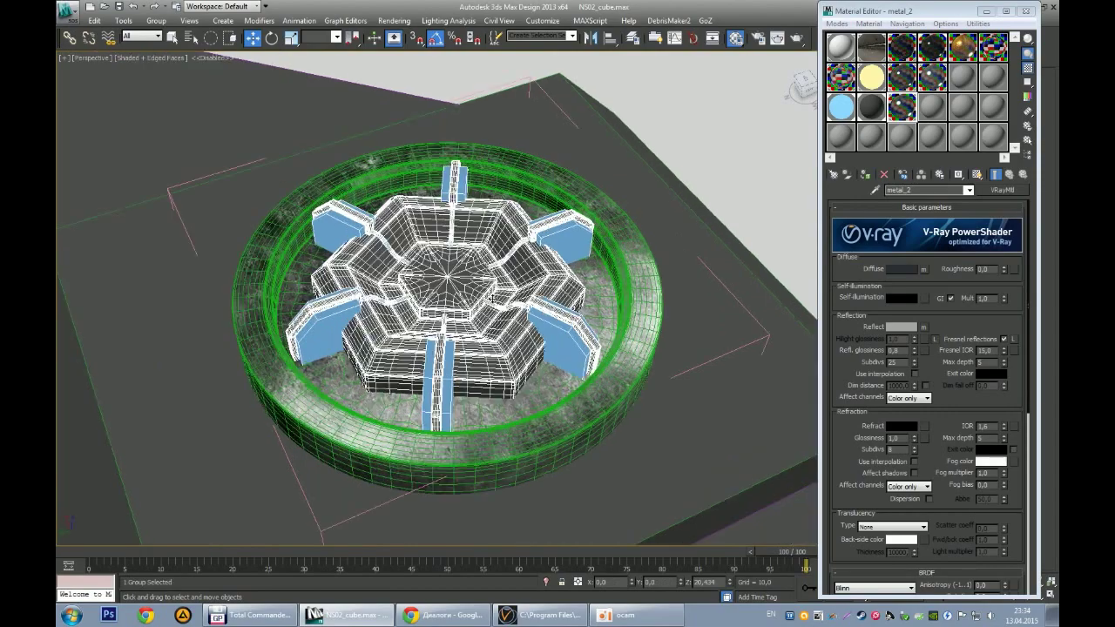
scroll(561, 238, up, 2)
scroll(561, 238, down, 1)
scroll(557, 244, down, 2)
scroll(549, 253, down, 3)
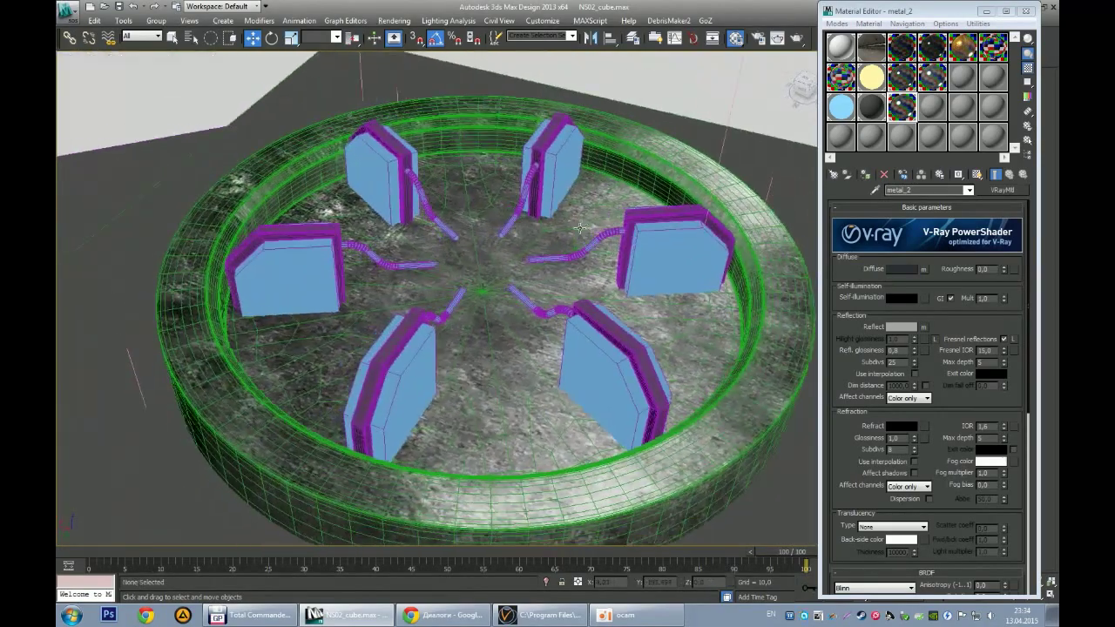
scroll(540, 261, down, 3)
Step: Select the hexagonal core NGon002, minimize the Material Editor and show its modifier stack
click(540, 261)
mouse_move(535, 253)
alt+middle_down()
mouse_move(480, 286)
mouse_move(523, 261)
alt+middle_up()
click(481, 285)
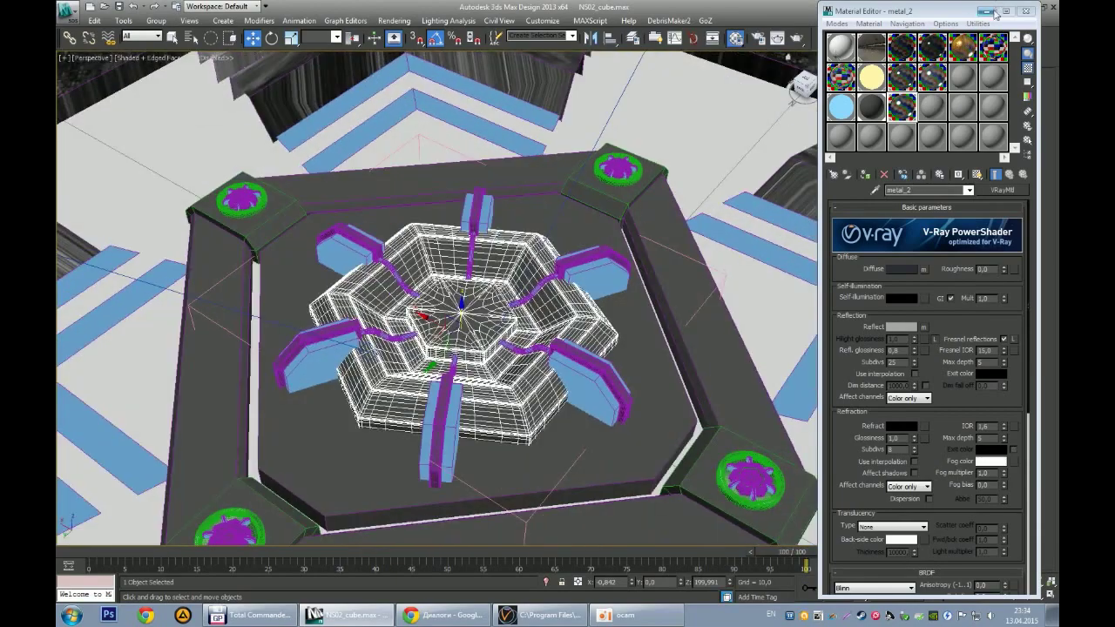
click(989, 10)
click(867, 60)
scroll(522, 279, up, 2)
Step: Create a shape from the core's 18 ring edges and give it 4.78 rendering thickness
key(2)
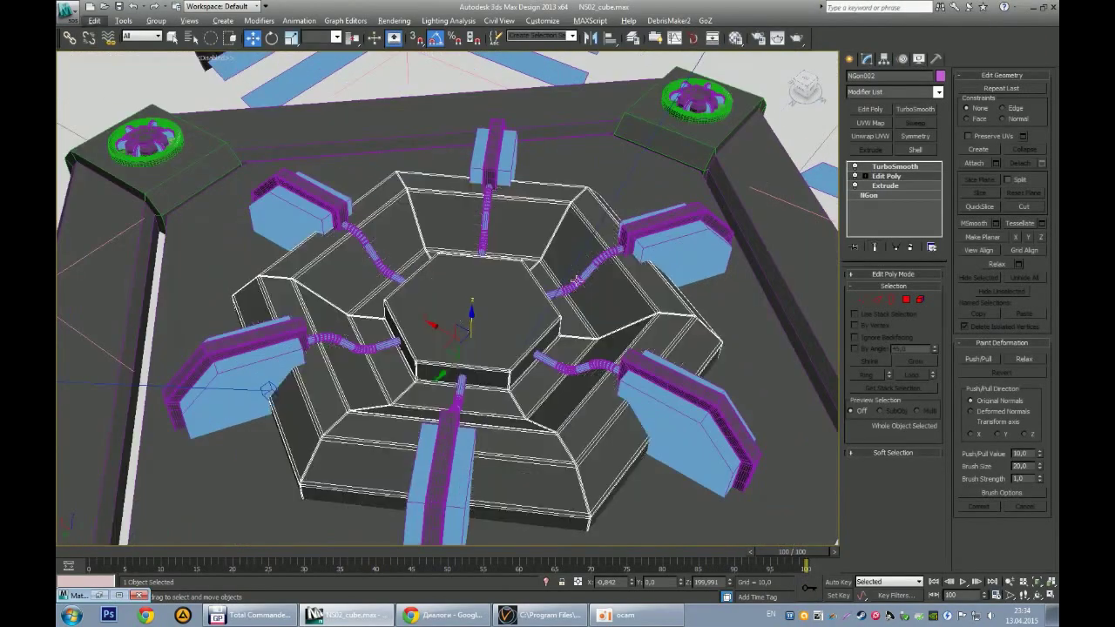
click(554, 238)
alt+middle_drag(554, 238, 564, 238)
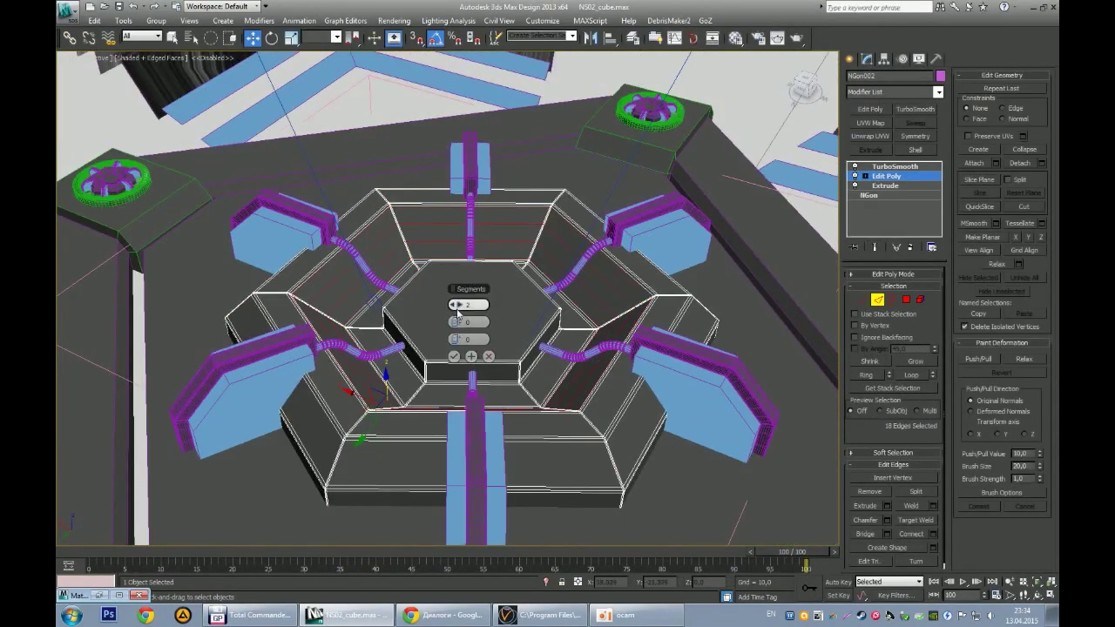
click(933, 547)
click(540, 324)
click(849, 59)
click(867, 59)
click(562, 254)
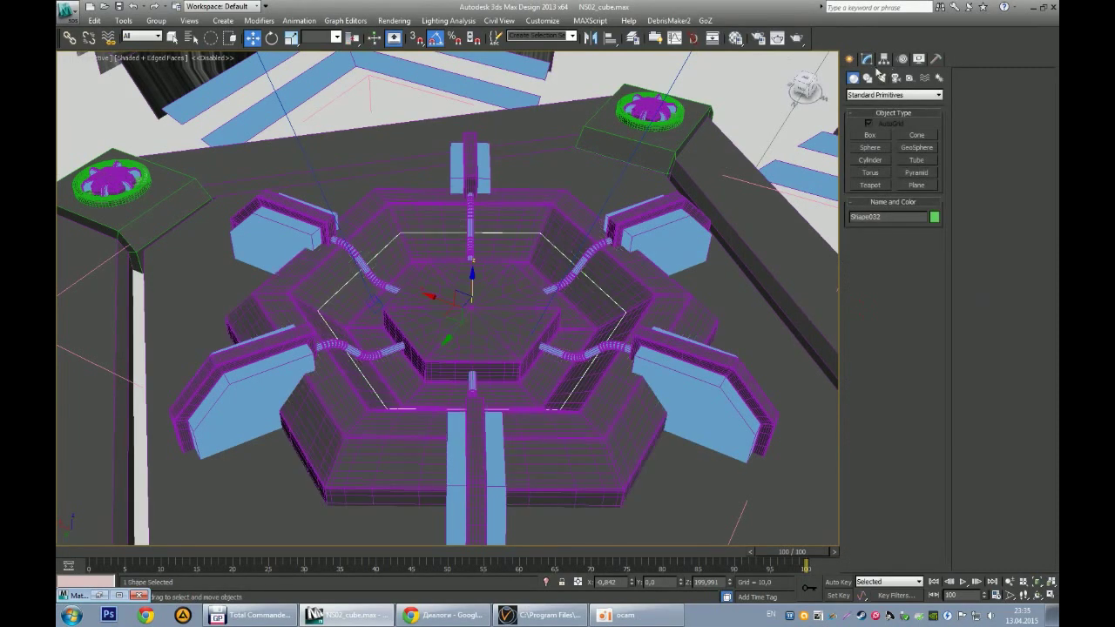
drag(929, 340, 928, 296)
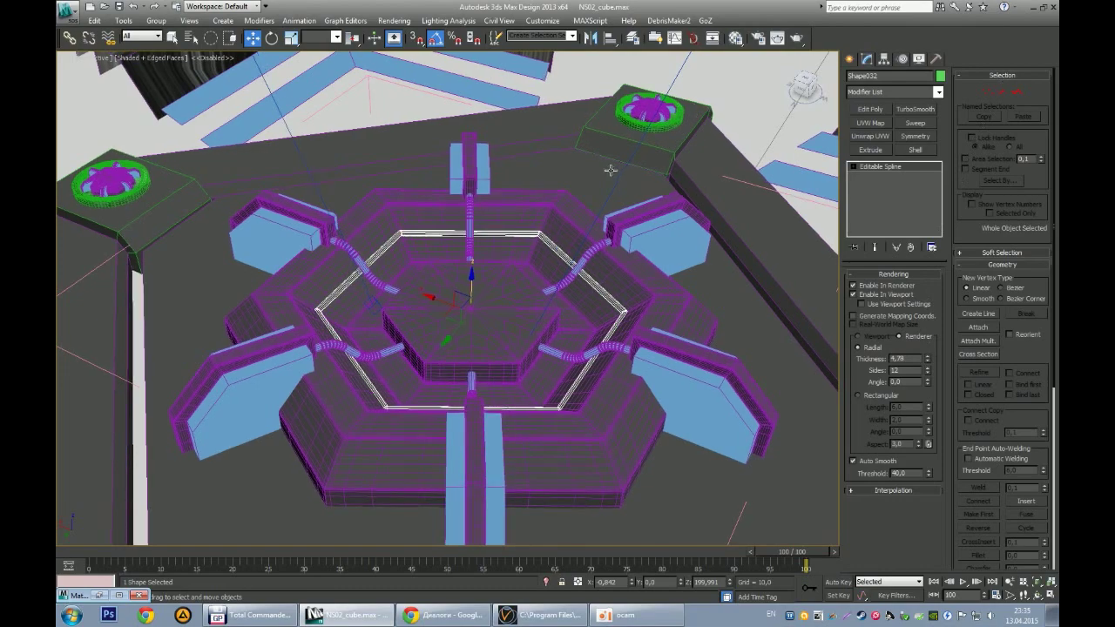
alt+middle_drag(609, 169, 597, 293)
scroll(597, 292, down, 3)
Step: Assign the orange glow material to the hexagonal spline Shape032
key(alt+w)
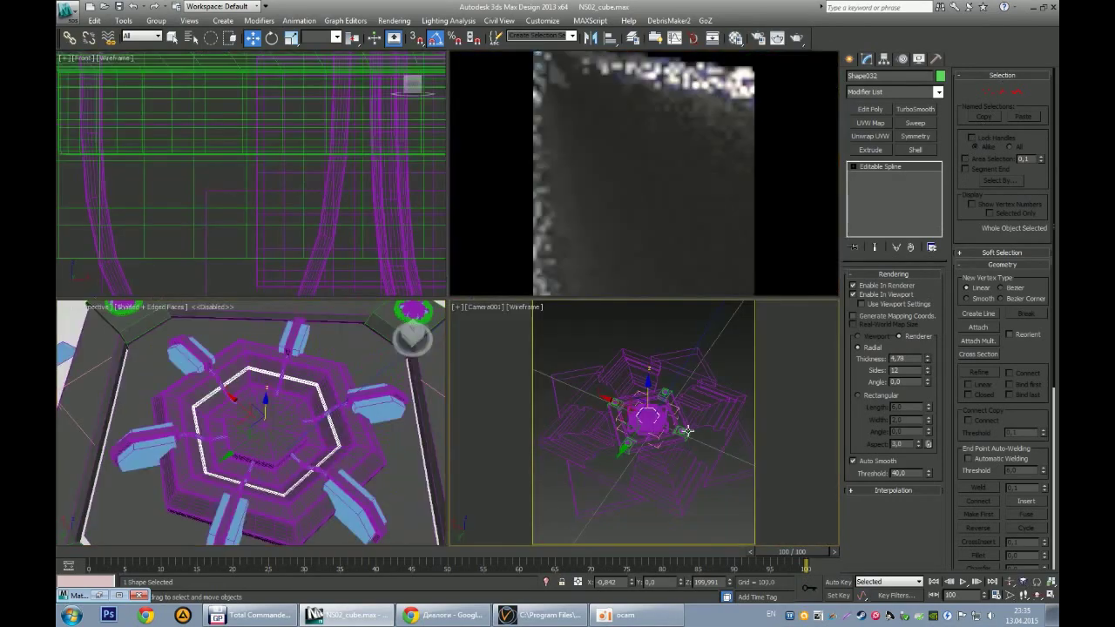
key(m)
click(871, 77)
click(865, 175)
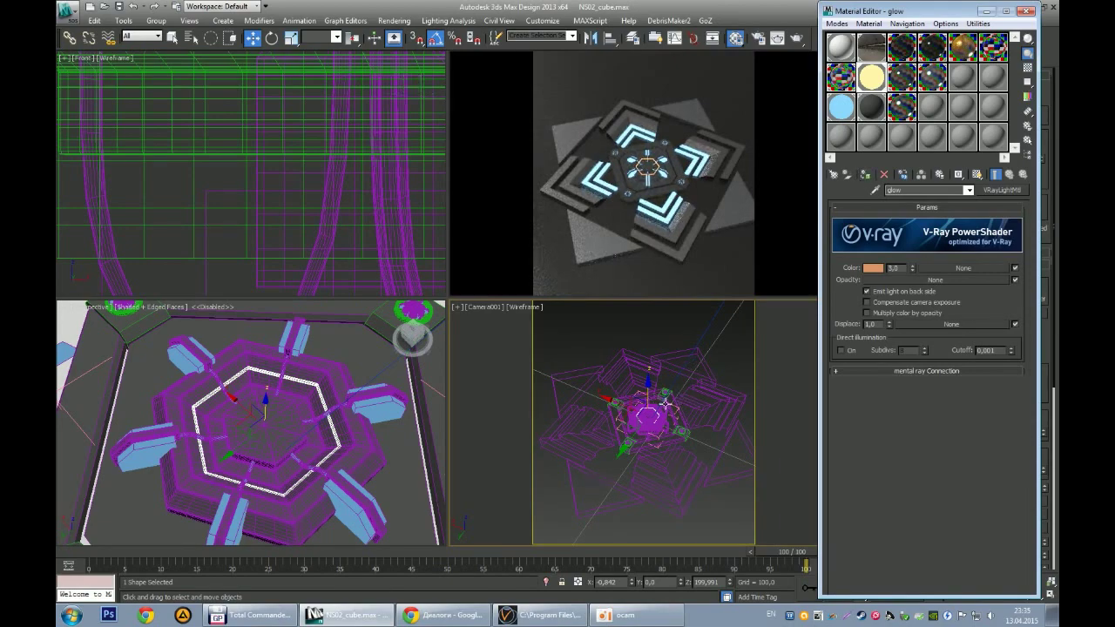
key(alt+w)
scroll(546, 254, up, 3)
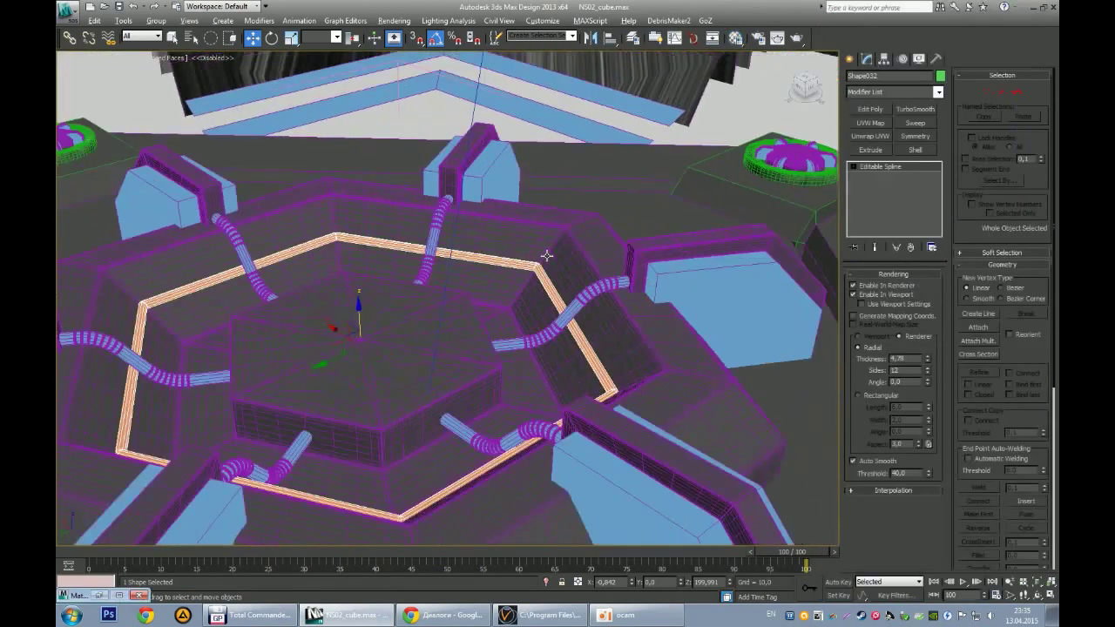
Step: Add smoothing to the hexagon spline and inspect it from the Top view without edged faces
scroll(546, 255, up, 3)
scroll(627, 236, up, 2)
click(914, 109)
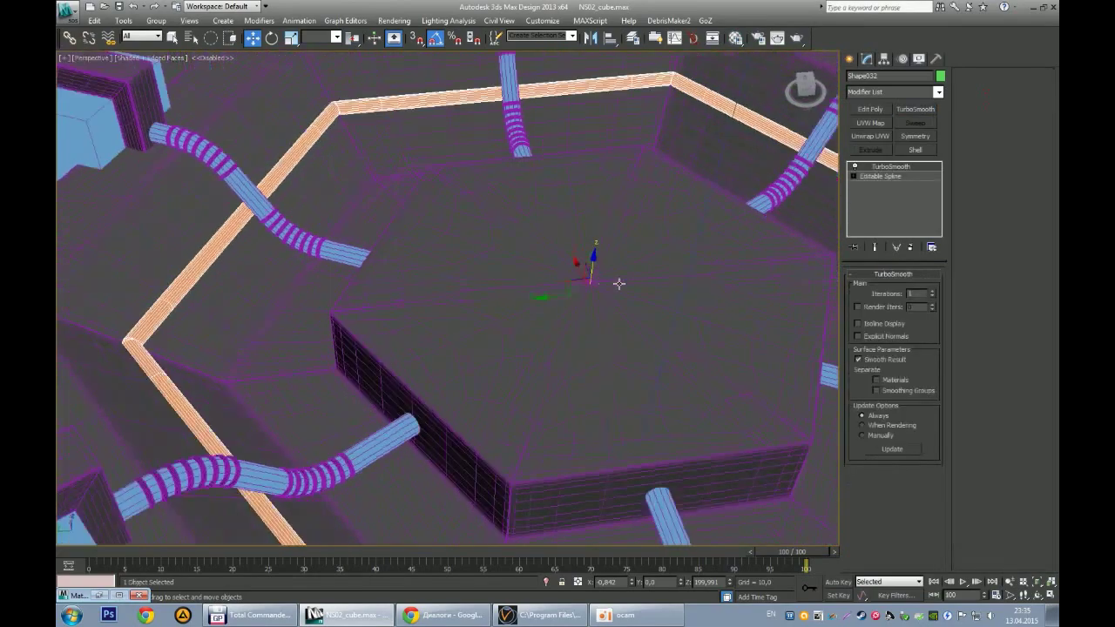
alt+middle_drag(657, 282, 369, 304)
key(F4)
scroll(625, 348, up, 4)
scroll(517, 348, up, 2)
key(f)
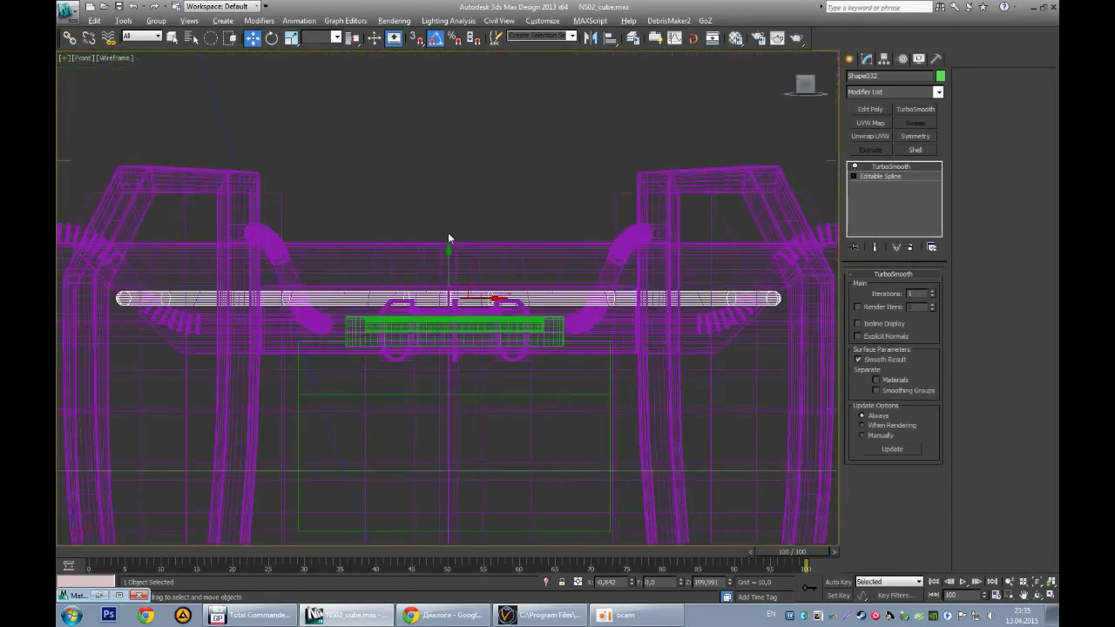
key(t)
scroll(517, 331, up, 5)
middle_drag(518, 331, 520, 307)
scroll(521, 306, up, 4)
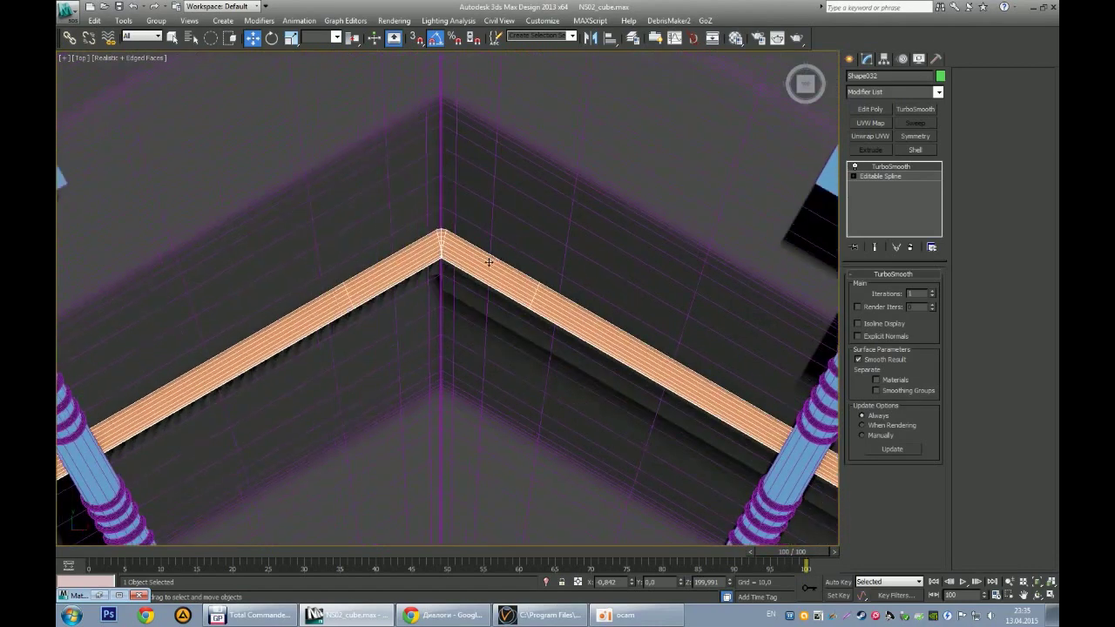
scroll(490, 259, up, 4)
Step: Return to the Editable Spline level and clear its vertex selection
click(882, 177)
scroll(627, 229, down, 8)
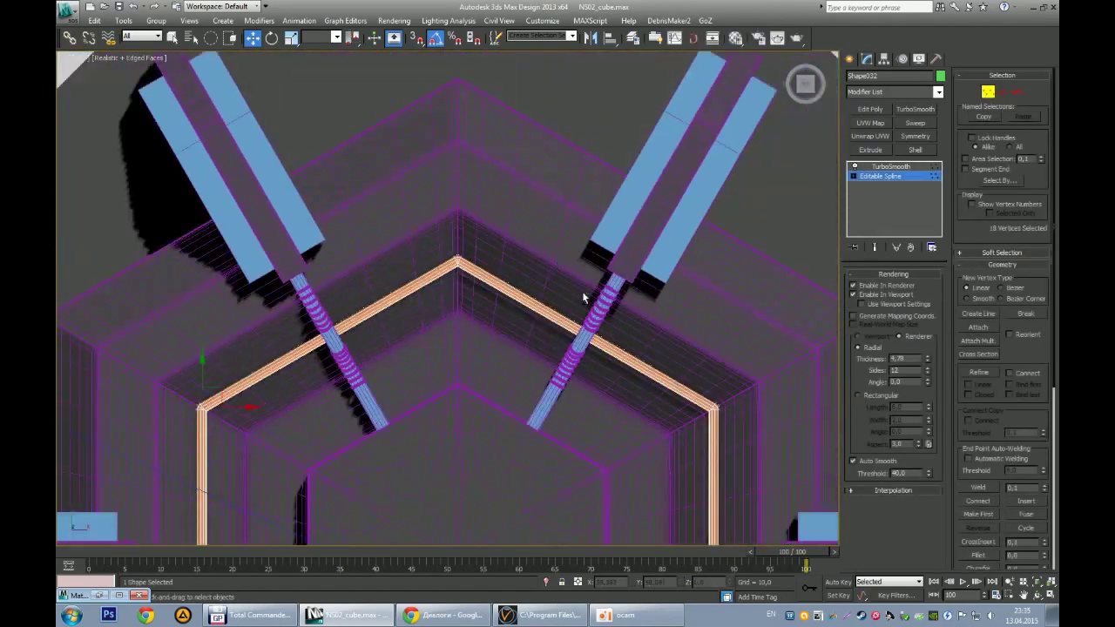
middle_drag(582, 291, 521, 224)
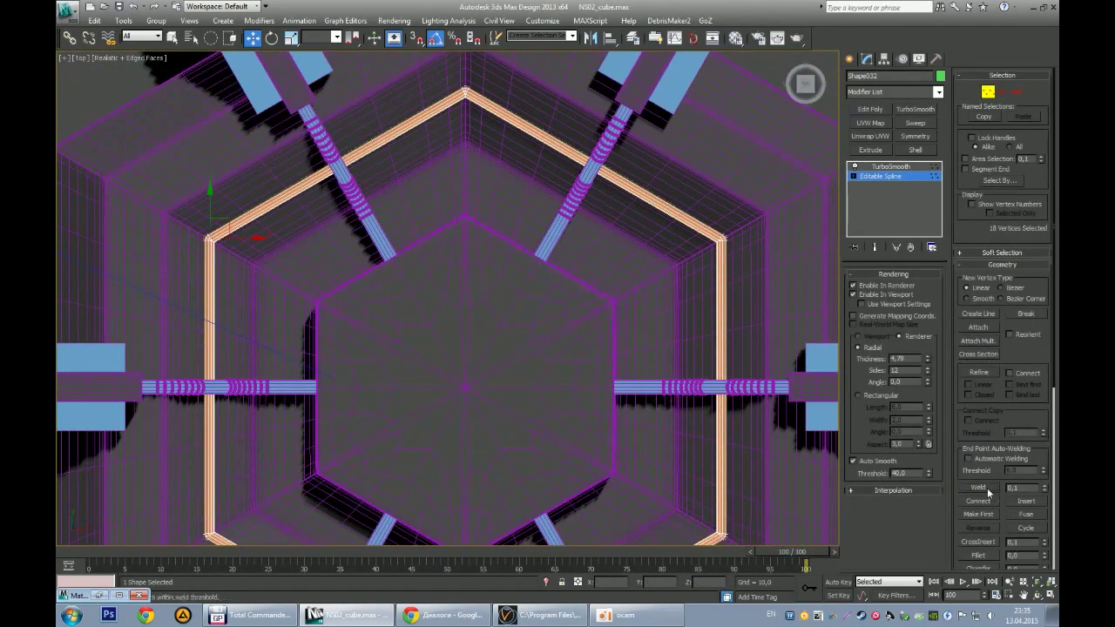
click(741, 402)
mouse_move(741, 402)
middle_down()
mouse_move(610, 378)
mouse_move(615, 224)
mouse_move(597, 273)
middle_up()
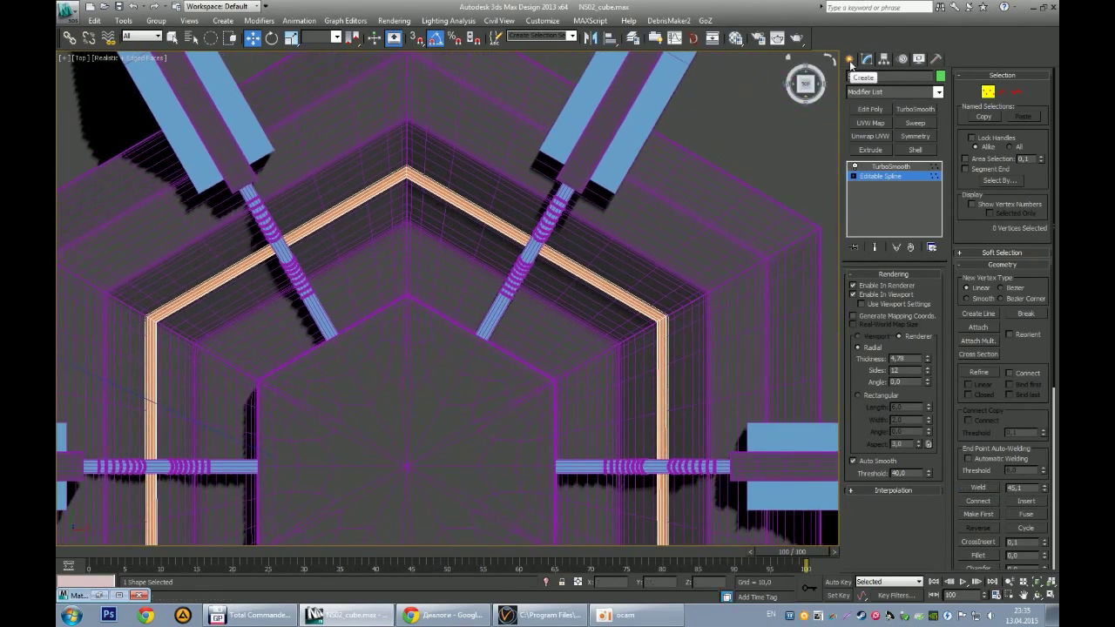
Step: Select the TurboSmooth modifier in the spline's stack and delete it
click(851, 58)
click(867, 58)
click(910, 248)
middle_drag(605, 264, 619, 229)
click(850, 58)
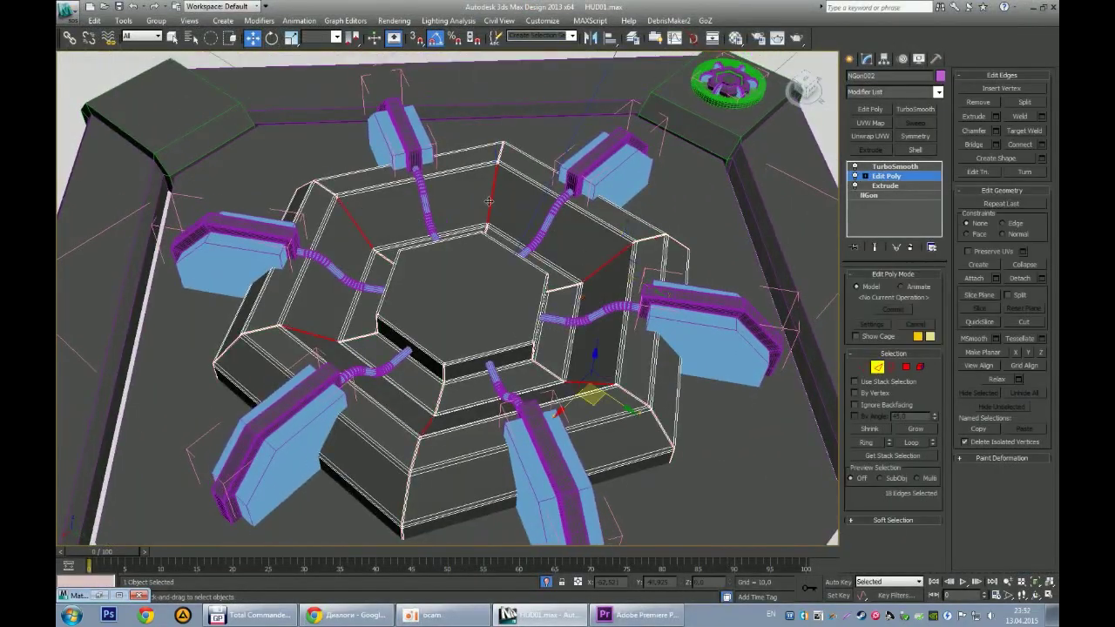
Step: Connect NGon002's ring edges and create the new hexagonal shape Shape014 from them
key(ctrl+shift+e)
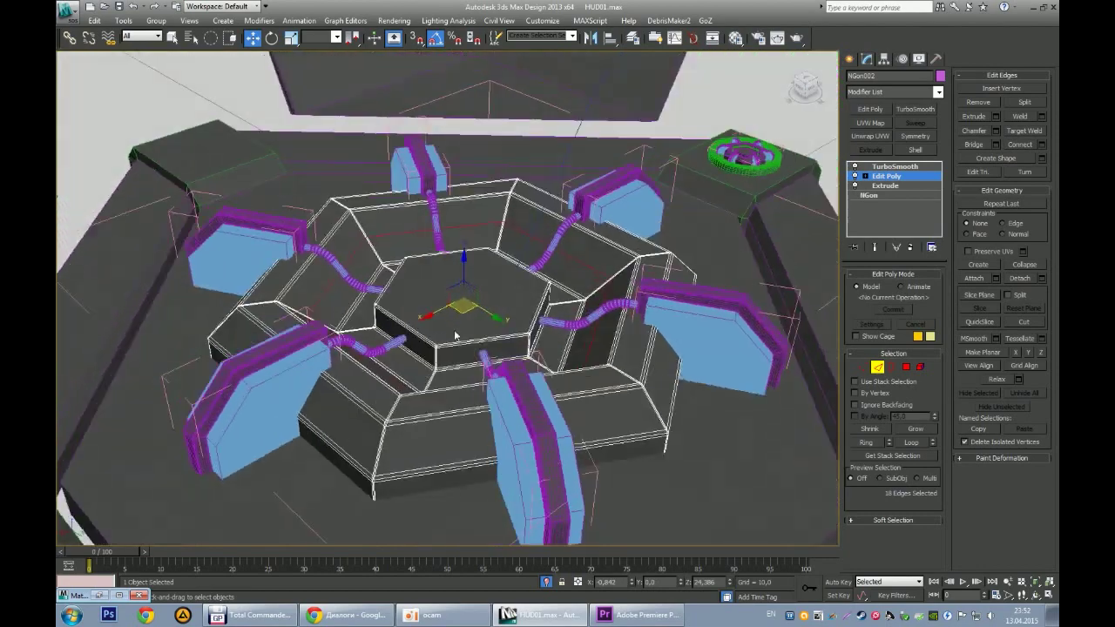
click(532, 325)
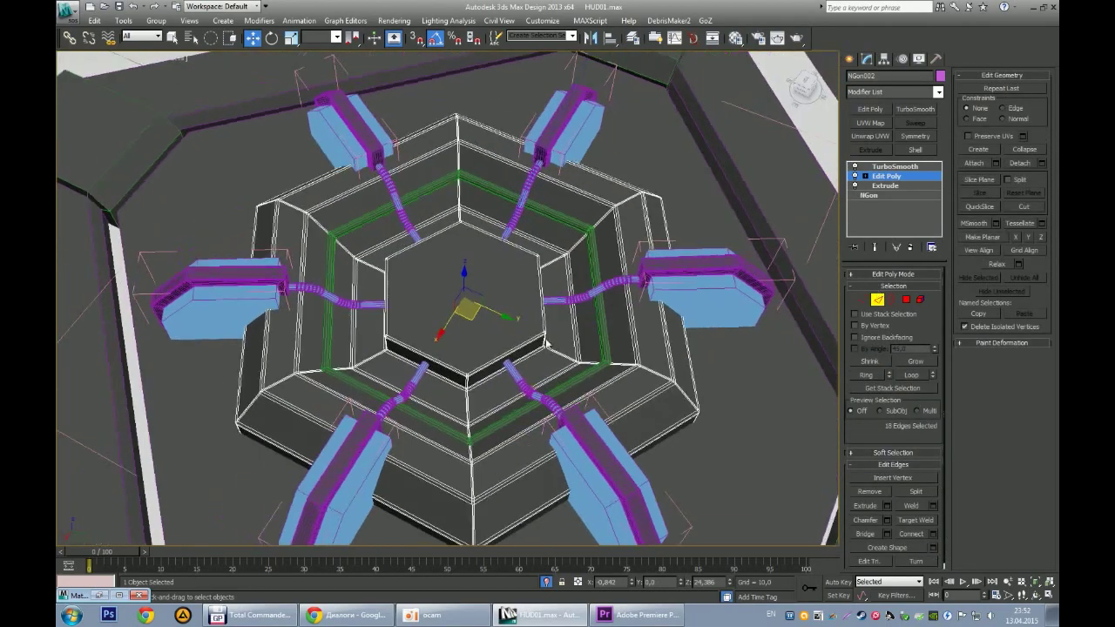
click(570, 223)
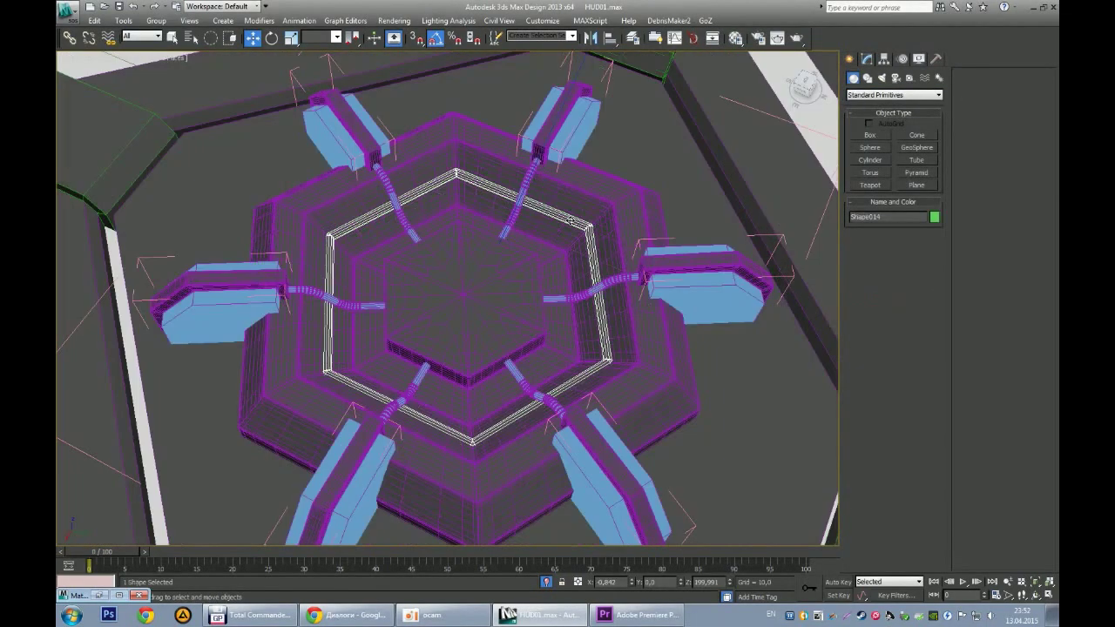
Step: Assign the orange 'glow' VRayLightMtl to Shape014 and return to four viewports
key(m)
click(865, 177)
key(alt+w)
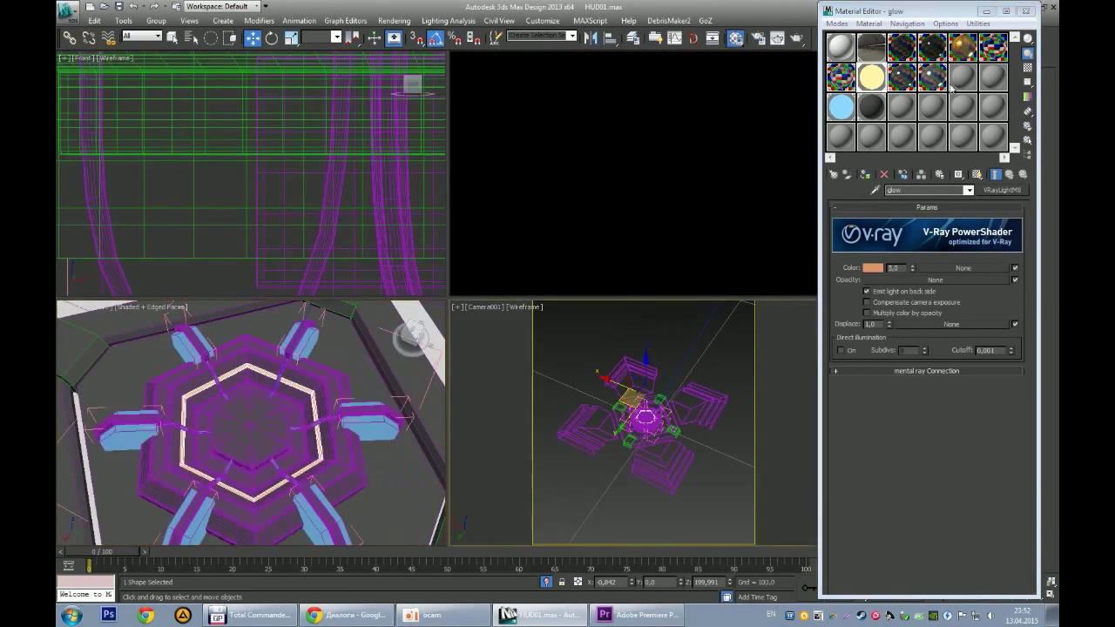
Step: Switch the top-right viewport to show Camera001
click(987, 10)
right_click(655, 262)
click(610, 296)
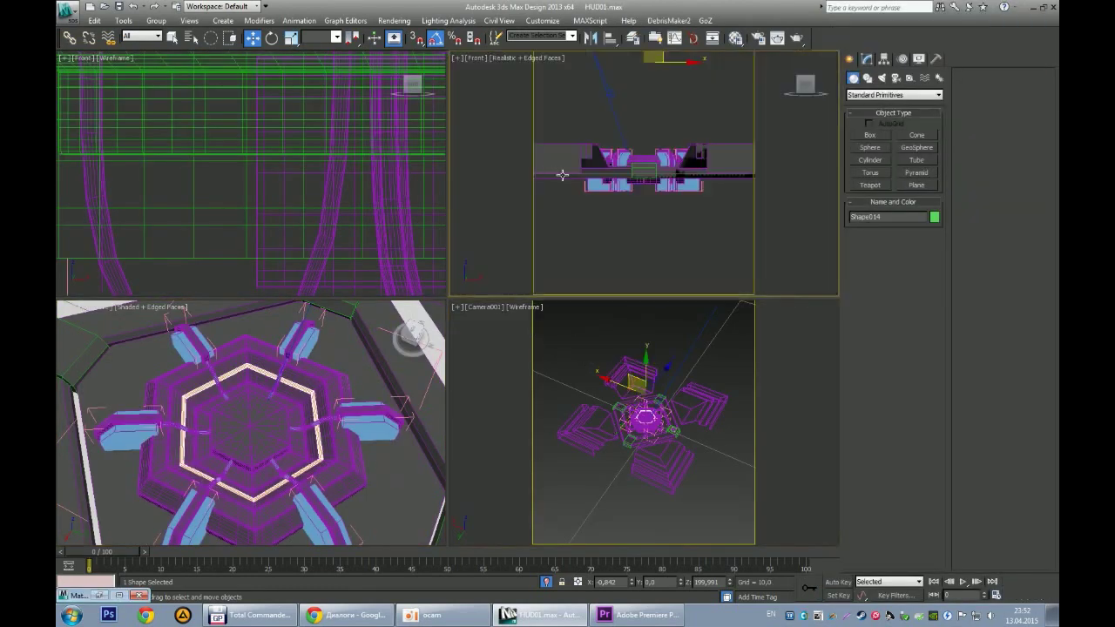
key(c)
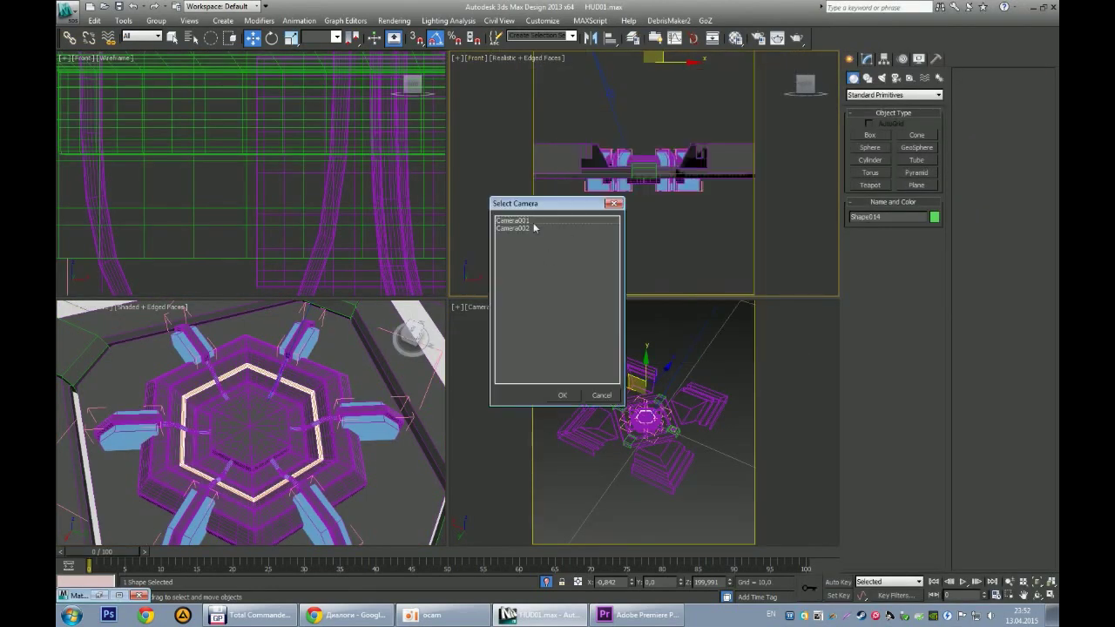
double_click(535, 225)
click(482, 58)
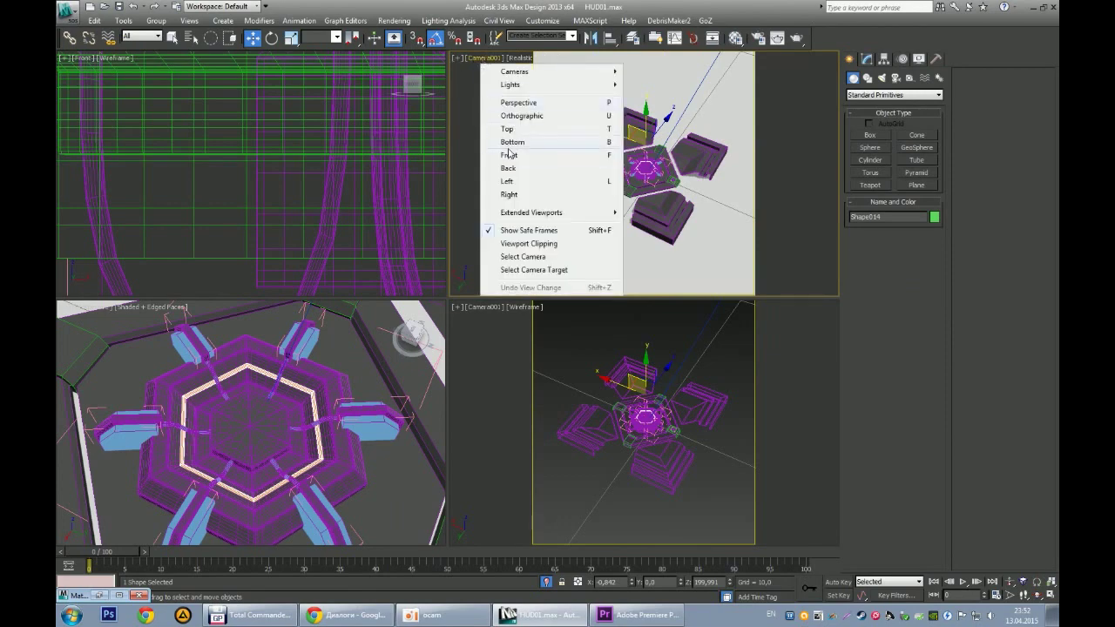
click(426, 615)
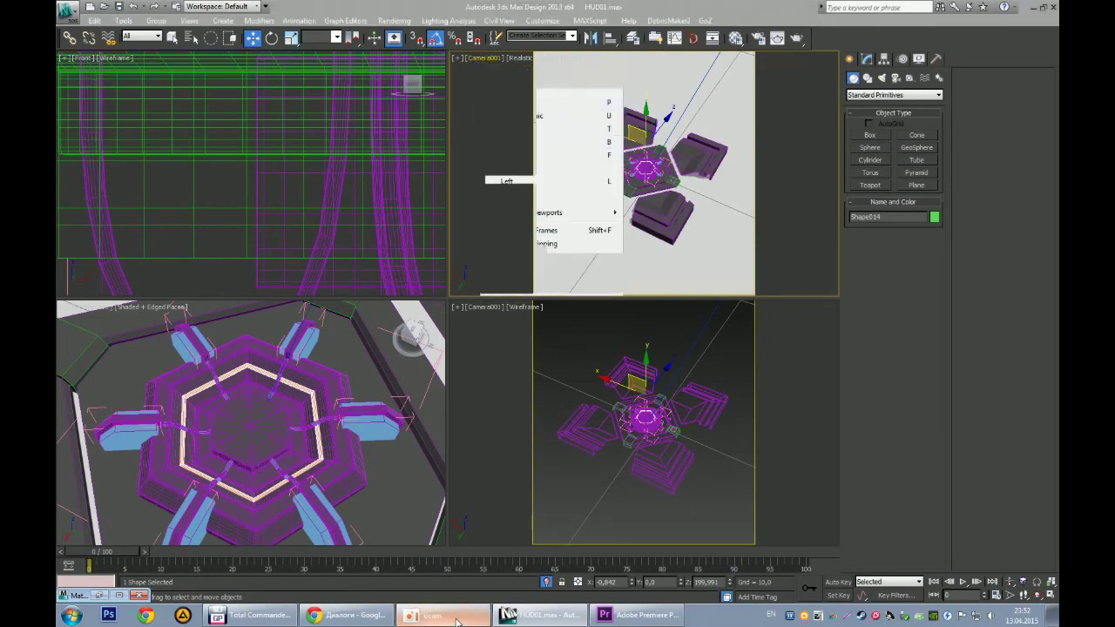
click(582, 6)
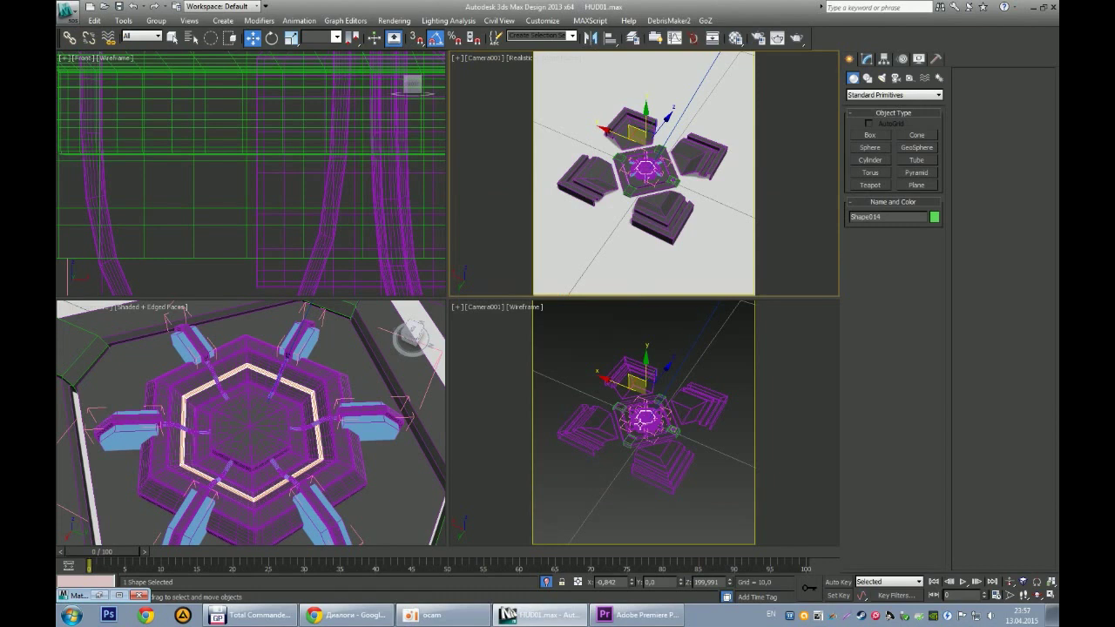
click(636, 420)
Step: Start an ActiveShade V-Ray render in the Camera001 viewport
click(486, 58)
mouse_move(535, 212)
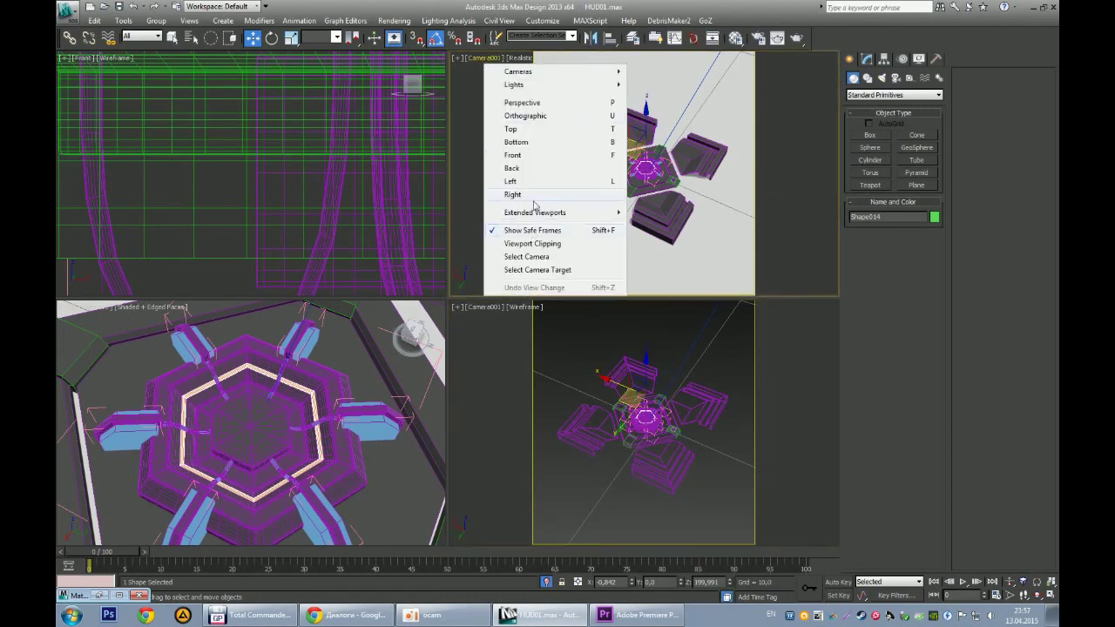
click(425, 263)
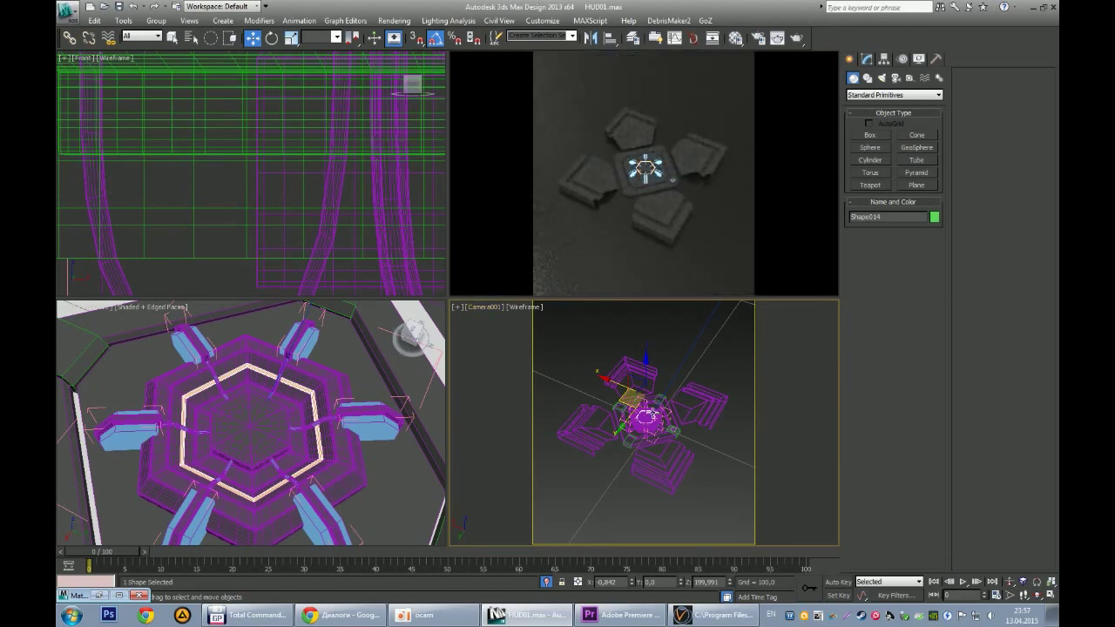
click(665, 433)
Step: Select the corner pieces and assign them the light-blue 'glow2' V-Ray light material
alt+middle_drag(252, 418, 283, 411)
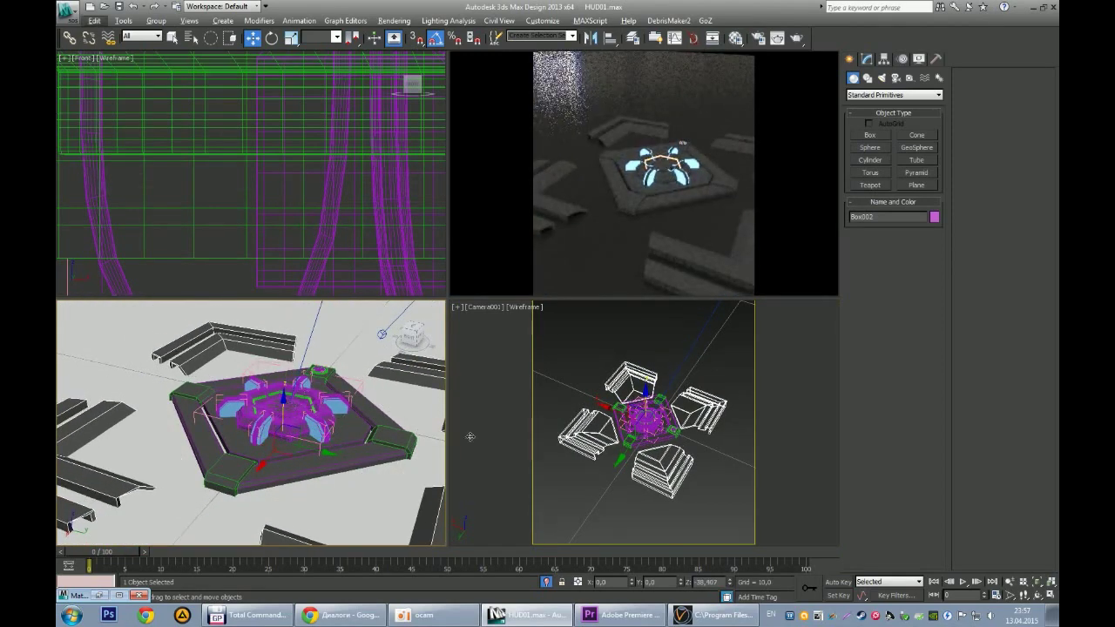
click(245, 455)
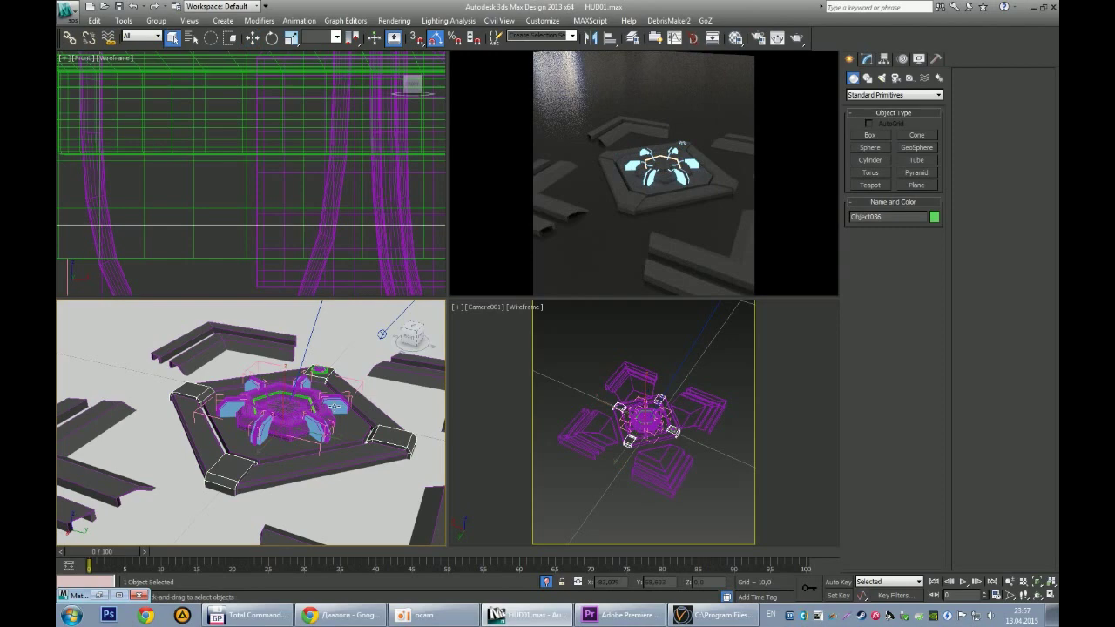
alt+middle_drag(334, 406, 347, 462)
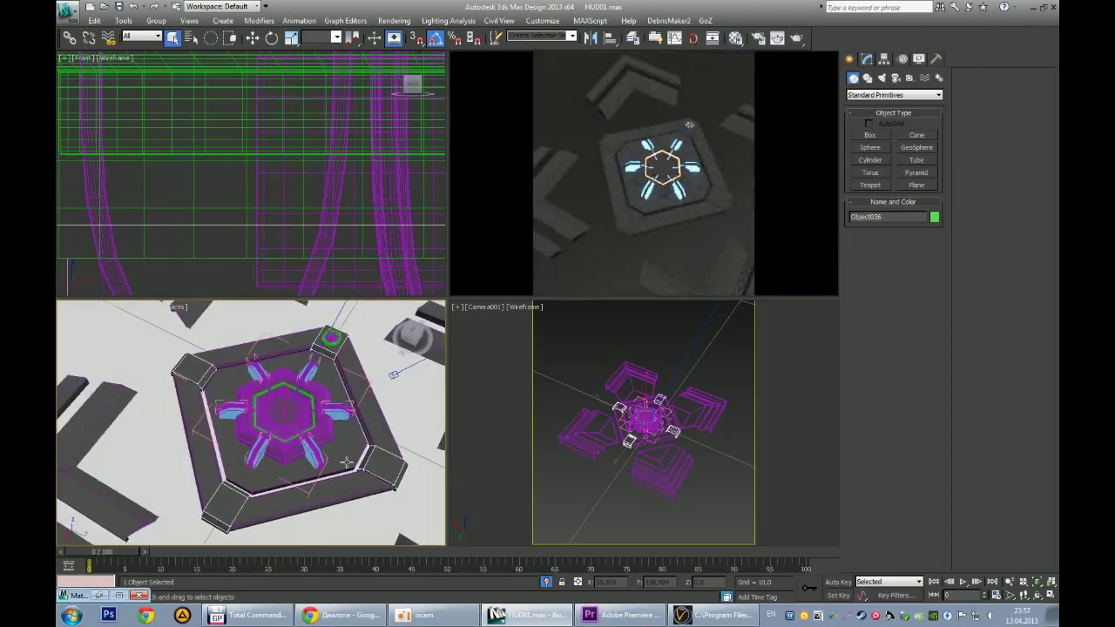
key(m)
click(868, 174)
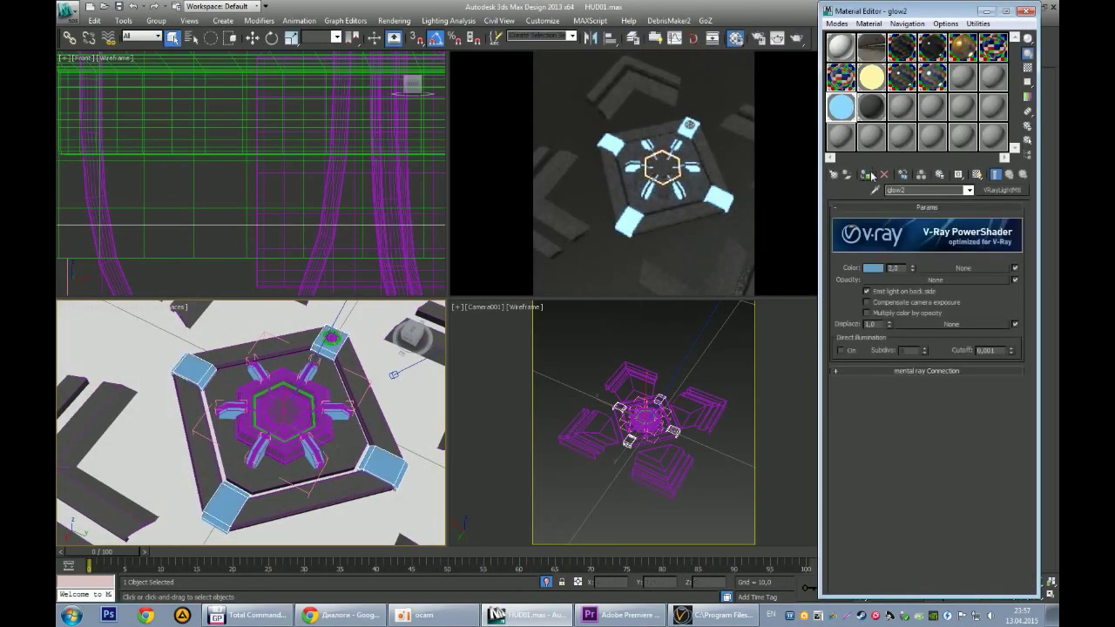
Step: Select the corner-piece group, minimise the Material Editor and maximise the Perspective viewport
click(334, 338)
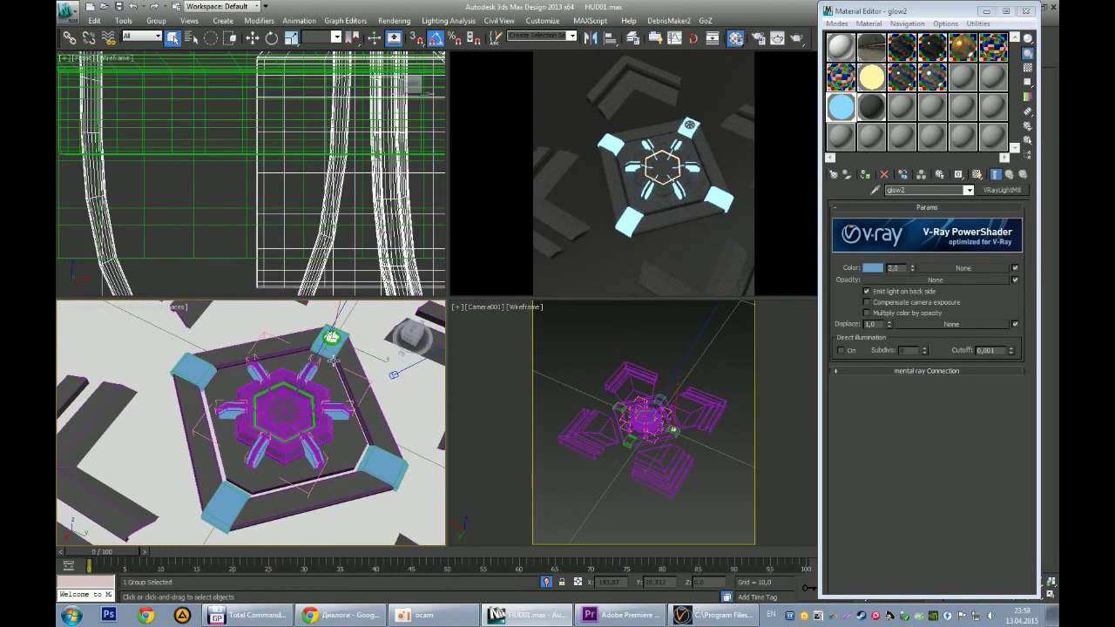
key(ctrl+shift+z)
right_click(314, 416)
click(255, 488)
click(256, 484)
key(z)
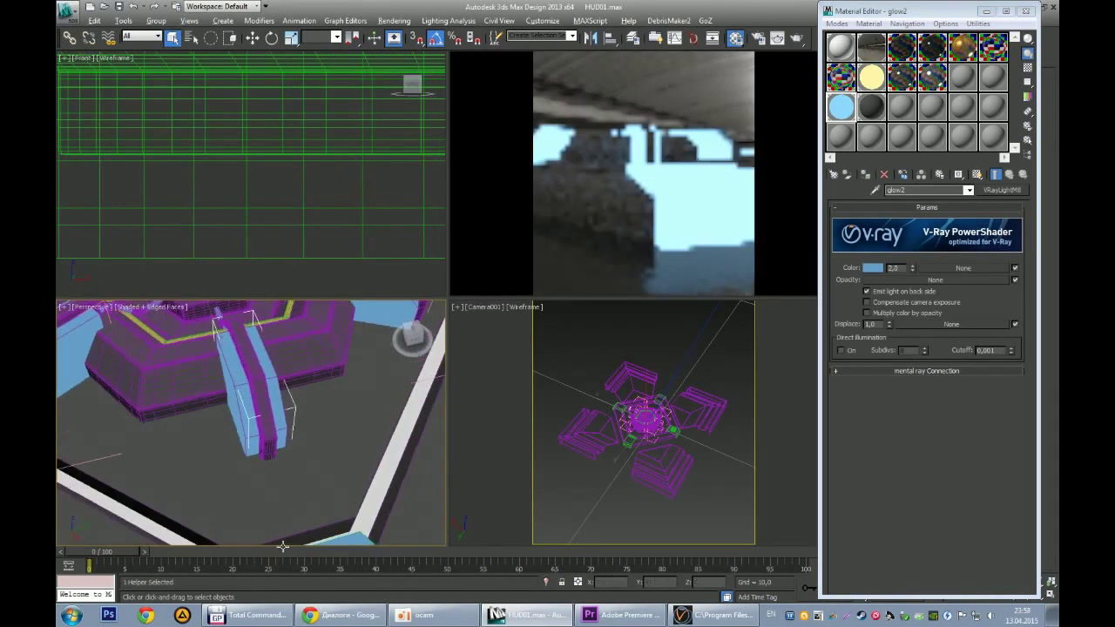
alt+middle_drag(256, 485, 329, 414)
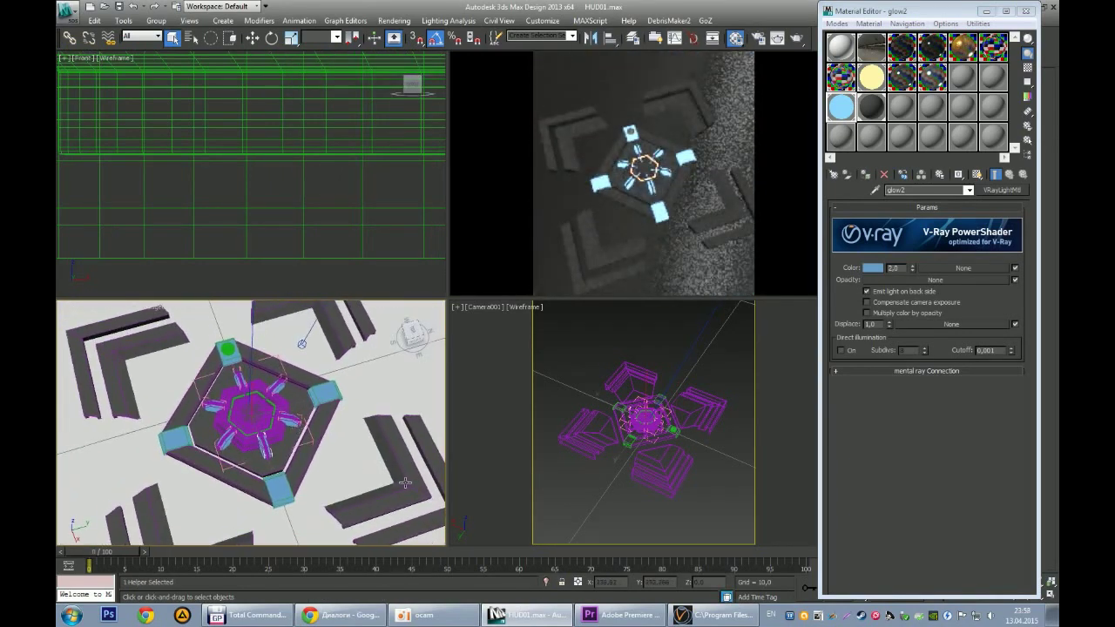
click(329, 414)
click(987, 10)
key(alt+w)
alt+middle_drag(453, 353, 377, 355)
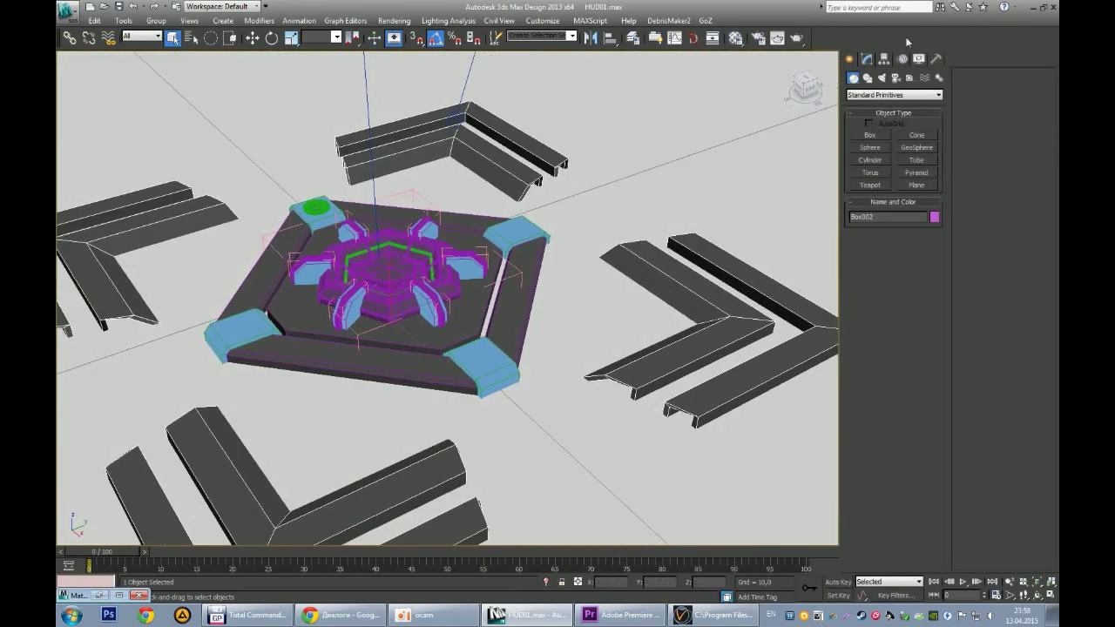
Step: Scale out an independent copy of the four corner pieces and isolate them
key(r)
shift+drag(392, 335, 393, 366)
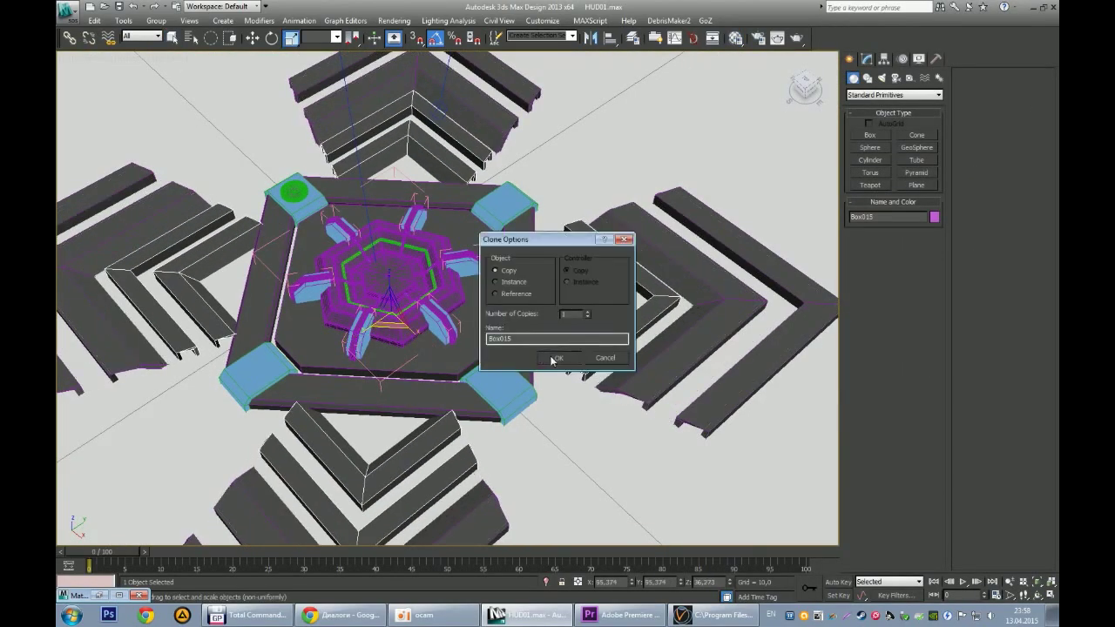
click(557, 359)
click(867, 59)
key(alt+q)
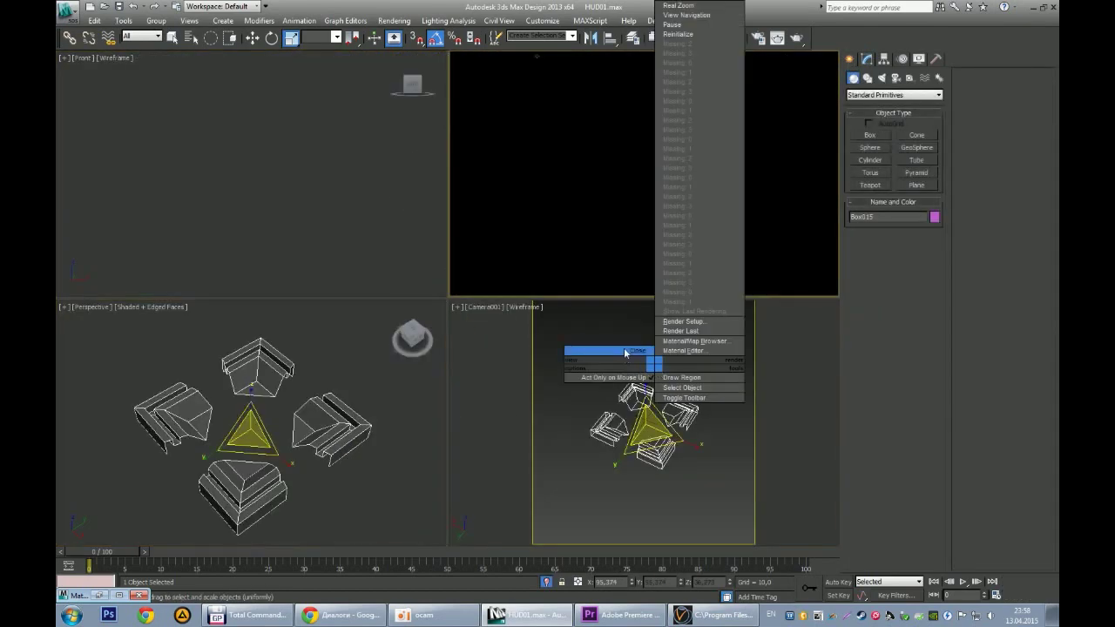
click(624, 352)
key(alt+w)
mouse_move(533, 378)
alt+middle_down()
mouse_move(562, 378)
mouse_move(546, 398)
alt+middle_up()
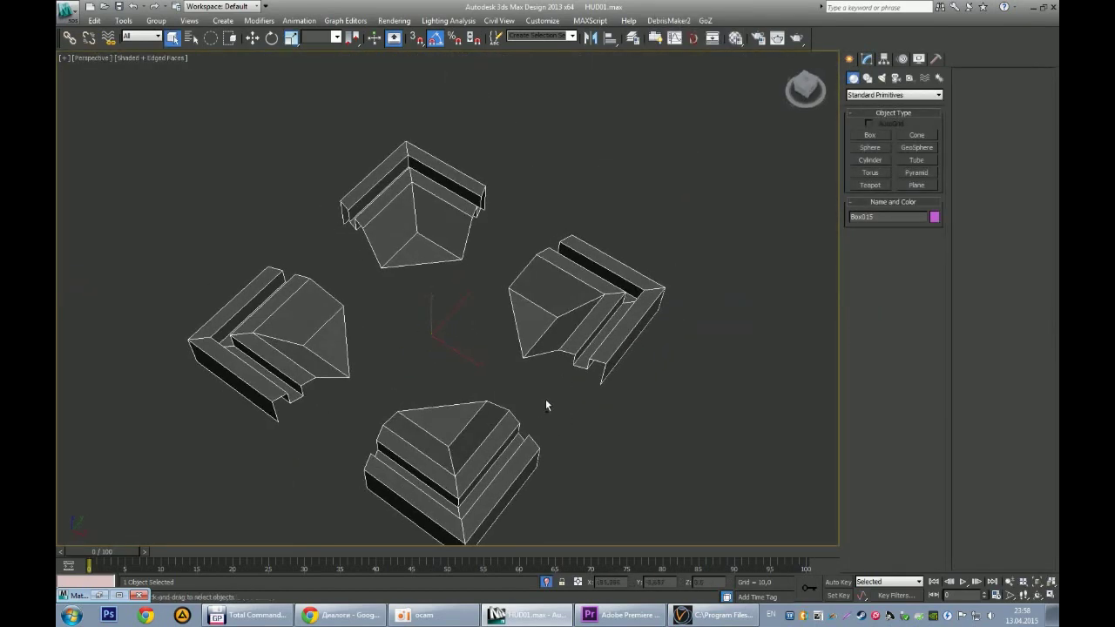
Step: Clone Box015's top-strip and triangle polygons upward into the new object Object037
key(4)
click(489, 452)
mouse_move(493, 446)
alt+middle_down()
mouse_move(529, 391)
mouse_move(433, 476)
alt+middle_up()
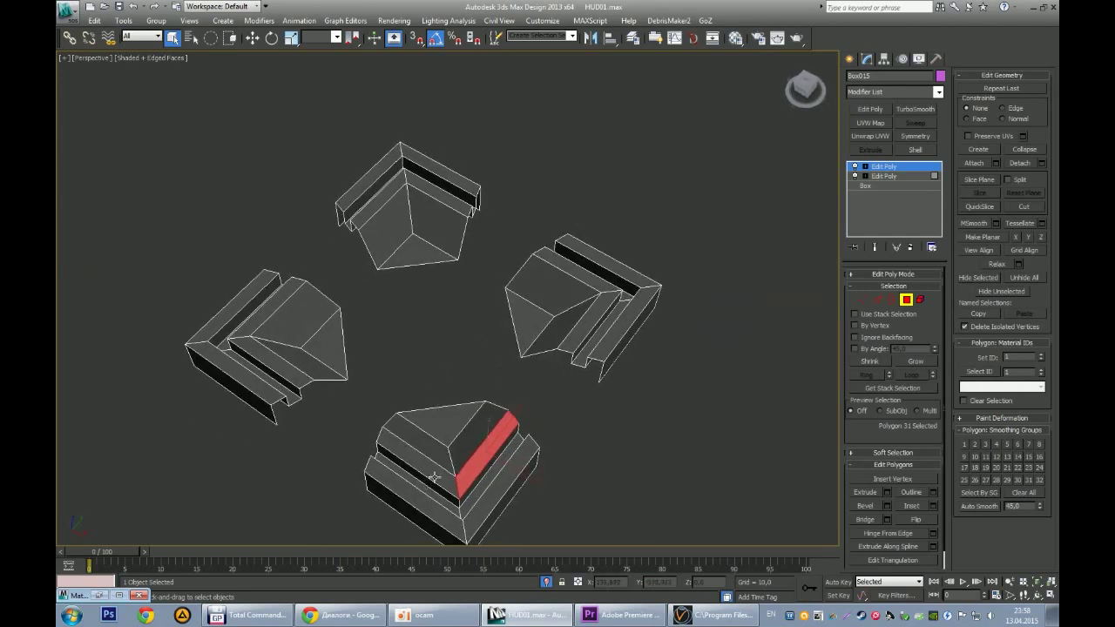
ctrl+click(600, 285)
ctrl+click(524, 315)
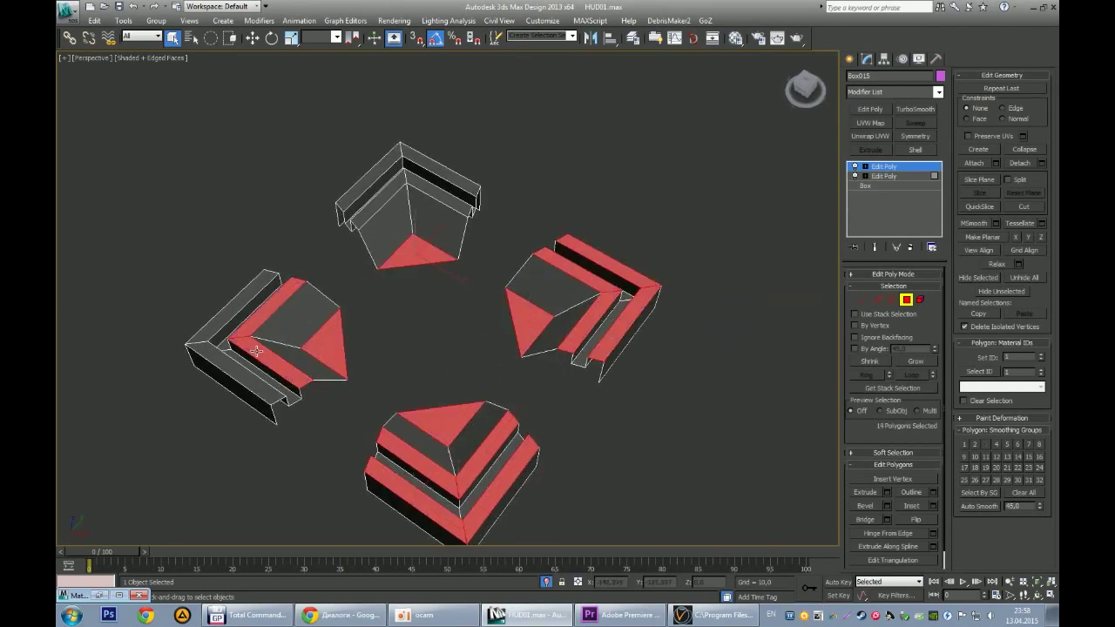
mouse_move(232, 352)
alt+middle_down()
mouse_move(330, 241)
mouse_move(330, 322)
alt+middle_up()
key(w)
shift+drag(315, 324, 318, 288)
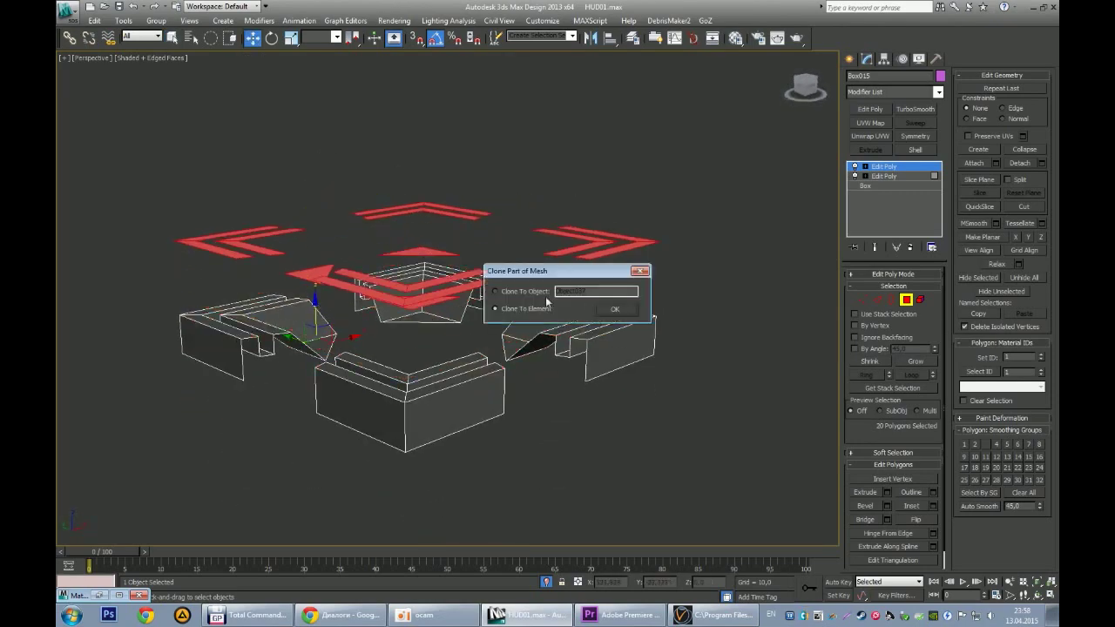
key(Return)
Step: Grow the bars' edge selection to 60 edges, then leave edge editing
right_click(620, 353)
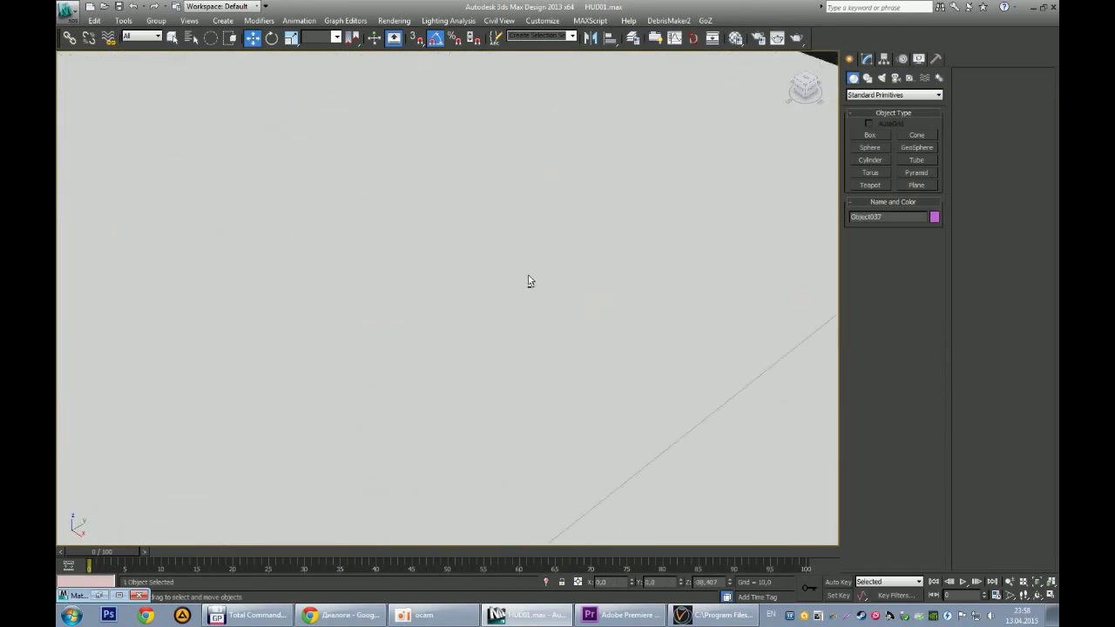
alt+middle_drag(507, 339, 496, 304)
right_click(496, 304)
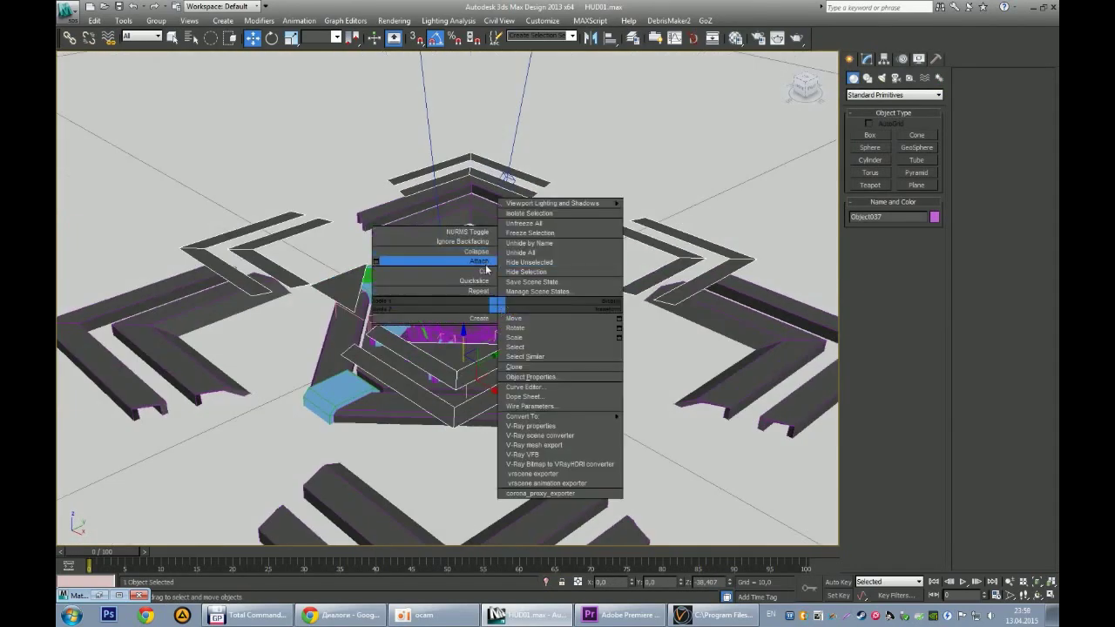
click(534, 229)
alt+middle_drag(534, 229, 609, 287)
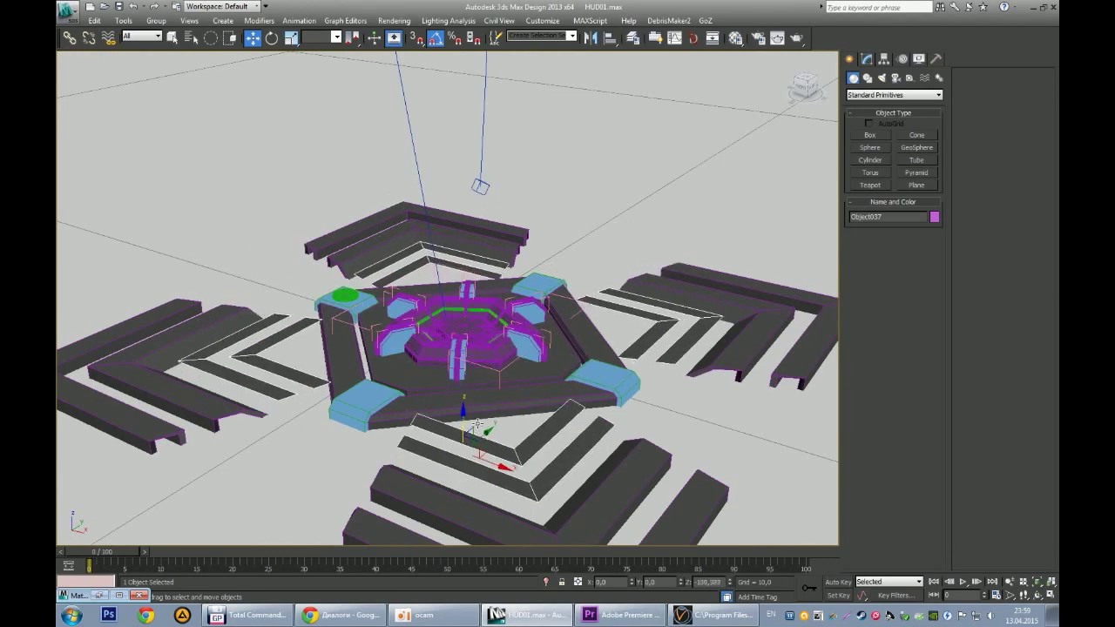
scroll(682, 344, up, 2)
key(alt+l)
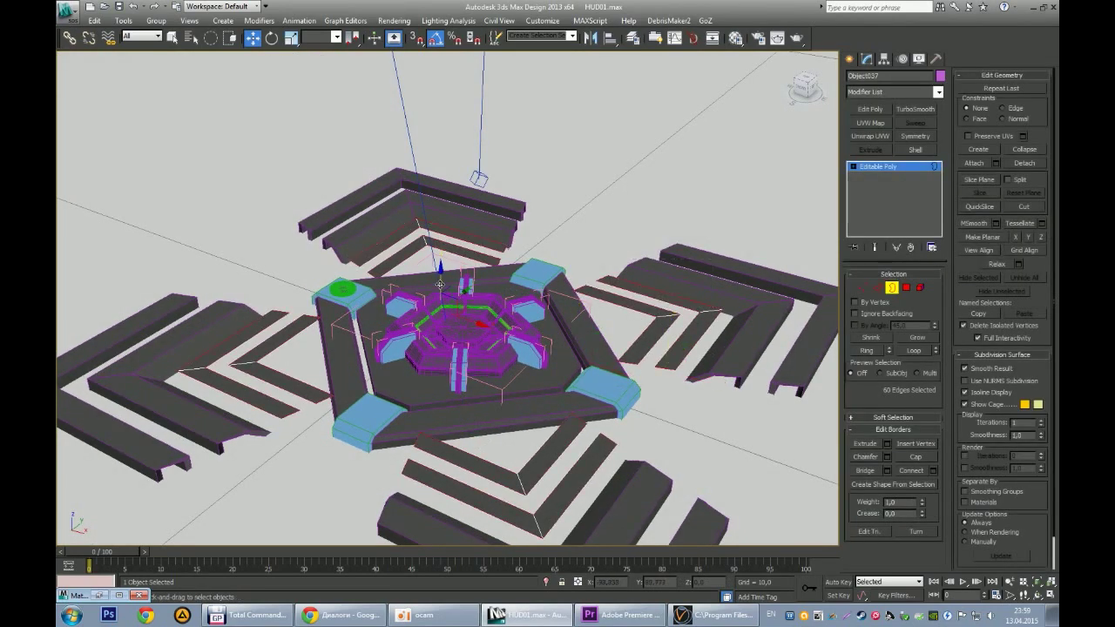
click(850, 59)
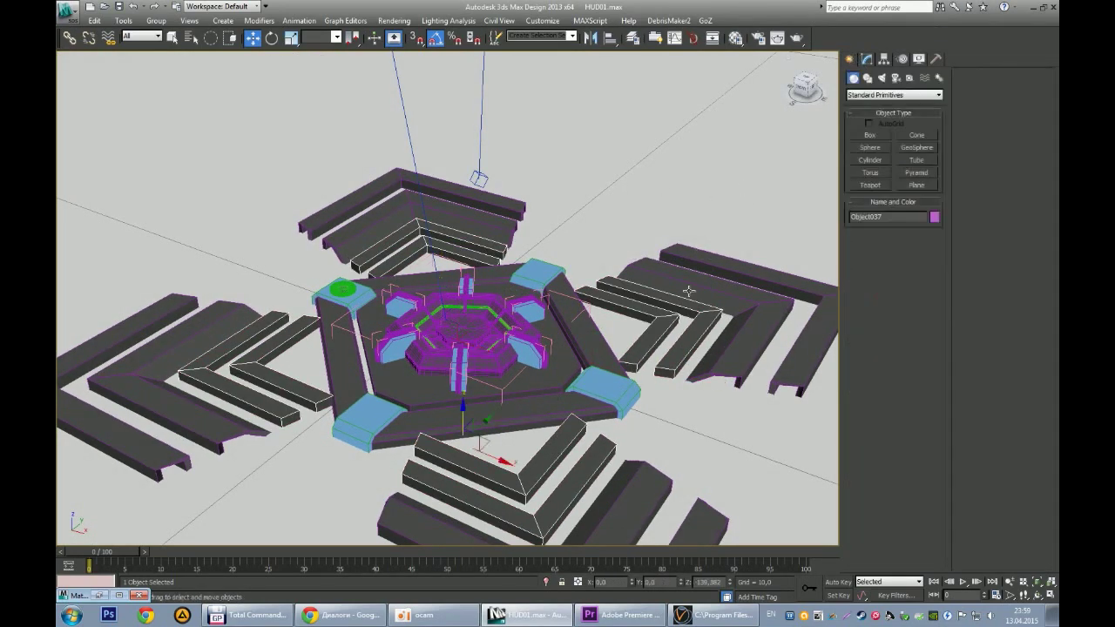
Step: Give the chevron strips Object037 the light-blue glow material
mouse_move(512, 410)
alt+middle_down()
mouse_move(512, 376)
mouse_move(536, 341)
alt+middle_up()
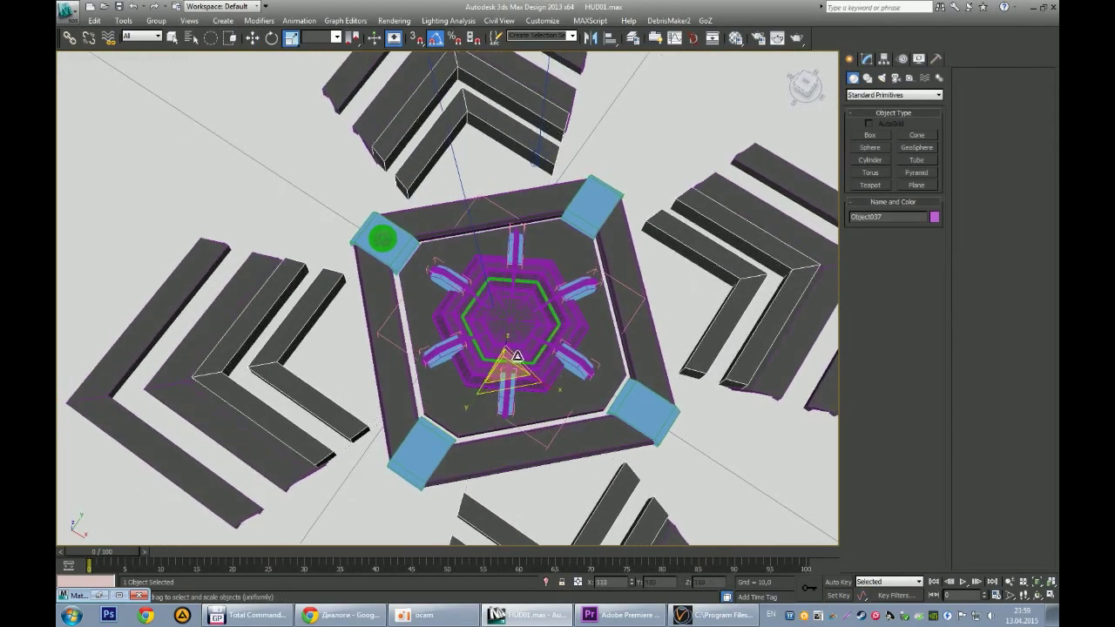
mouse_move(536, 341)
alt+middle_down()
mouse_move(486, 384)
mouse_move(556, 346)
alt+middle_up()
key(w)
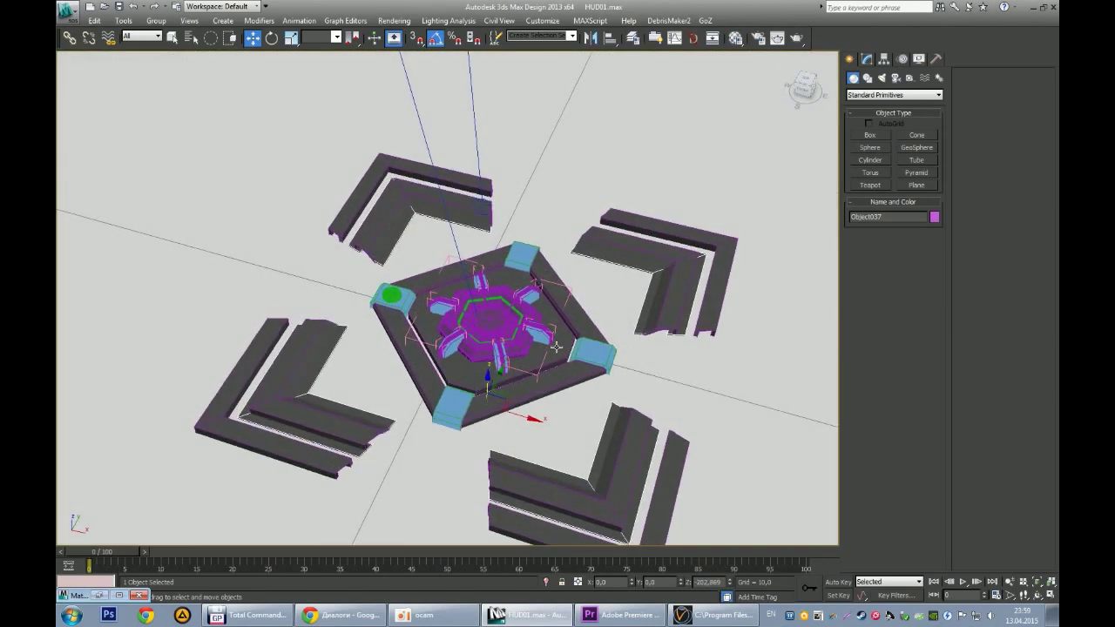
key(m)
key(m)
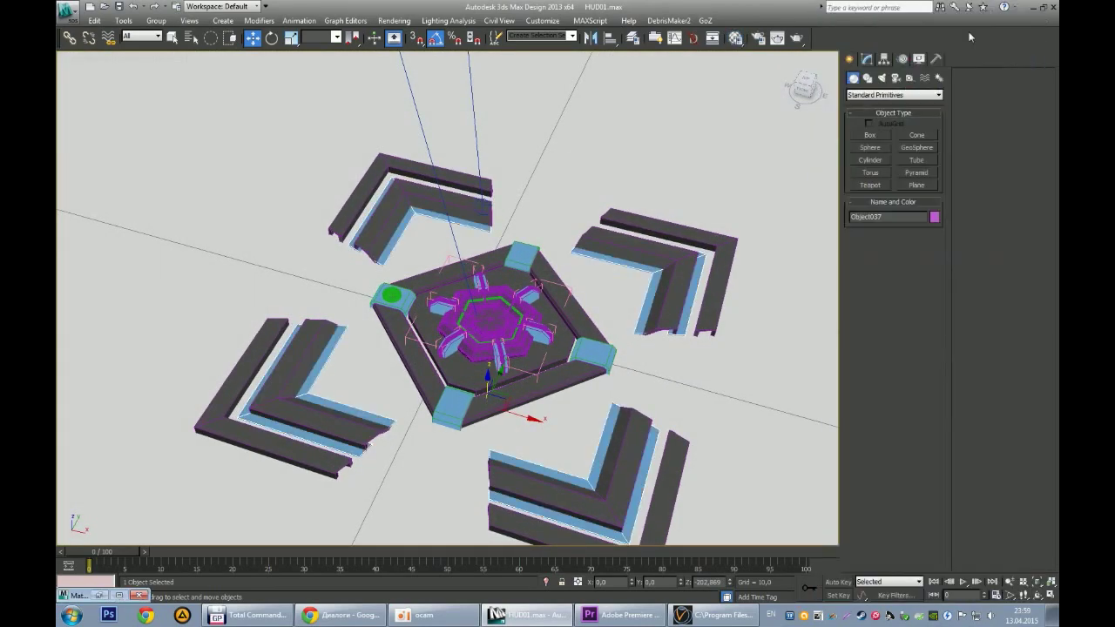
Step: Reposition and rescale the blue strips, lowering them to Z -200,884, then restore four viewports
mouse_move(640, 354)
alt+middle_down()
mouse_move(614, 383)
mouse_move(568, 270)
alt+middle_up()
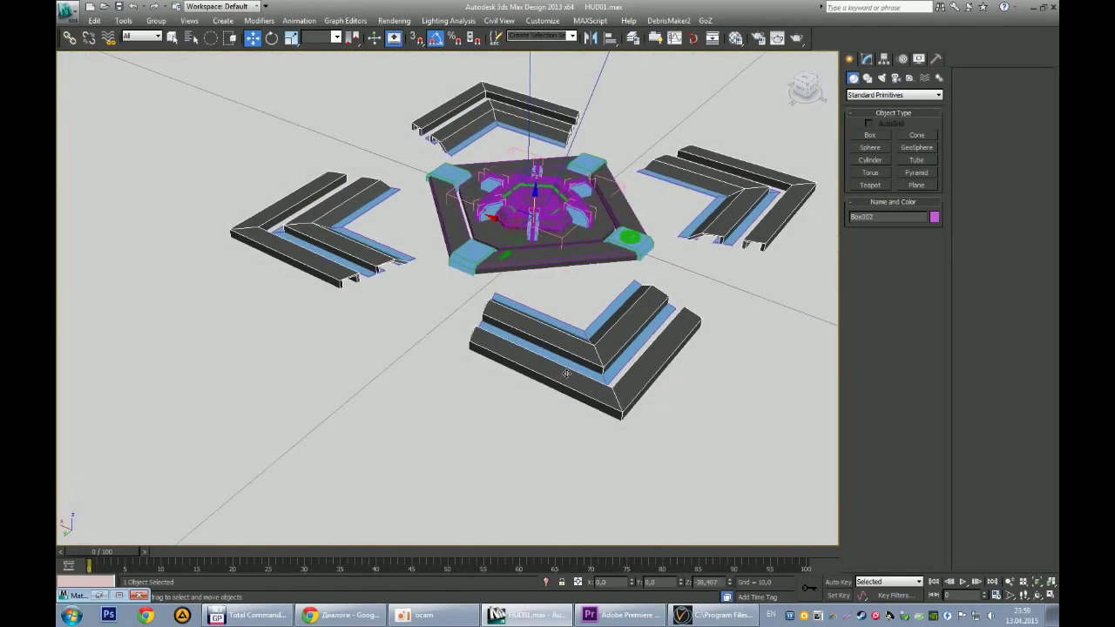
alt+middle_drag(566, 373, 532, 395)
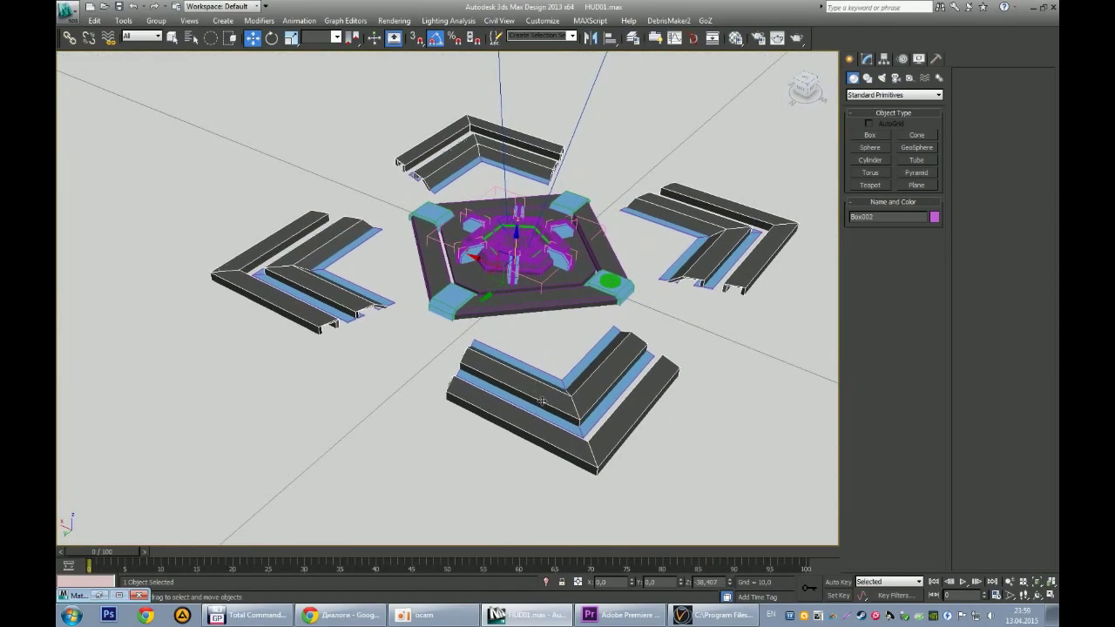
mouse_move(511, 266)
mouse_down()
mouse_move(519, 256)
mouse_move(510, 332)
mouse_up()
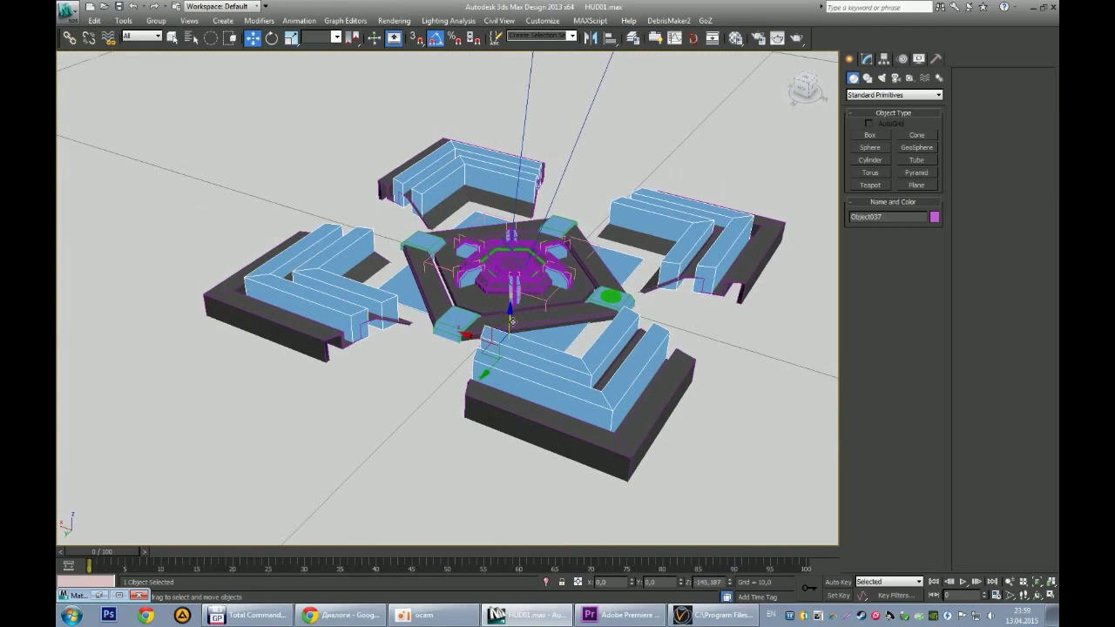
key(r)
mouse_move(510, 371)
mouse_down()
mouse_move(512, 403)
mouse_move(520, 336)
mouse_up()
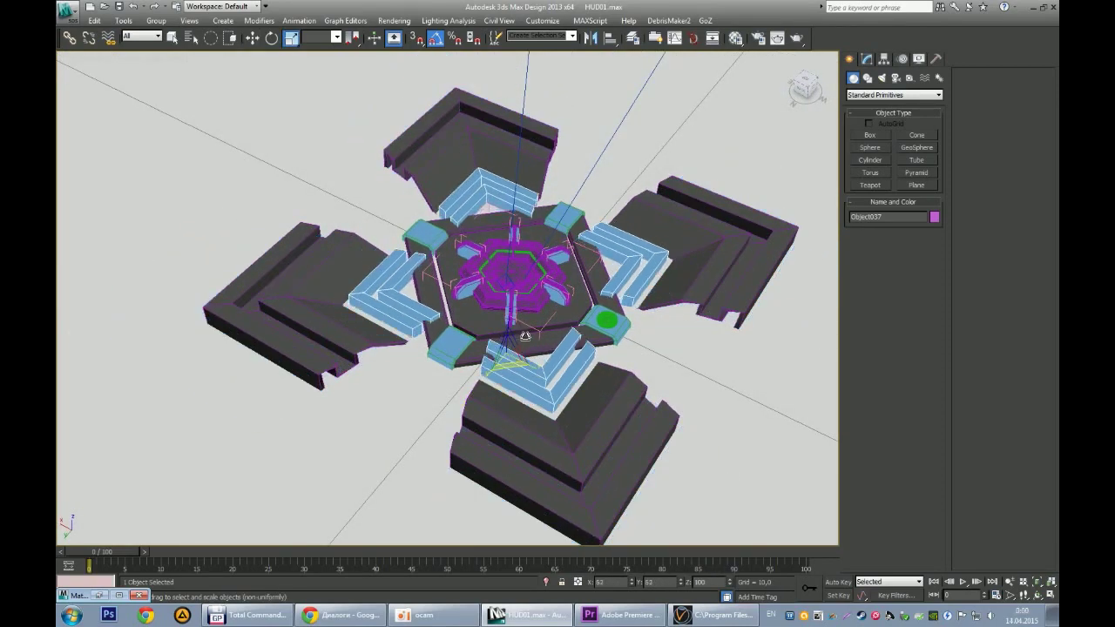
key(w)
alt+middle_drag(522, 329, 542, 320)
drag(535, 385, 528, 403)
mouse_move(528, 402)
alt+middle_down()
mouse_move(521, 408)
mouse_move(515, 394)
alt+middle_up()
key(alt+w)
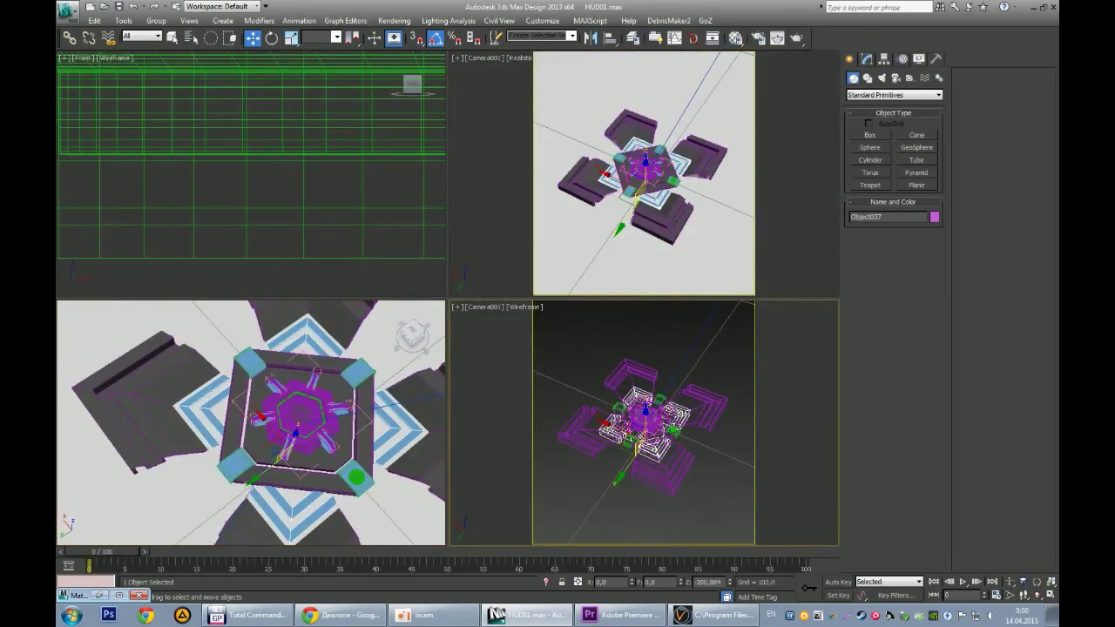
Step: Start an ActiveShade render in the viewport and hide the small disk
click(488, 64)
mouse_move(538, 212)
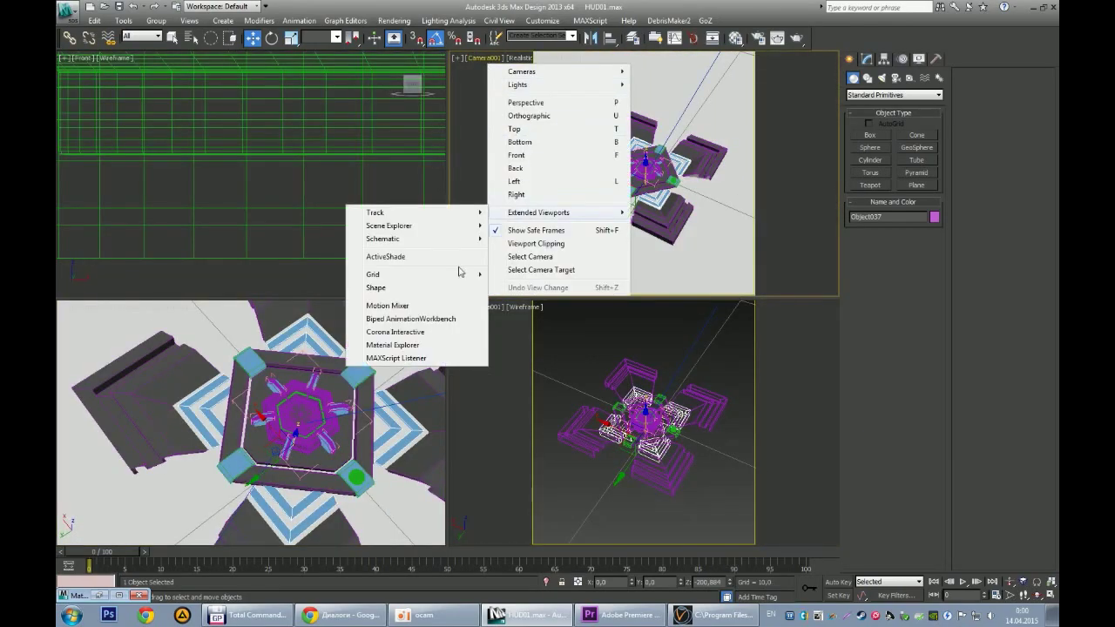
click(440, 262)
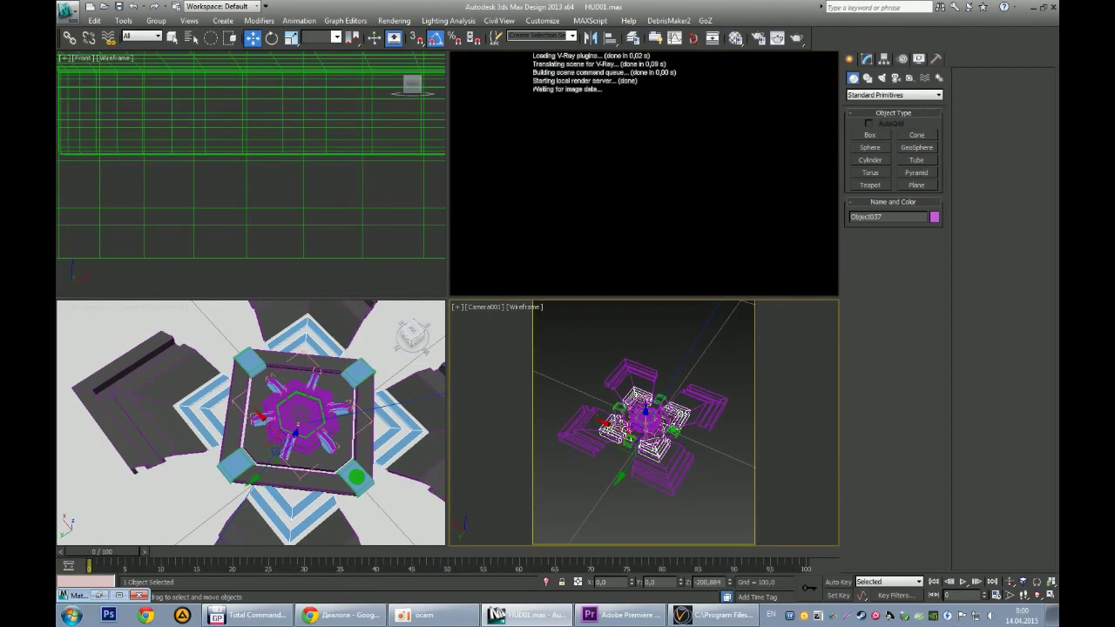
click(356, 471)
key(z)
scroll(360, 466, down, 5)
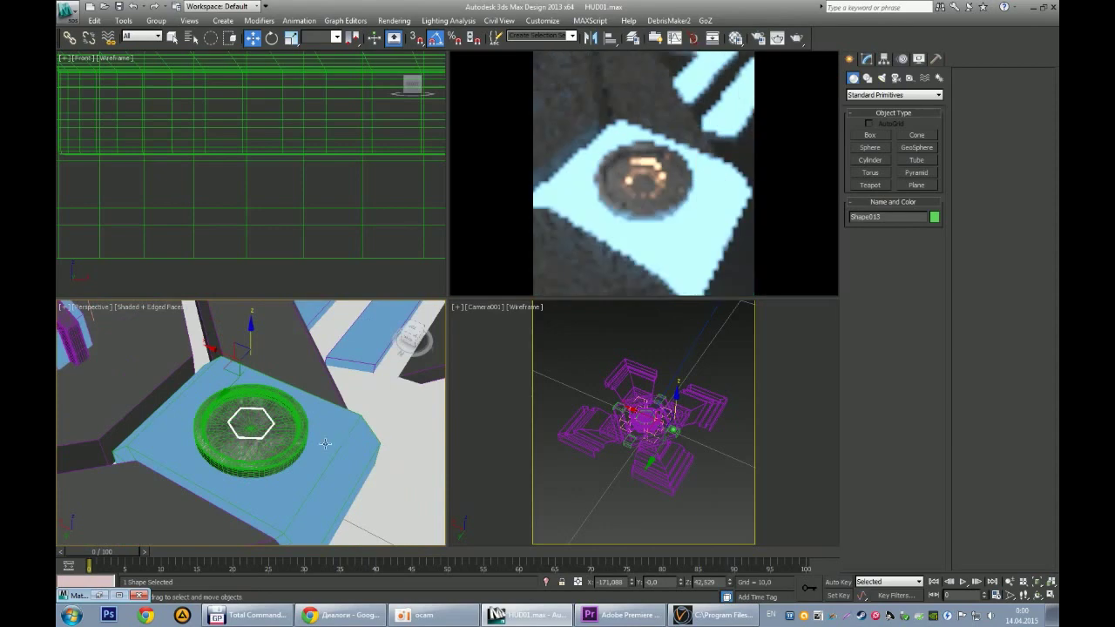
click(303, 448)
key(Delete)
Step: Test-scale Object037 up to about 149% and larger, then shrink it back down
right_click(593, 453)
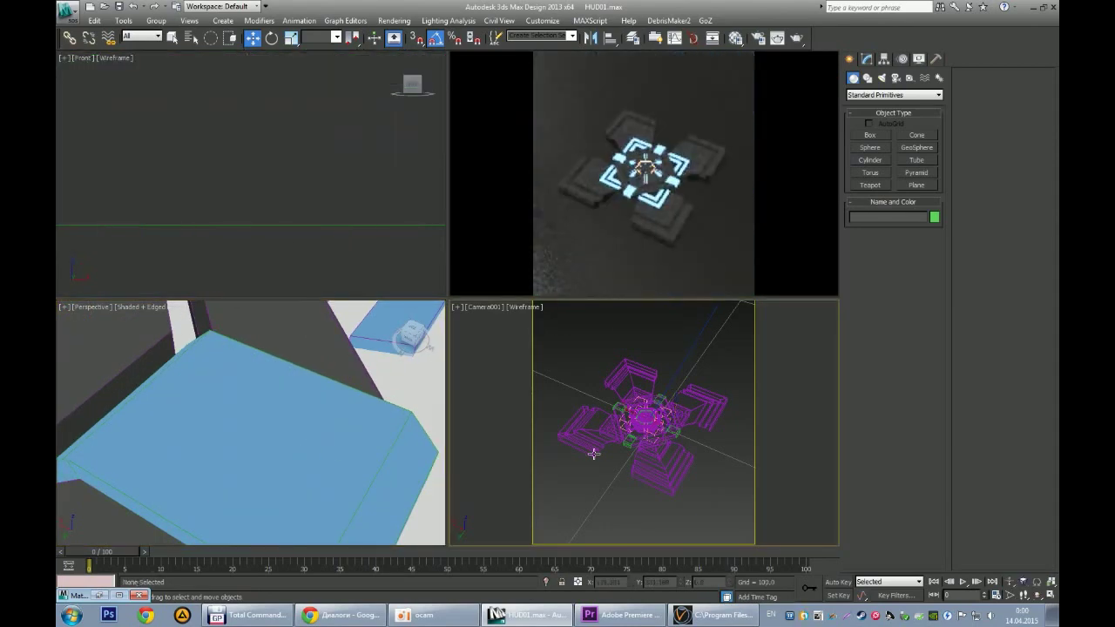
click(654, 449)
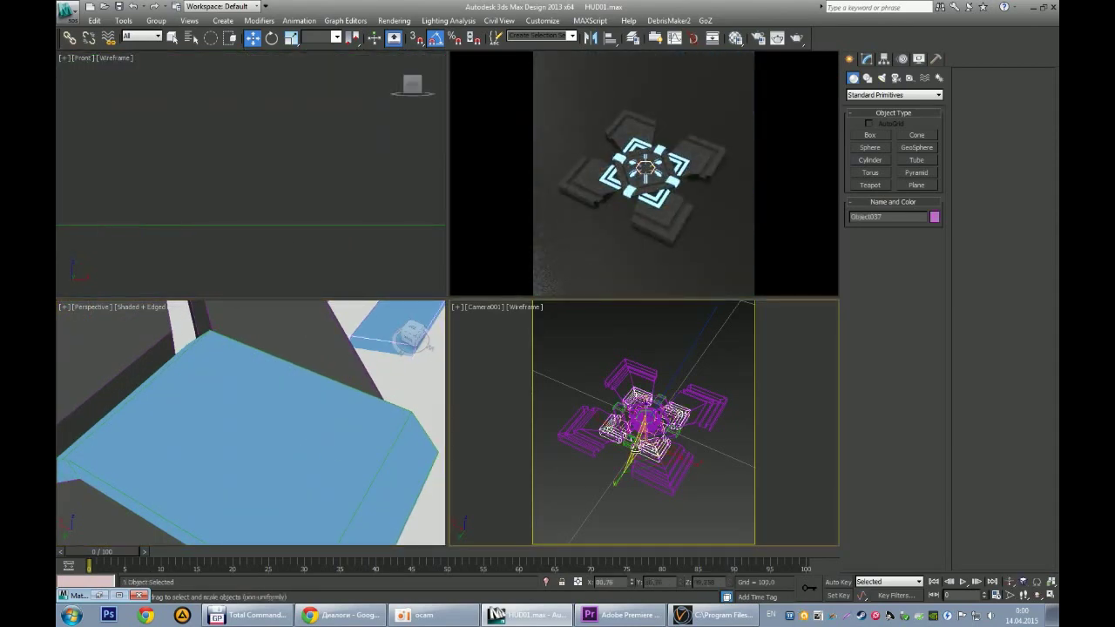
key(r)
drag(646, 431, 656, 516)
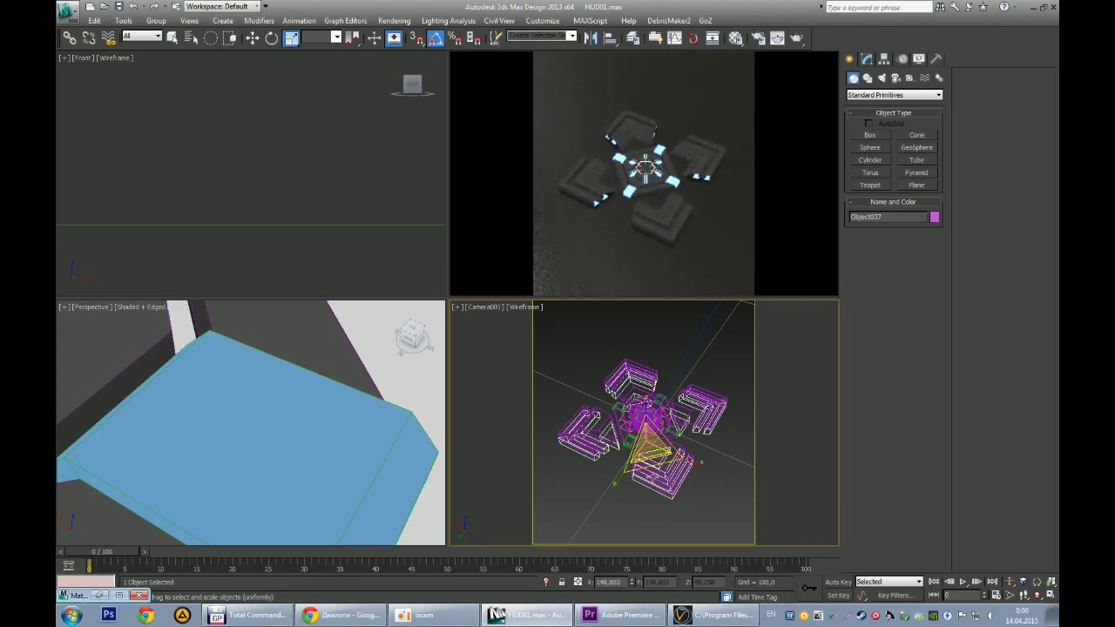
key(r)
drag(656, 488, 386, 438)
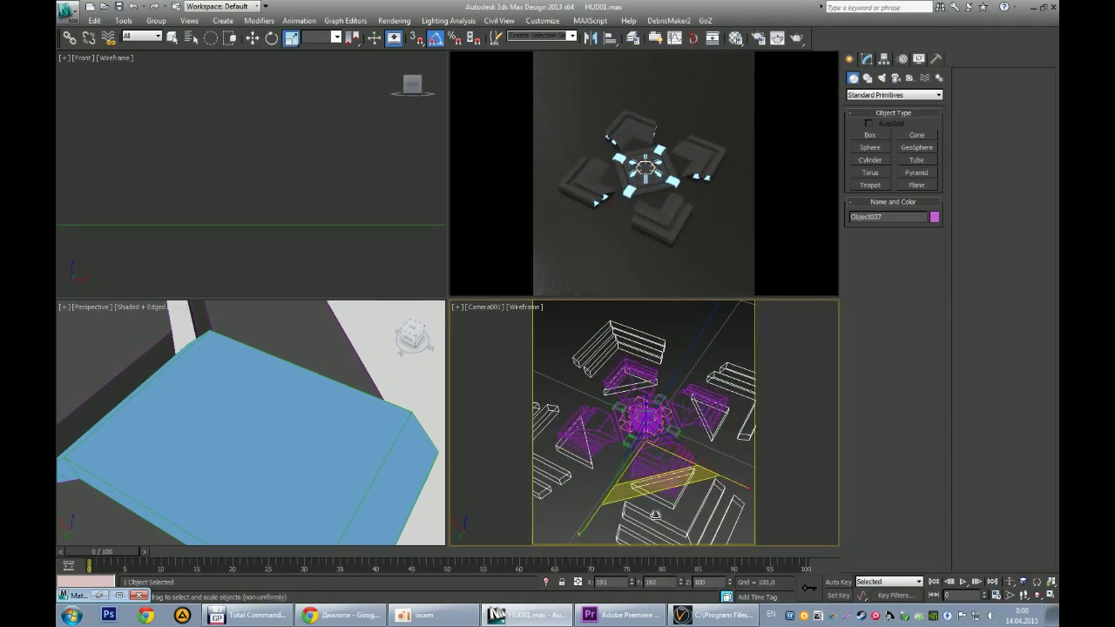
key(w)
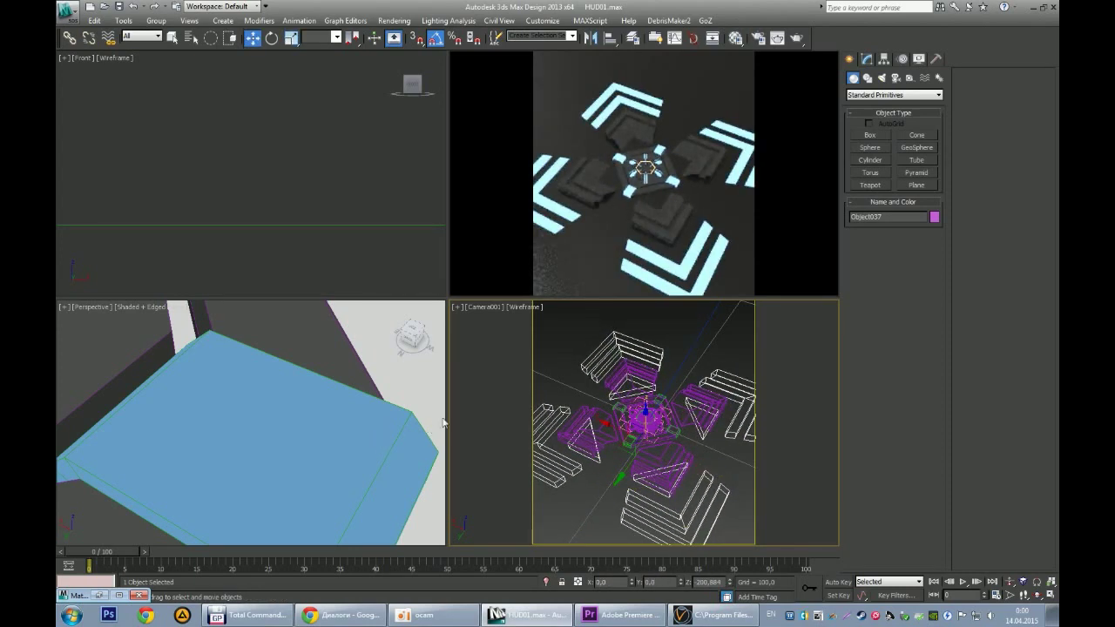
key(r)
drag(639, 442, 649, 446)
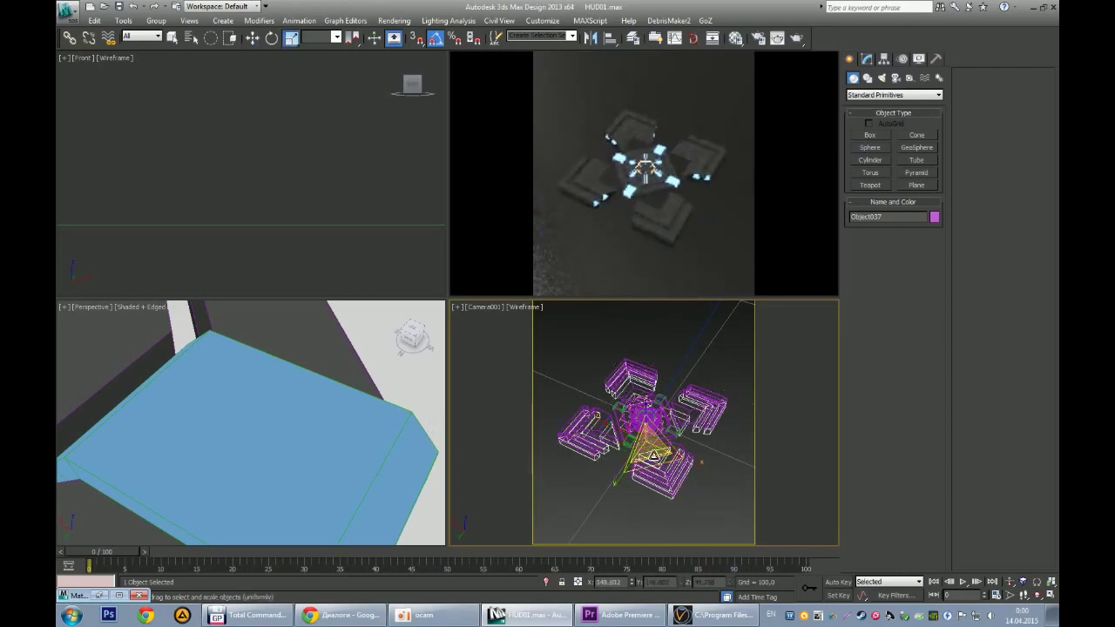
key(w)
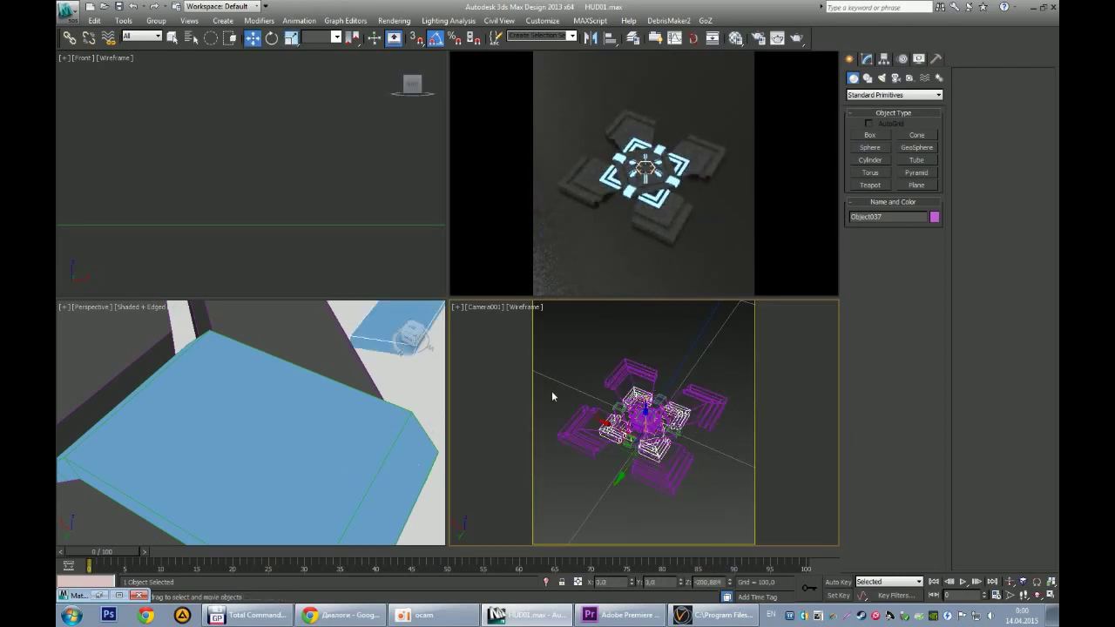
Step: Maximise the Perspective view, framed on the strips at an angled view
key(alt+w)
key(z)
alt+middle_drag(329, 439, 574, 452)
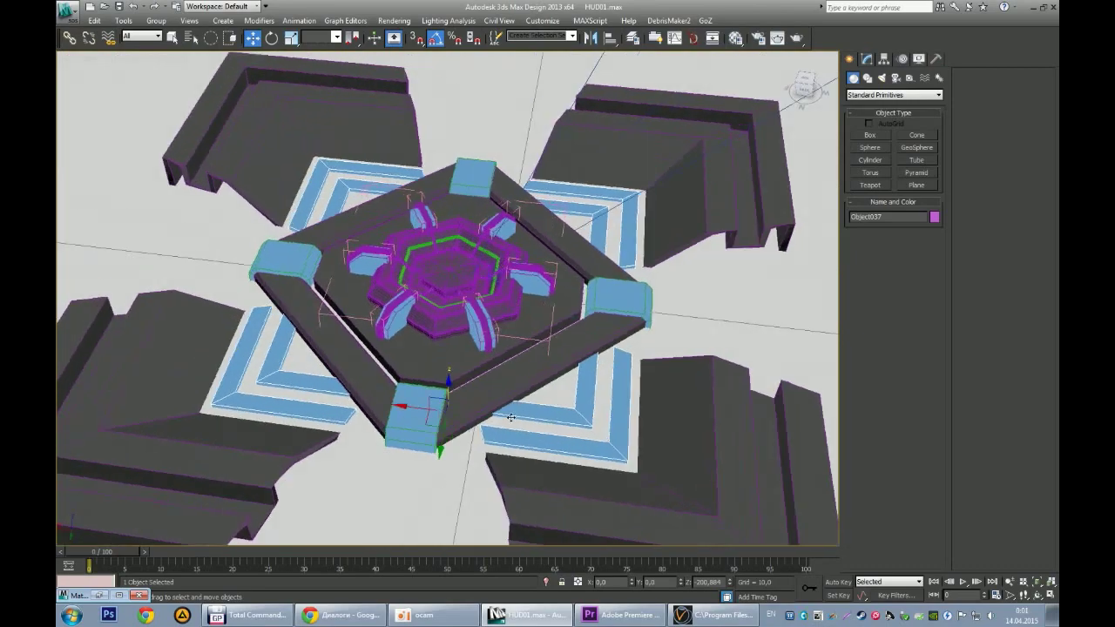
Step: Isolate the blue strips (Object037) and select their corner edges in Edge mode
key(alt+q)
key(2)
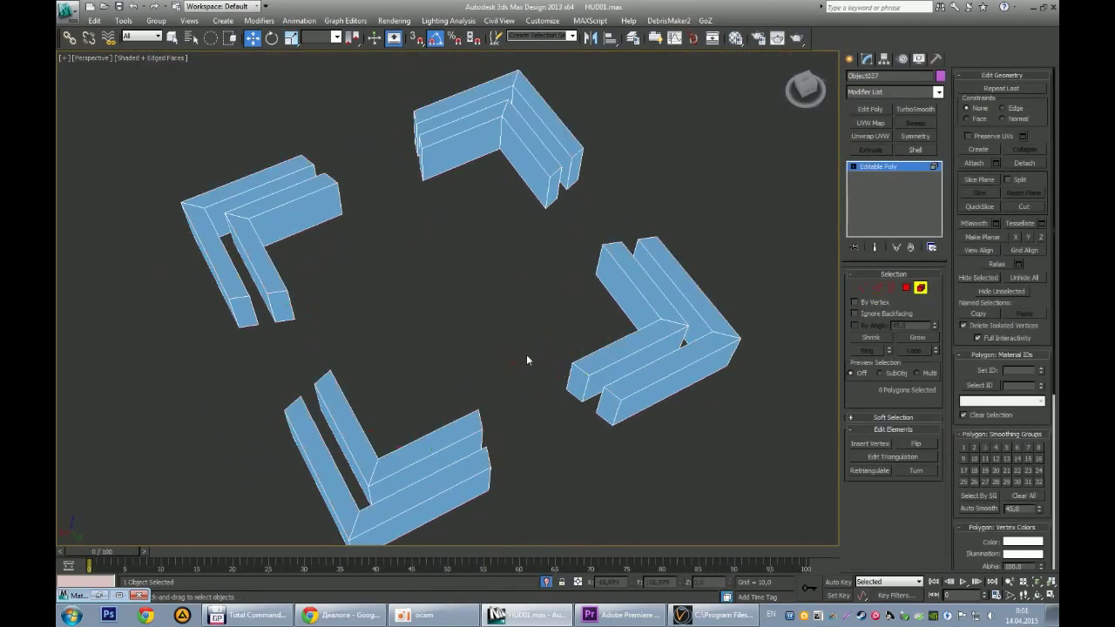
key(2)
mouse_move(501, 331)
alt+middle_down()
mouse_move(555, 340)
mouse_move(495, 383)
mouse_move(401, 395)
alt+middle_up()
key(q)
click(401, 395)
alt+middle_drag(284, 414, 315, 413)
alt+middle_drag(258, 440, 303, 371)
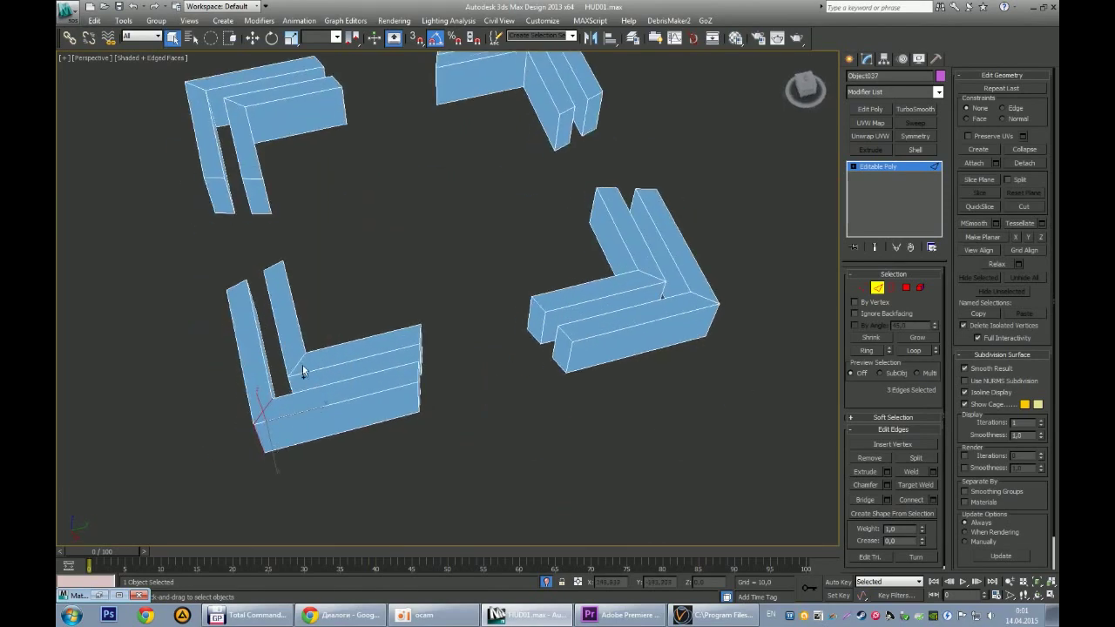
ctrl+click(660, 281)
alt+middle_drag(659, 282, 560, 248)
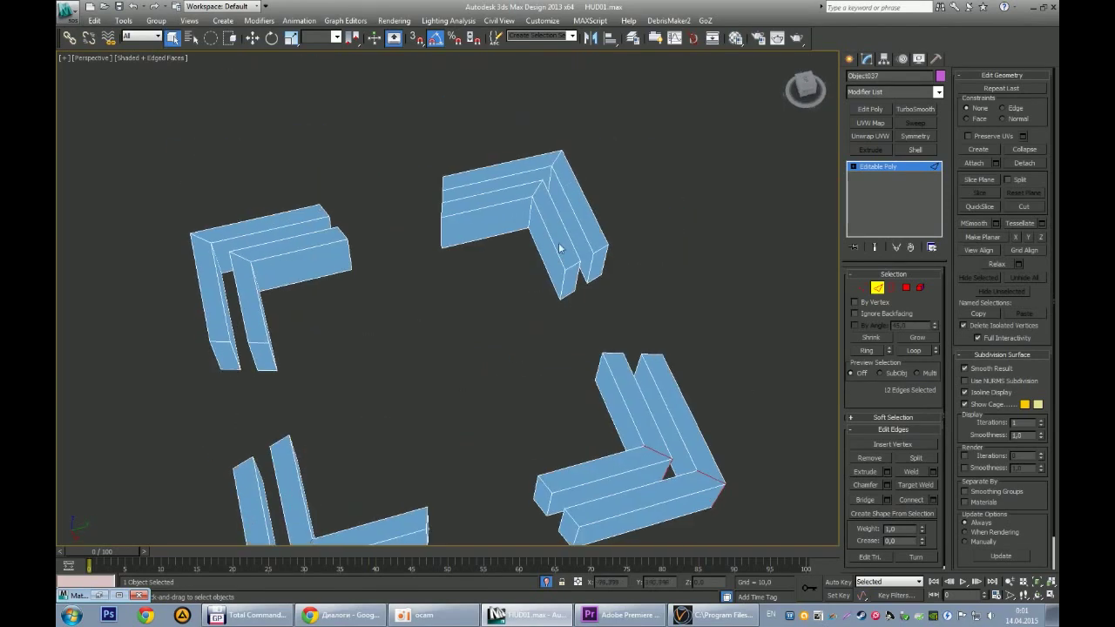
ctrl+click(220, 251)
scroll(365, 307, down, 3)
scroll(408, 318, down, 2)
Step: Unhide all objects and restore the full-size perspective view
key(w)
alt+middle_drag(407, 318, 447, 322)
scroll(440, 283, up, 3)
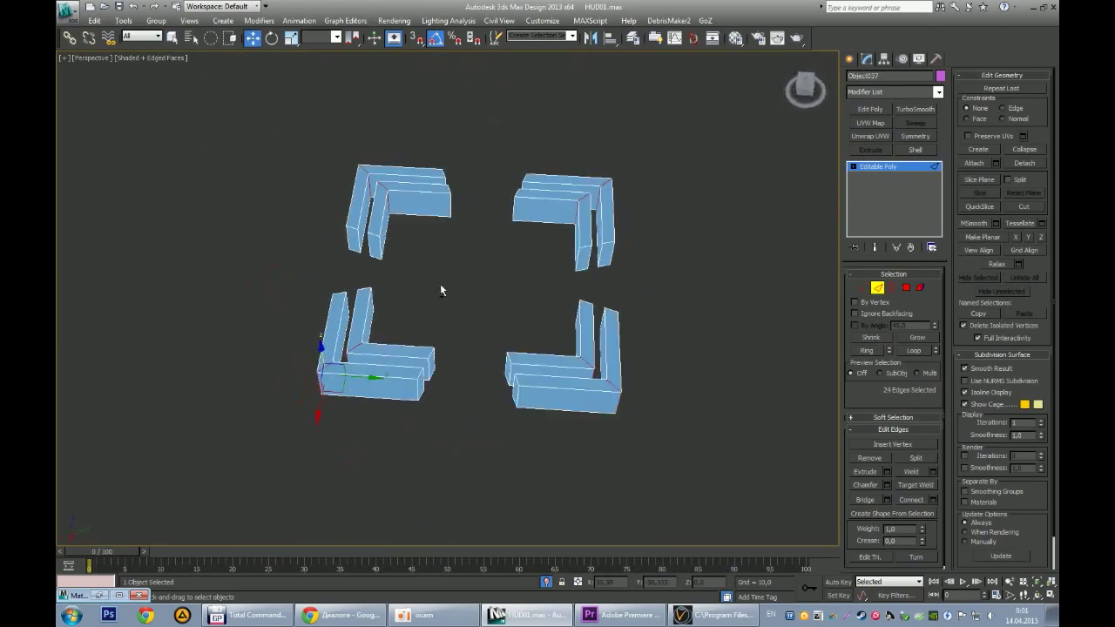
key(alt+w)
key(alt+w)
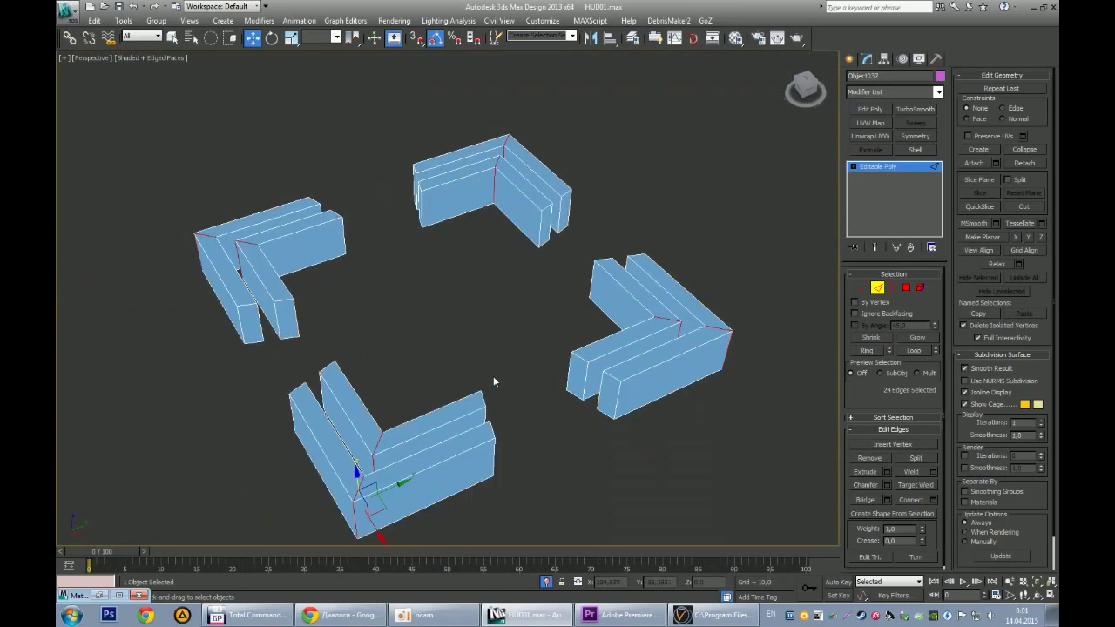
alt+middle_drag(493, 378, 567, 373)
right_click(514, 410)
click(535, 357)
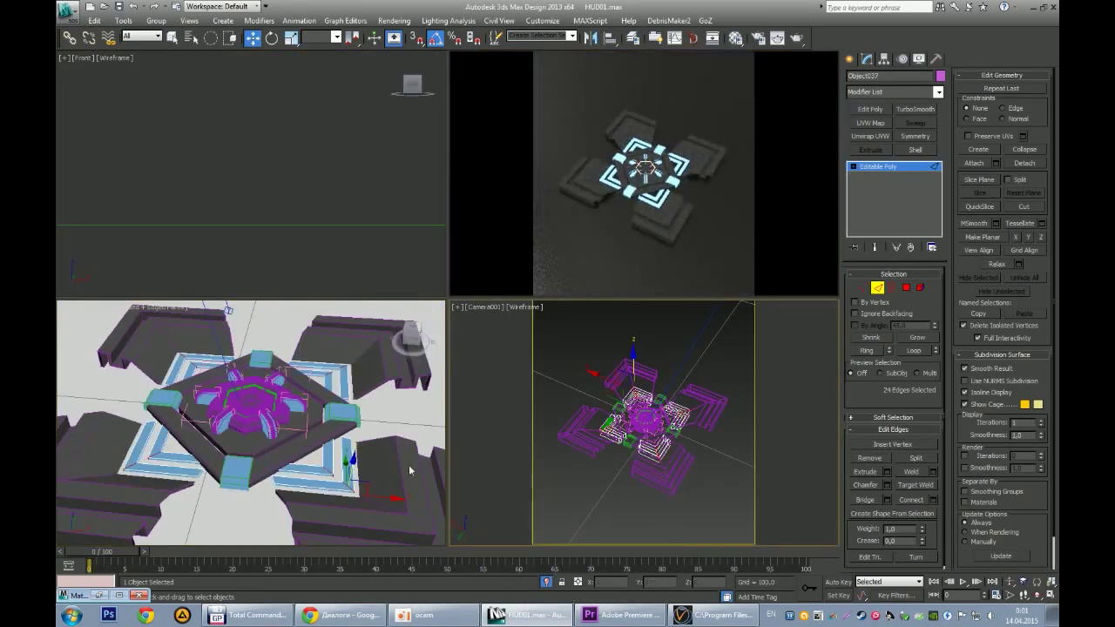
key(alt+w)
alt+middle_drag(409, 470, 456, 406)
key(alt+w)
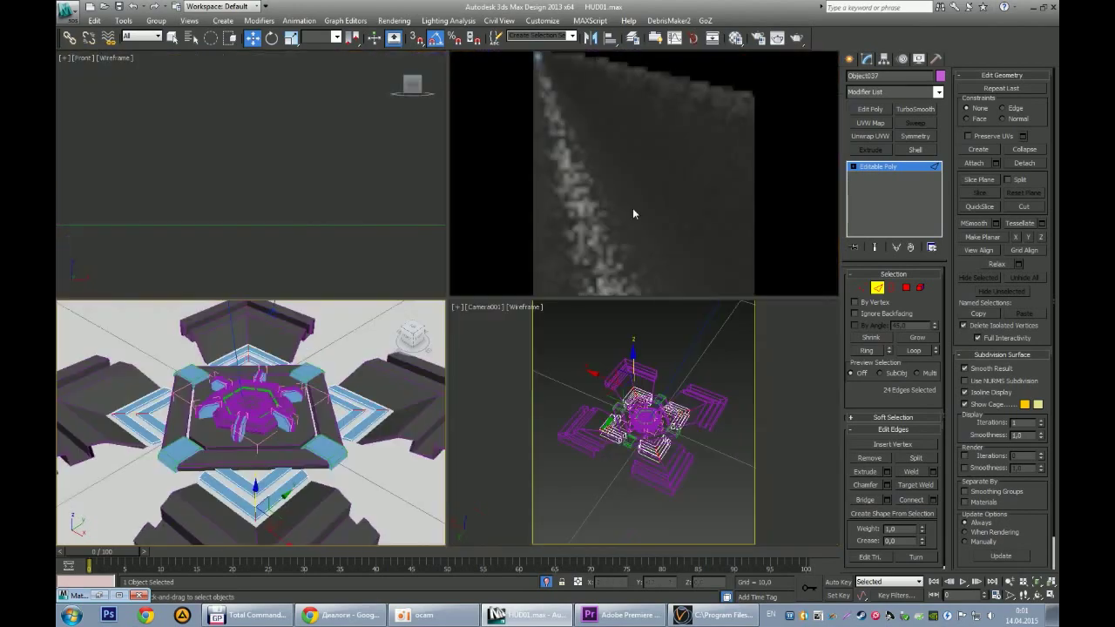
right_click(631, 366)
click(584, 354)
key(alt+w)
Step: Add an Edit Poly modifier and connect the selected strip corner edges with new edges
mouse_move(484, 381)
alt+middle_down()
mouse_move(545, 393)
mouse_move(468, 379)
mouse_move(696, 416)
alt+middle_up()
key(ctrl+shift+e)
key(Return)
click(453, 356)
key(alt+q)
click(696, 416)
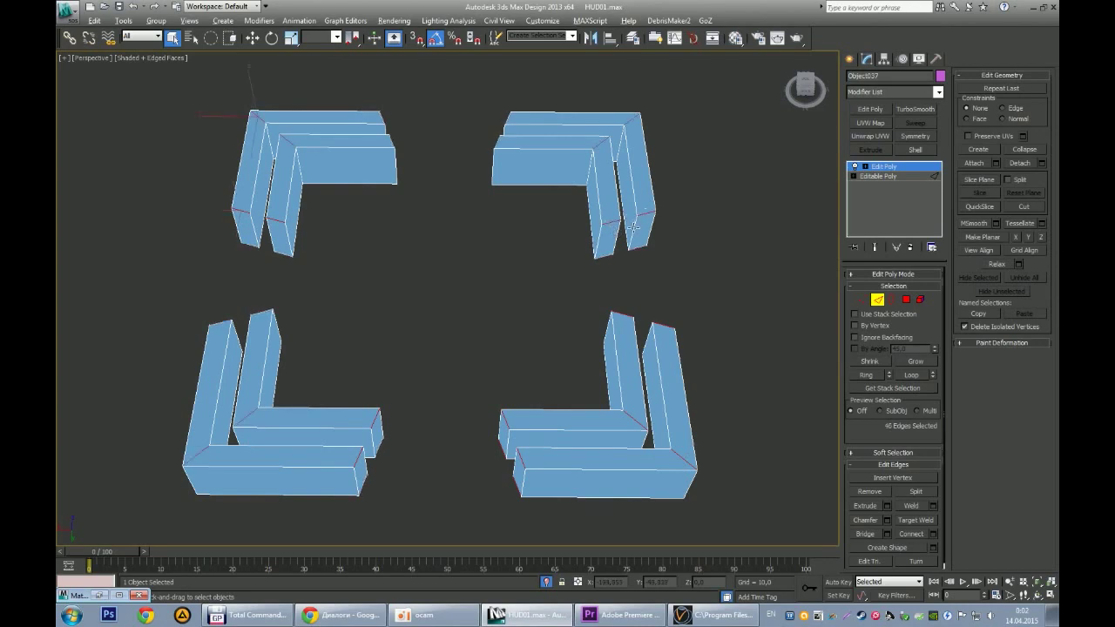
Step: Create separate shapes from the selected corner-block edges, then pick the grey_matte material
alt+middle_drag(634, 228, 556, 251)
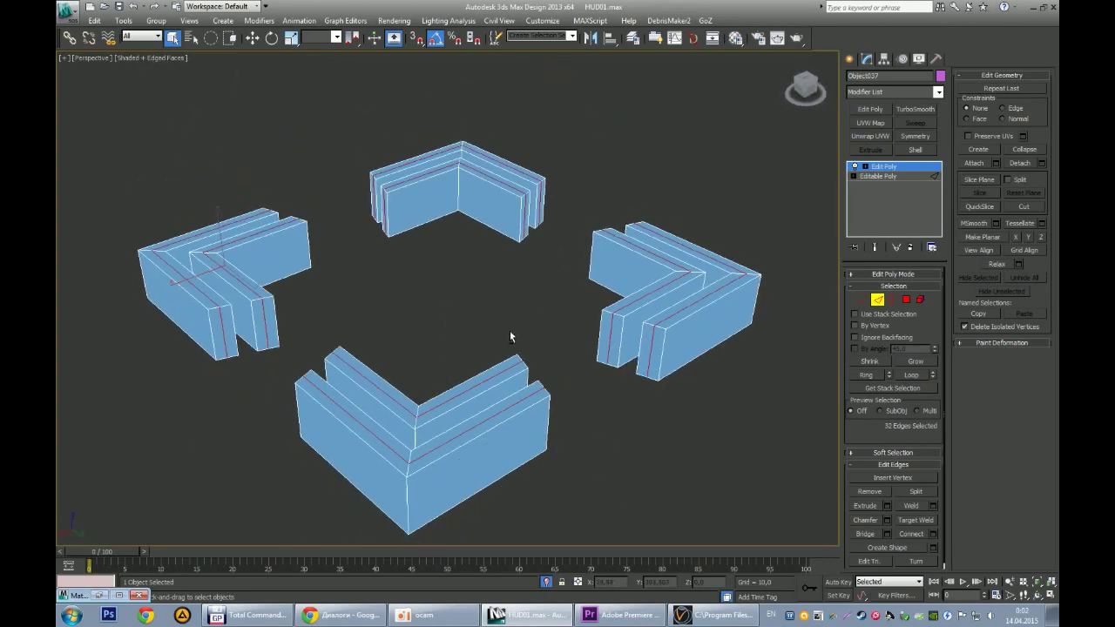
click(932, 548)
click(530, 321)
click(851, 58)
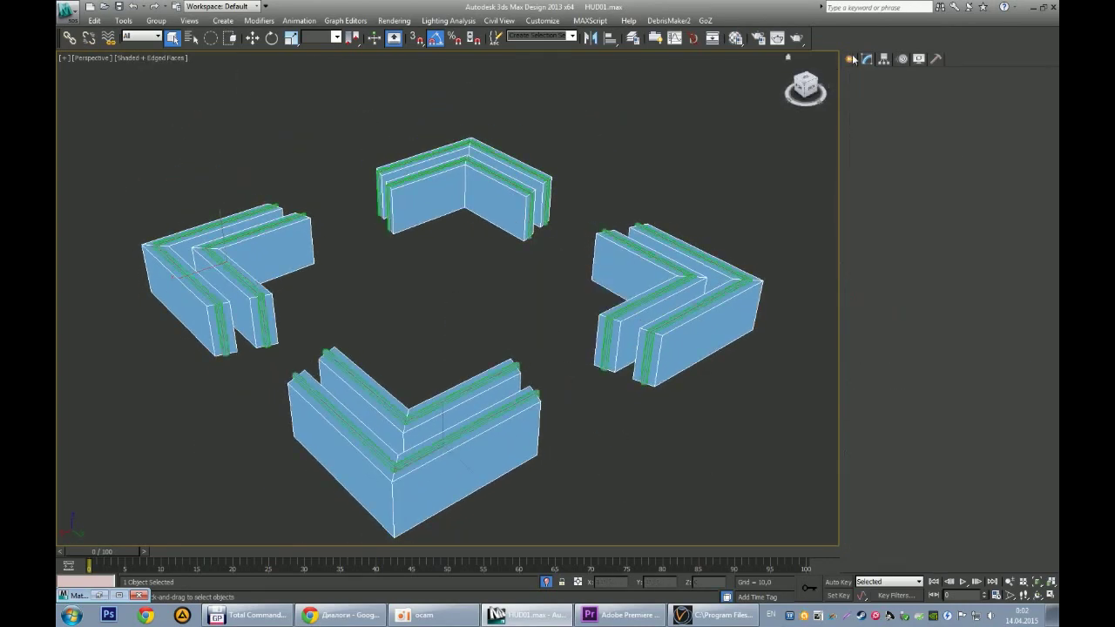
key(m)
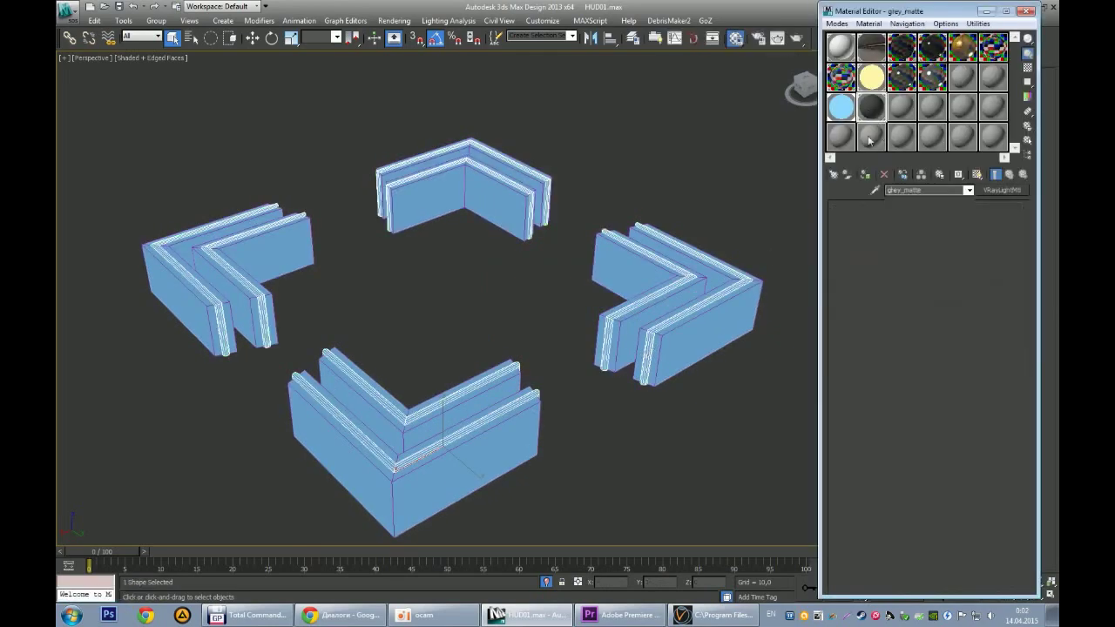
click(869, 141)
right_click(727, 408)
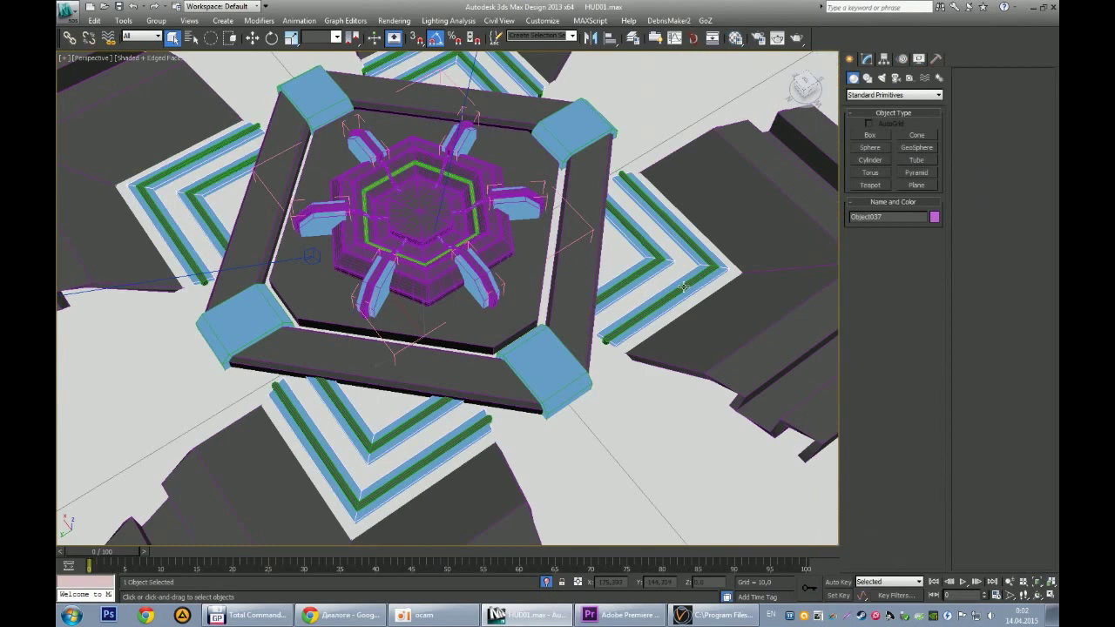
Step: Uniformly scale the two green chevron strips to about 117%, then select Box002 in four viewports
ctrl+click(644, 271)
key(r)
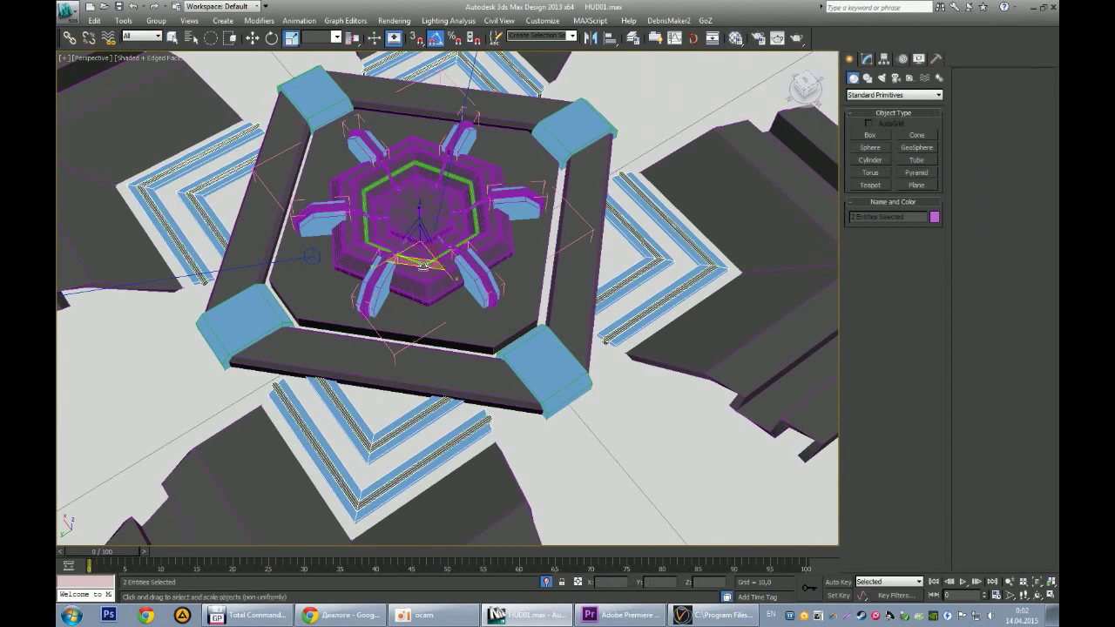
drag(422, 266, 421, 273)
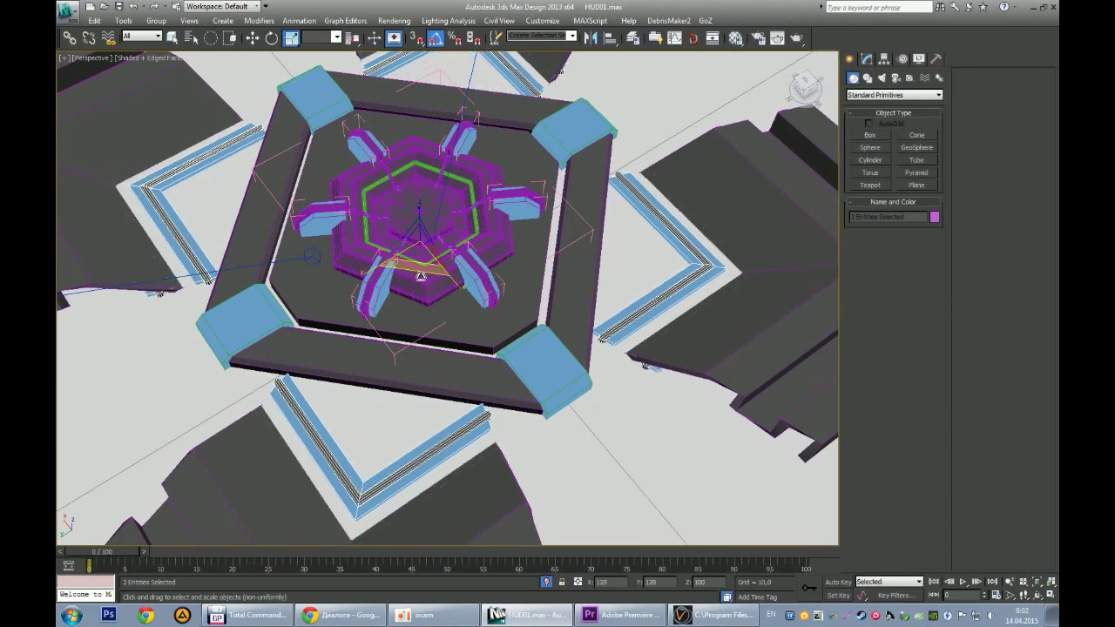
drag(419, 245, 431, 241)
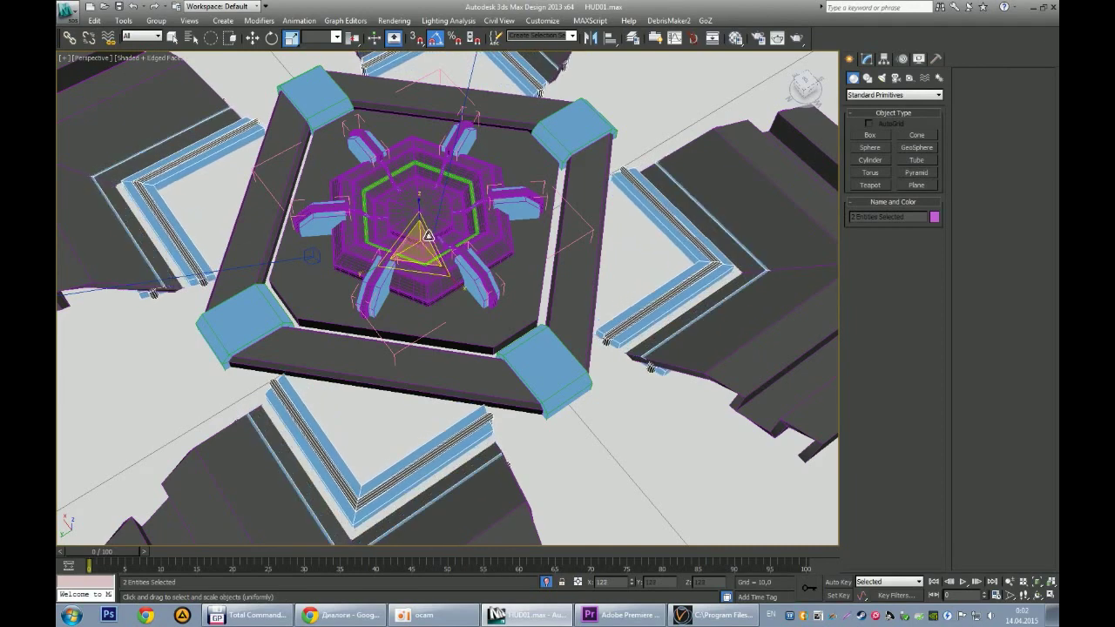
scroll(431, 241, down, 3)
click(436, 246)
scroll(437, 246, down, 2)
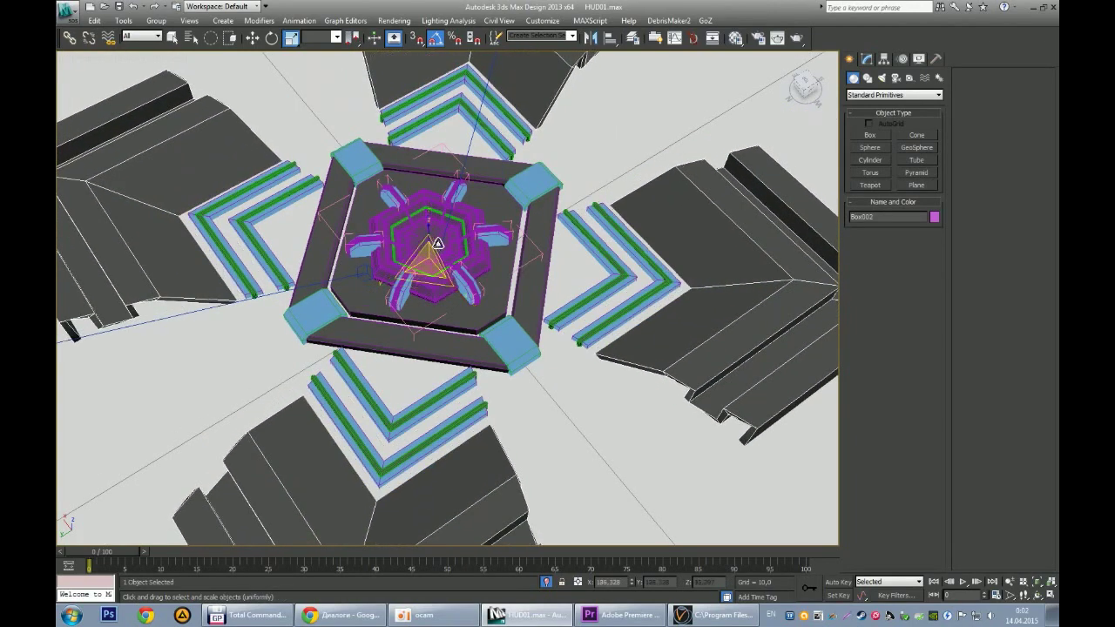
scroll(527, 365, down, 3)
key(alt+w)
right_click(577, 165)
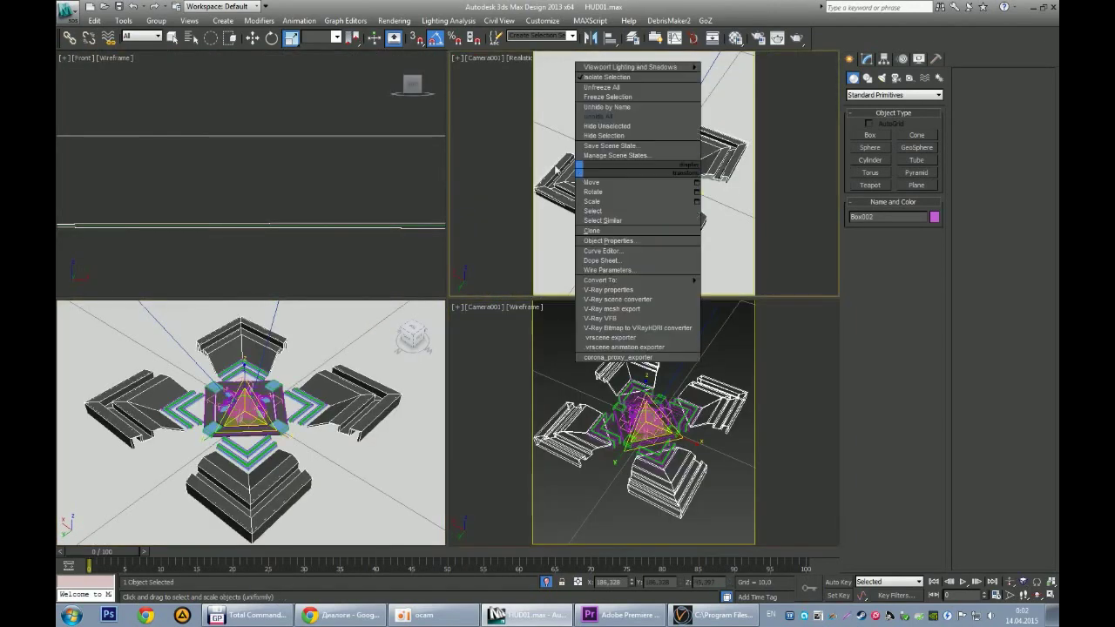
Step: Turn the Camera001 viewport into a live V-Ray ActiveShade preview and select the central platform
click(488, 61)
click(437, 258)
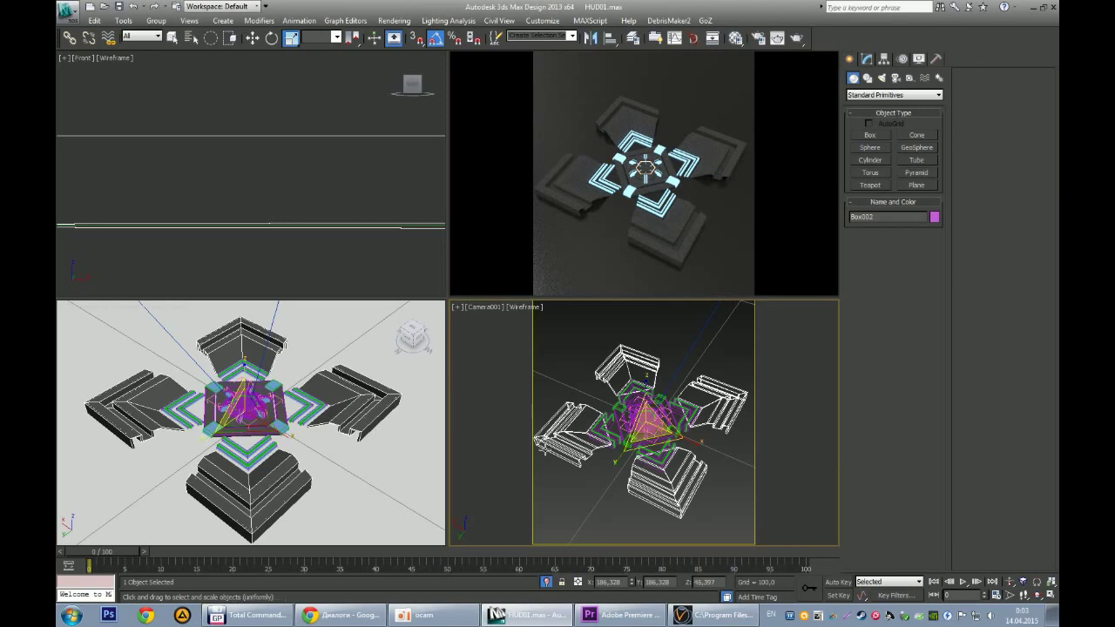
click(251, 412)
Step: Assign the metal_ material to the octagonal platform and orbit the perspective view around it
click(735, 37)
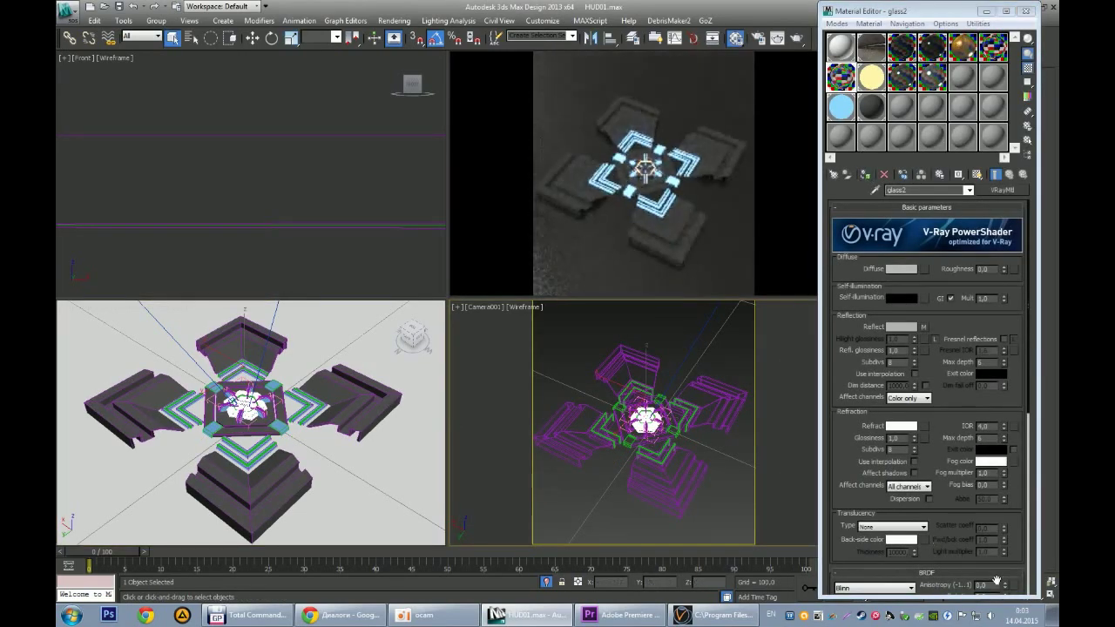
scroll(248, 409, up, 3)
scroll(248, 409, up, 4)
scroll(248, 409, up, 3)
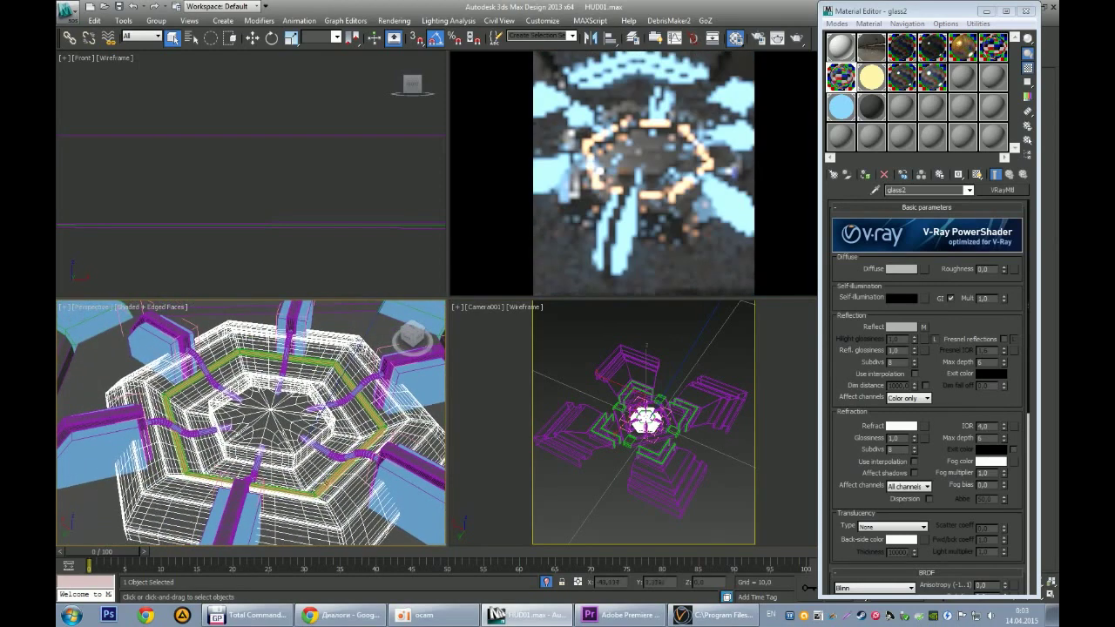
click(934, 77)
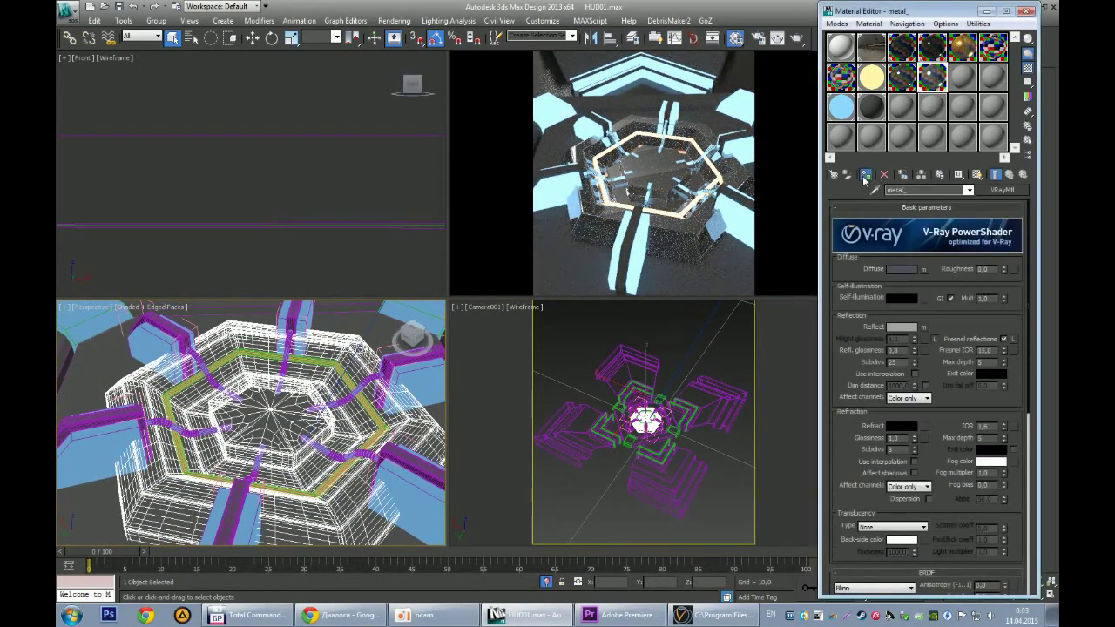
click(864, 175)
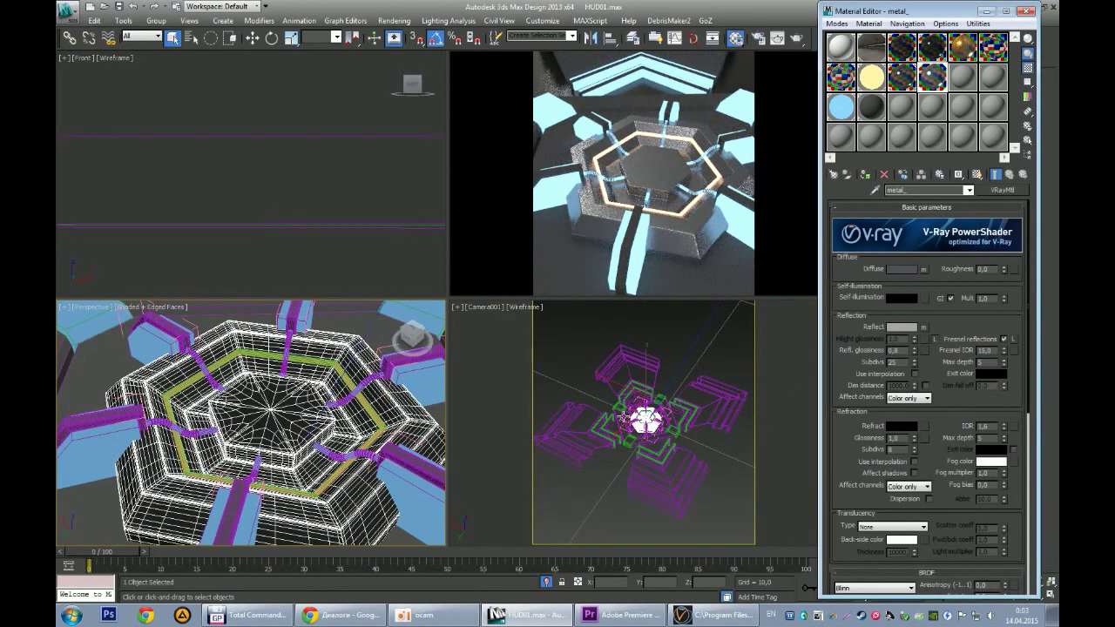
click(627, 405)
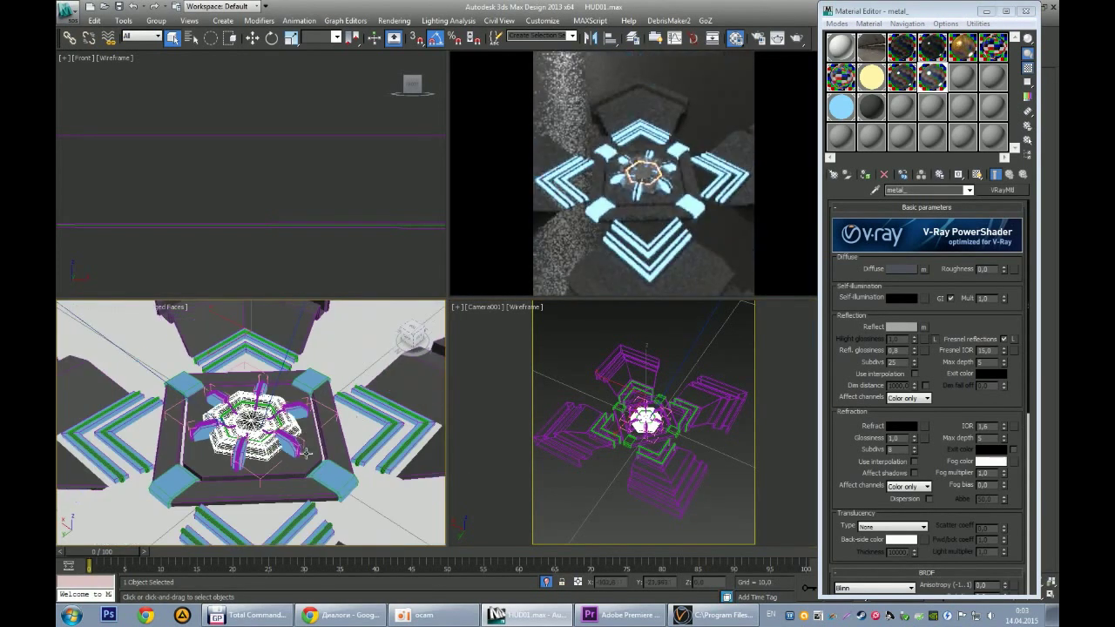
click(864, 175)
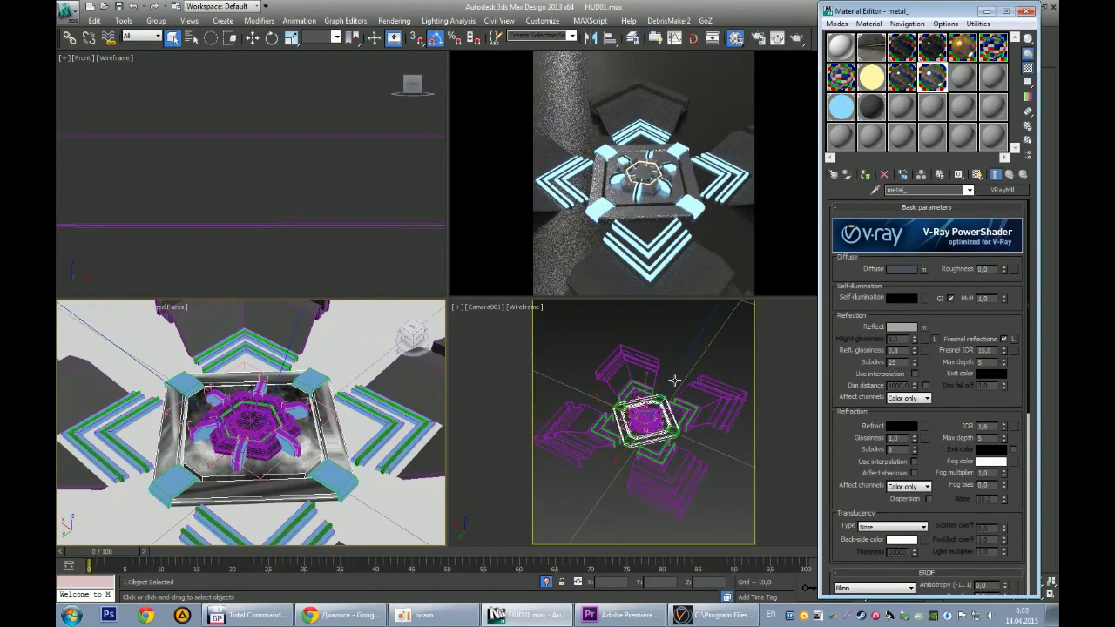
click(342, 473)
key(alt+w)
key(alt+w)
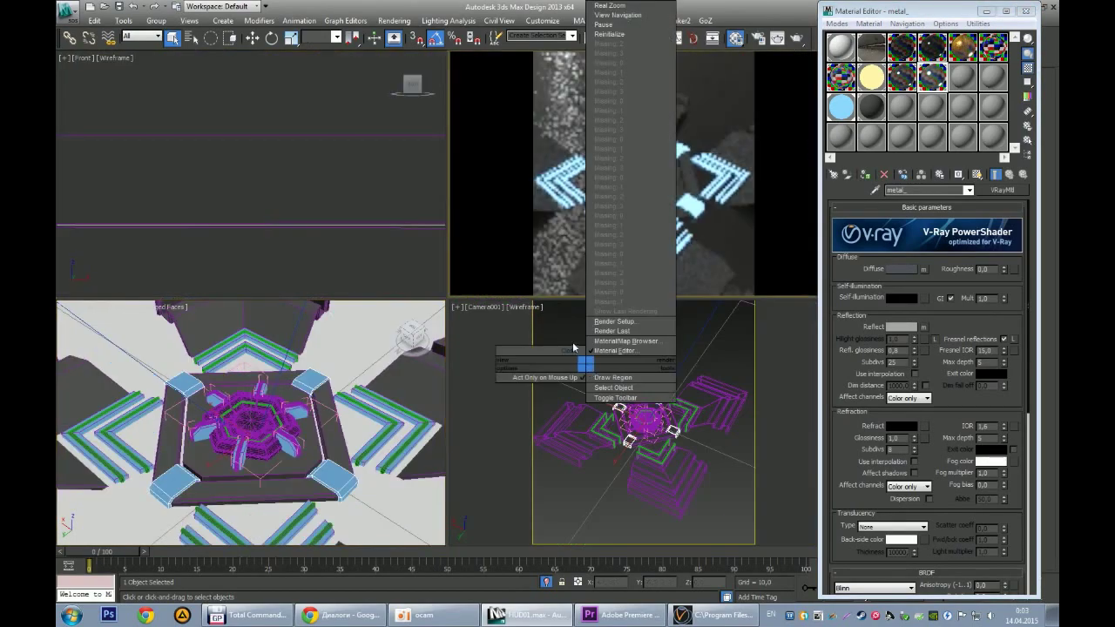
key(alt+w)
alt+middle_drag(456, 334, 468, 424)
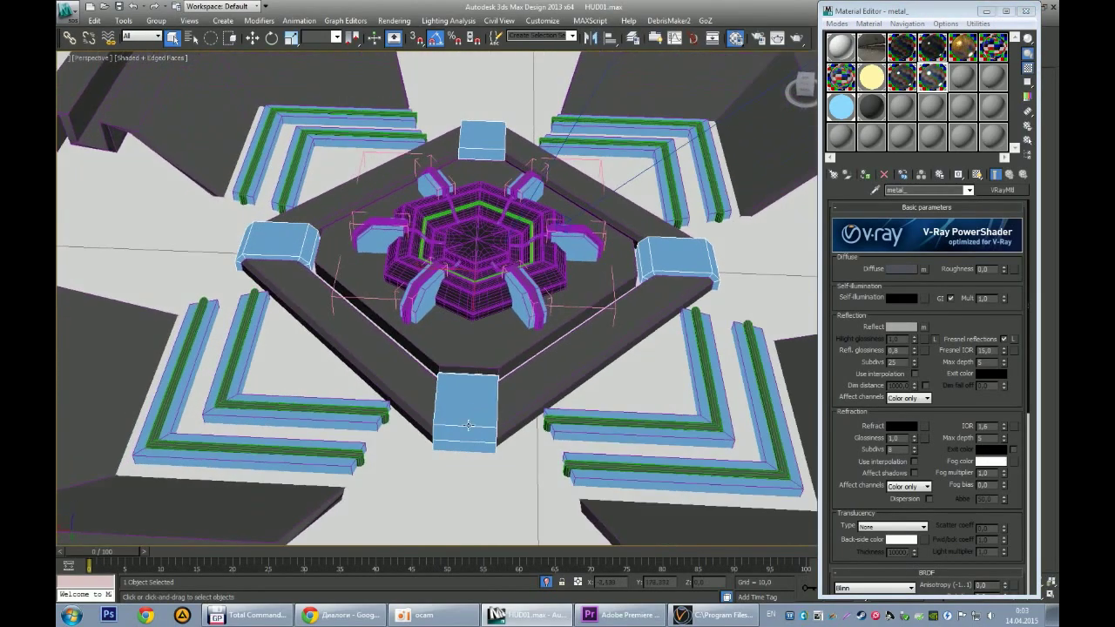
Step: Add Edit Poly to the platform, connect new edges and chamfer them by about 9.867
click(985, 10)
click(871, 110)
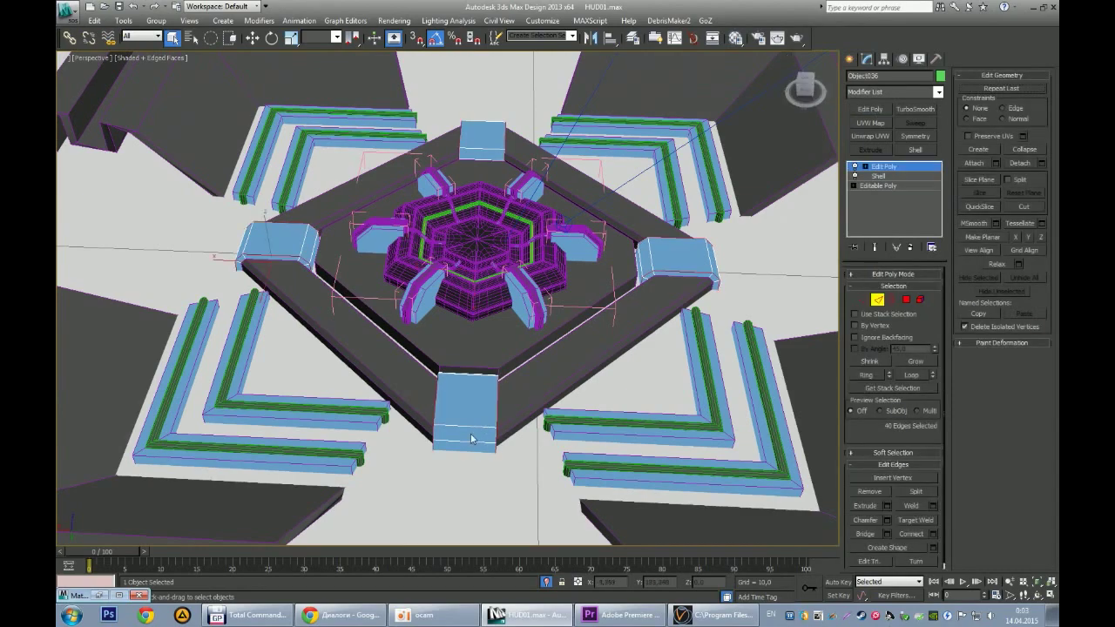
alt+middle_drag(453, 296, 261, 392)
scroll(153, 449, up, 2)
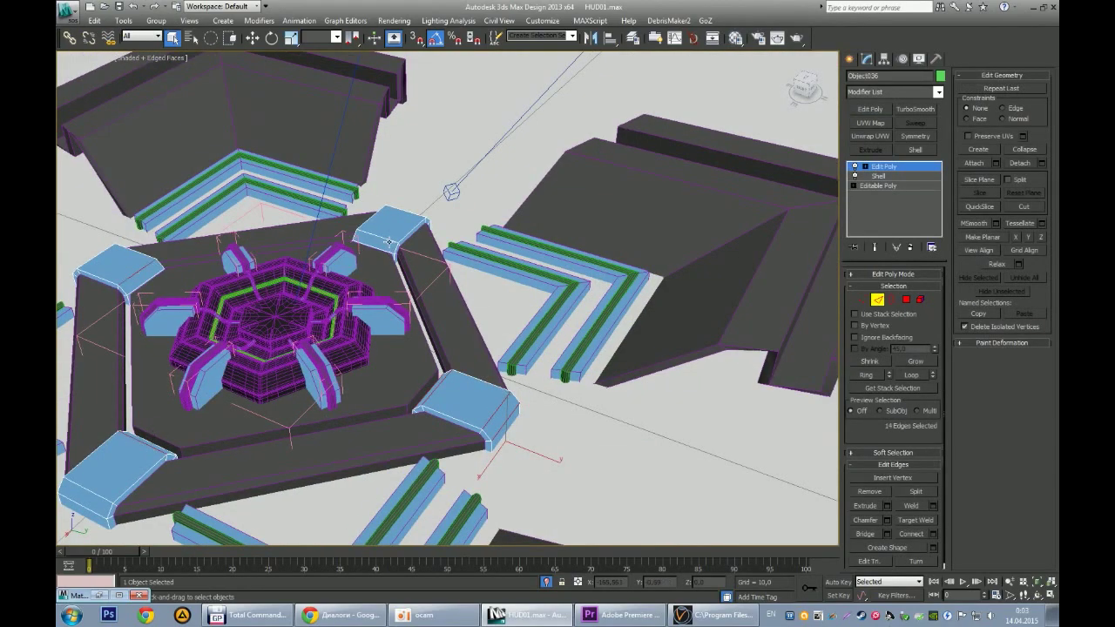
click(454, 356)
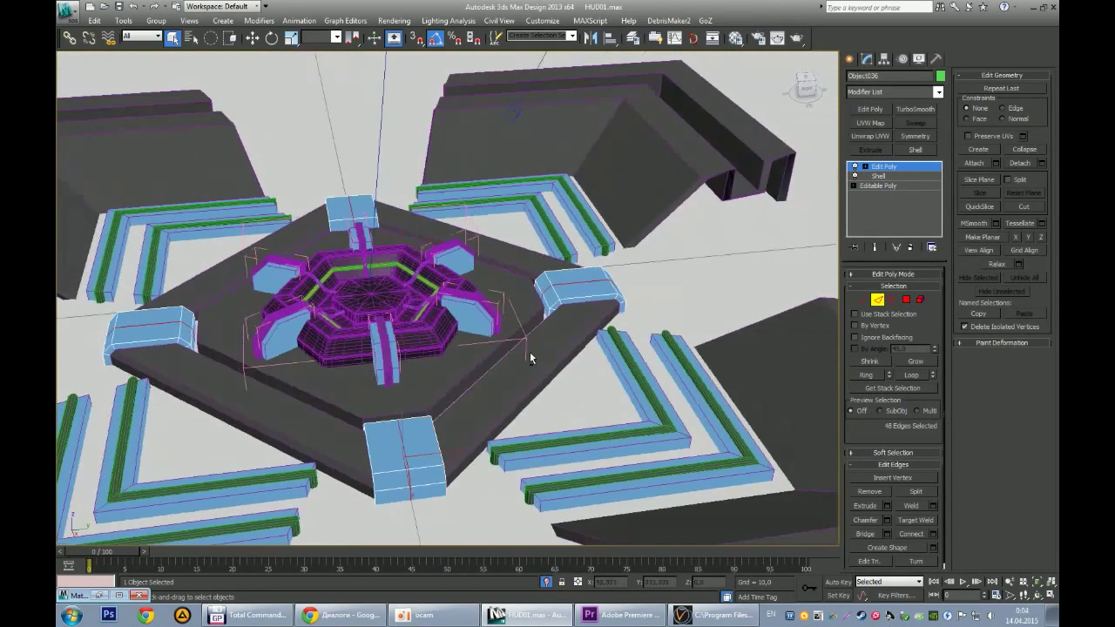
alt+middle_drag(524, 352, 544, 328)
scroll(557, 331, up, 2)
key(ctrl+shift+c)
drag(456, 305, 495, 305)
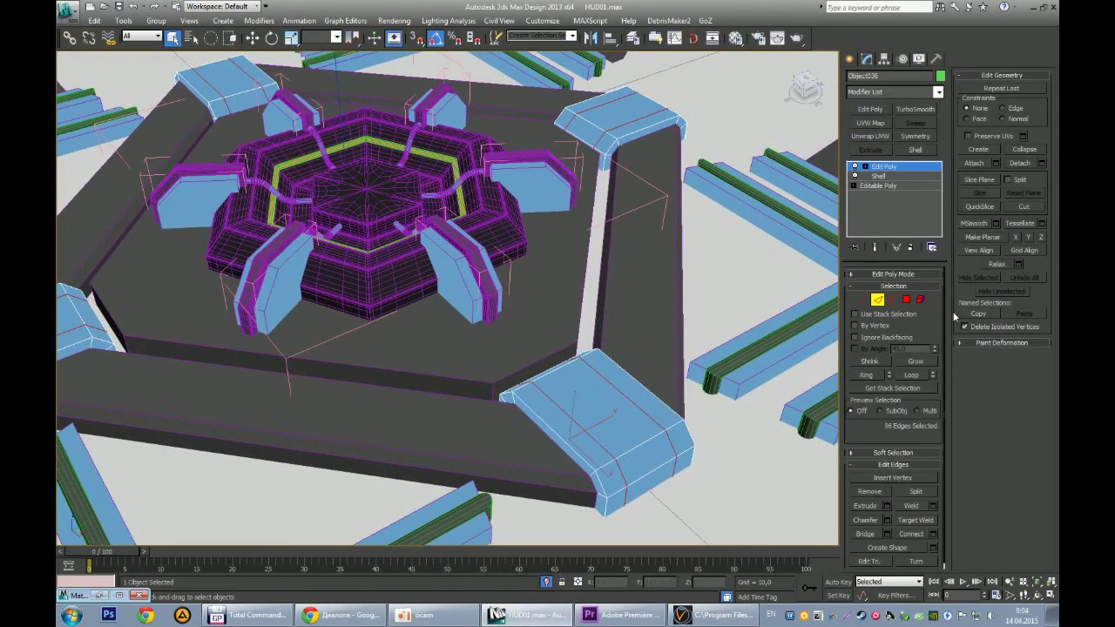
Step: Select the corner blocks' middle top faces and extrude them about 2.837 high
click(906, 300)
click(584, 425)
alt+middle_drag(642, 381, 610, 261)
ctrl+click(596, 160)
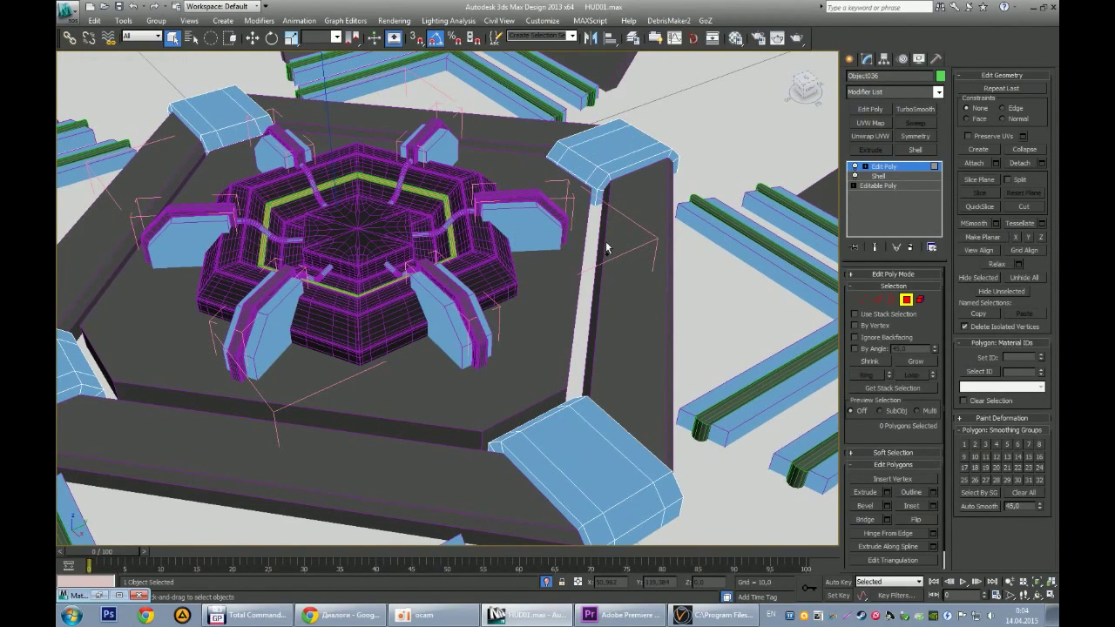
alt+middle_drag(709, 319, 784, 313)
ctrl+click(905, 299)
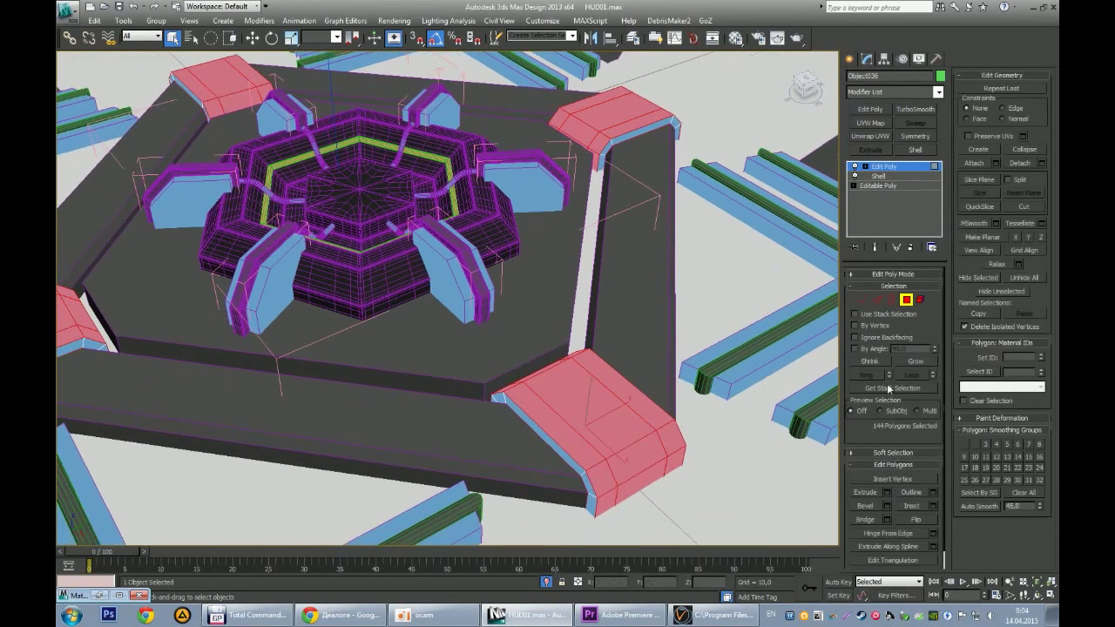
click(869, 361)
alt+middle_drag(535, 366, 618, 383)
key(shift+e)
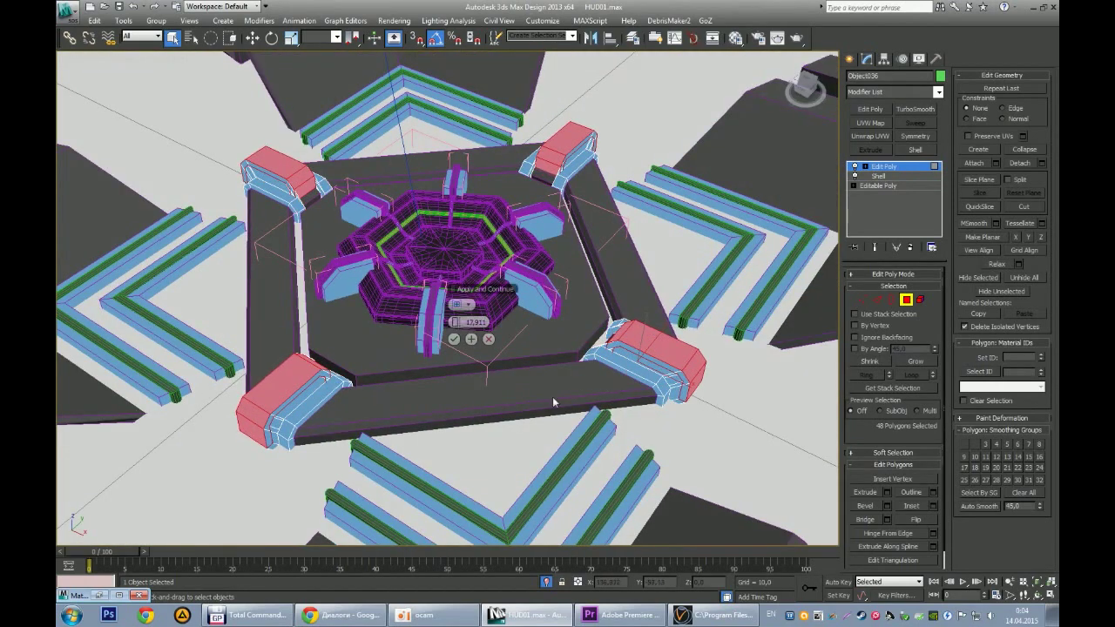
drag(454, 321, 381, 323)
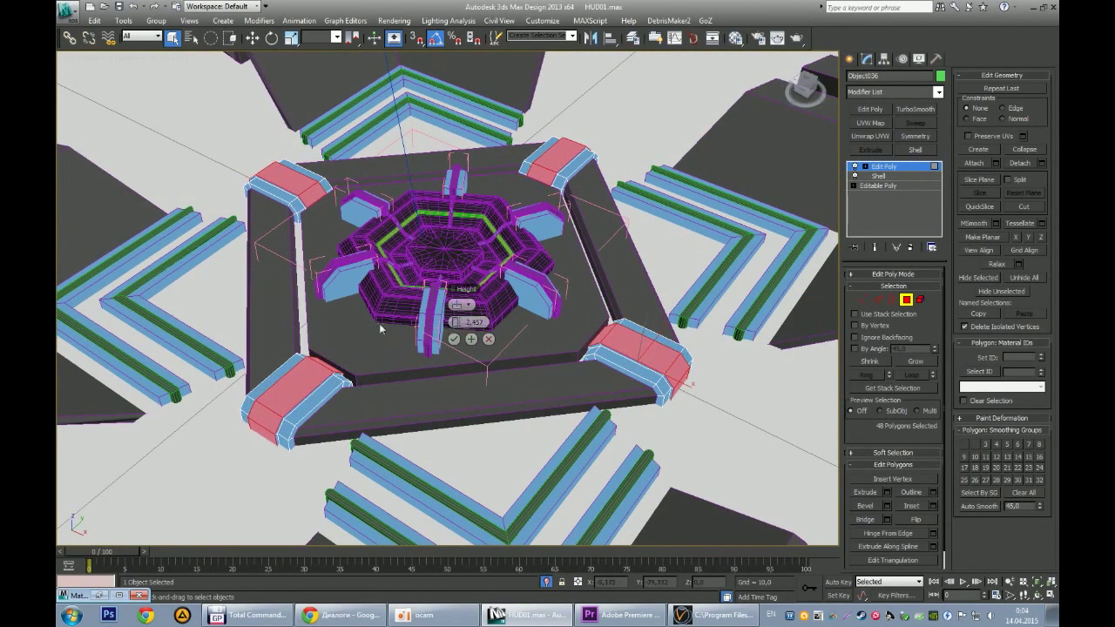
click(453, 339)
Step: Select the side face loops and bridge them to close over each block's top
alt+middle_drag(453, 340, 523, 331)
scroll(609, 331, up, 5)
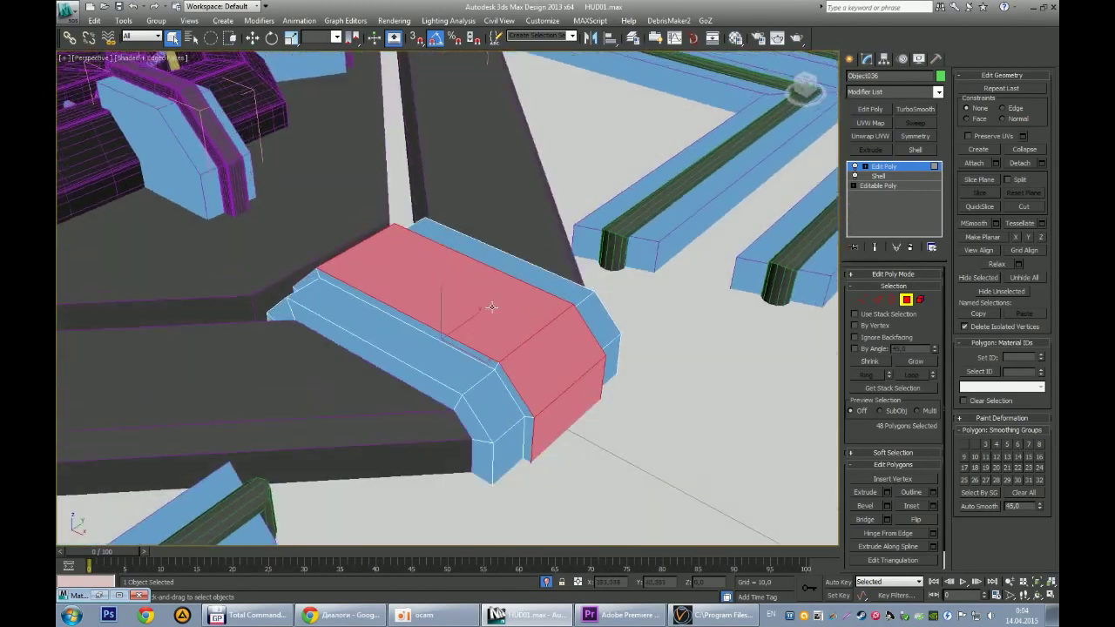
alt+middle_drag(610, 331, 659, 329)
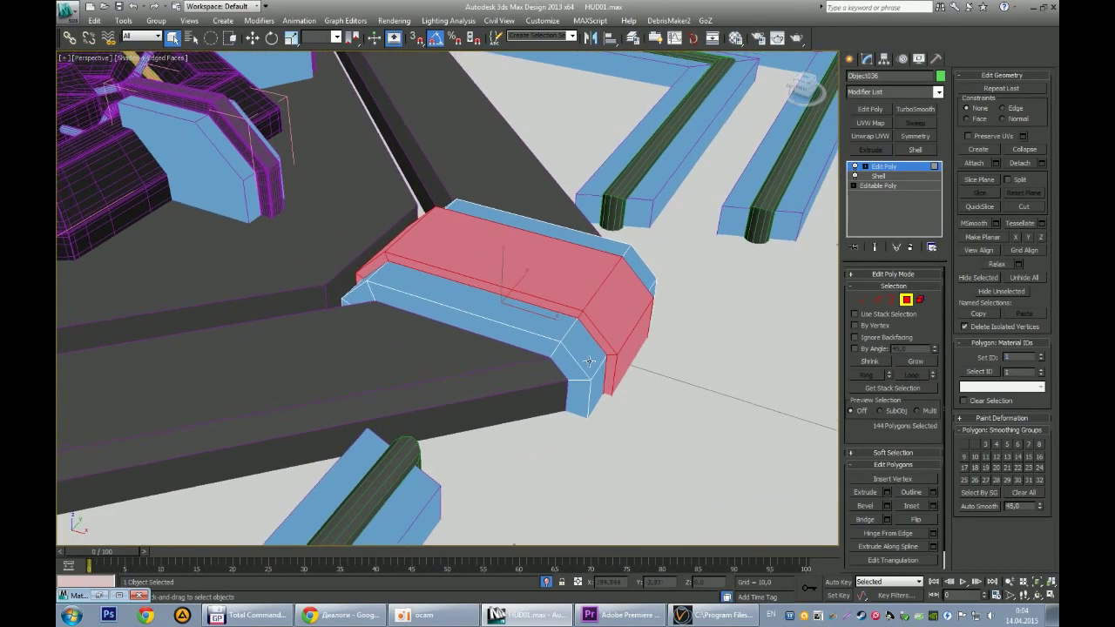
click(921, 377)
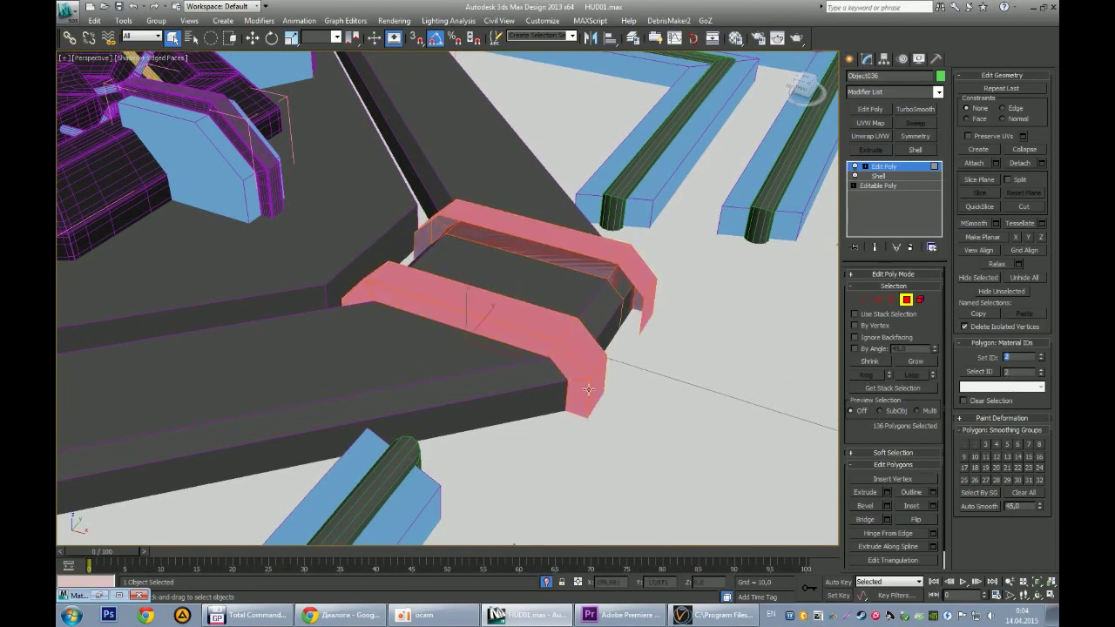
key(b)
key(1)
scroll(584, 357, down, 3)
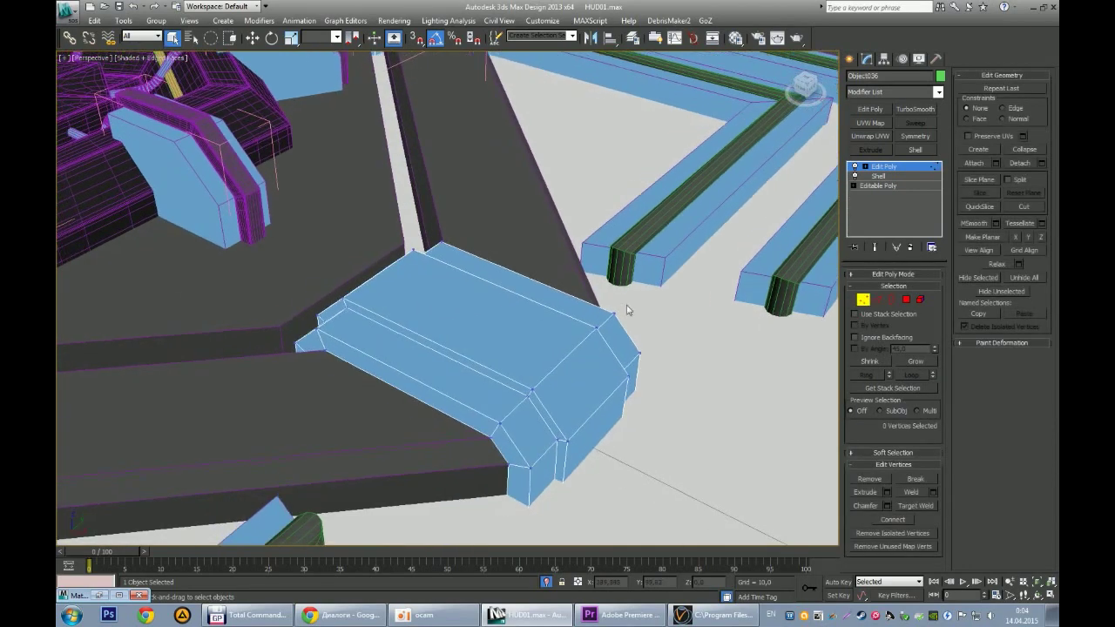
click(849, 58)
alt+middle_drag(522, 348, 392, 217)
Step: Assign the ZID material to the corner blocks and convert it to Multi/Sub-Object, keeping the old material
key(m)
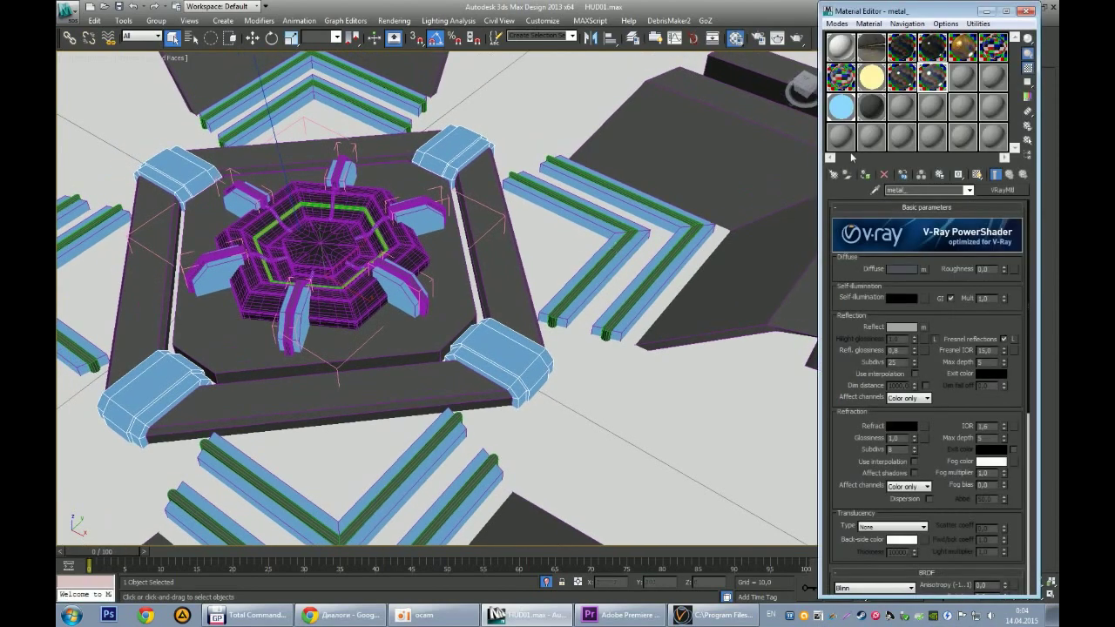
click(902, 102)
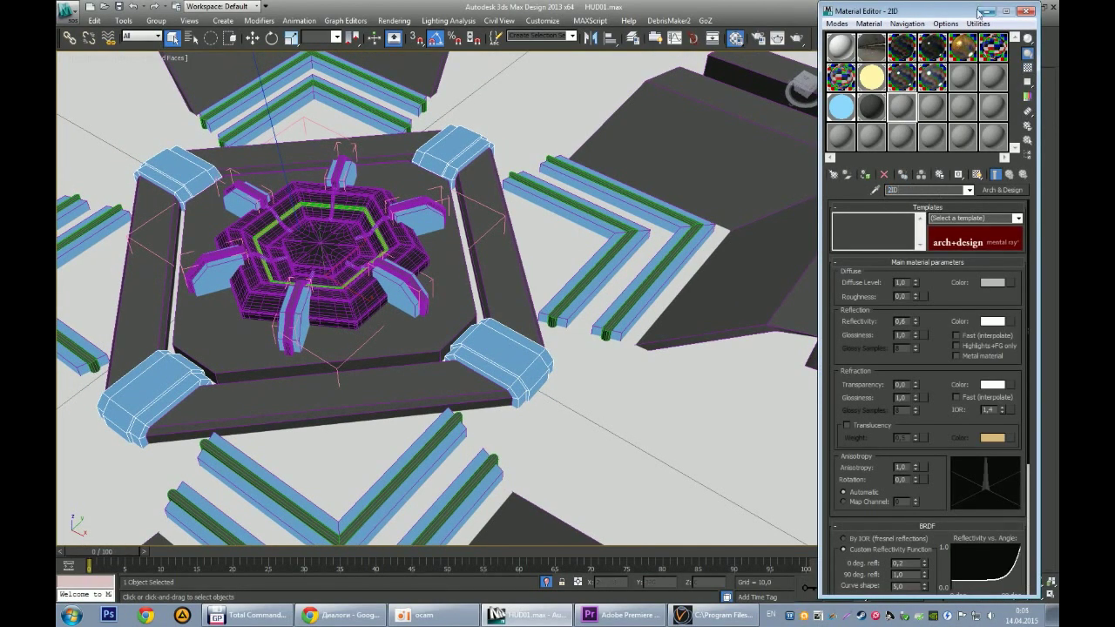
click(866, 175)
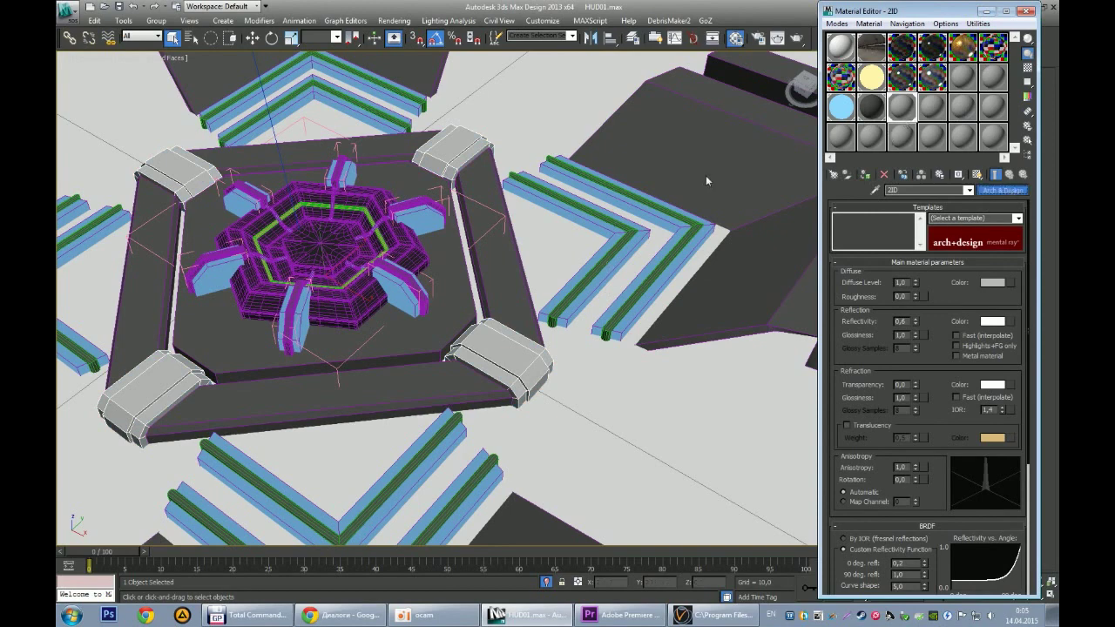
click(1002, 190)
click(609, 139)
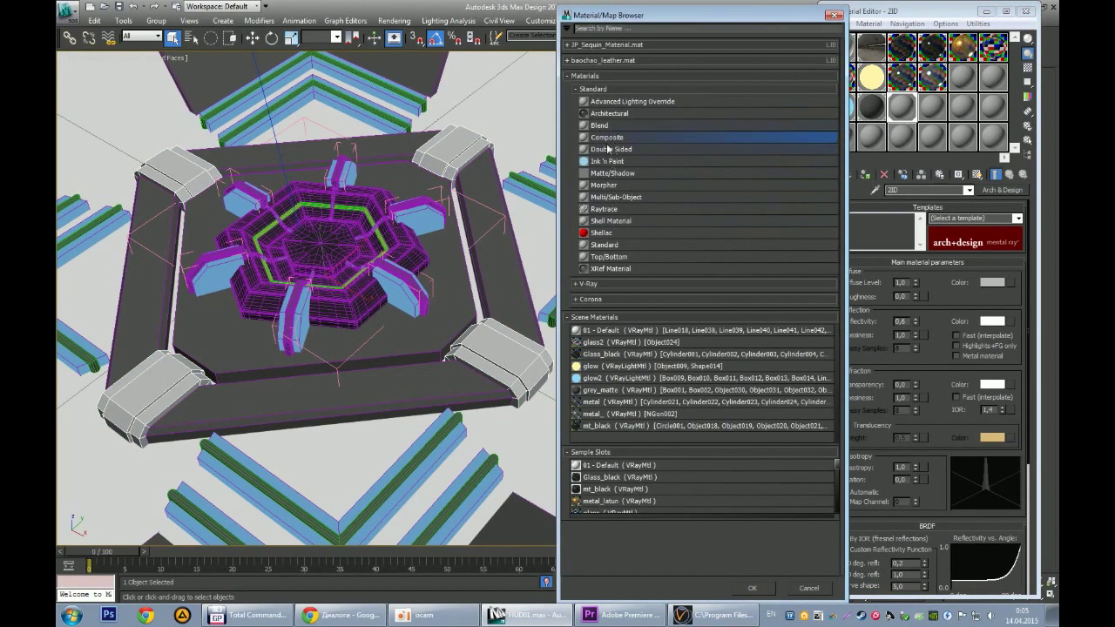
double_click(613, 196)
click(905, 309)
Step: Set 2 sub-materials: grey_matte instanced in slot 1 and glow2 instanced in slot 2
click(883, 224)
text(2)
key(Return)
drag(878, 128, 945, 268)
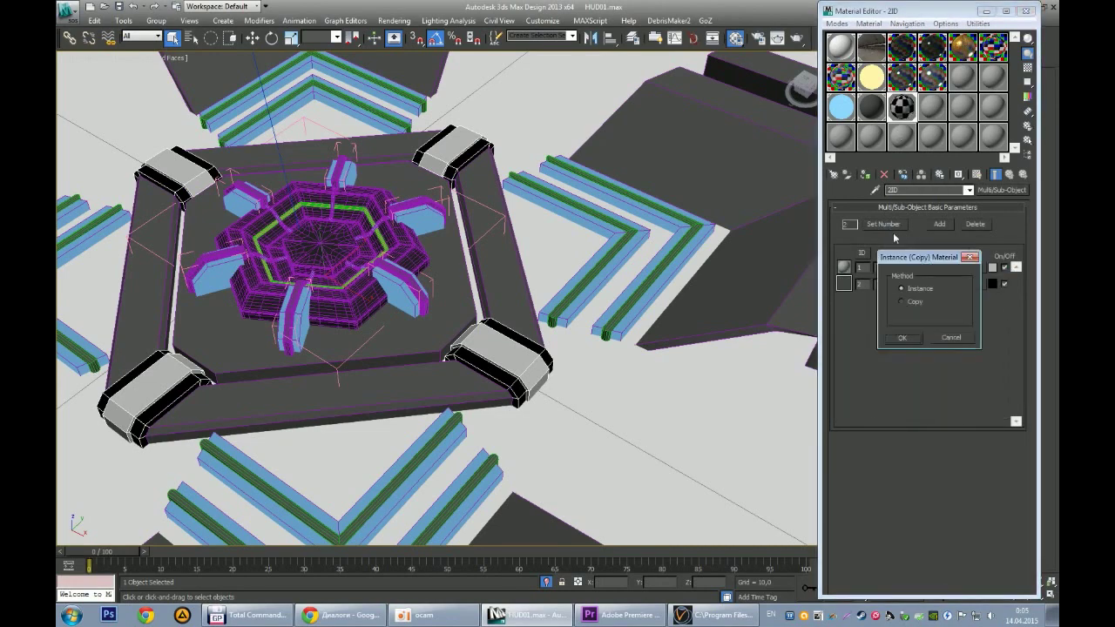
click(911, 342)
drag(842, 118, 945, 284)
click(906, 341)
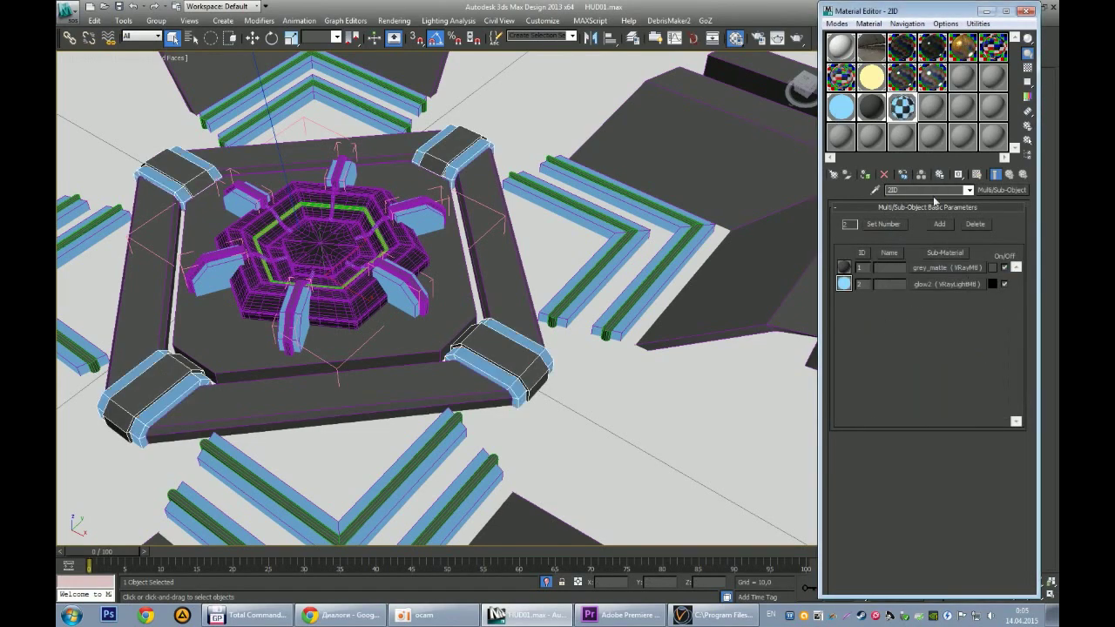
Step: Orbit to a top-down view of the hub and select the white chevron spline frames
click(985, 10)
scroll(533, 318, down, 3)
mouse_move(488, 288)
alt+middle_down()
mouse_move(533, 318)
mouse_move(479, 364)
mouse_move(527, 420)
mouse_move(505, 357)
mouse_move(458, 297)
alt+middle_up()
scroll(533, 318, up, 3)
click(557, 424)
Step: Move the Shape015 chevron frames up in Z above the floor
key(w)
drag(447, 433, 477, 403)
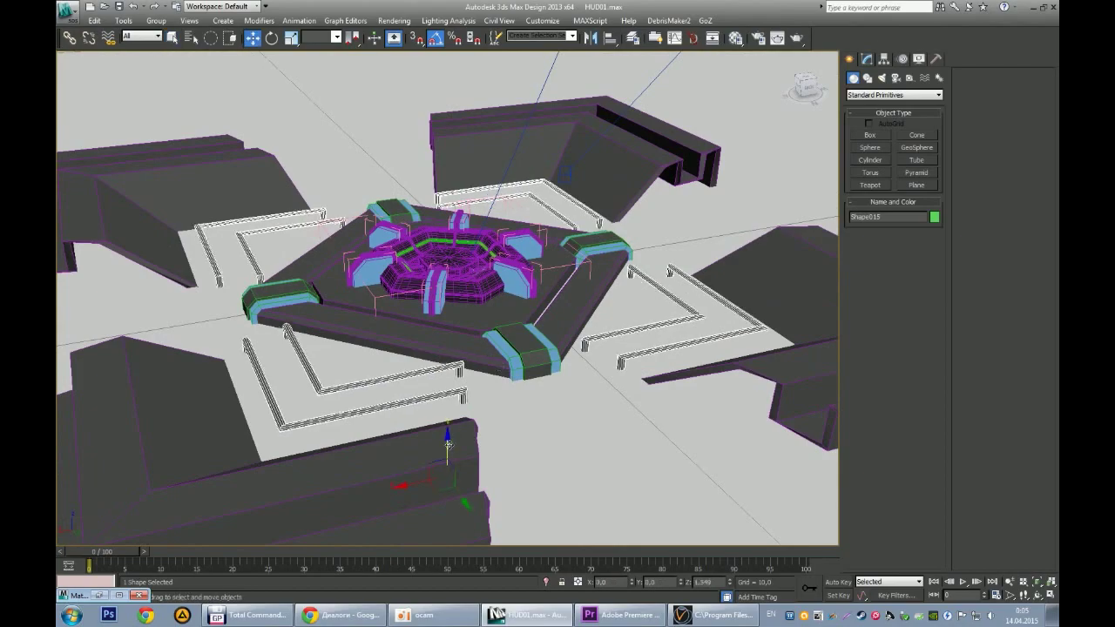
alt+middle_drag(477, 404, 682, 250)
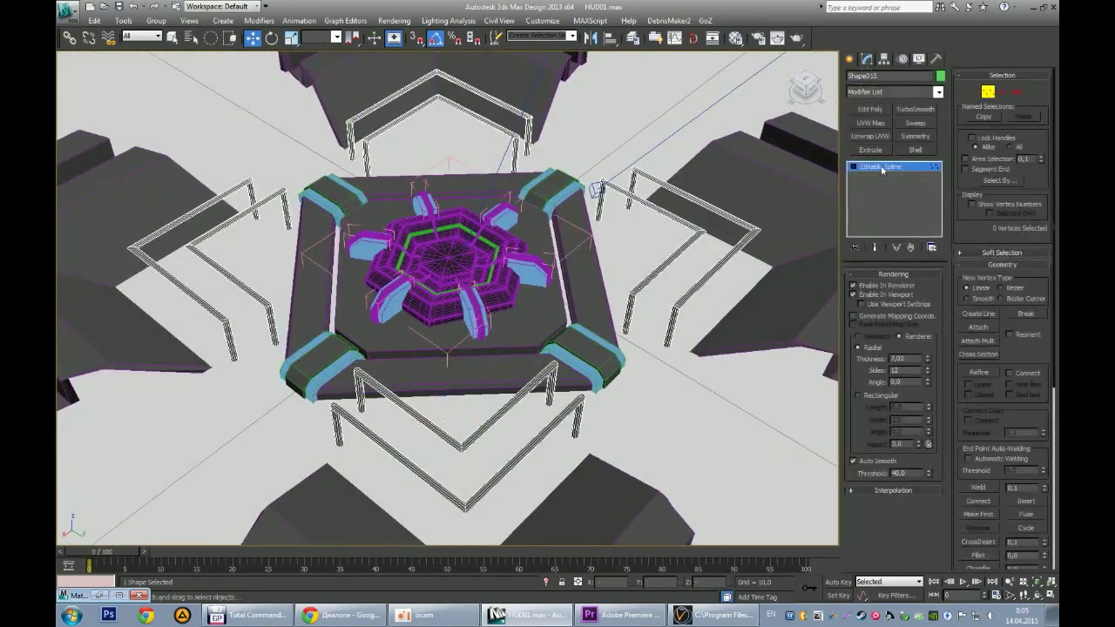
key(f)
scroll(355, 351, up, 5)
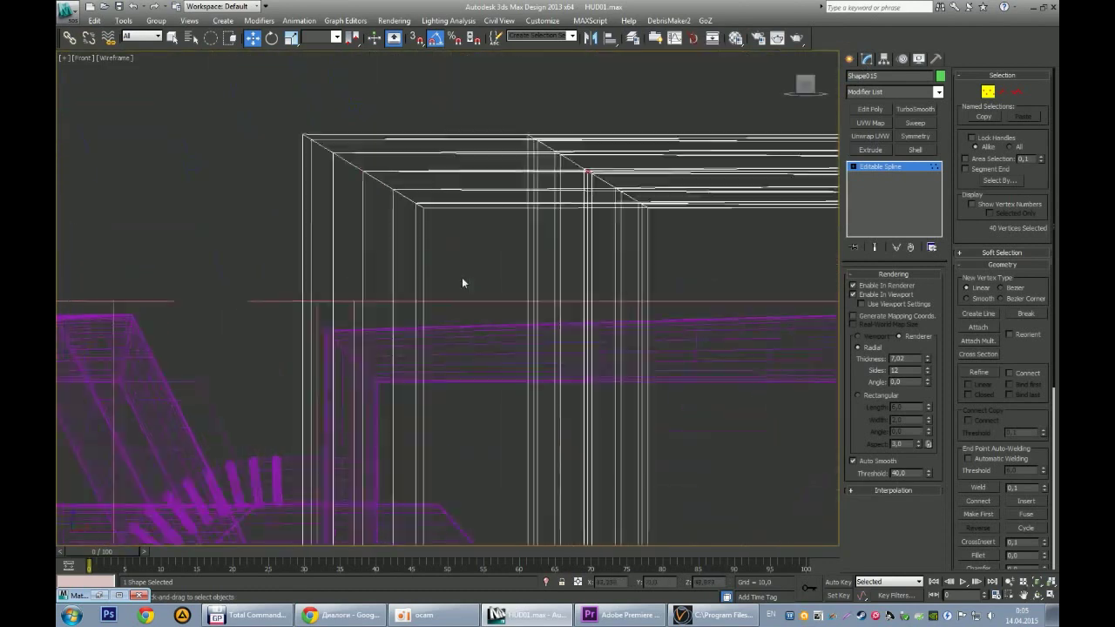
Step: Reset XForm on the frames and collapse them to an Editable Spline
click(937, 58)
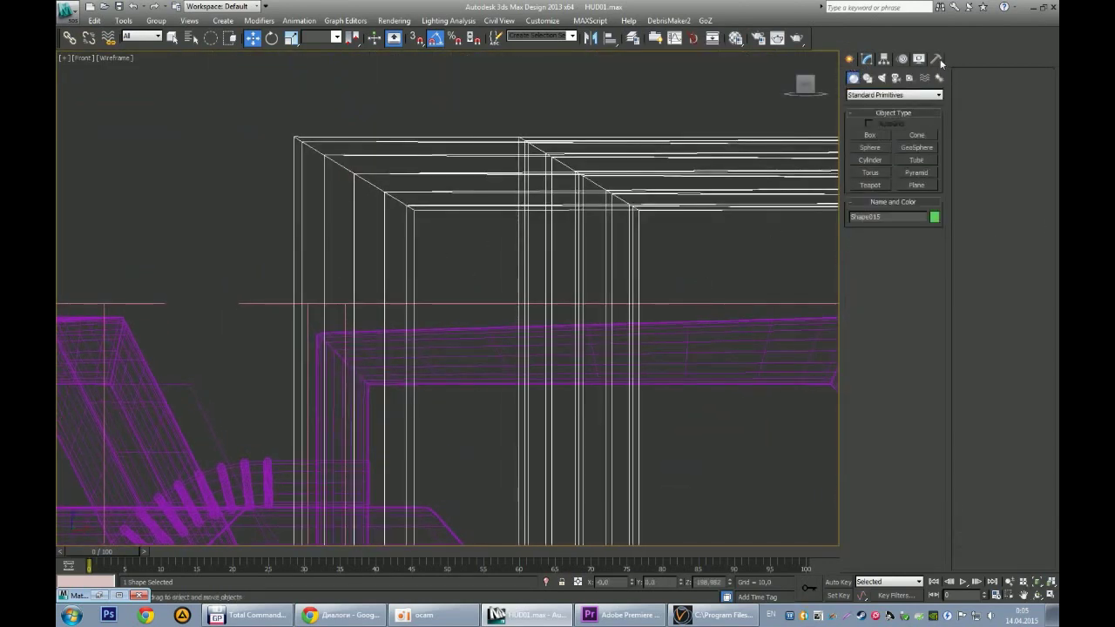
click(892, 206)
click(891, 299)
scroll(717, 355, down, 2)
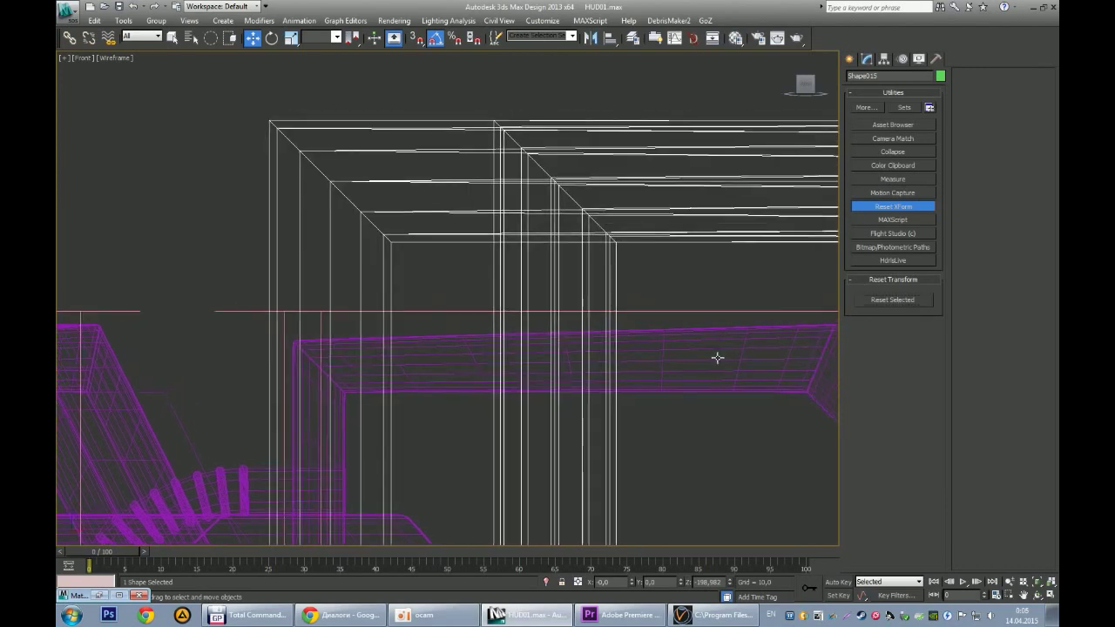
scroll(717, 355, down, 2)
click(867, 59)
right_click(460, 259)
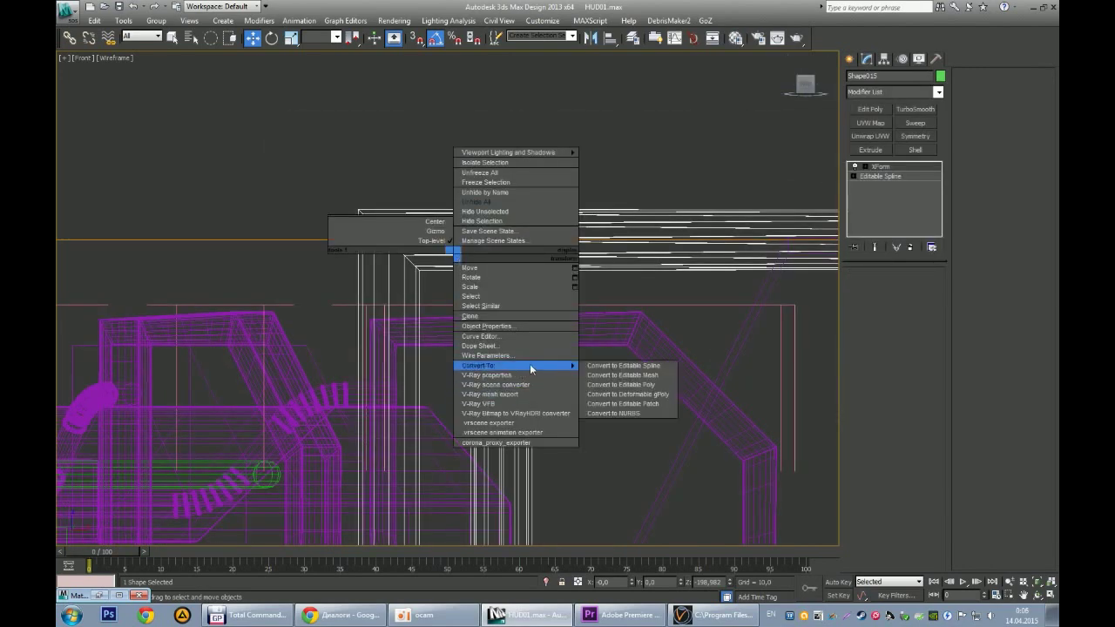
click(622, 377)
Step: Fillet the selected frame corner vertices into rounded arcs and return to four viewports
scroll(555, 256, down, 5)
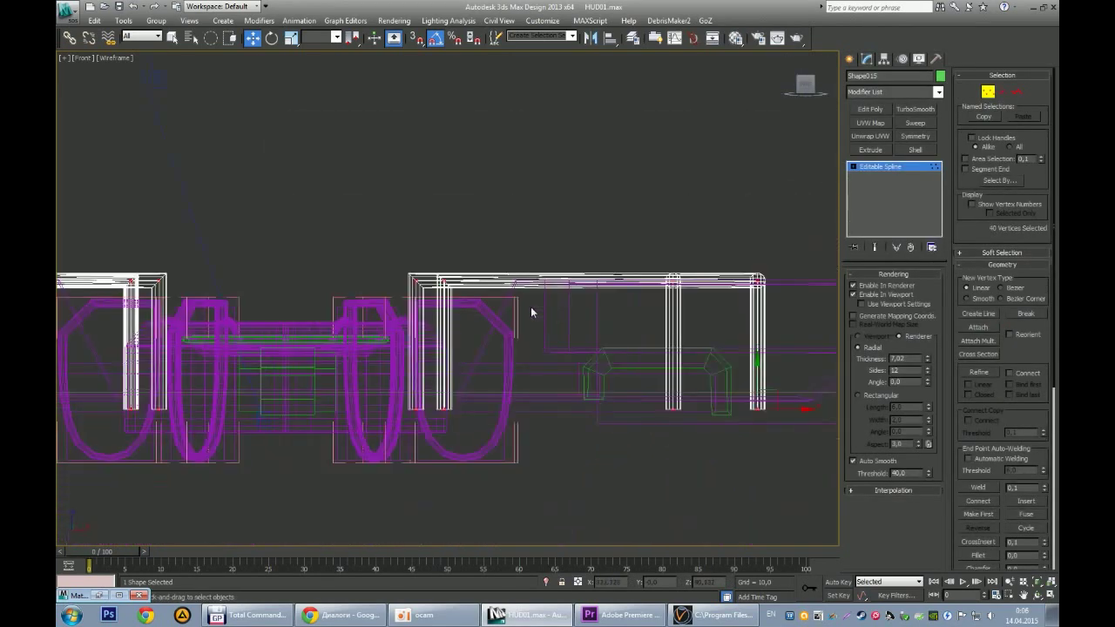
scroll(530, 307, down, 2)
scroll(542, 361, up, 5)
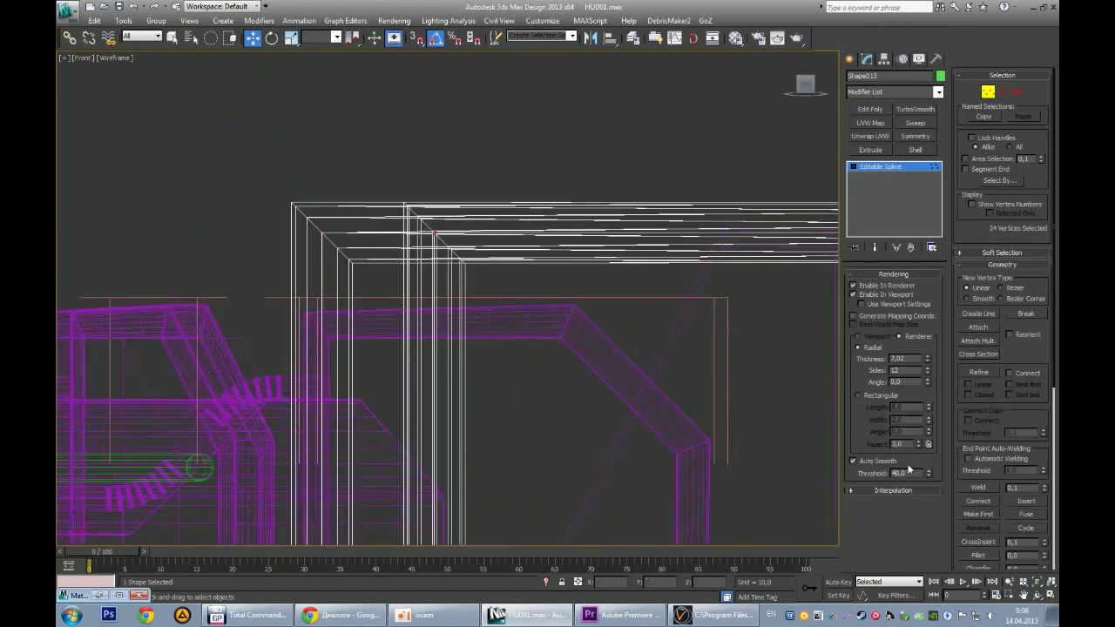
click(978, 555)
drag(457, 386, 505, 289)
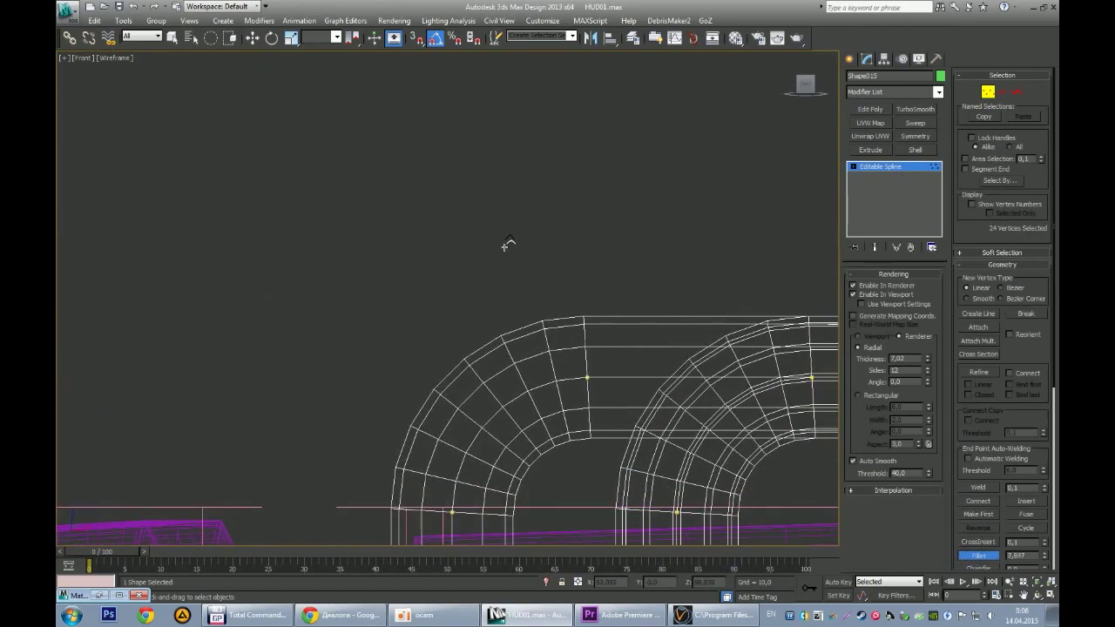
scroll(508, 288, down, 3)
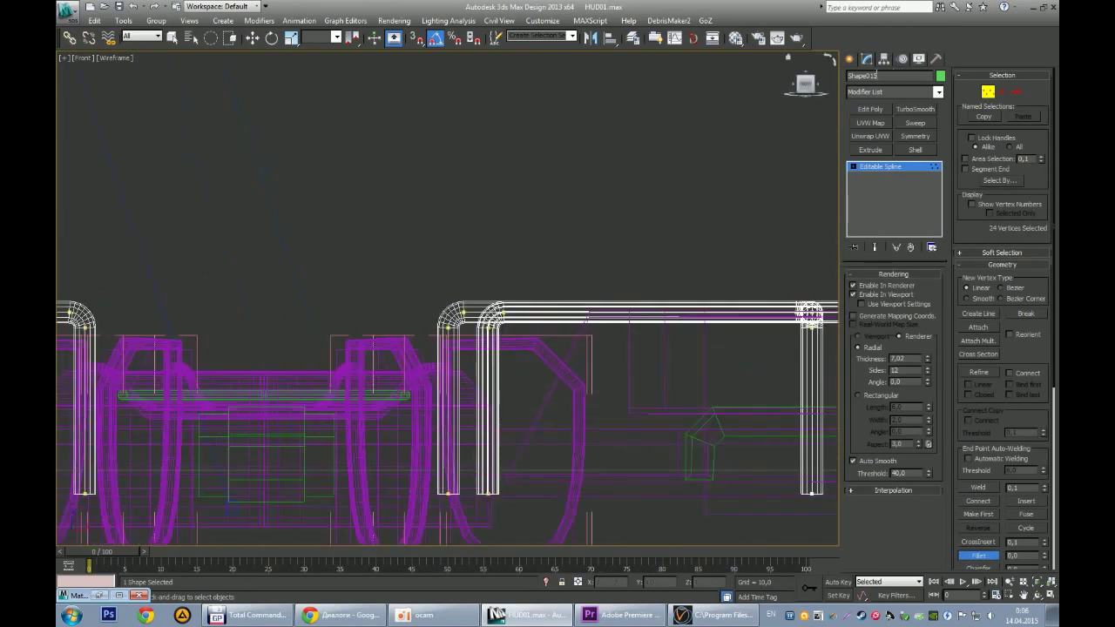
key(alt+w)
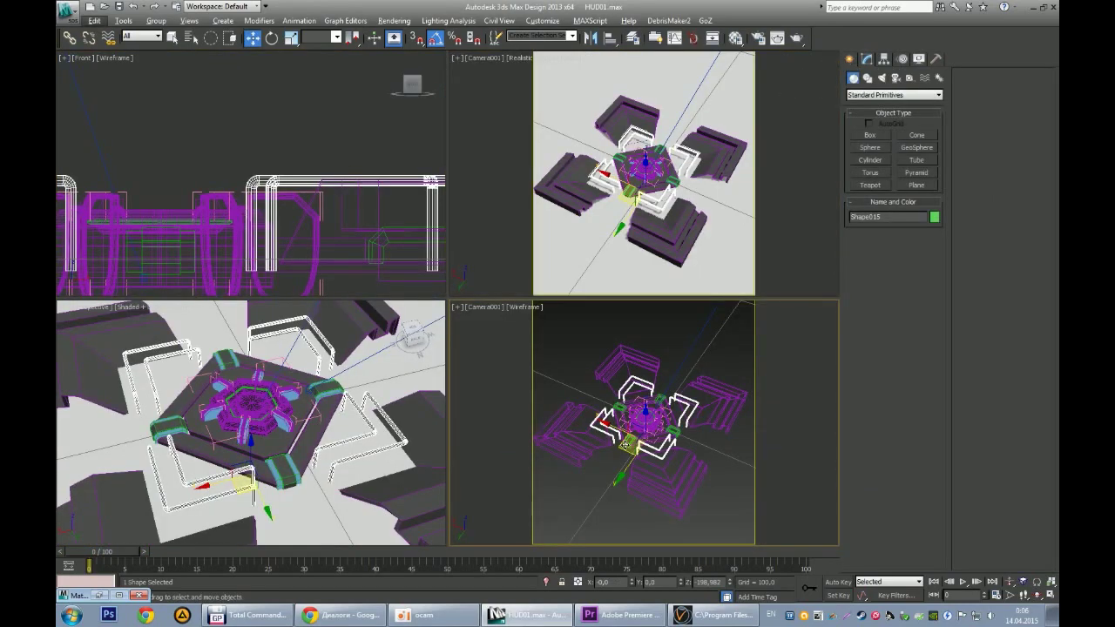
Step: Scale up the pyramid-shaped Box002 object
click(625, 444)
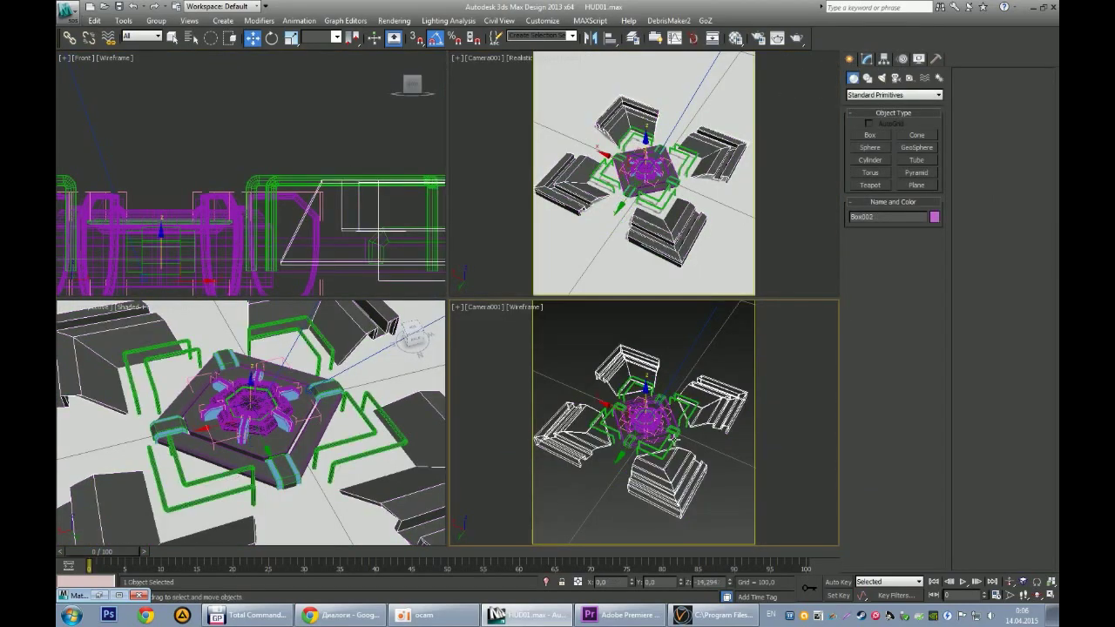
scroll(294, 313, down, 2)
key(r)
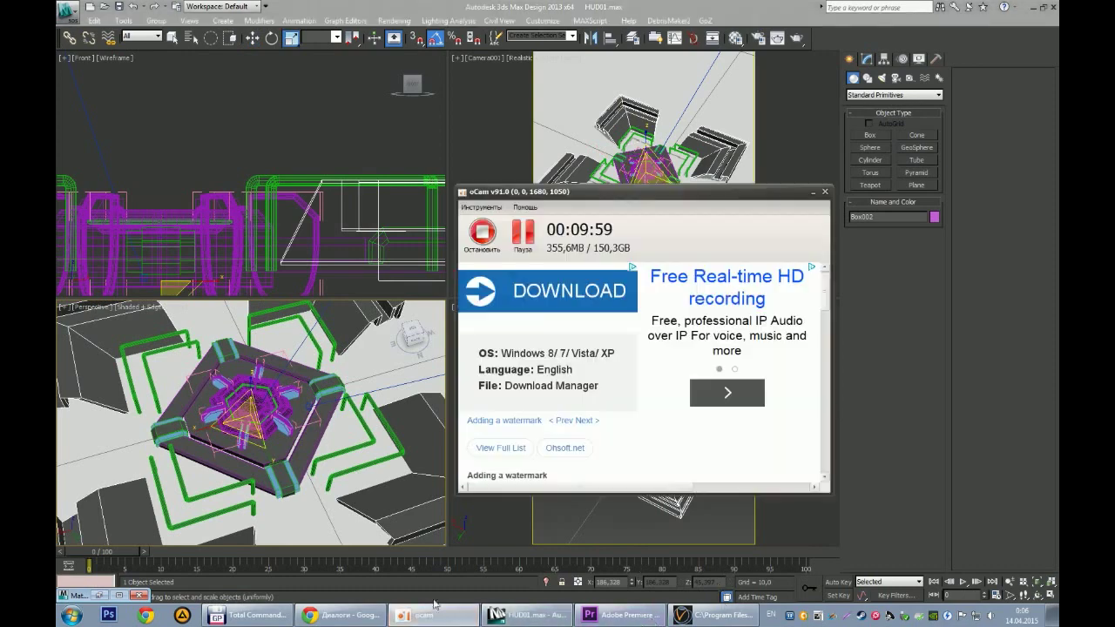
scroll(348, 392, up, 5)
mouse_move(353, 370)
mouse_down()
mouse_move(351, 393)
mouse_move(419, 430)
mouse_up()
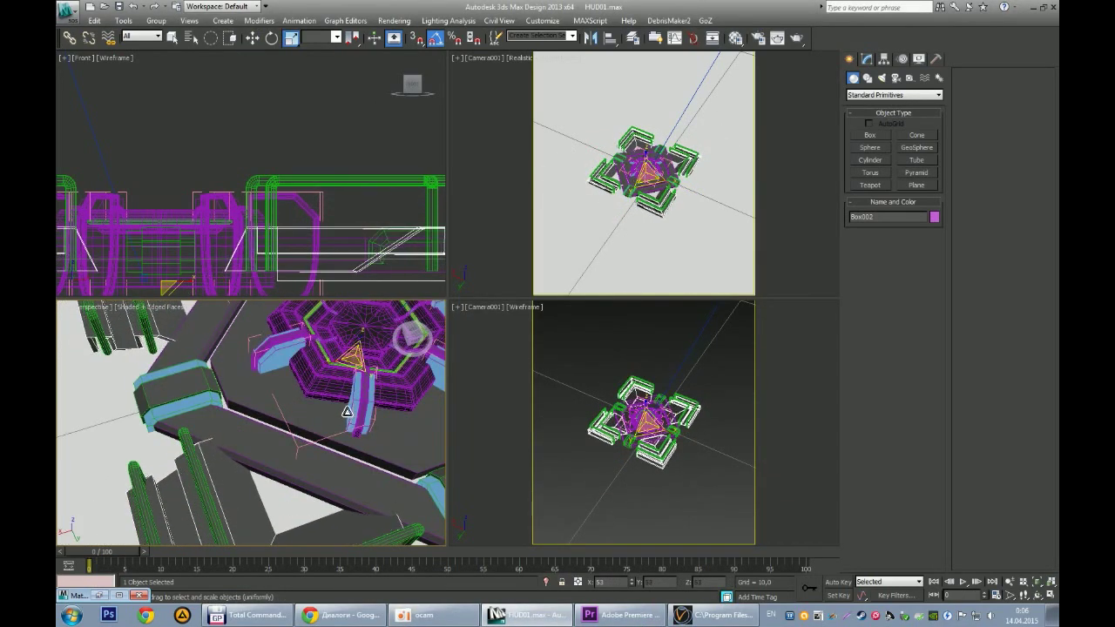
Step: Switch the upper Camera001 viewport to a live ActiveShade render
click(658, 456)
scroll(662, 418, up, 3)
scroll(677, 425, up, 2)
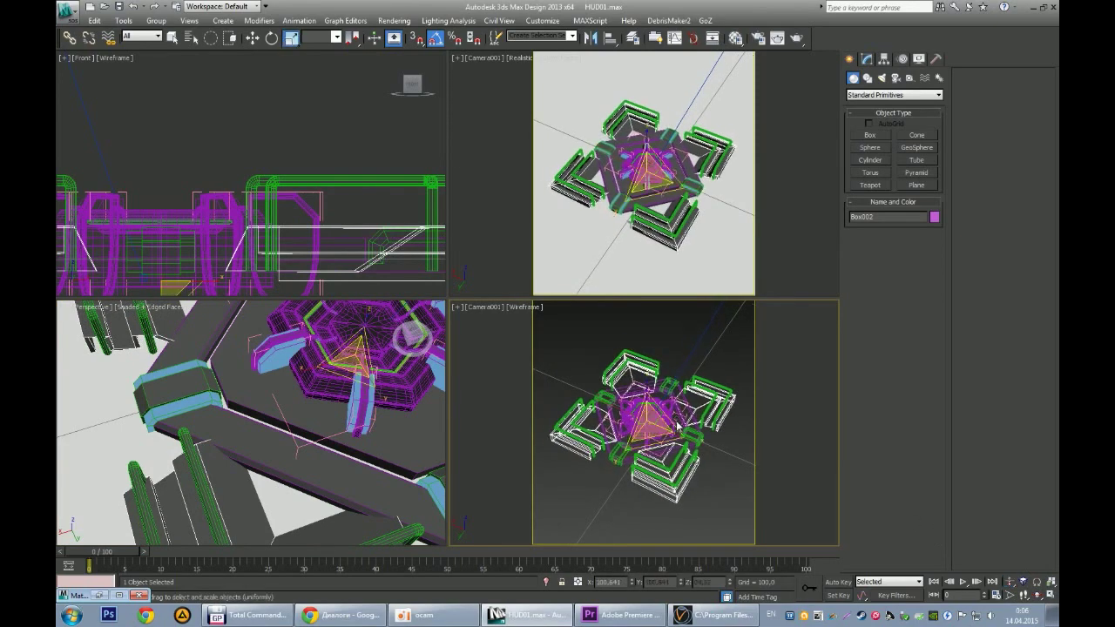
click(480, 90)
click(485, 59)
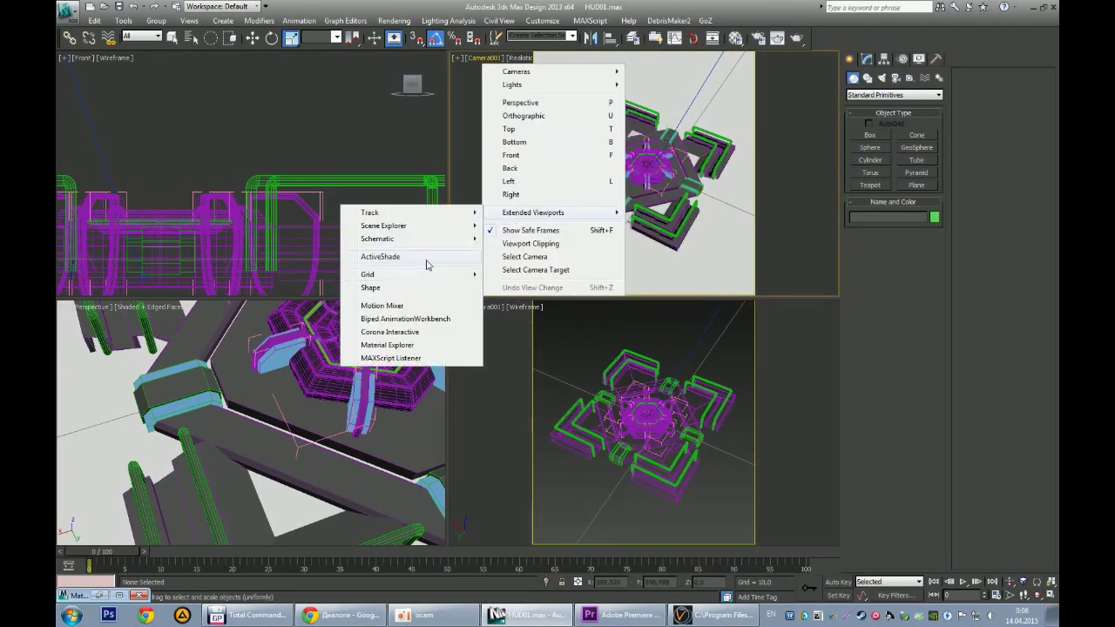
mouse_move(533, 212)
click(425, 258)
Step: Select the chevron spline frame and pick the metal material slot in the Material Editor
right_click(662, 407)
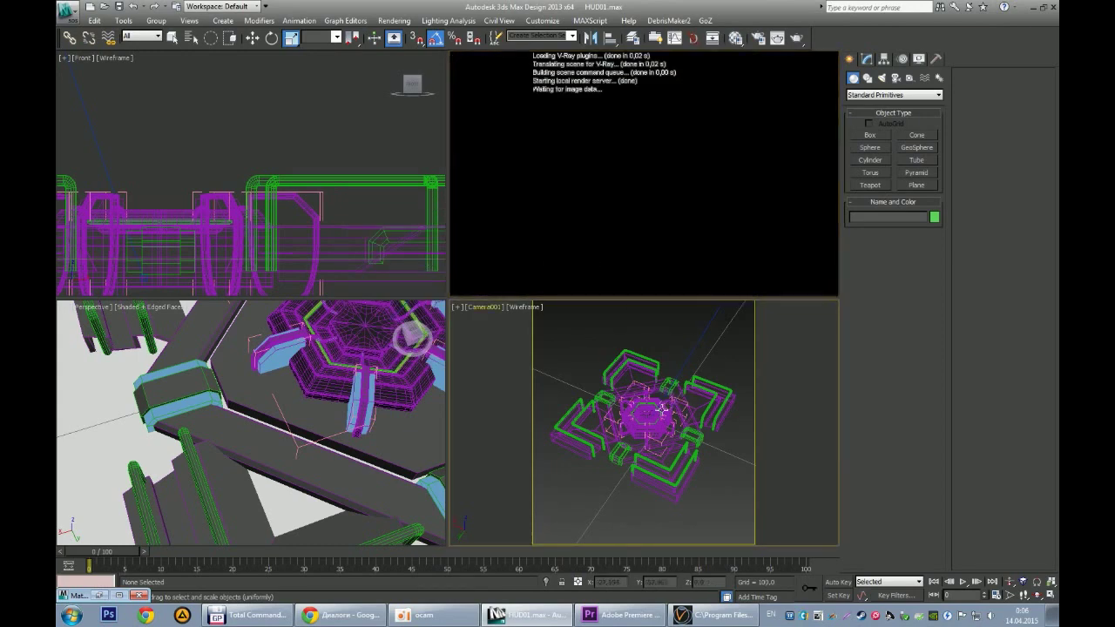
click(670, 465)
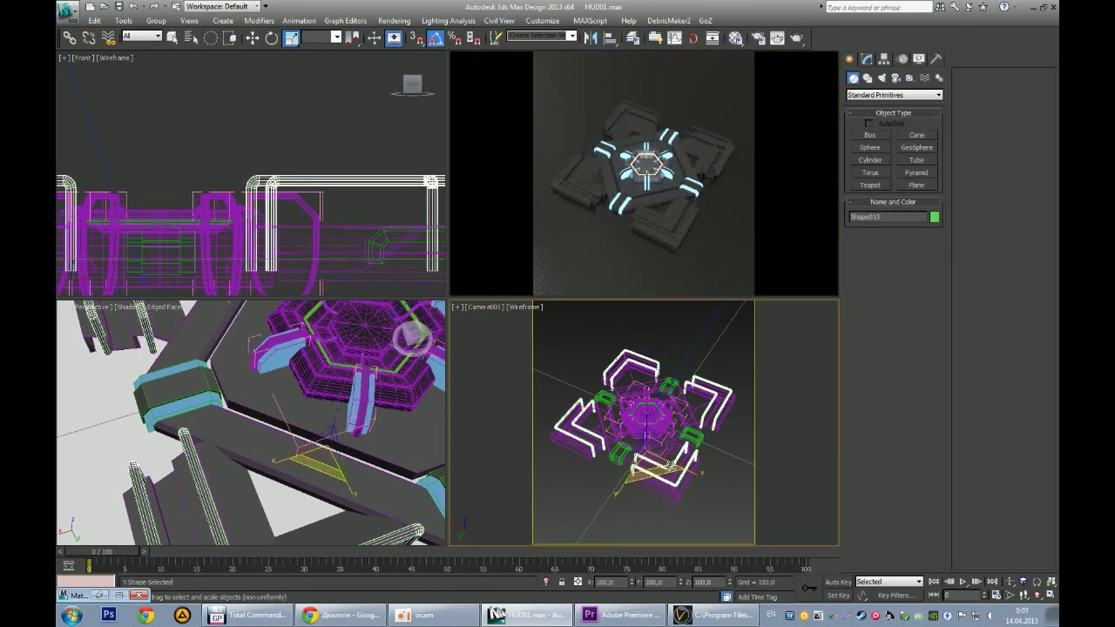
key(m)
click(902, 105)
click(868, 178)
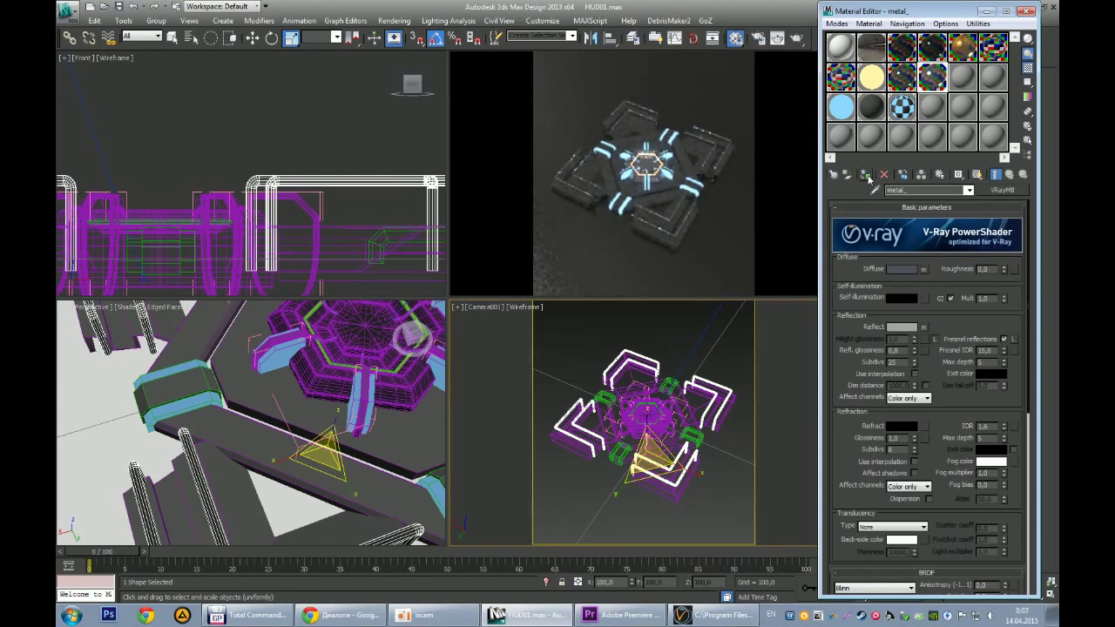
click(867, 178)
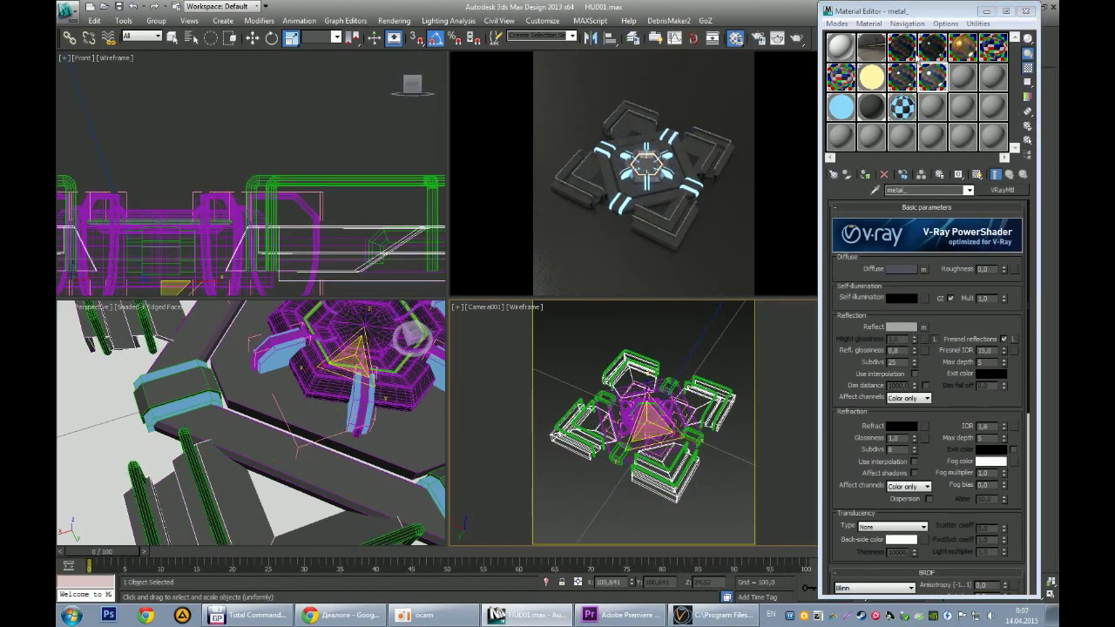